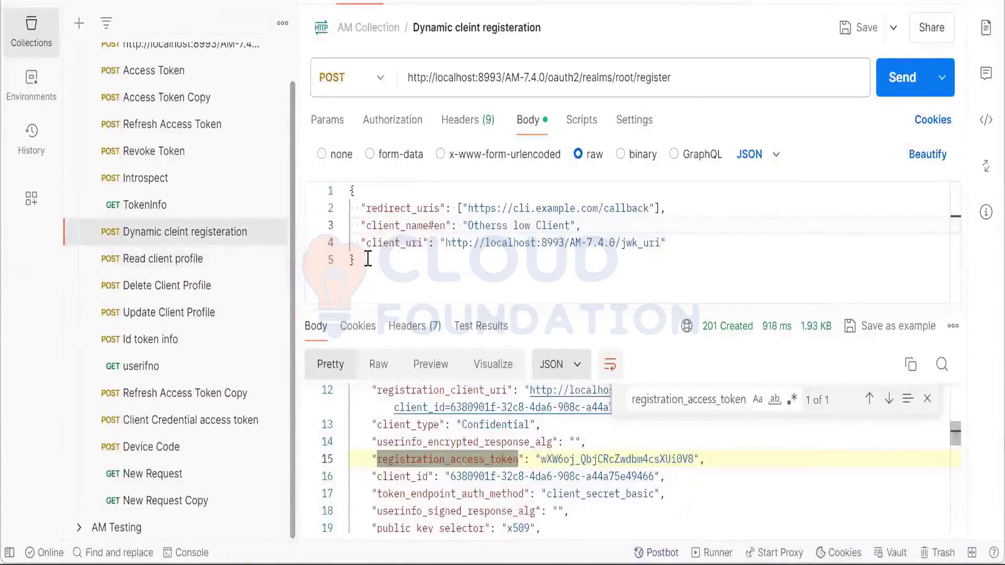
Change the client_name#en value in the request body to "bankClient"
key("ctrl+a")
left_click(549, 273)
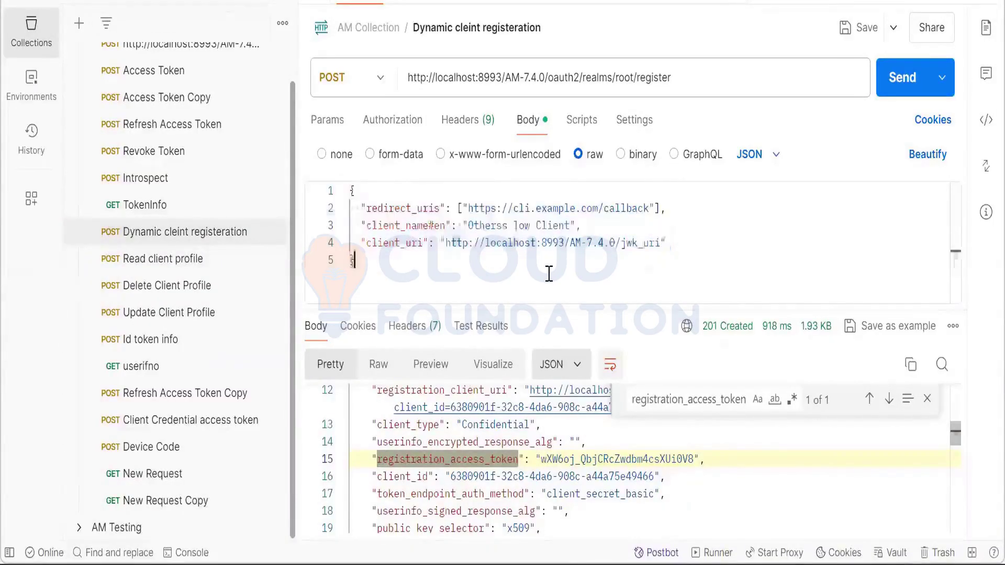
left_click(508, 225)
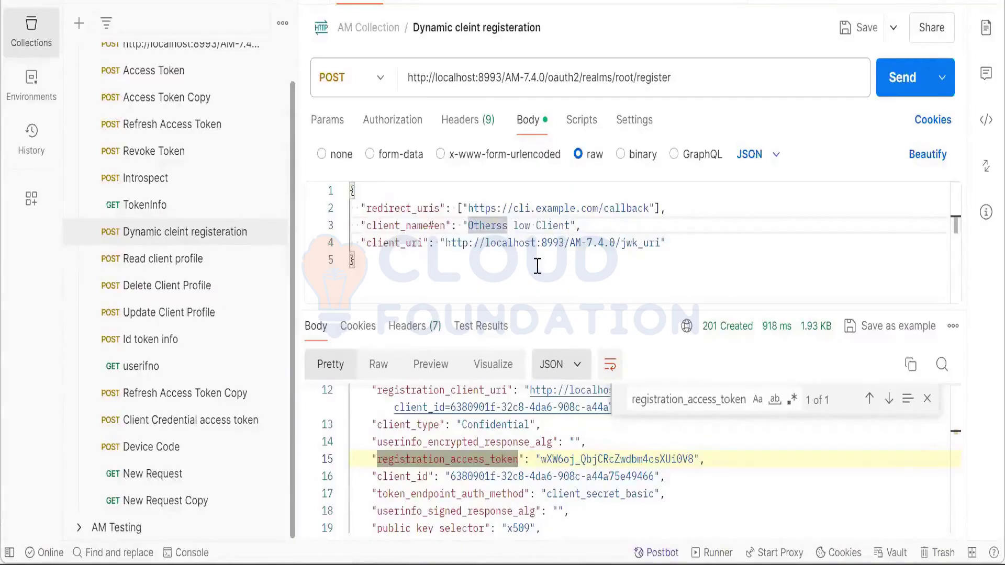
left_click(518, 227)
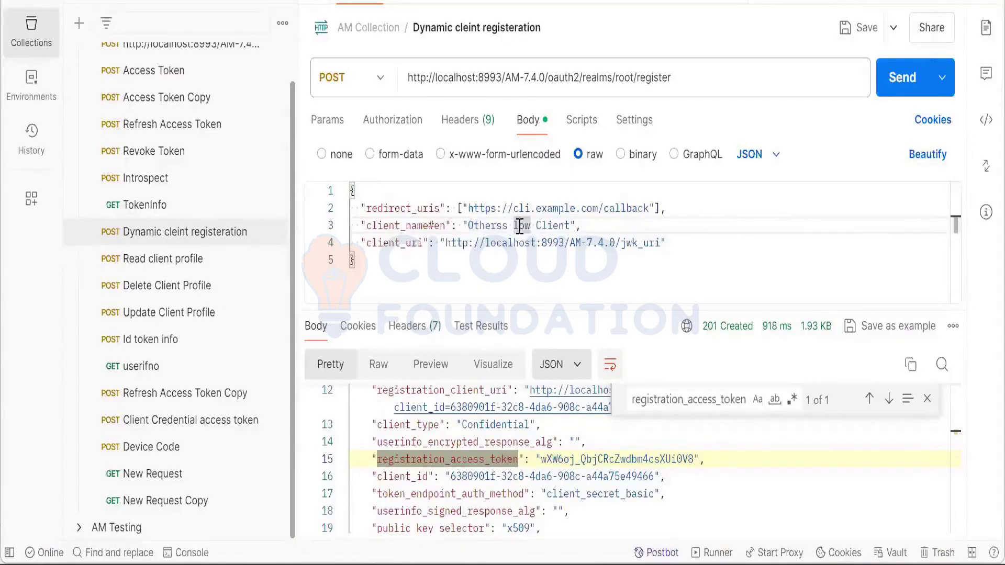
left_click(510, 227)
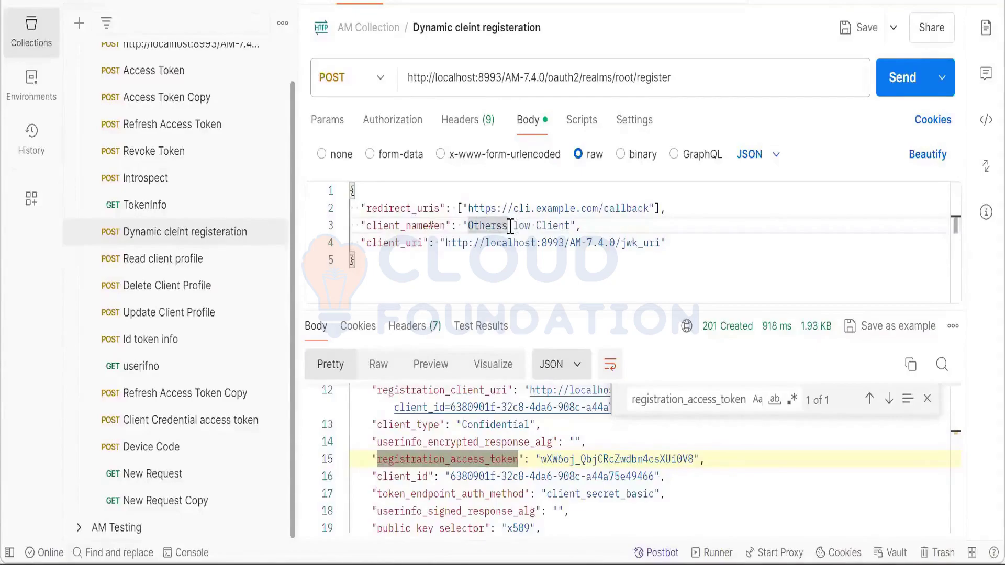
key("Delete")
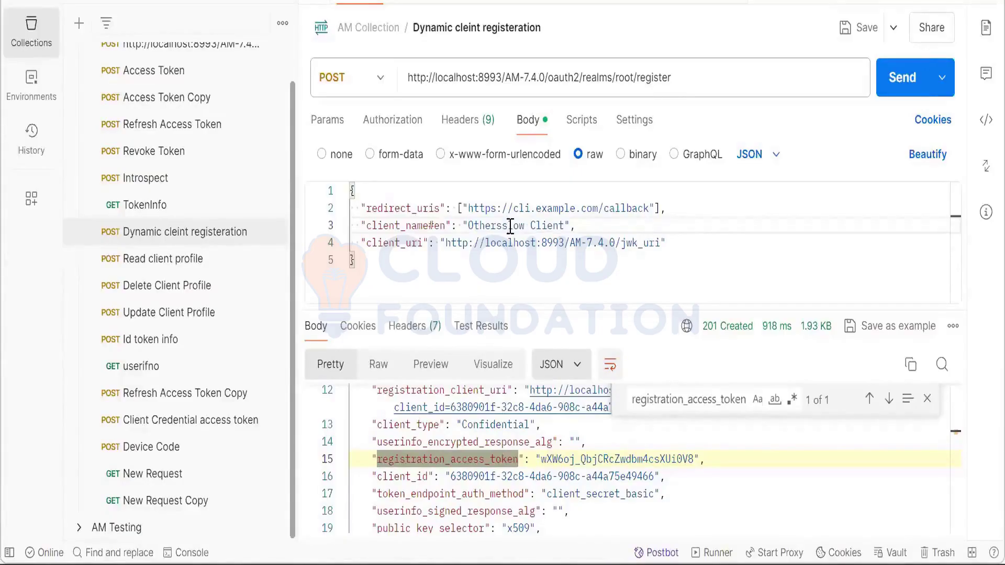
key("BackSpace")
key("BackSpace")
key("BackSpace")
key("BackSpace")
key("BackSpace")
key("BackSpace")
key("BackSpace")
key("BackSpace")
key("BackSpace")
type("BAN")
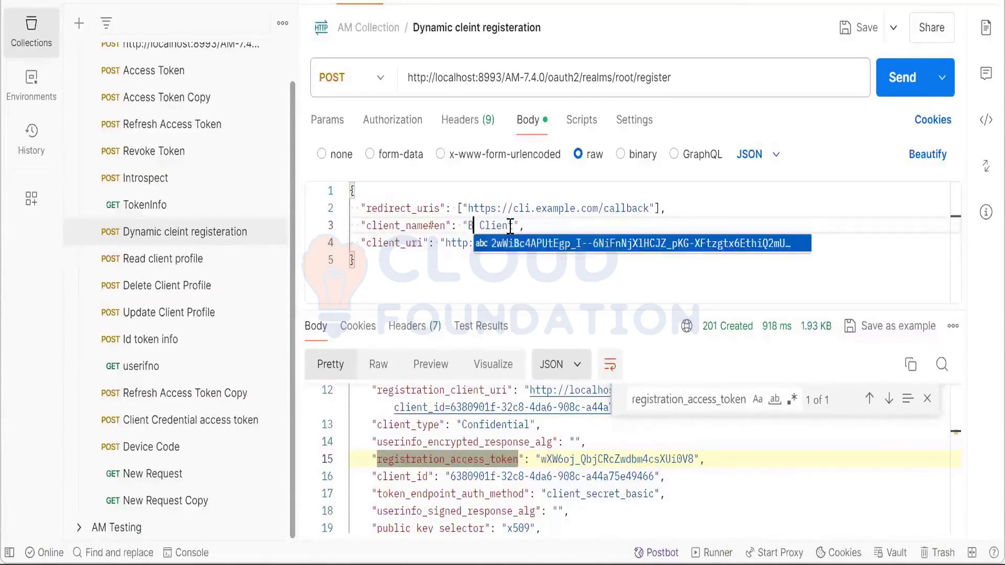
key("BackSpace")
key("BackSpace")
key("BackSpace")
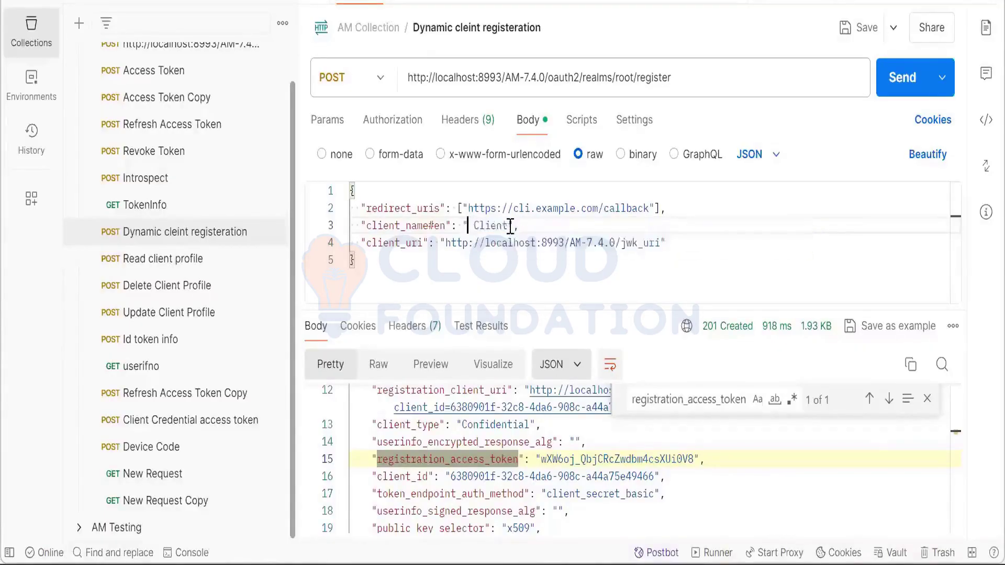
type("bank")
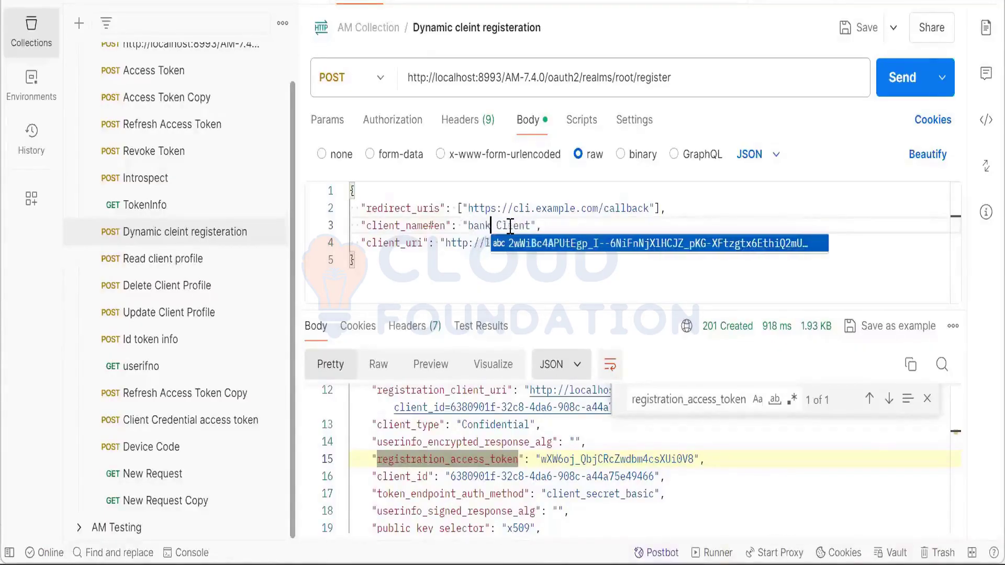
key("Delete")
type("k")
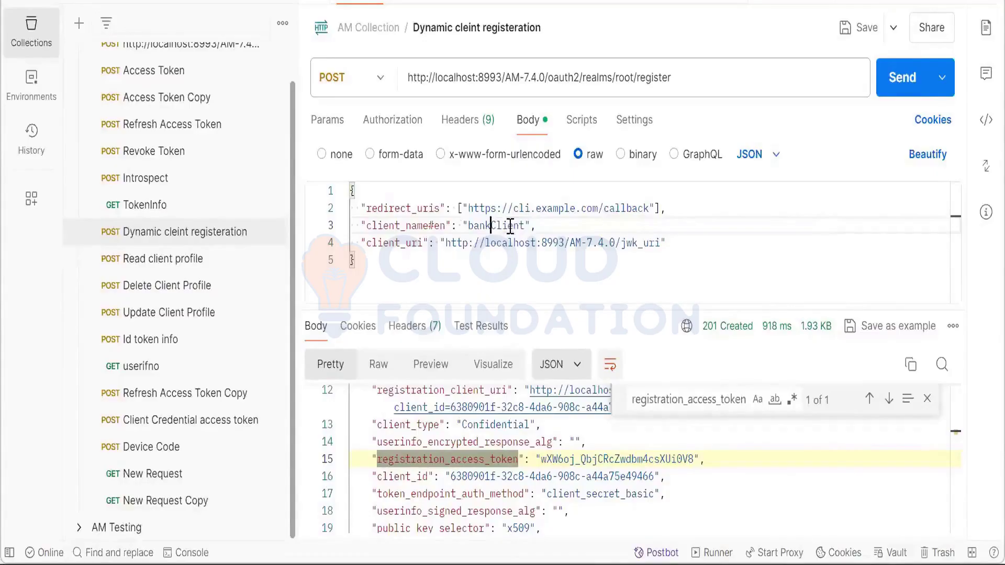
left_click(652, 265)
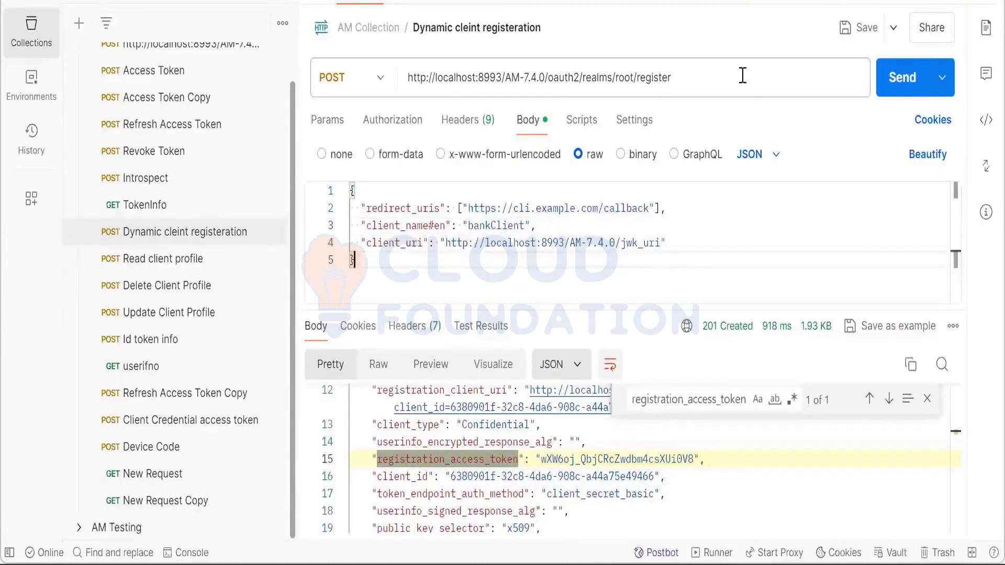
Send the dynamic client registration request and close the search in its response
left_click(741, 75)
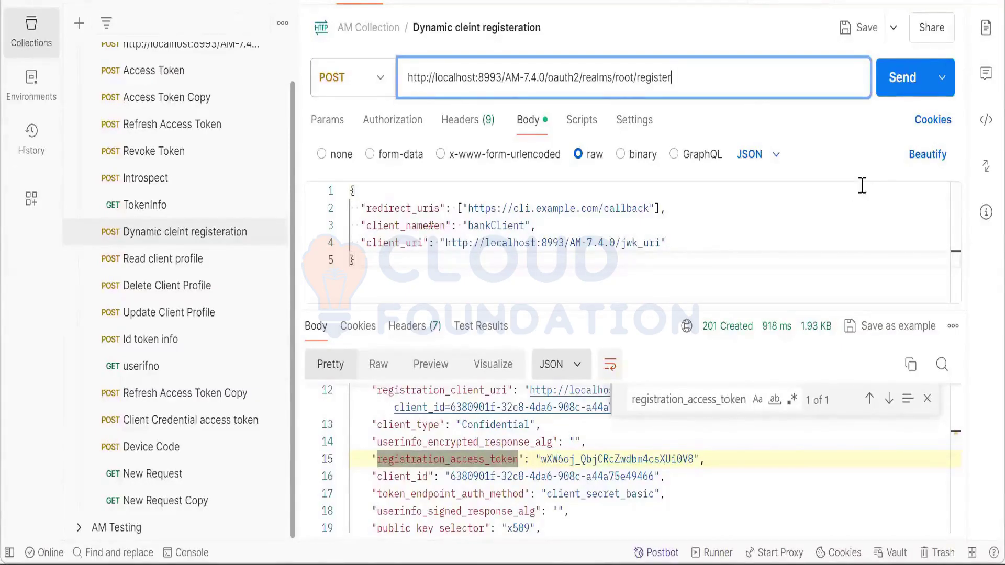
left_click(903, 84)
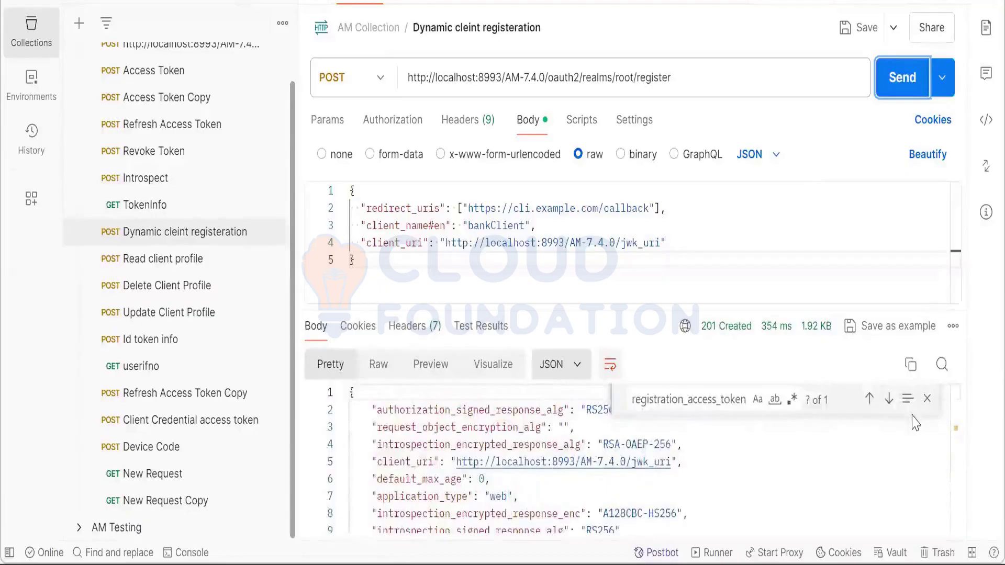
left_click(928, 399)
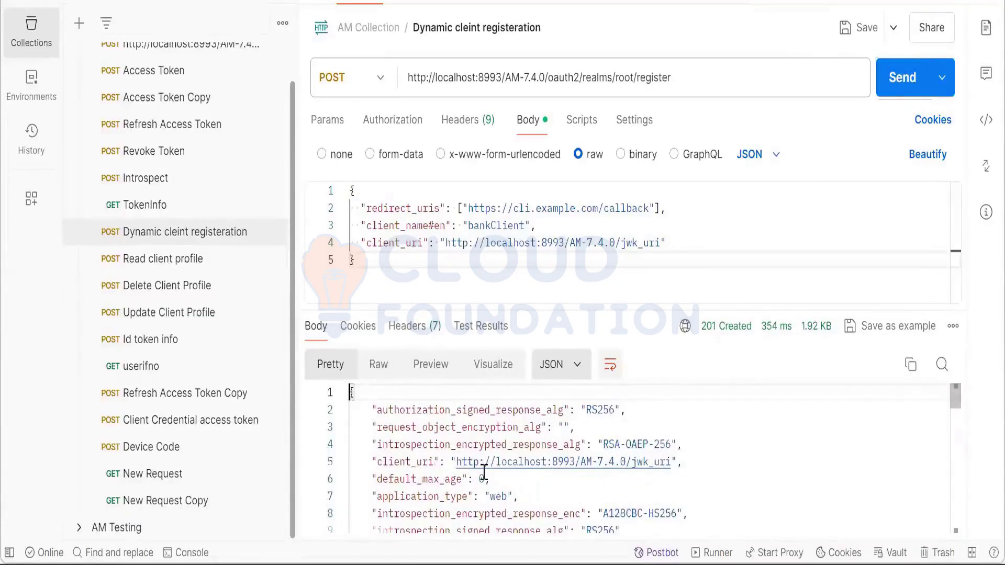
Select and copy the entire JSON response body of the registration request
scroll(492, 487, "down", 5)
scroll(492, 478, "down", 4)
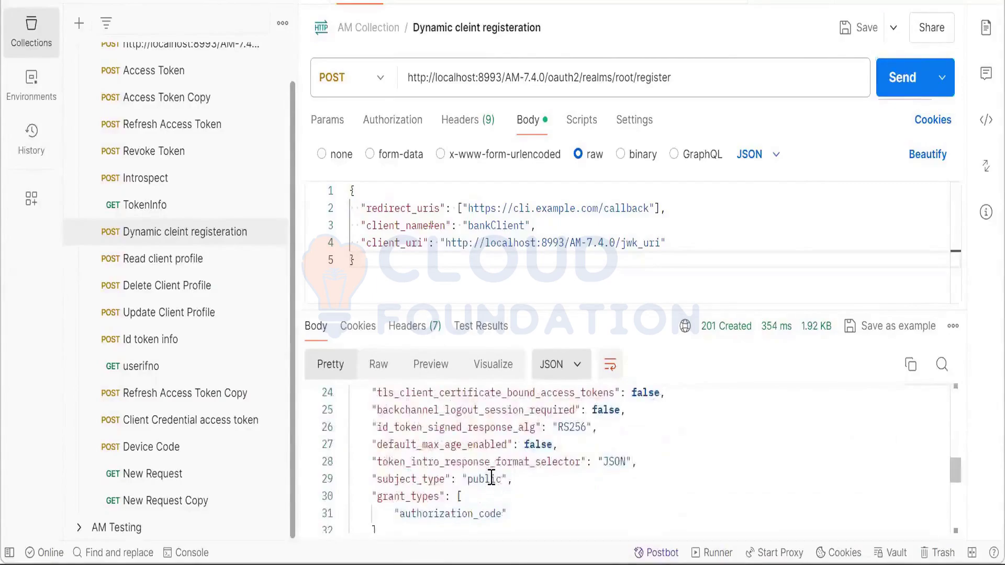
scroll(492, 477, "down", 4)
left_click_drag(360, 518, 311, 307)
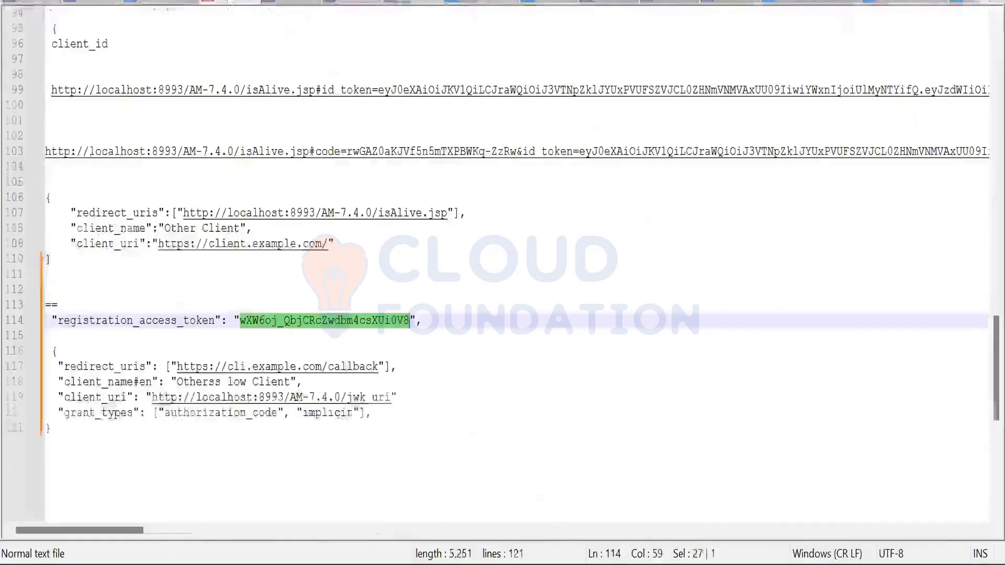
Switch to the text editor and paste the response, with its client secret and registration access token, between two equals-sign separator lines at the file's end
scroll(348, 365, "down", 3)
left_click(287, 344)
key("Return")
key("Return")
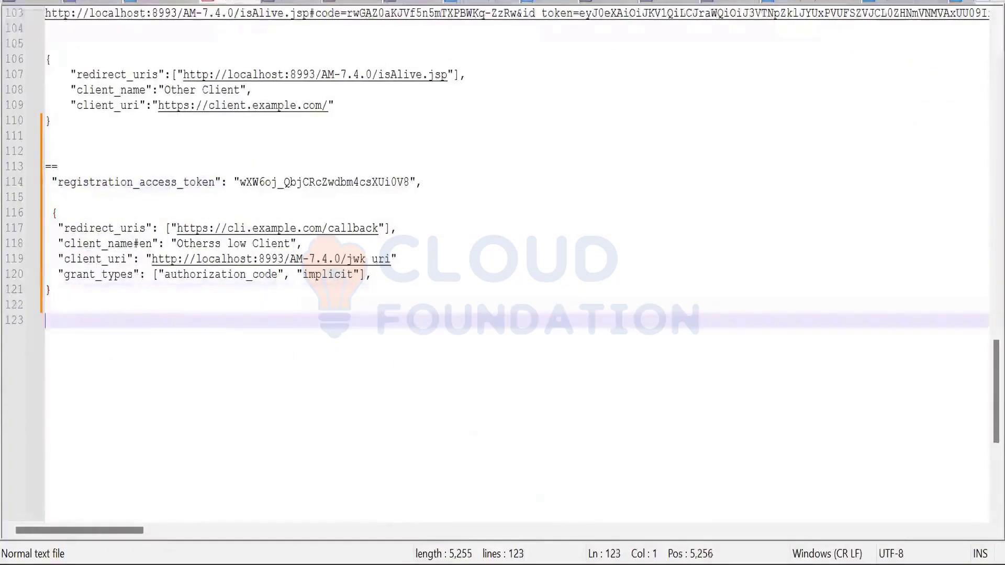
key("Return")
type("================================")
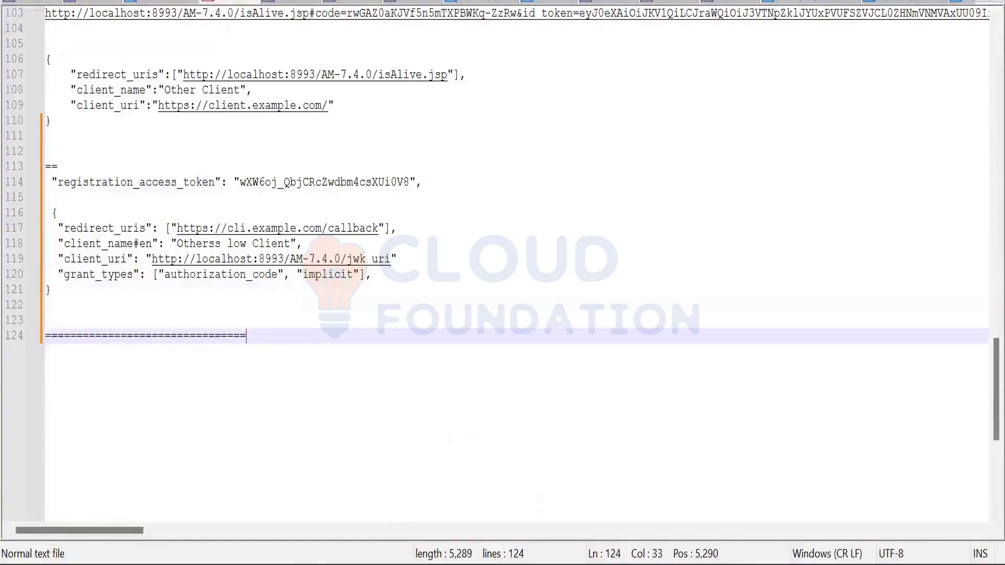
key("Return")
key("ctrl+v")
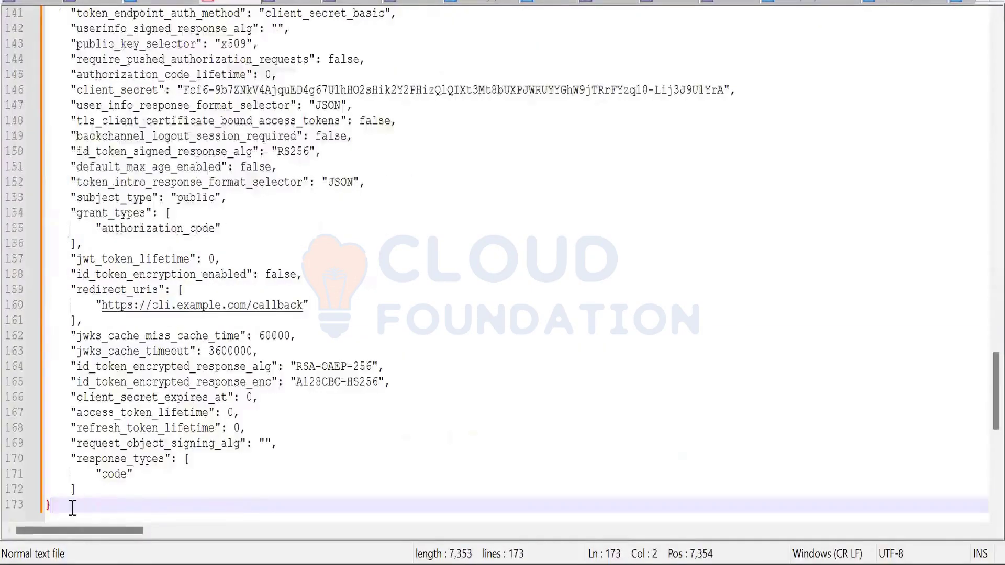
type("======================")
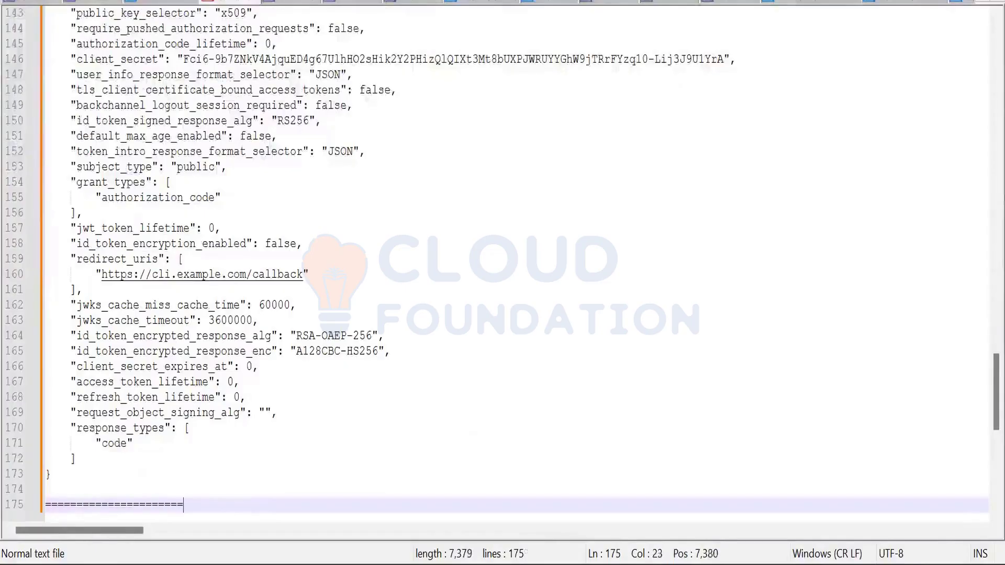
scroll(60, 387, "up", 9)
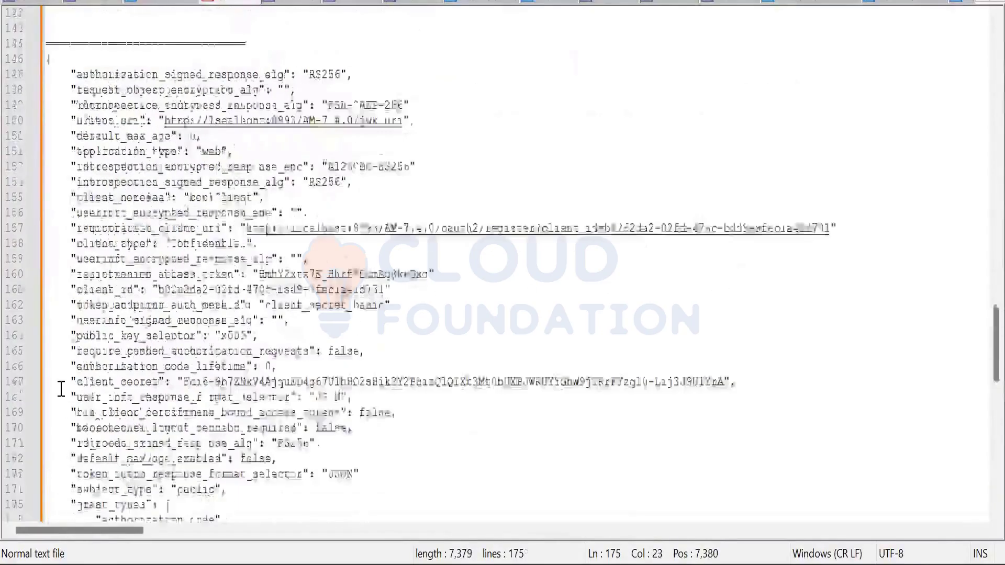
Switch back to Postman, search the response for "clientid" and copy the client ID from the registration_client_uri value
key("alt+Tab")
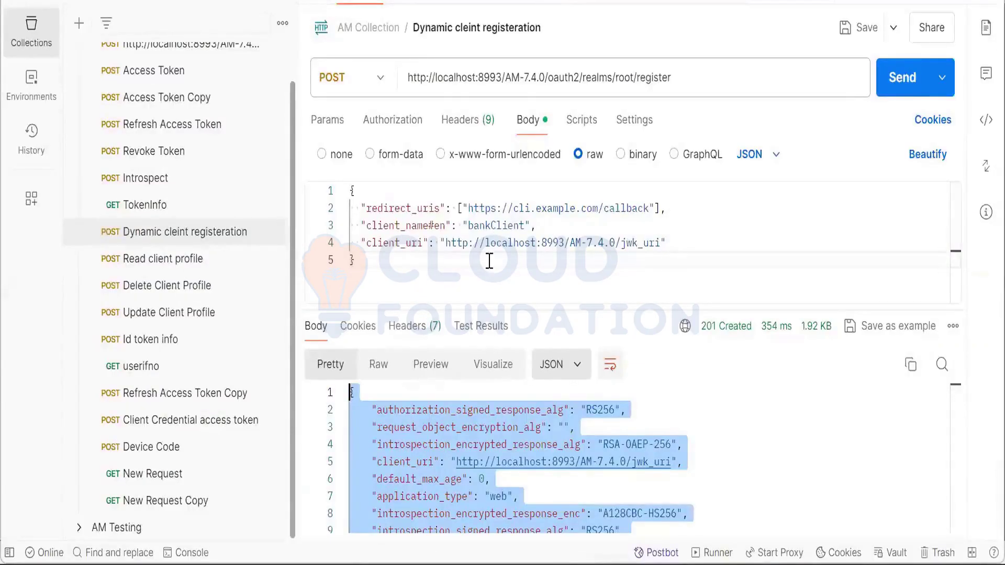
left_click(628, 483)
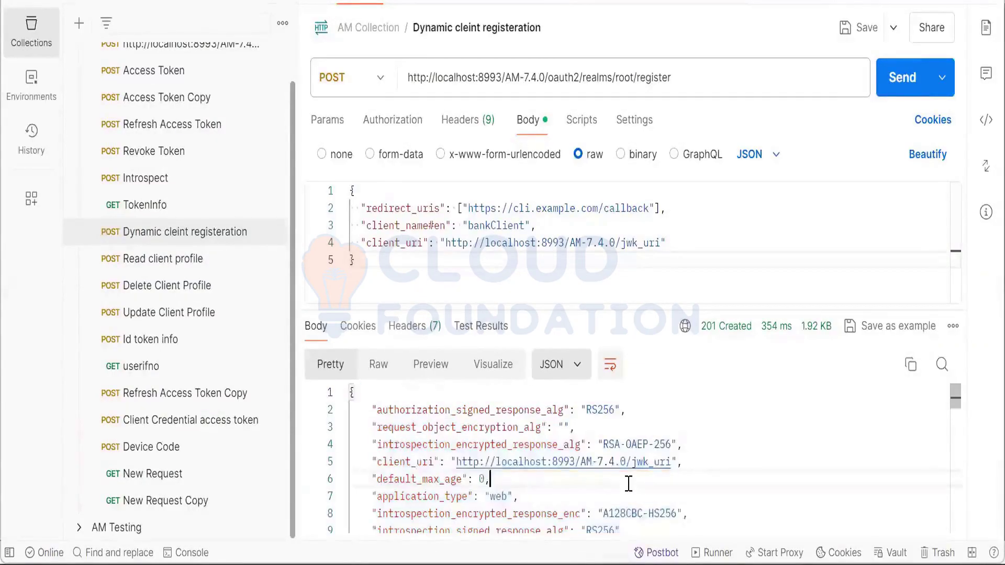
key("ctrl+f")
type("client")
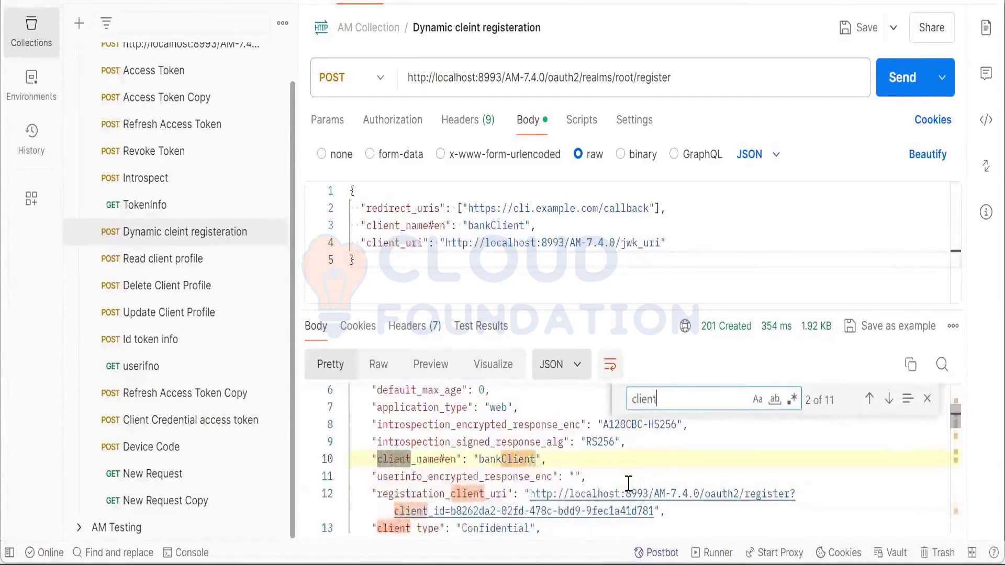
type("id")
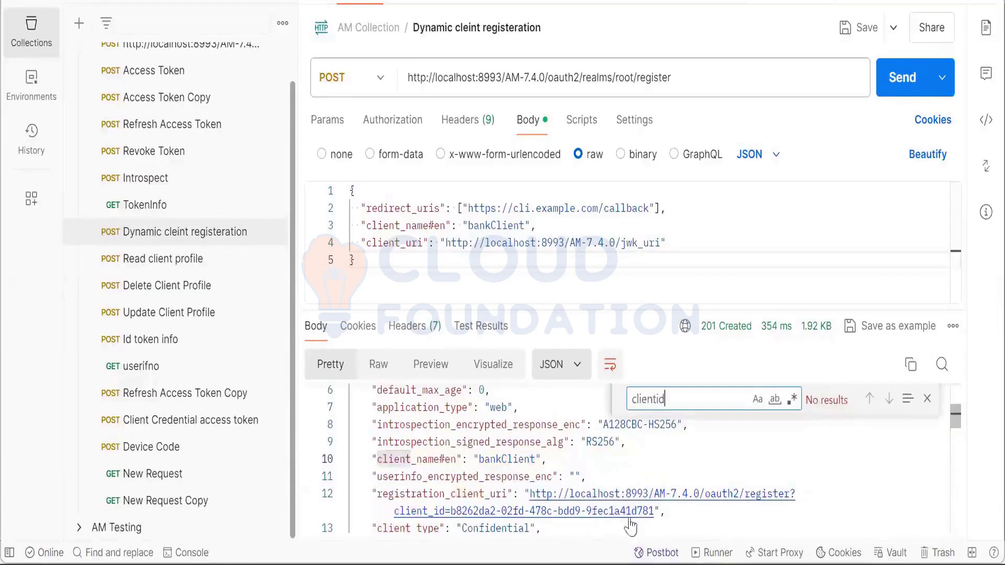
left_click_drag(655, 510, 451, 511)
key("ctrl+c")
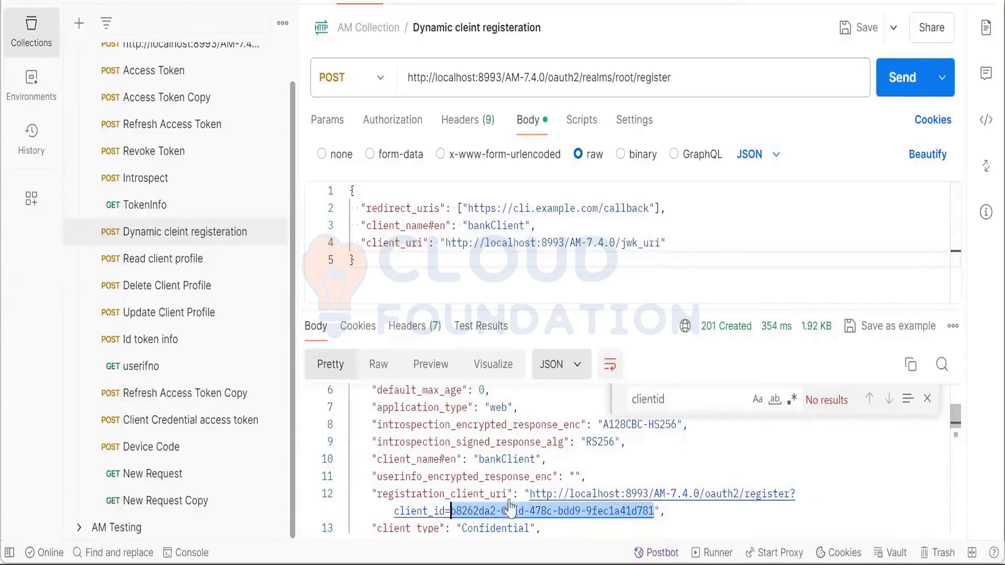
Switch to the AM console in the browser and reload the OAuth 2.0 clients list
mouse_move(588, 563)
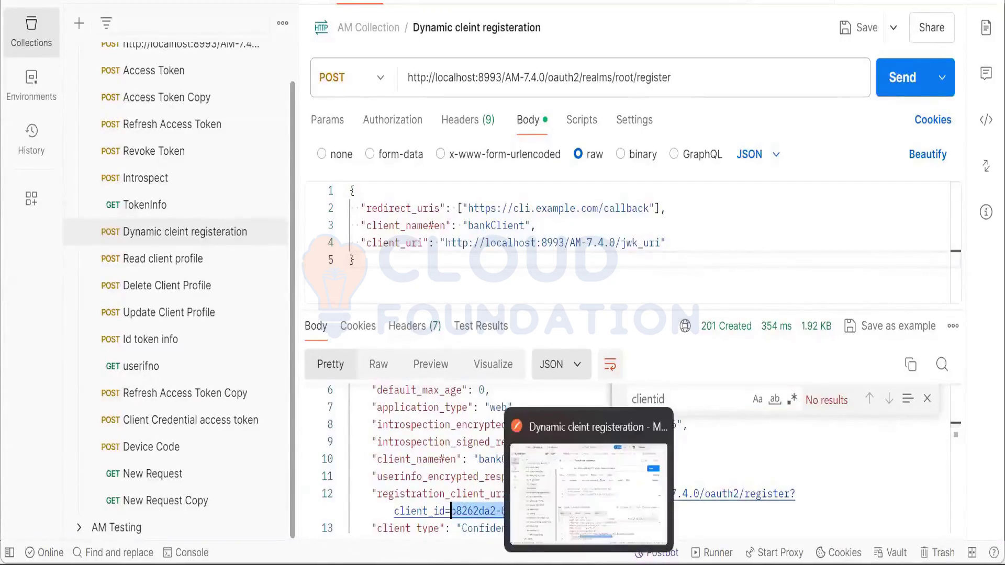
mouse_move(520, 564)
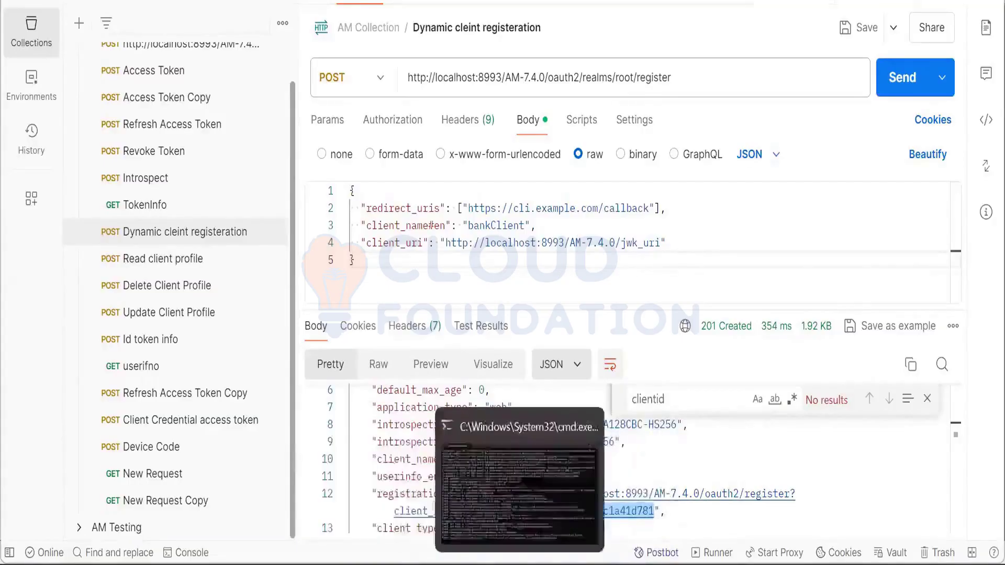
left_click(442, 542)
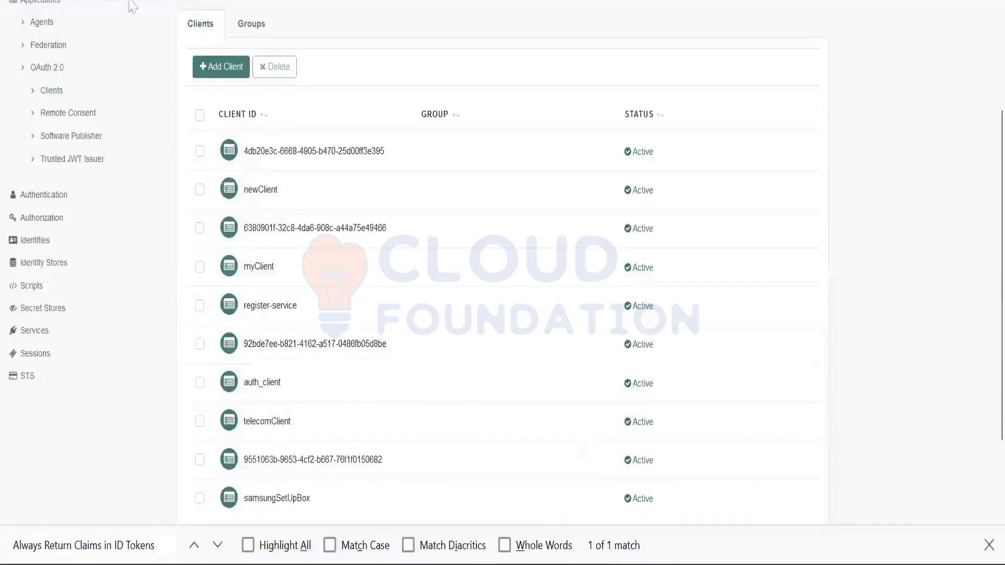
key("F5")
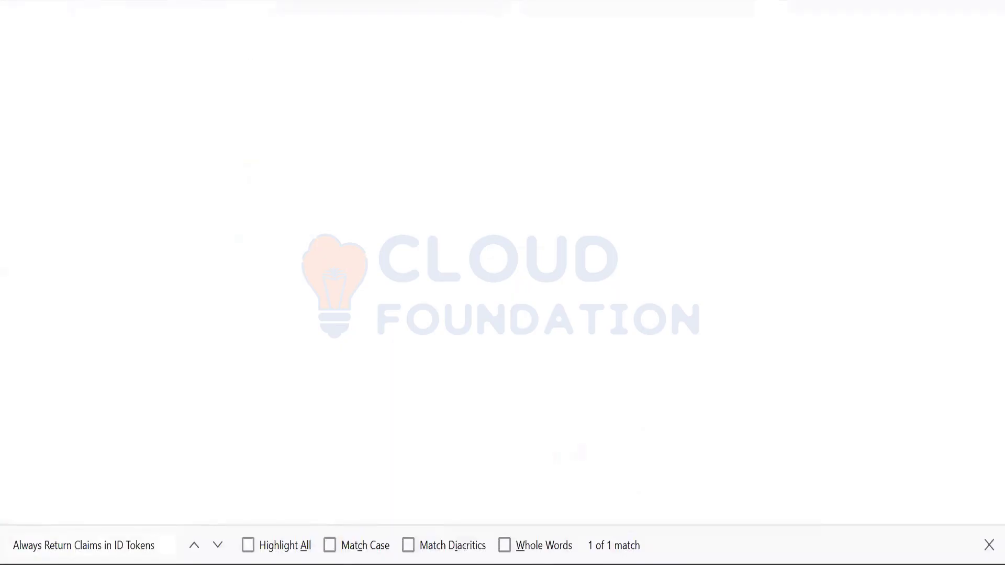
key("ctrl+f")
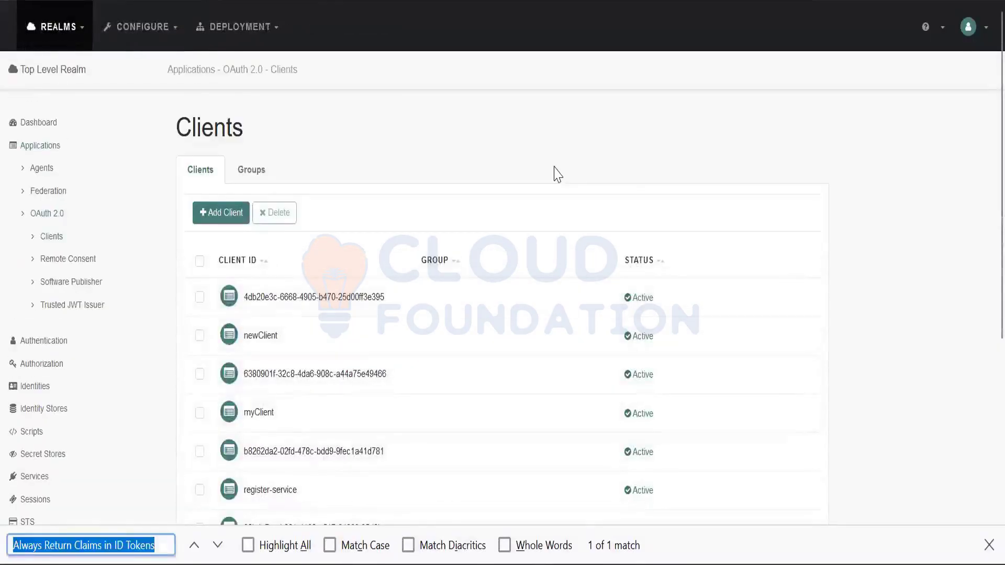
type("\"response_types\": [         \"code\"     ] }")
scroll(554, 172, "down", 1)
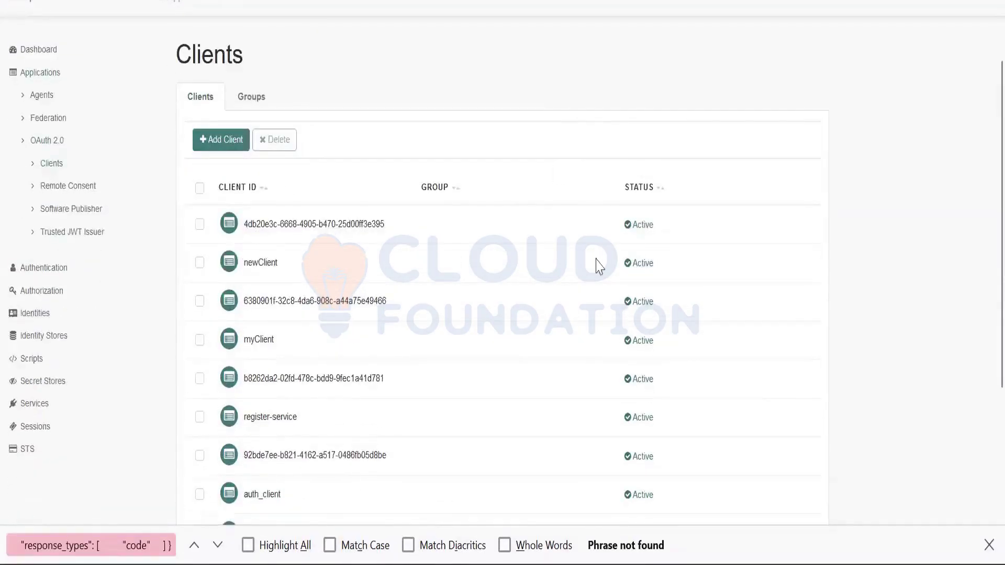
Using the client ID copied from the Postman response, find the new client in the console's clients list and open its core settings
key("alt+Tab")
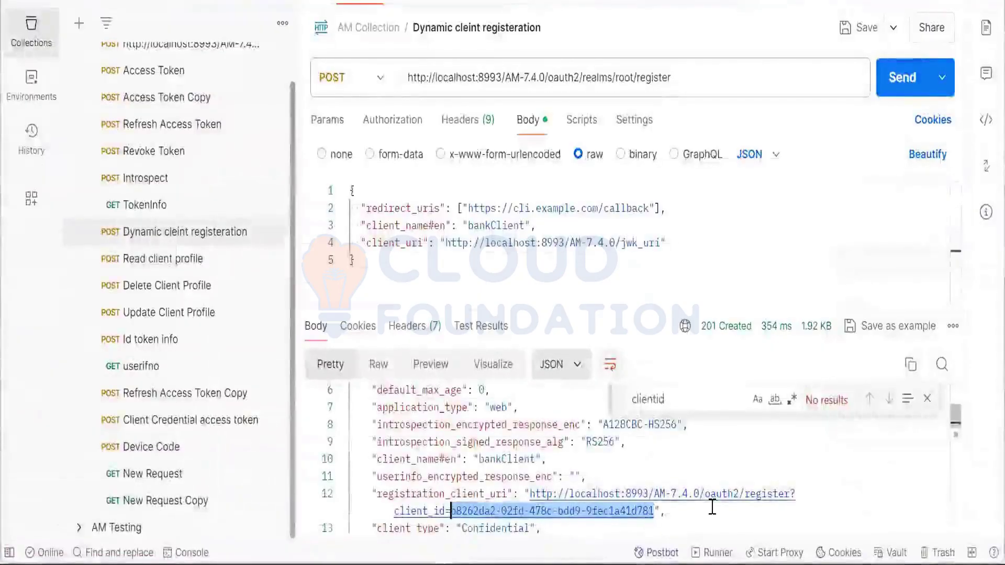
key("alt+Tab")
key("ctrl+f")
key("ctrl+v")
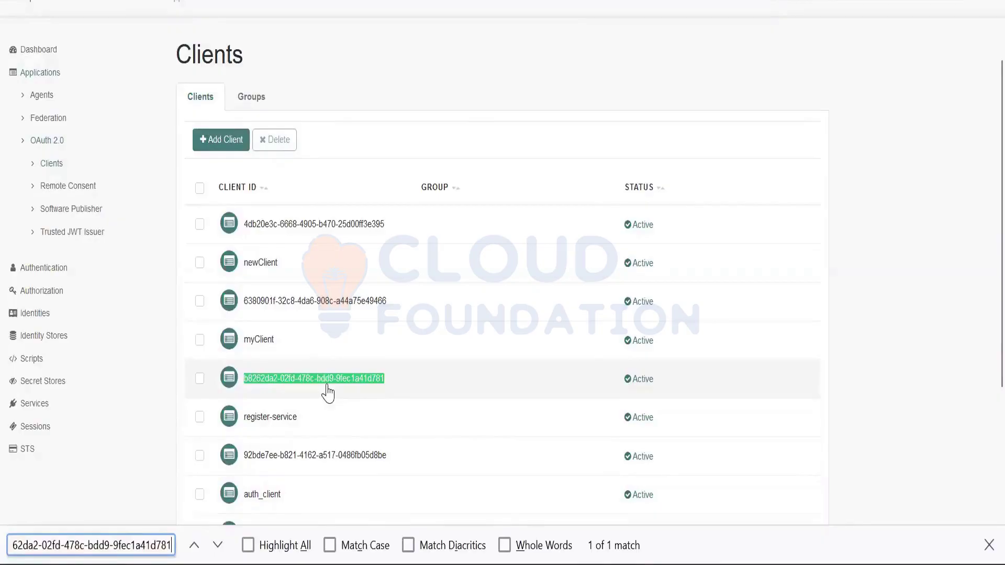
left_click(403, 393)
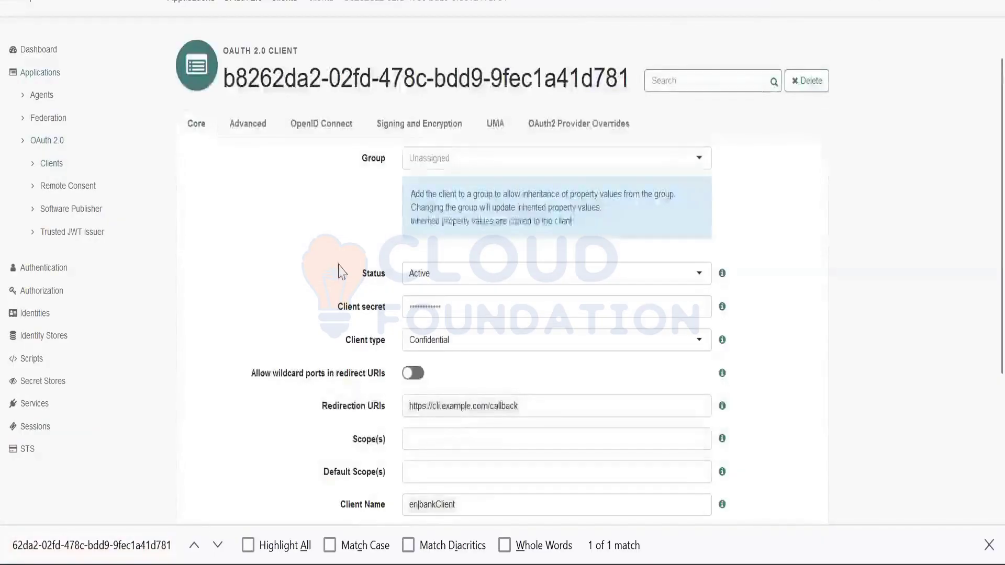
scroll(273, 292, "down", 3)
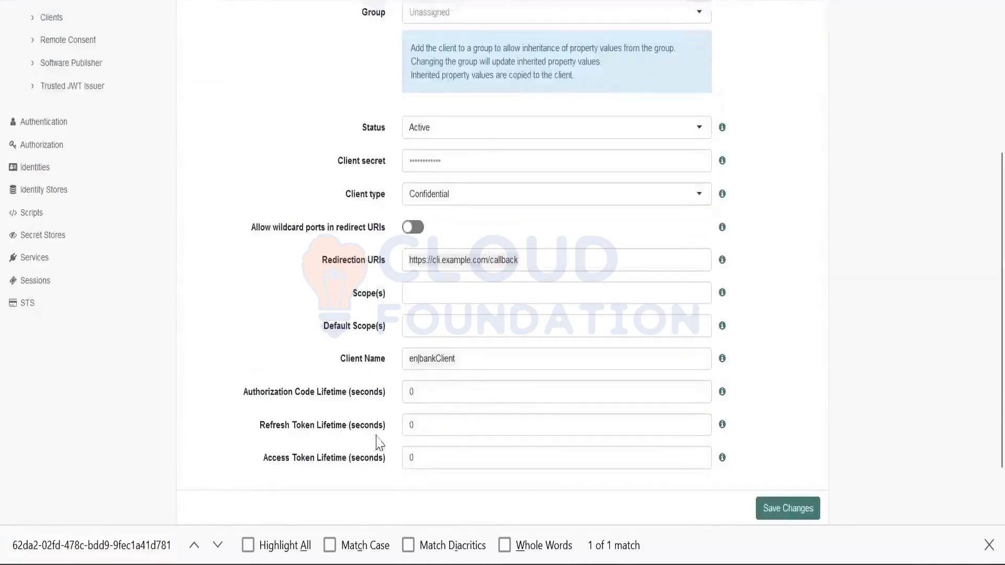
Review the client's core settings in the AM console, switch to Postman and highlight the registration request's JSON body
scroll(254, 325, "up", 5)
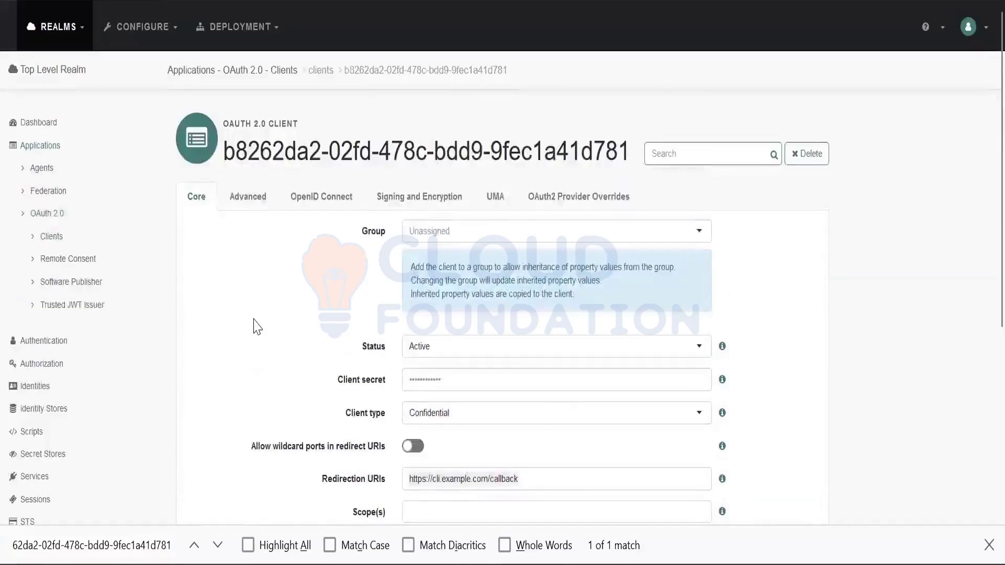
key("alt+Tab")
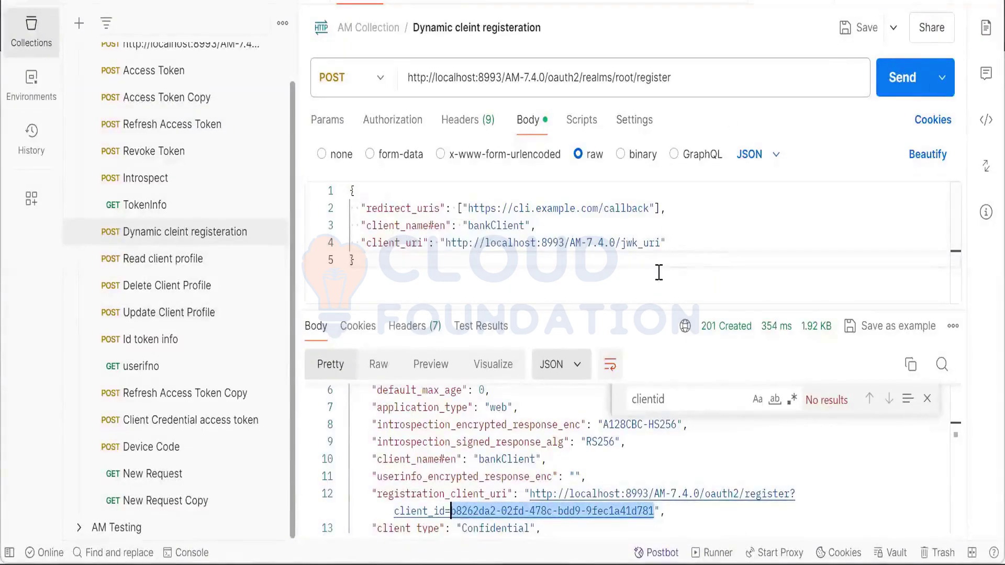
left_click_drag(395, 270, 340, 189)
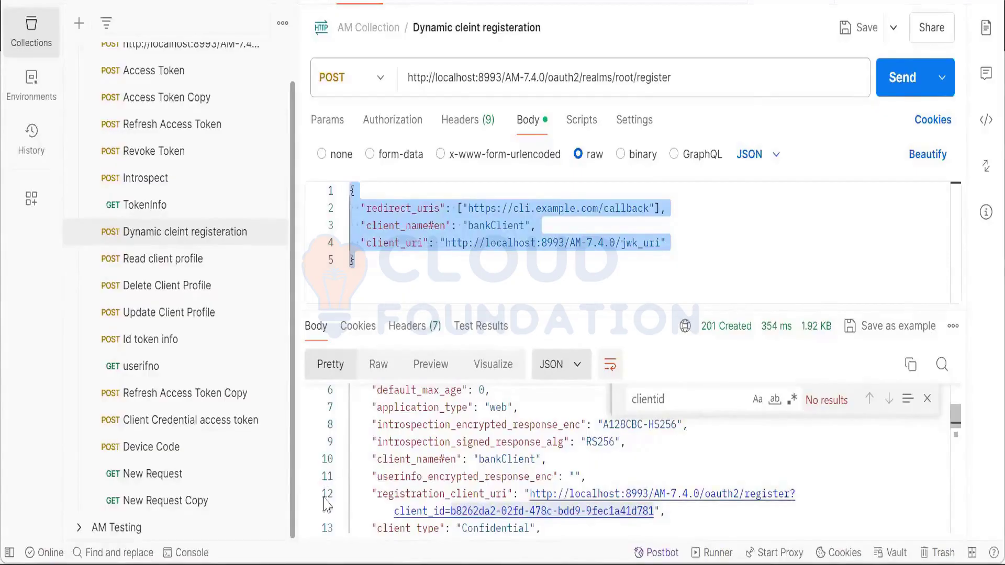
Switch to the text editor and review the saved registration response, highlighting the registration_access_token line
left_click(484, 518)
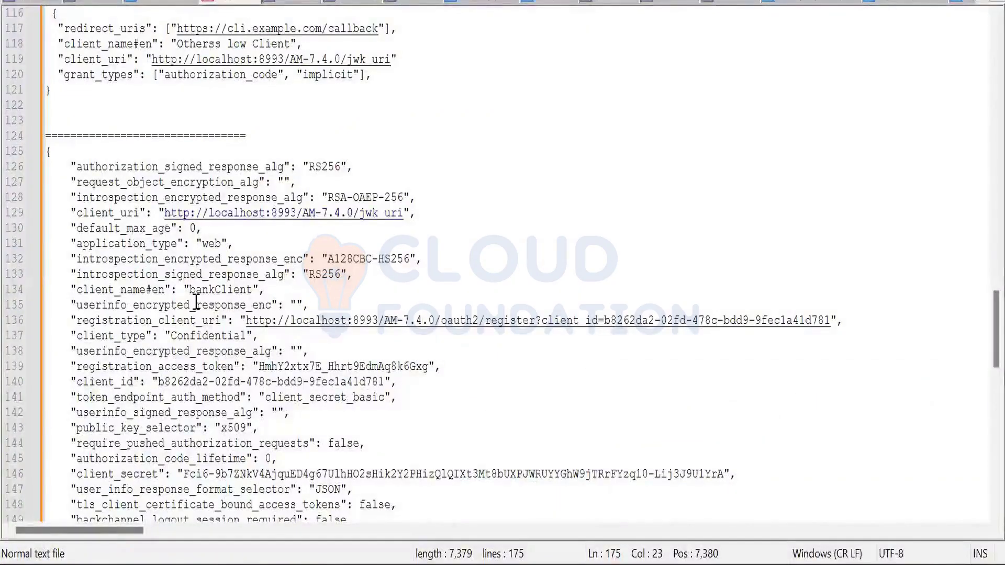
scroll(176, 316, "down", 2)
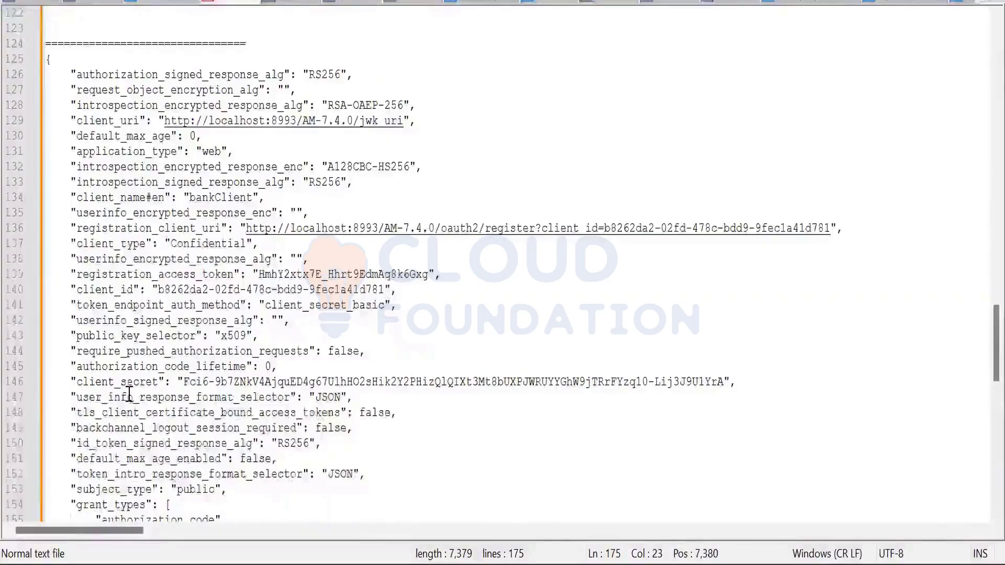
scroll(128, 393, "down", 2)
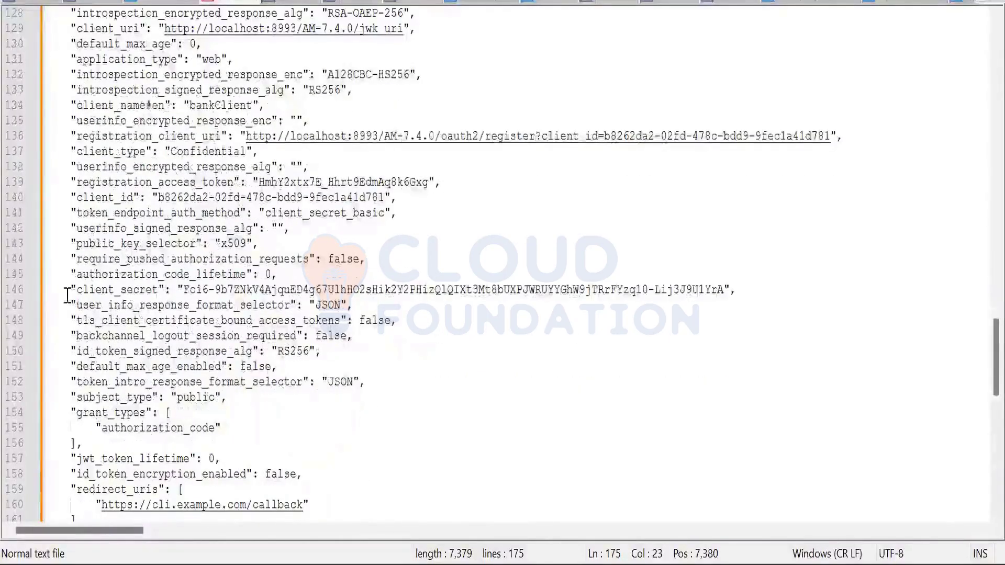
scroll(230, 323, "up", 2)
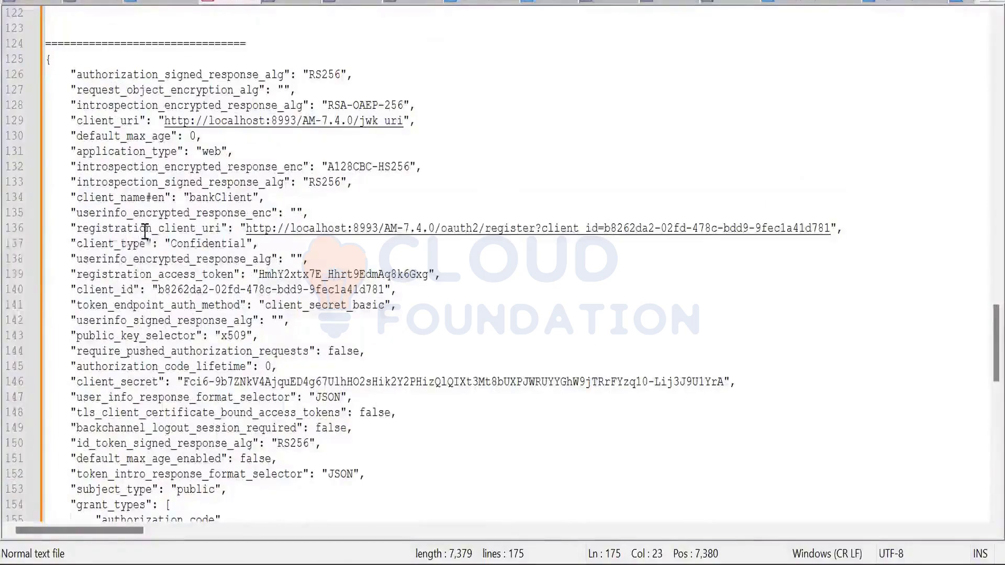
double_click(138, 275)
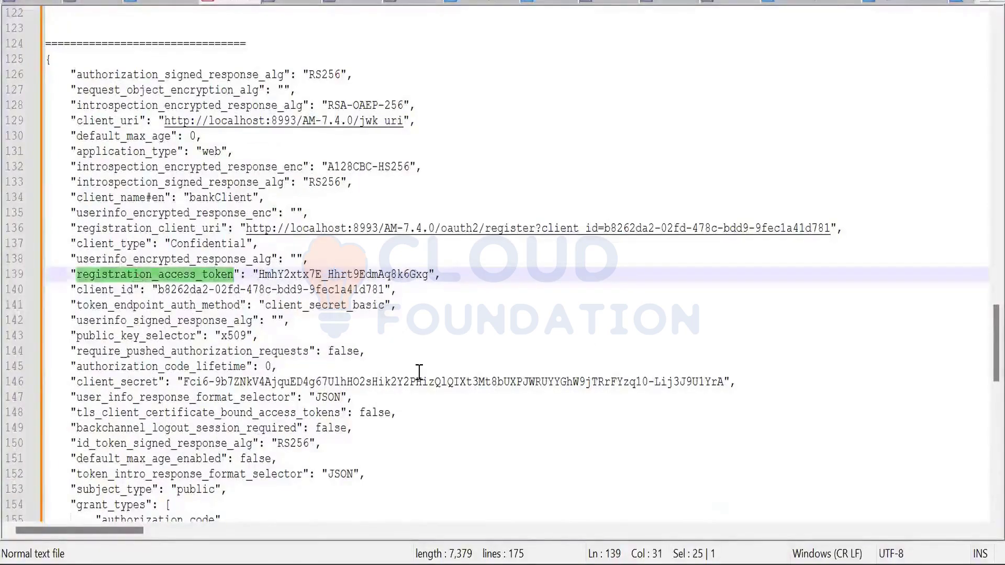
left_click_drag(452, 281, 64, 279)
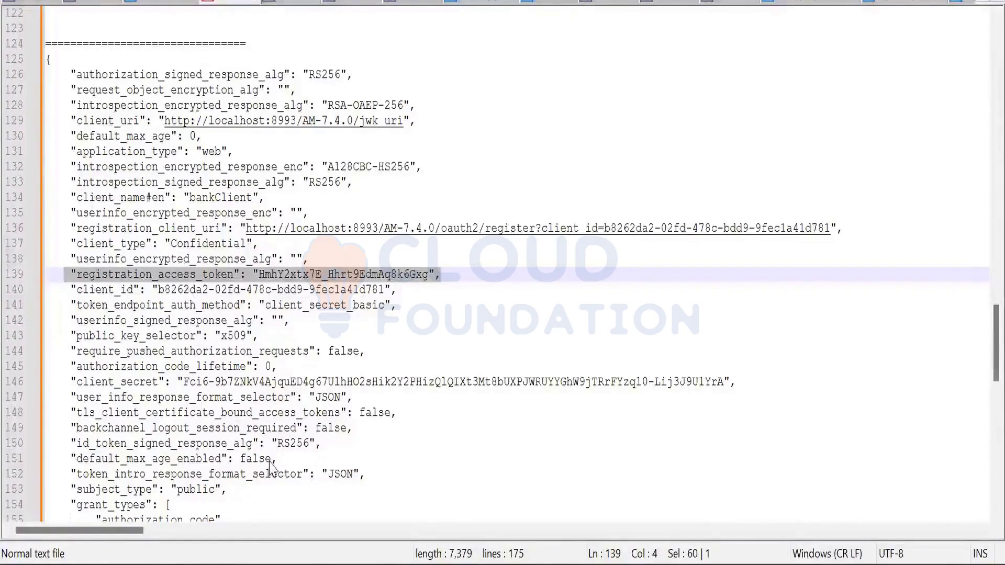
Switch to the Postman workspace containing AMCollection and duplicate the openId_IdToken request
key("alt+Tab")
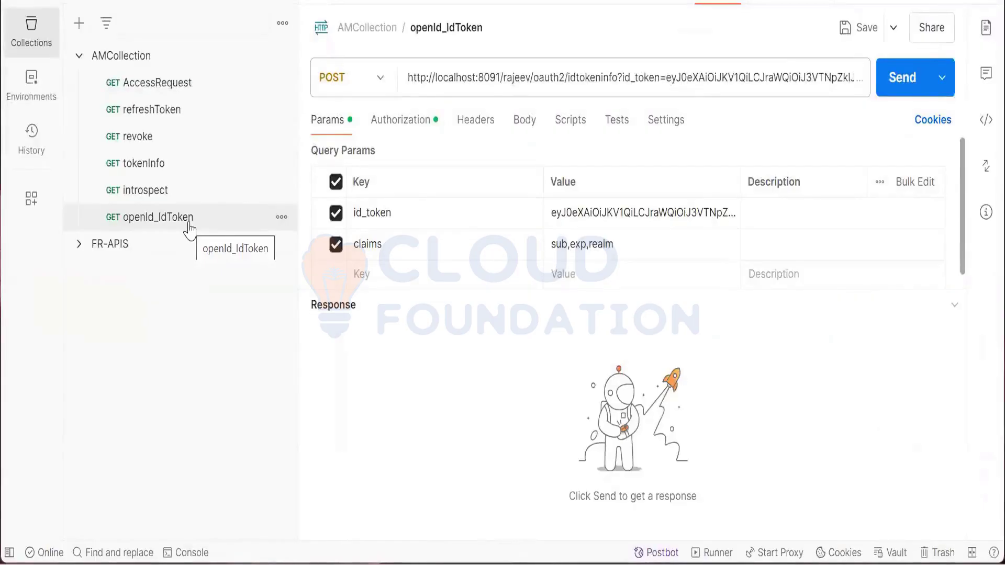
left_click(190, 229)
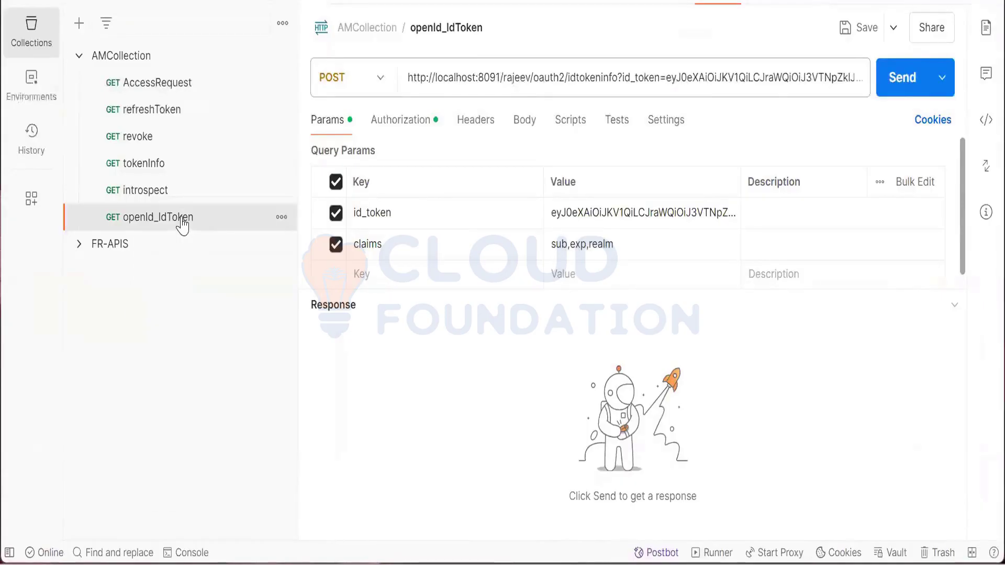
right_click(182, 225)
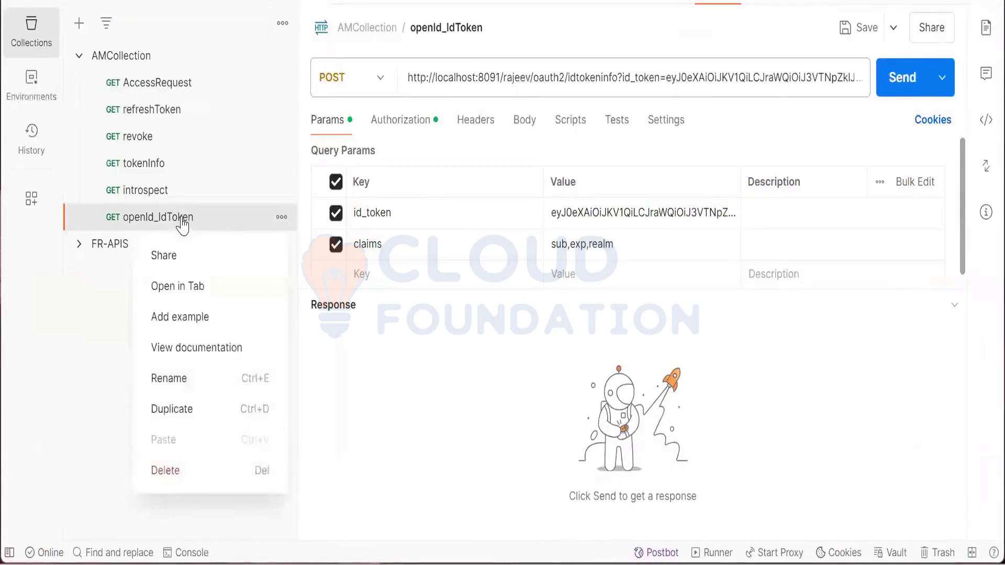
left_click(202, 409)
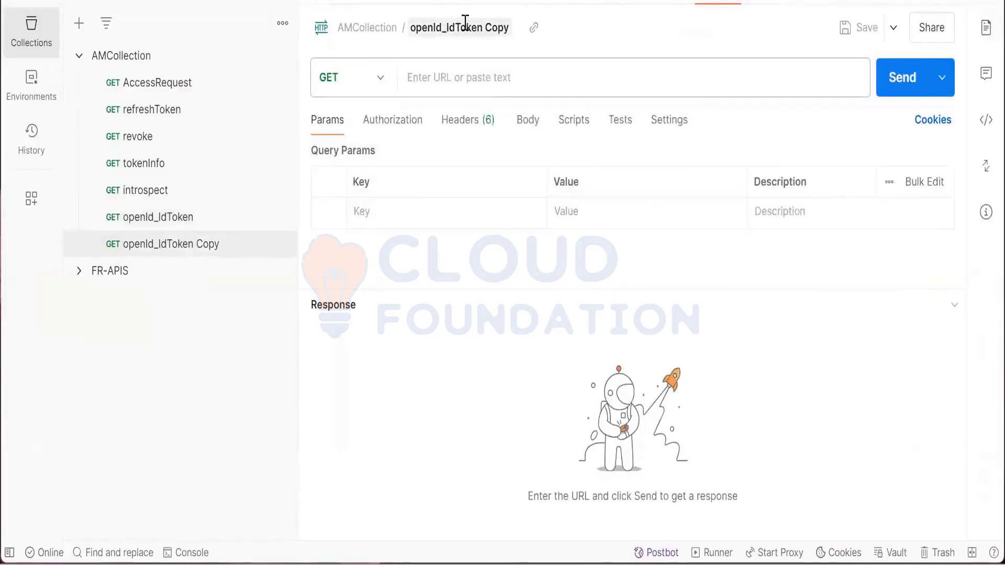
Rename the duplicated request as dynamicClientReg
left_click(464, 28)
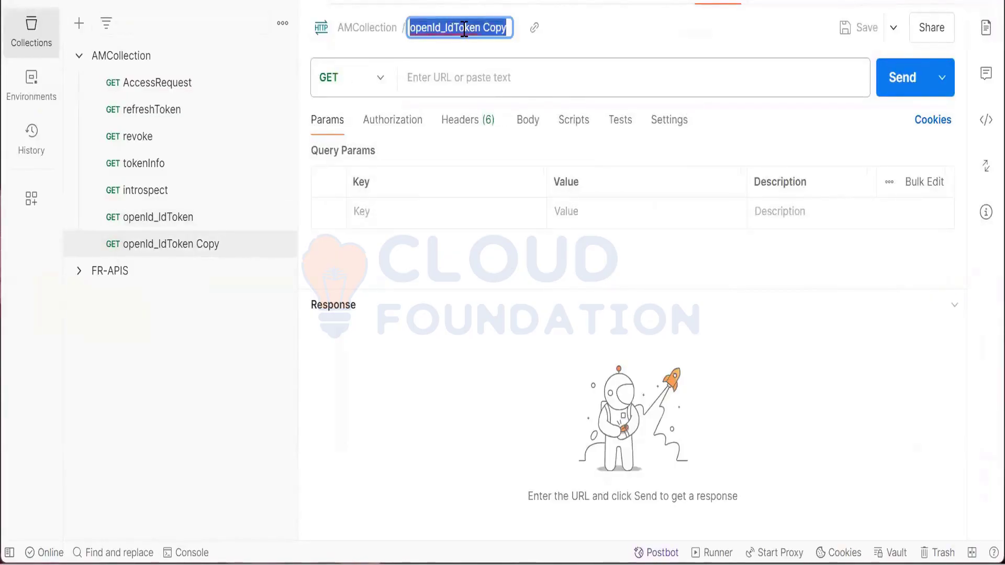
key("BackSpace")
type("D")
key("BackSpace")
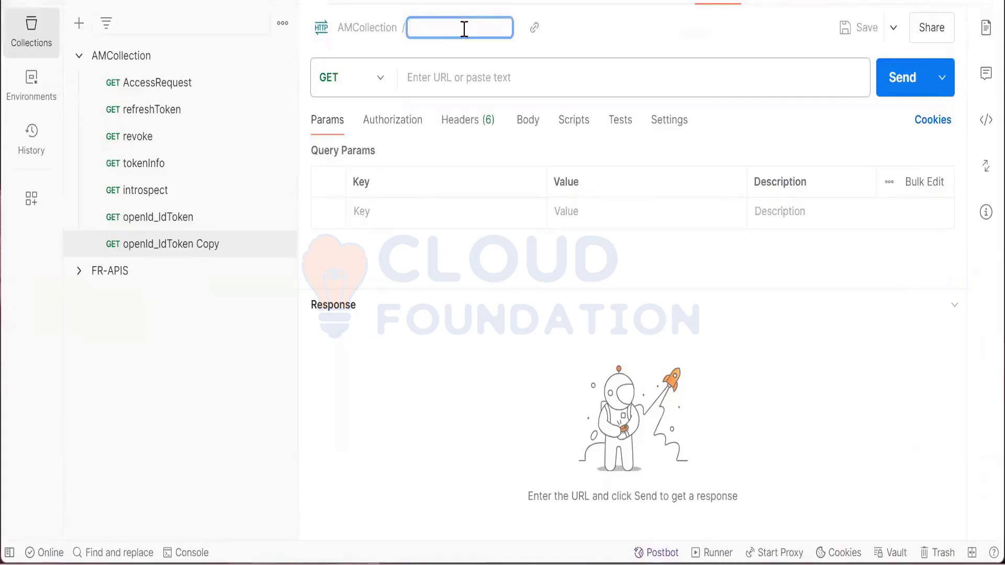
type("dynamicC")
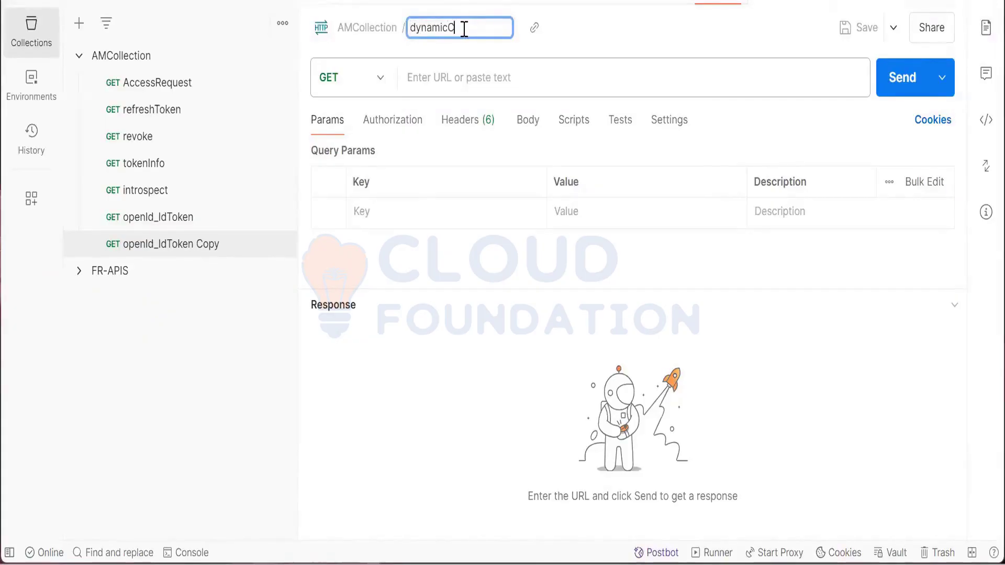
type("lientReg")
key("Return")
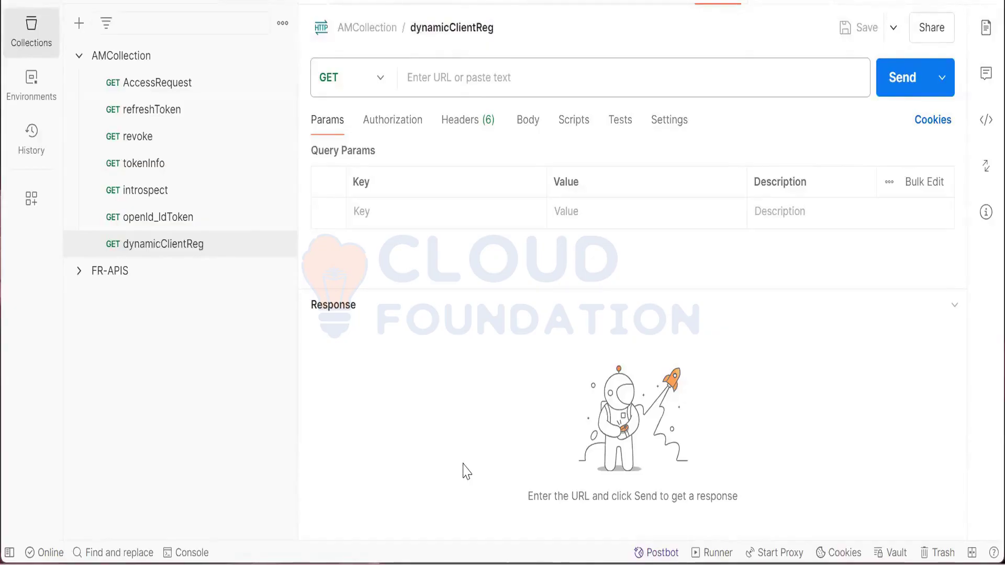
key("alt+Tab")
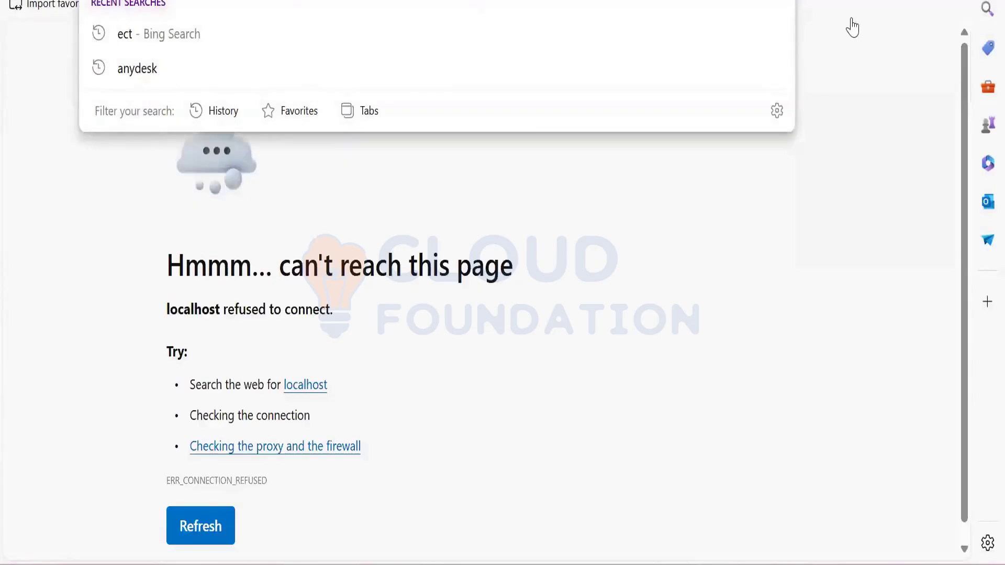
key("alt+Tab")
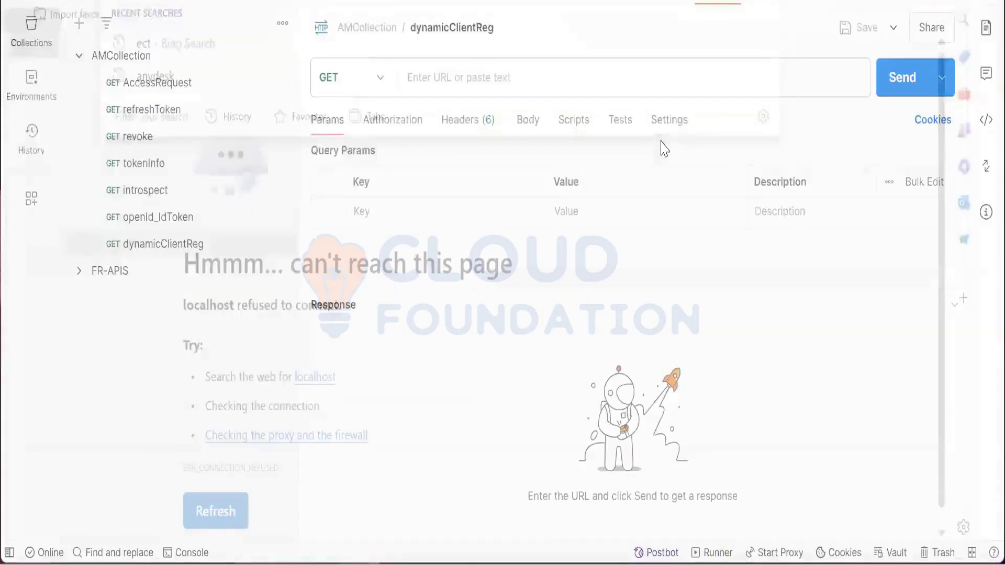
key("alt+Tab")
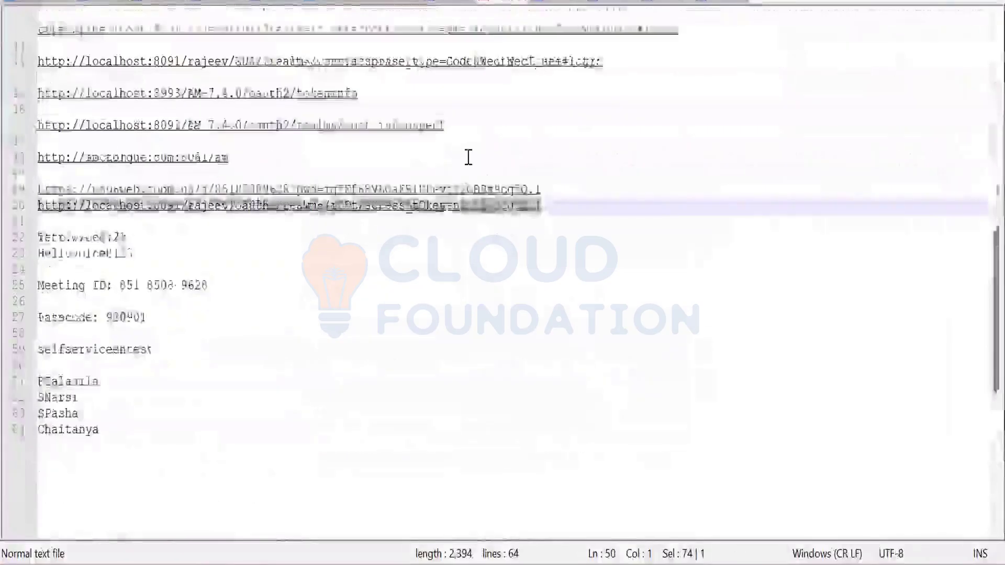
scroll(460, 160, "up", 1)
left_click(455, 177)
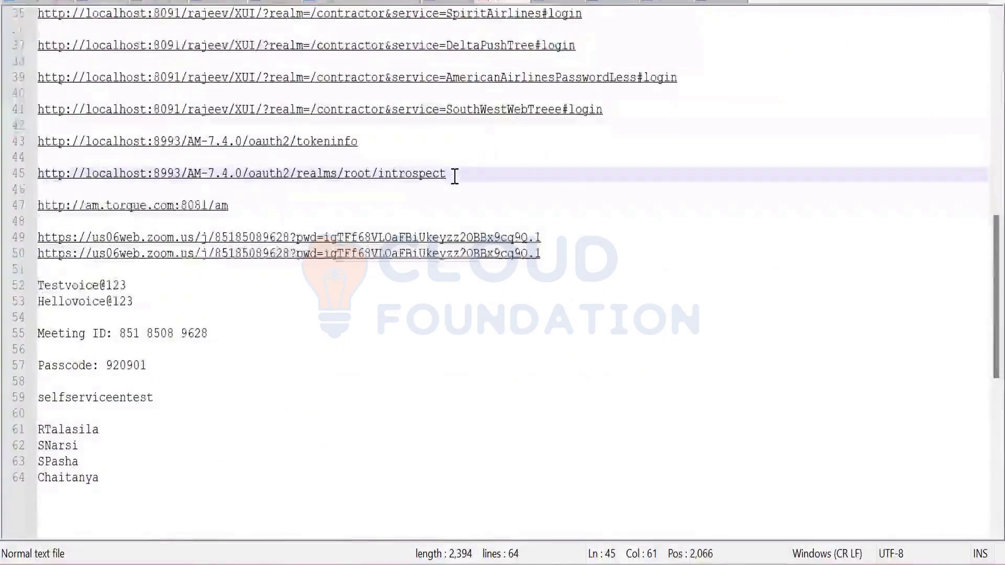
key("Return")
key("Return")
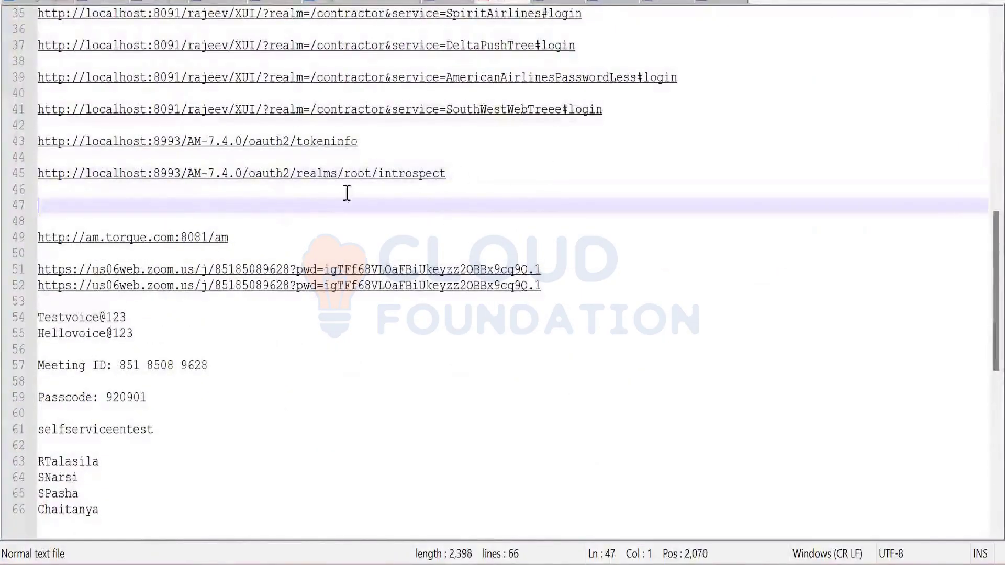
type("http://localhost:8993/AM-7.4.0/oauth2/realms/root/register")
Highlight the server base address in the introspect and register URLs to compare them
left_click_drag(249, 178, 27, 183)
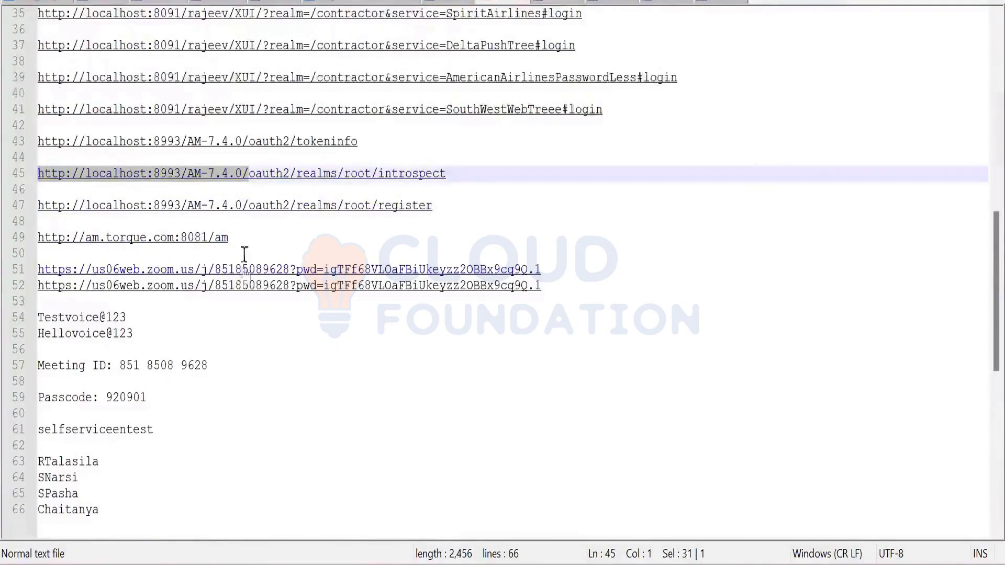
left_click_drag(248, 215, 41, 215)
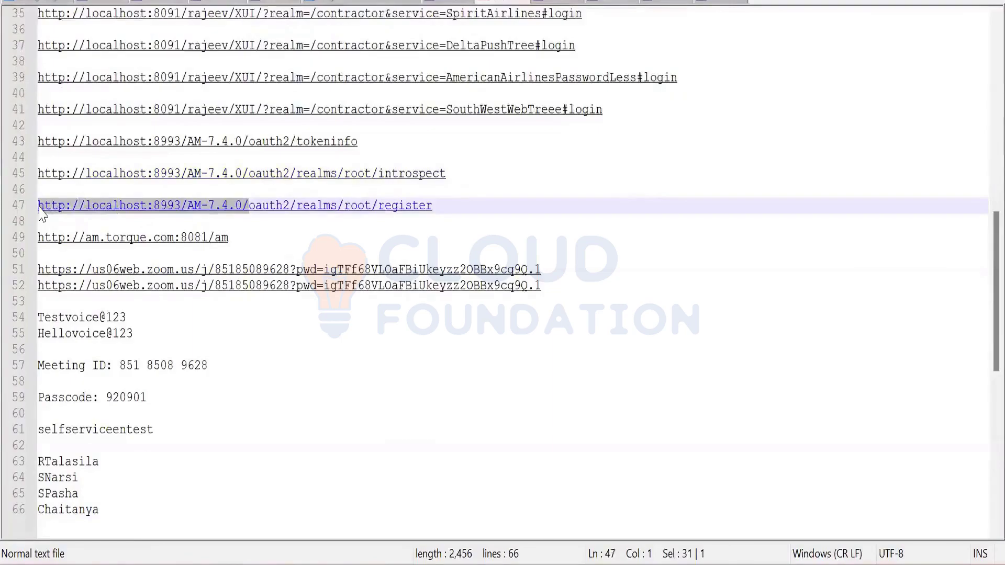
key("Right")
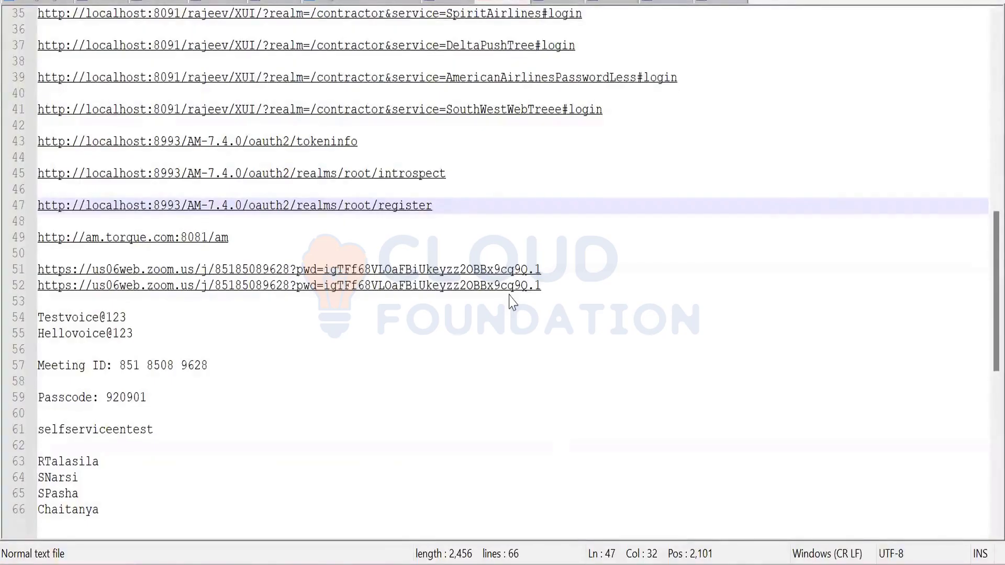
left_click(749, 291)
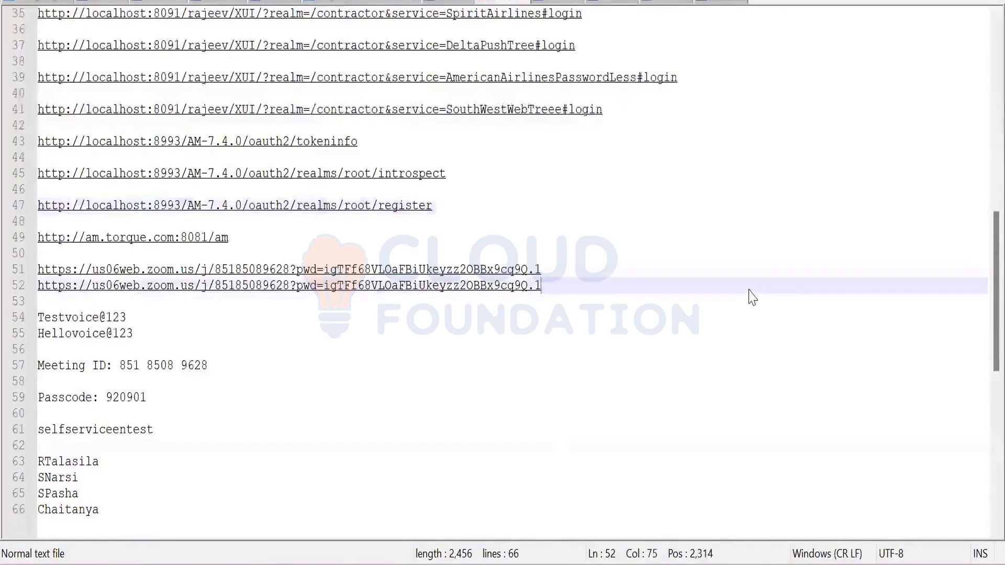
scroll(749, 291, "up", 3)
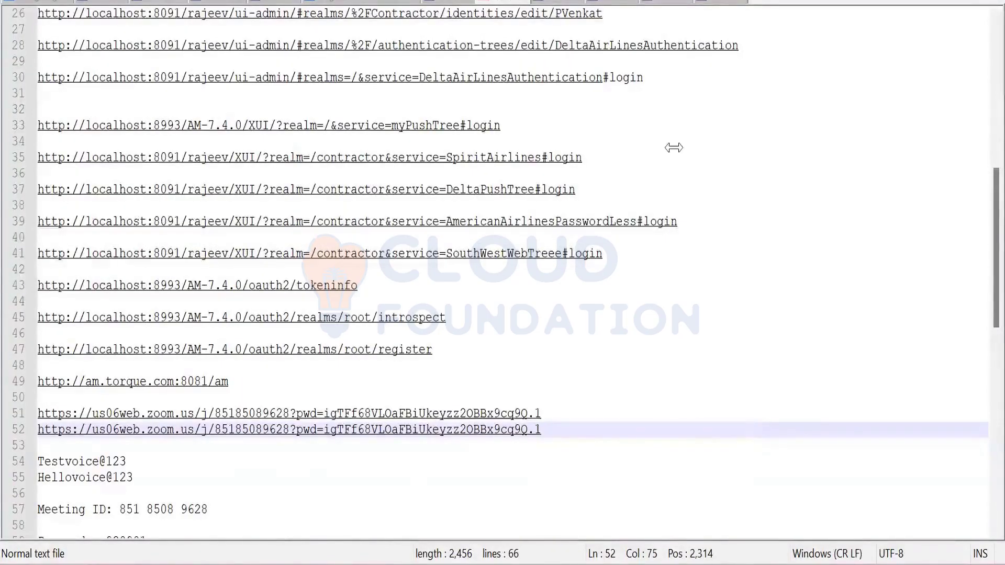
left_click(710, 5)
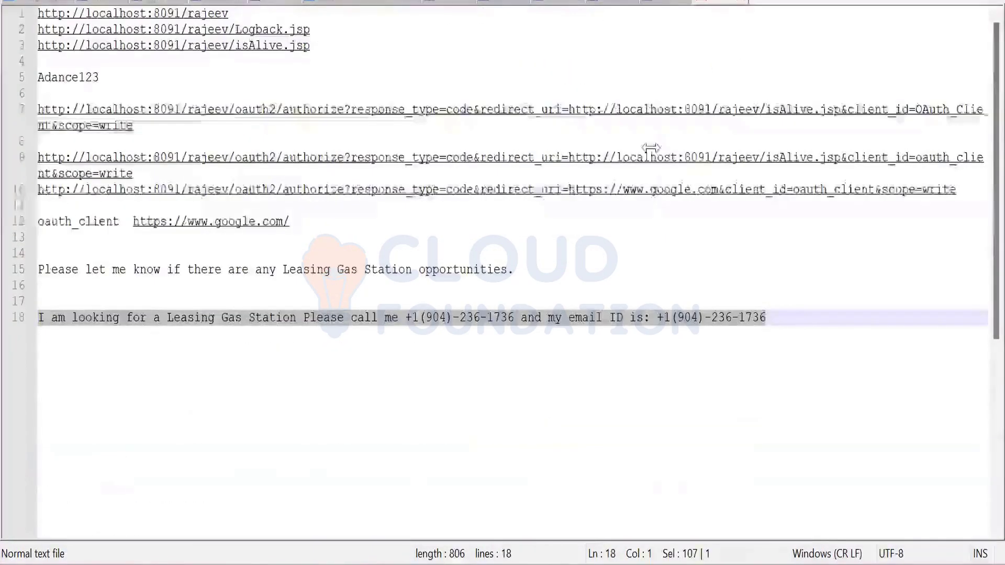
left_click(663, 3)
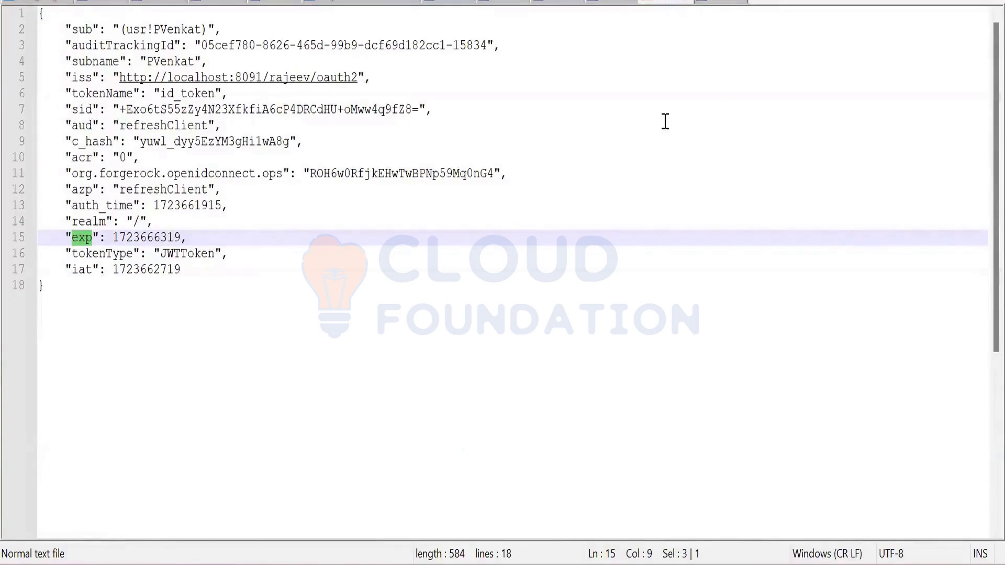
left_click(709, 96)
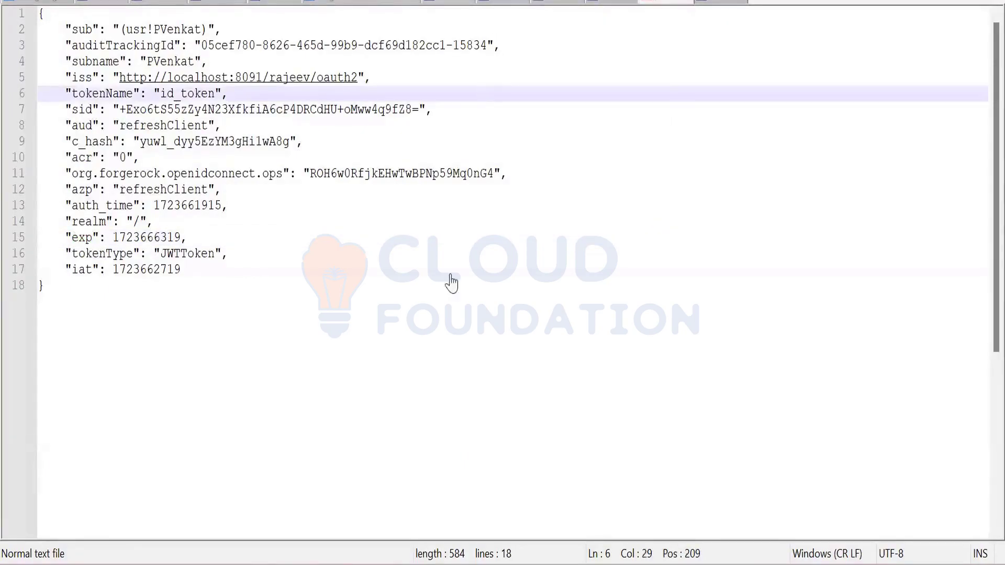
Return to the URL notes and add the registration JSON below the register URL, with redirect_uris, client_name#en "bankClient" and the jwk_uri client_uri
key("ctrl+Tab")
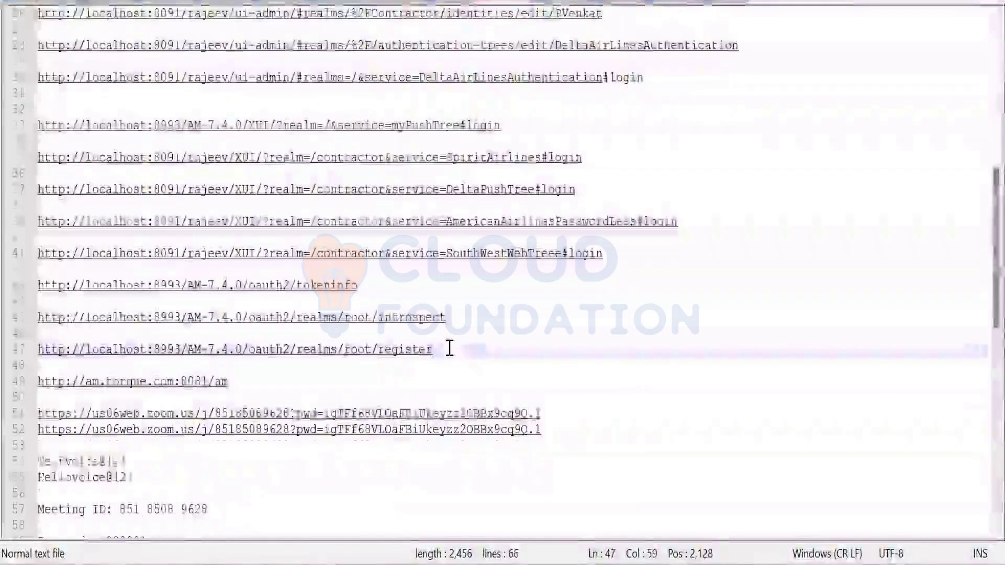
key("Return")
key("Return")
type("{   \"redirect_uris\": [\"https://cli.example.com/callback\"],   \"client_name#en\": \"bankClient\",   \"client_uri\": \"http://localhost:8993/AM-7.4.0/jwk_uri\" }")
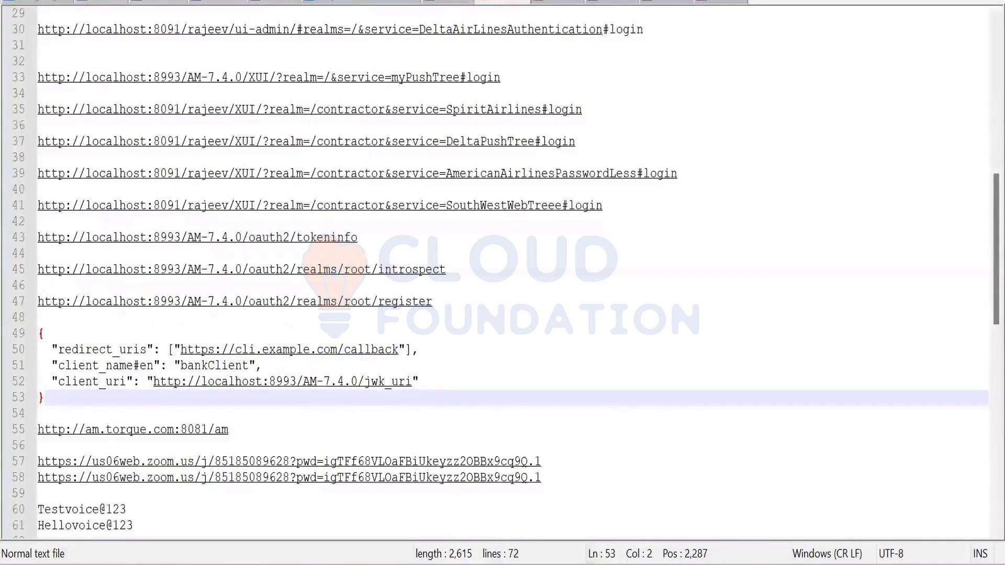
key("alt+Tab")
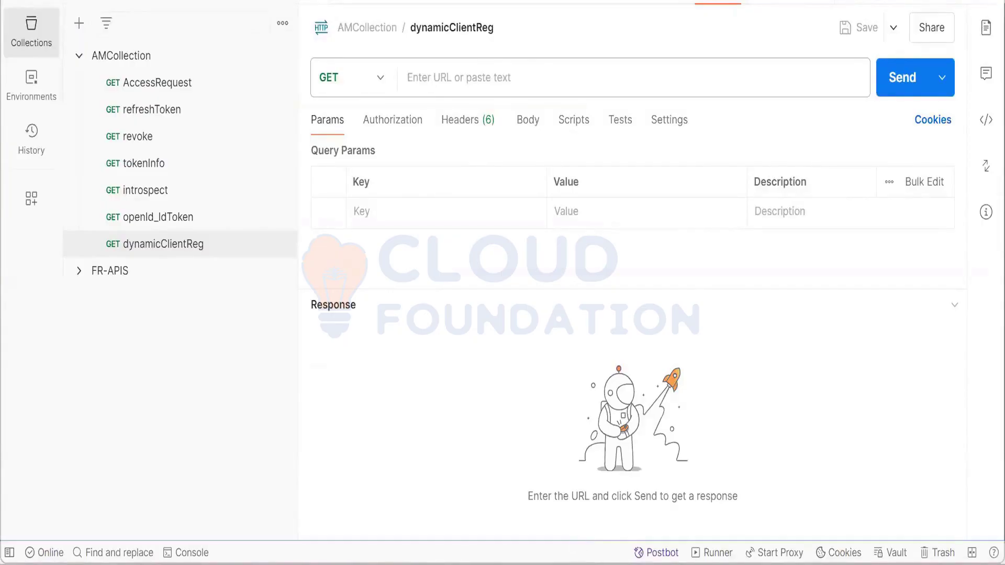
key("alt+Tab")
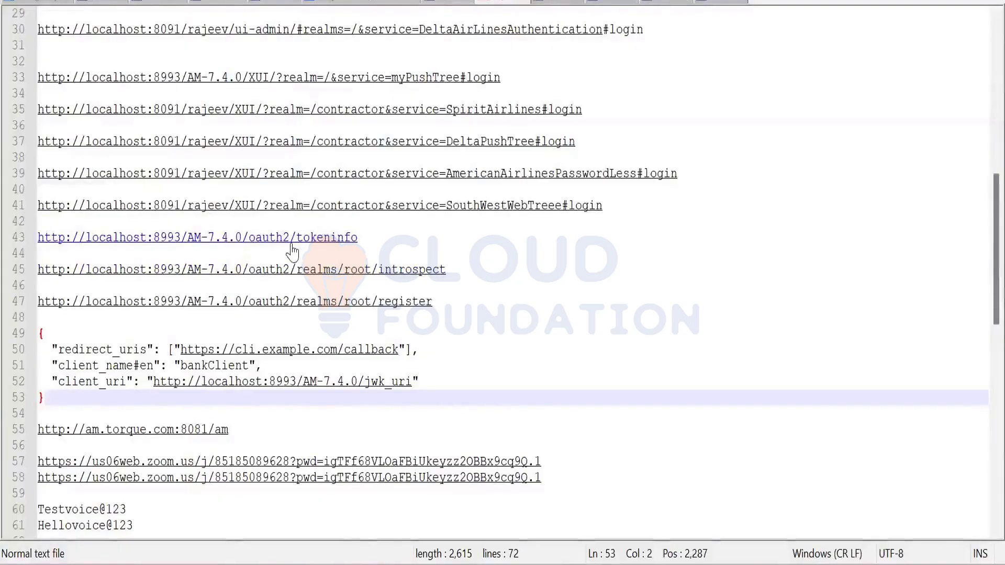
scroll(292, 252, "up", 4)
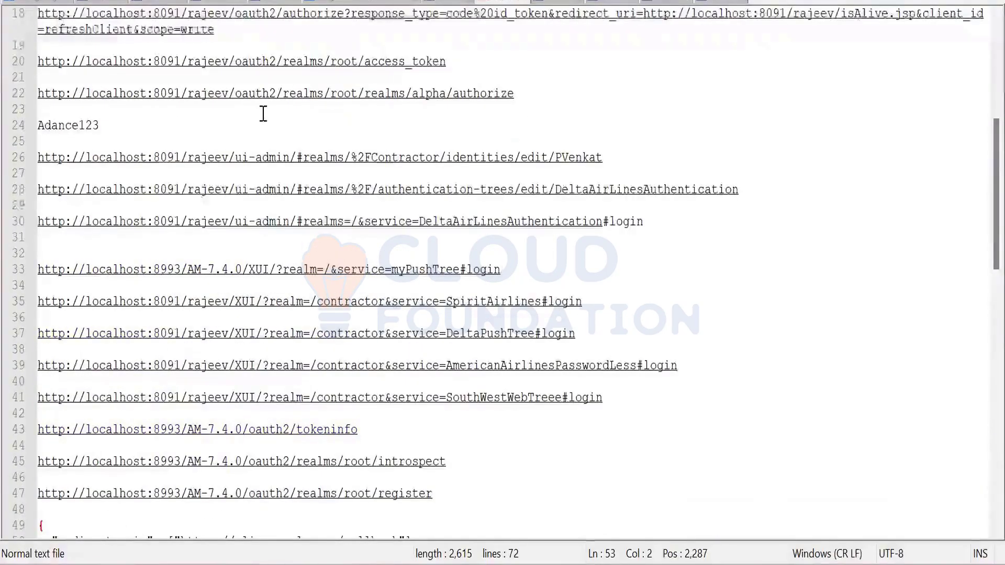
left_click_drag(275, 94, 180, 95)
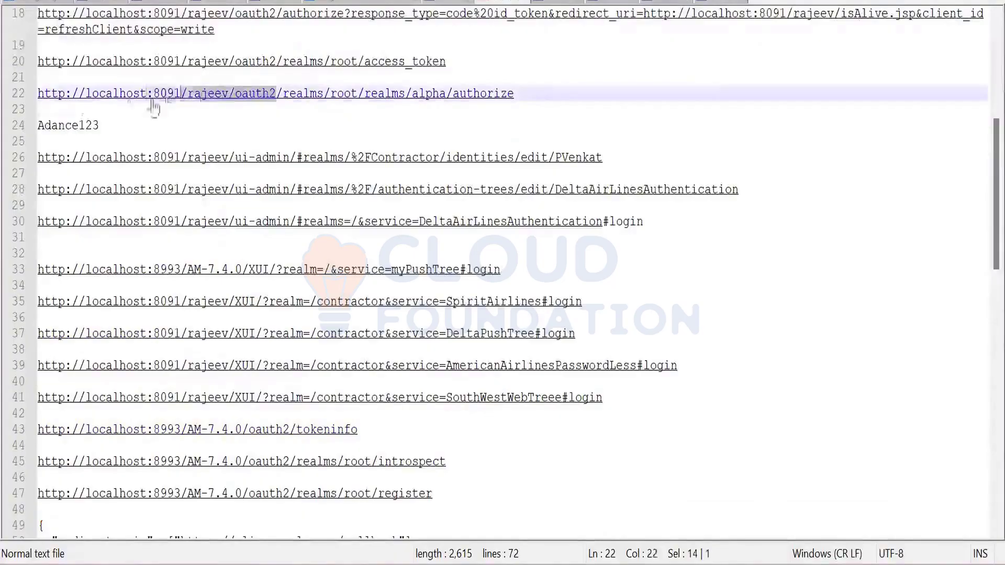
key("shift+Home")
key("ctrl+c")
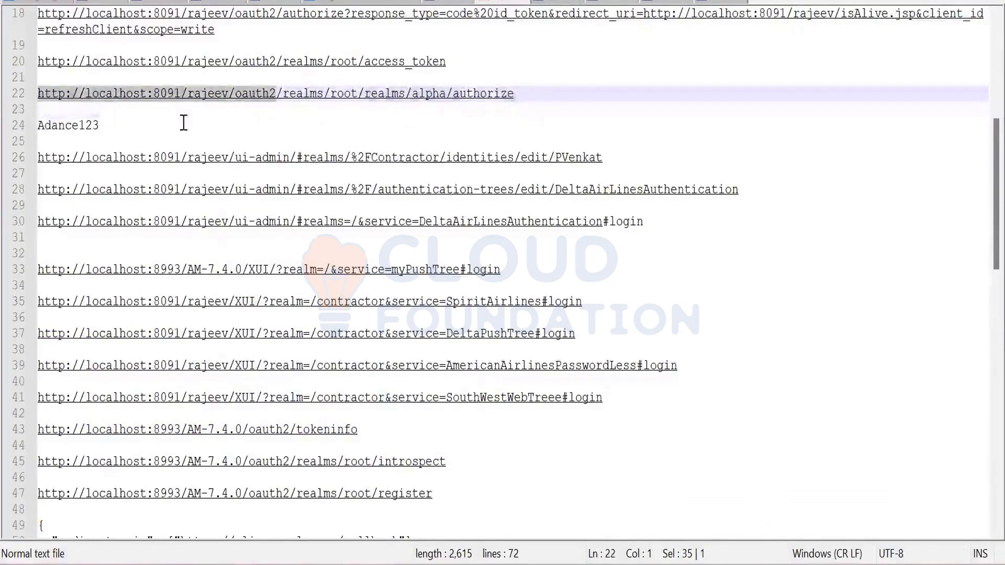
scroll(612, 268, "down", 9)
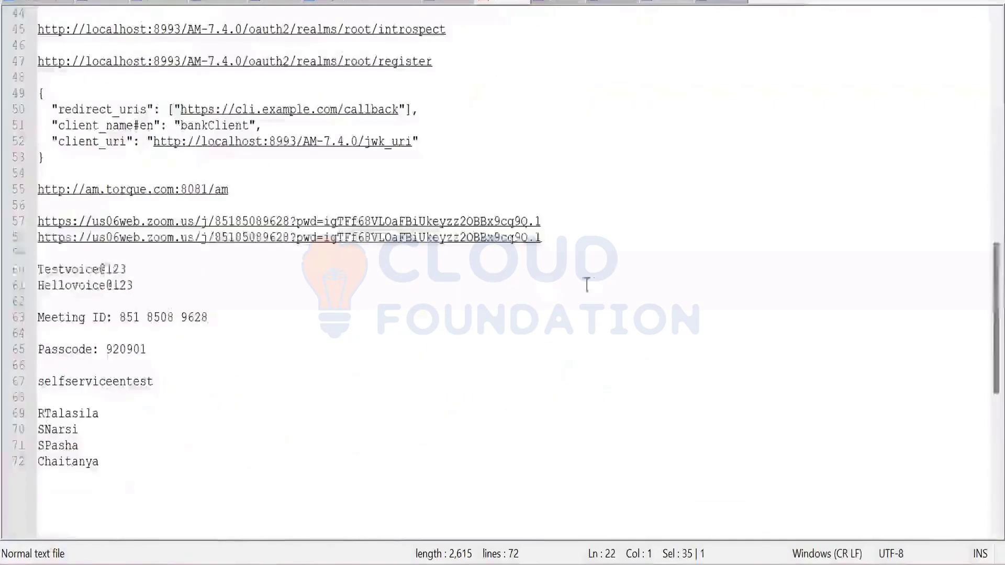
scroll(366, 245, "up", 2)
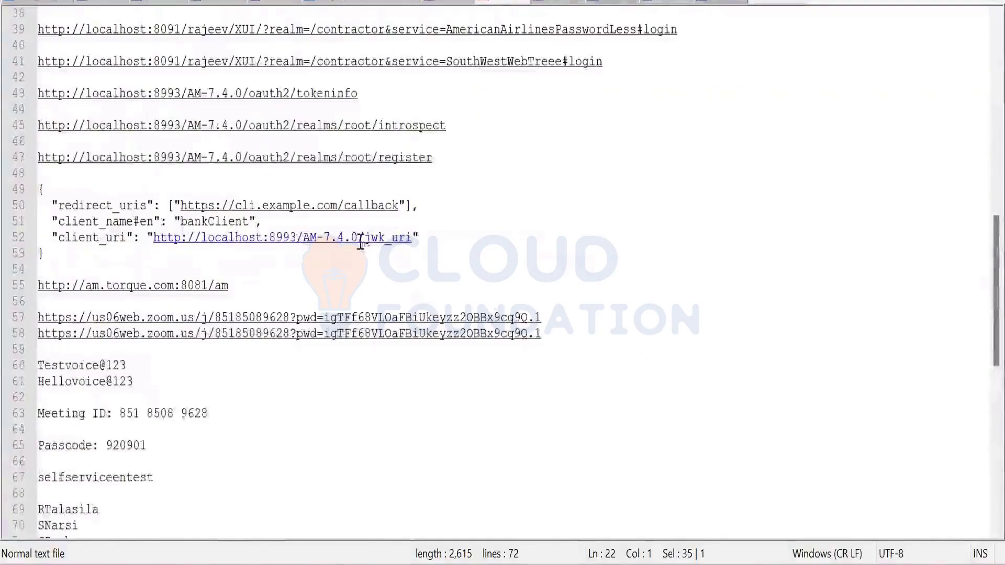
scroll(361, 245, "up", 1)
left_click_drag(289, 206, 42, 209)
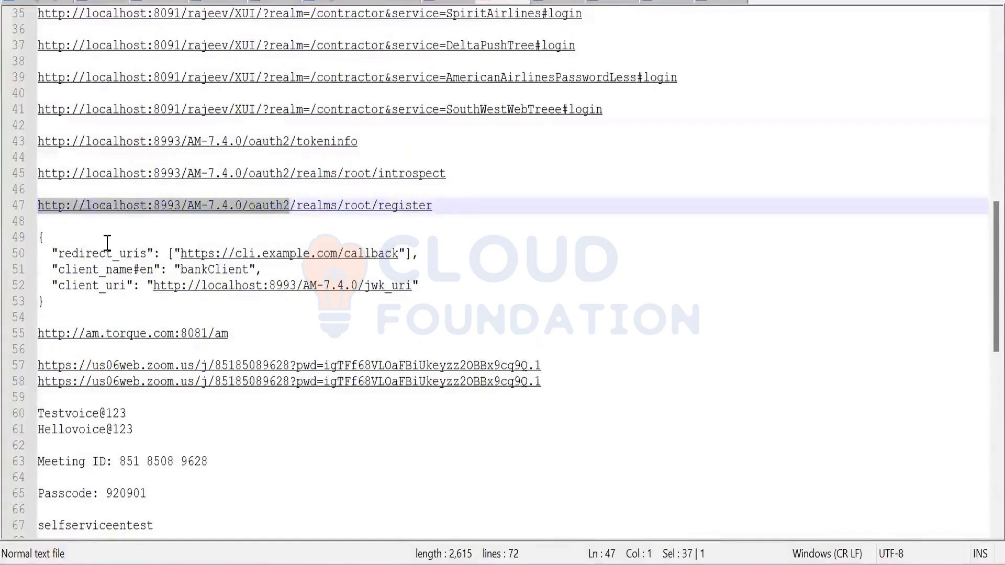
key("ctrl+v")
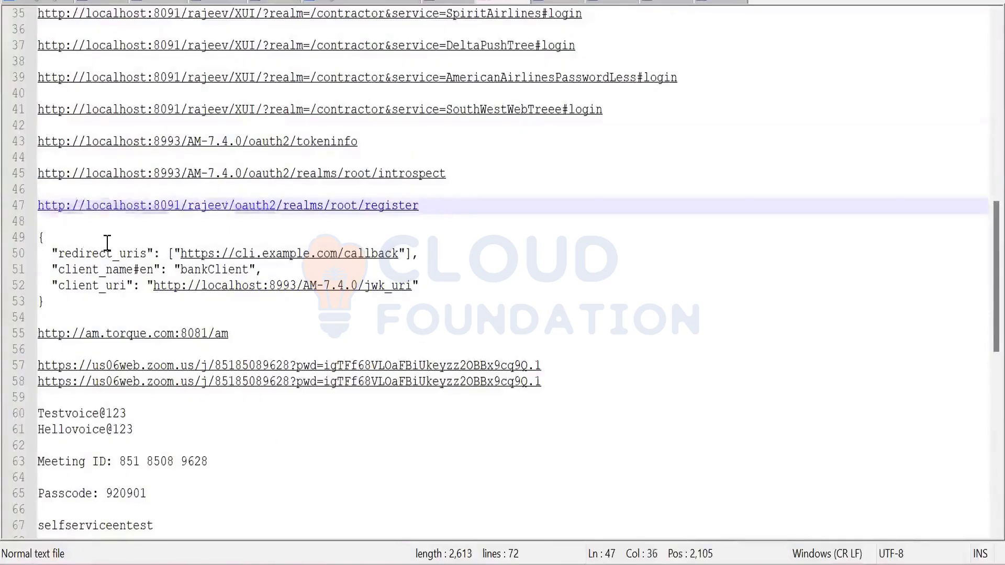
Copy the full register URL from the notes and enter it as the URL of the dynamicClientReg request in Postman
left_click(422, 205)
left_click_drag(391, 205, 79, 206)
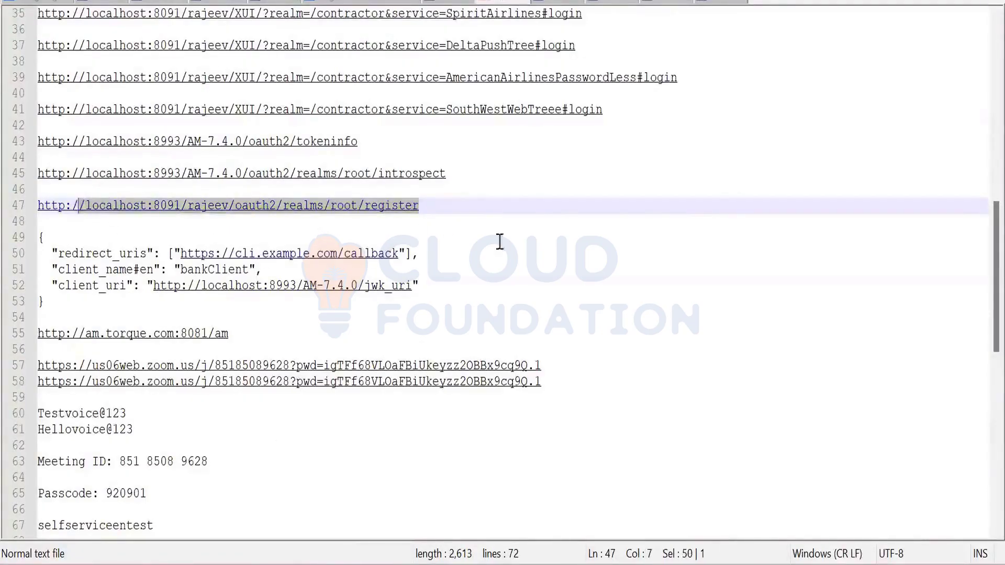
key("shift+Left")
key("shift+Left")
key("shift+Left")
key("shift+Left")
key("shift+Left")
key("shift+Left")
key("ctrl+c")
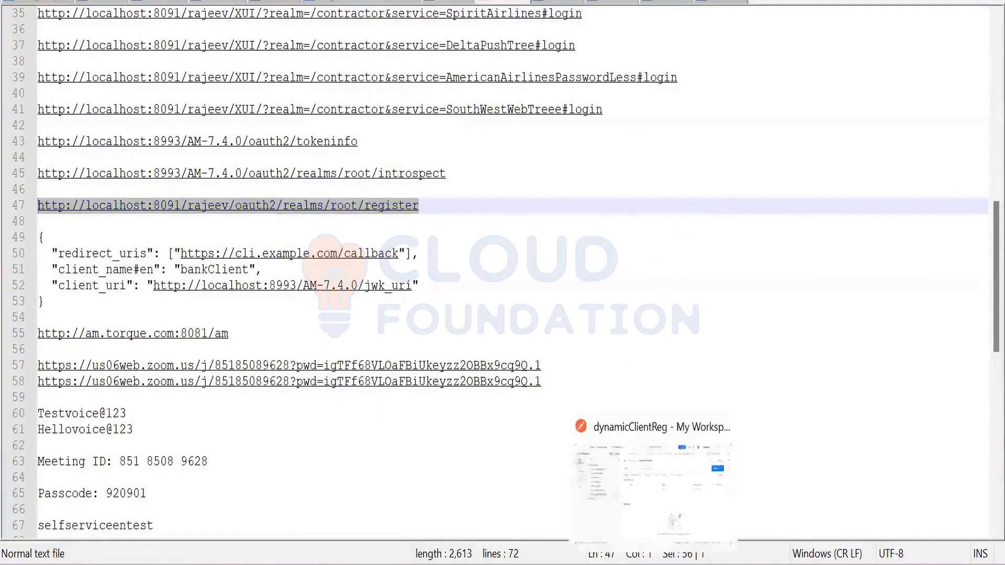
left_click(653, 563)
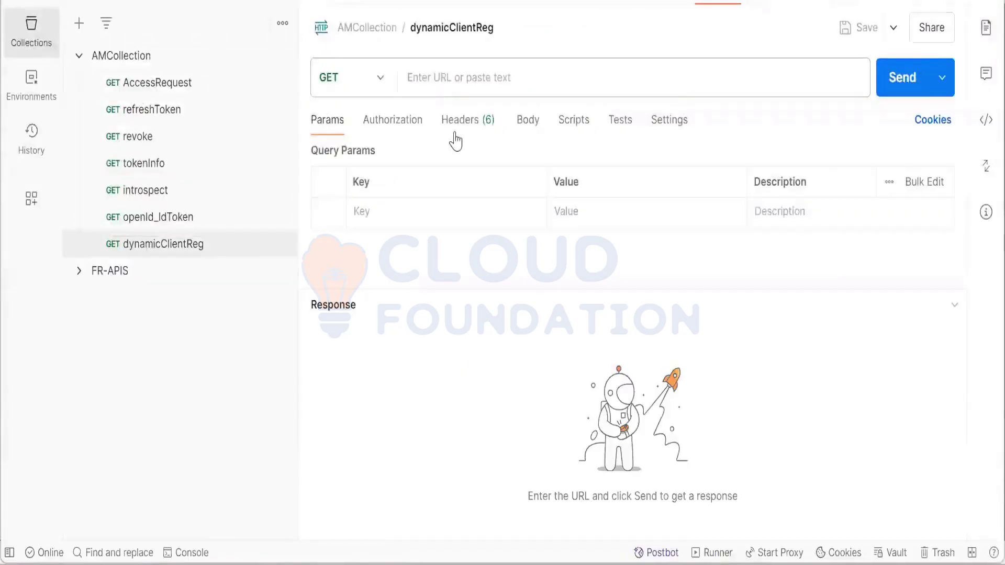
left_click(437, 78)
key("ctrl+v")
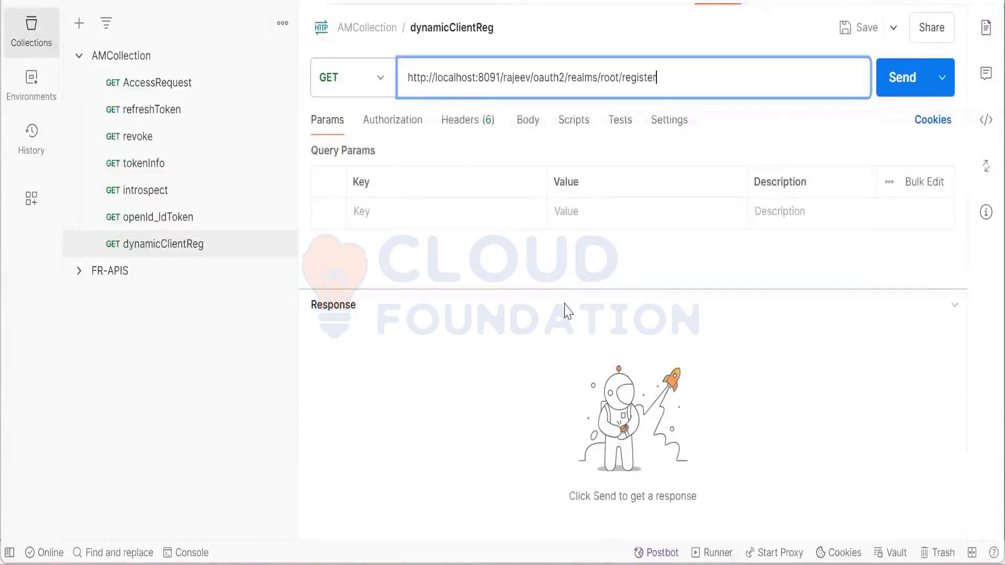
left_click(578, 322)
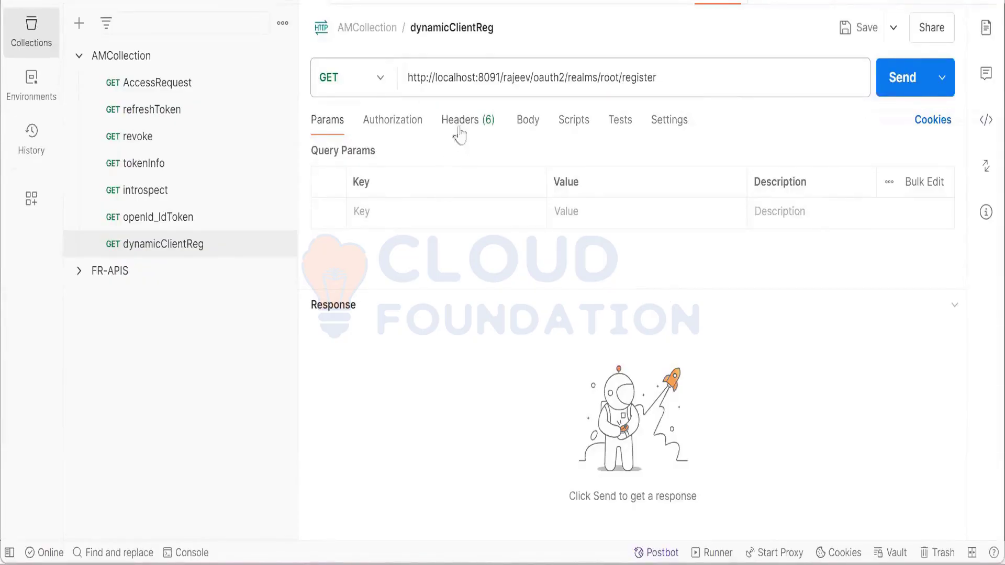
Give the request a raw JSON body by copying the bankClient registration JSON from the text editor's notes
left_click(527, 131)
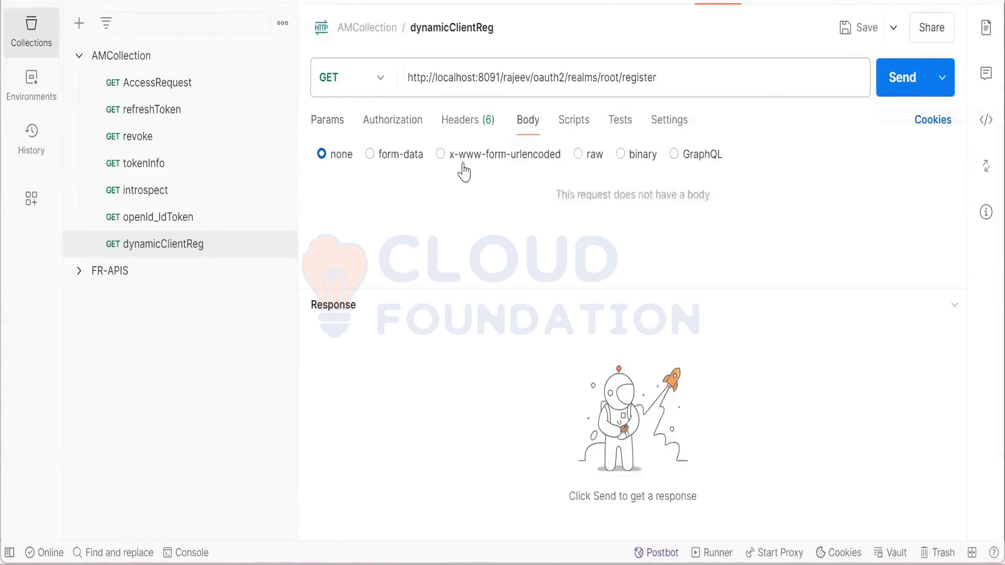
left_click(578, 154)
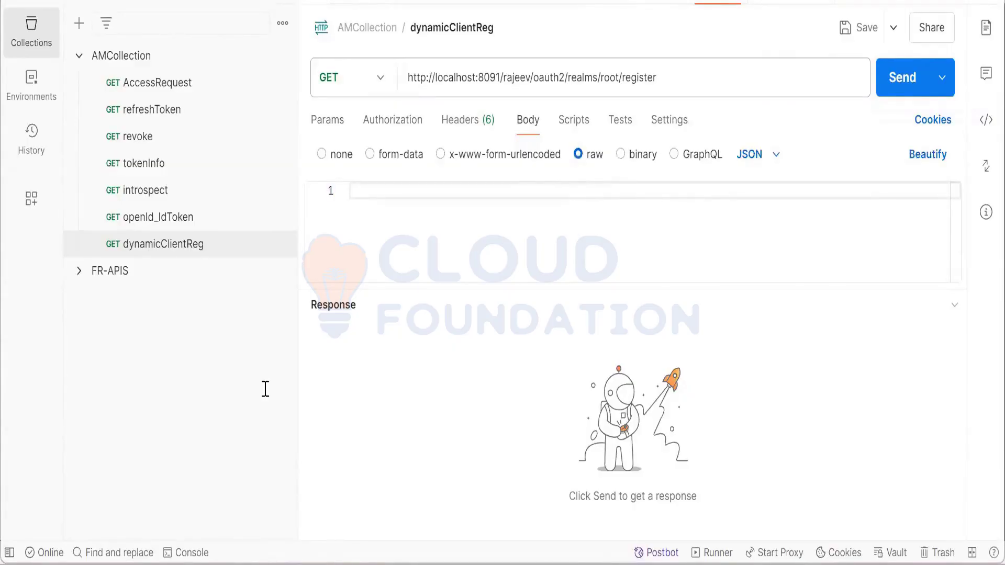
key("alt+Tab")
left_click_drag(450, 302, 37, 238)
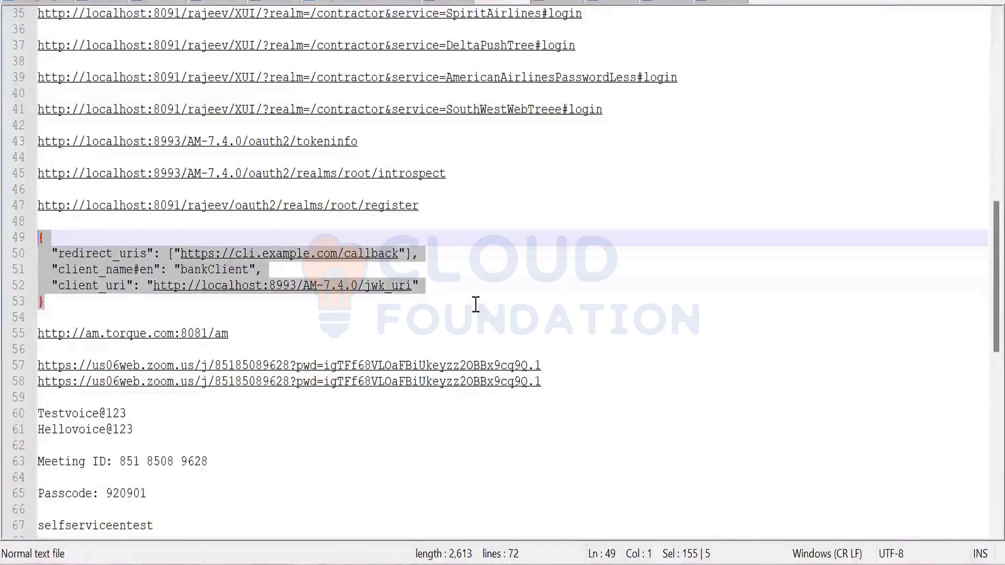
key("alt+Tab")
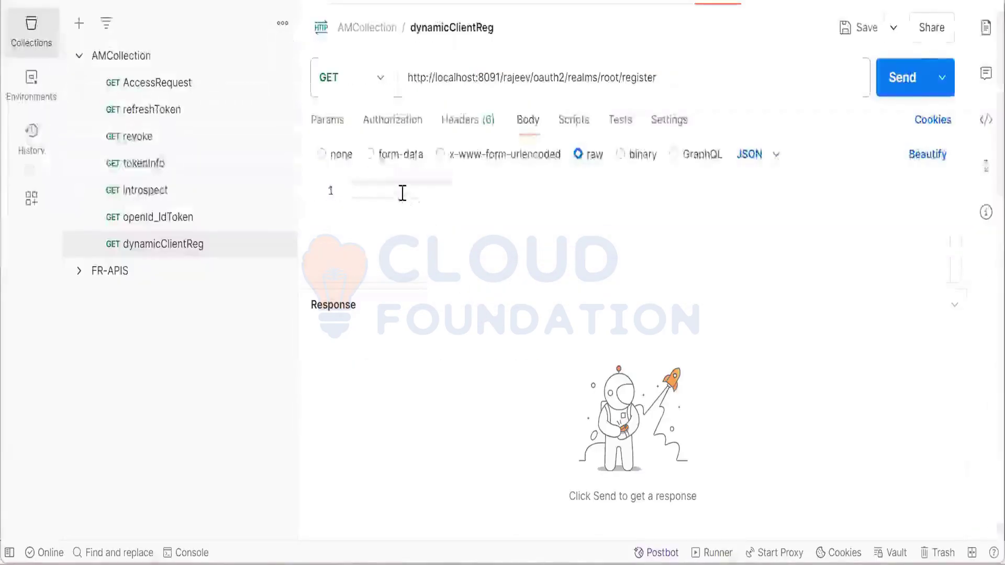
left_click(401, 192)
type("{   \"redirect_uris\": [\"https://cli.example.com/callback\"],   \"client_name#en\": \"bankClient\",   \"client_uri\": \"http://localhost:8993/AM-7.4.0/jwk_uri\" }")
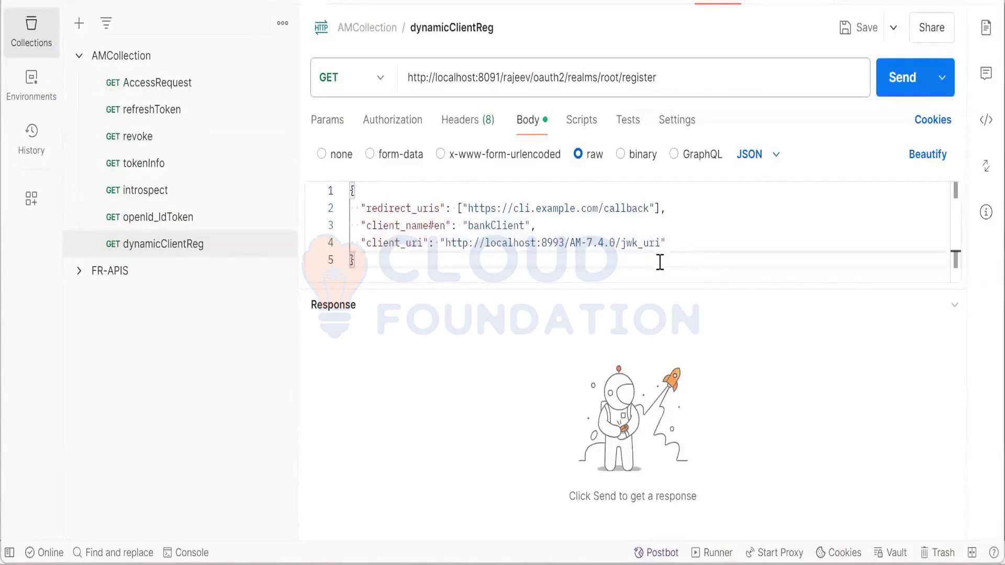
Change the request method to POST and save the dynamicClientReg request
left_click(381, 81)
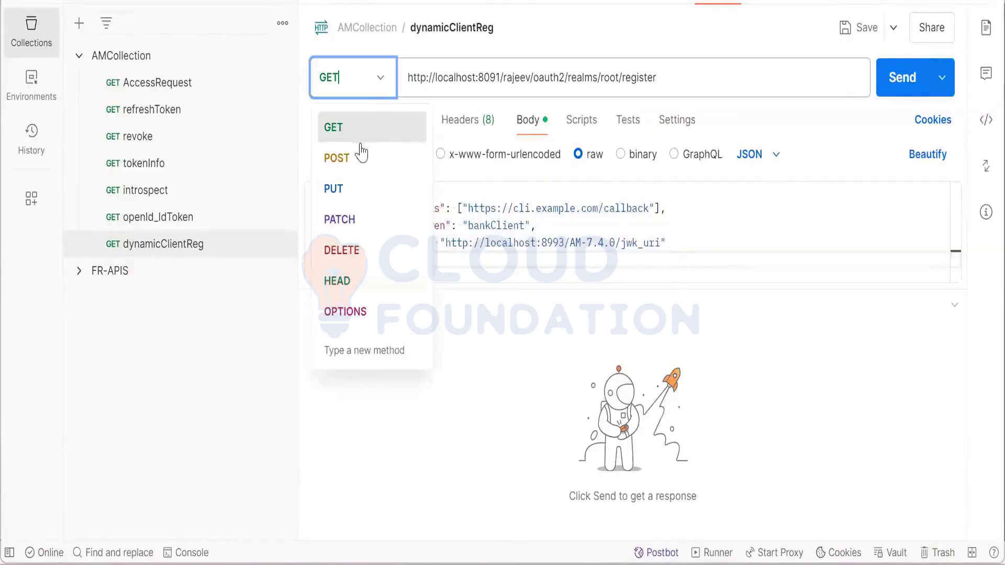
left_click(360, 158)
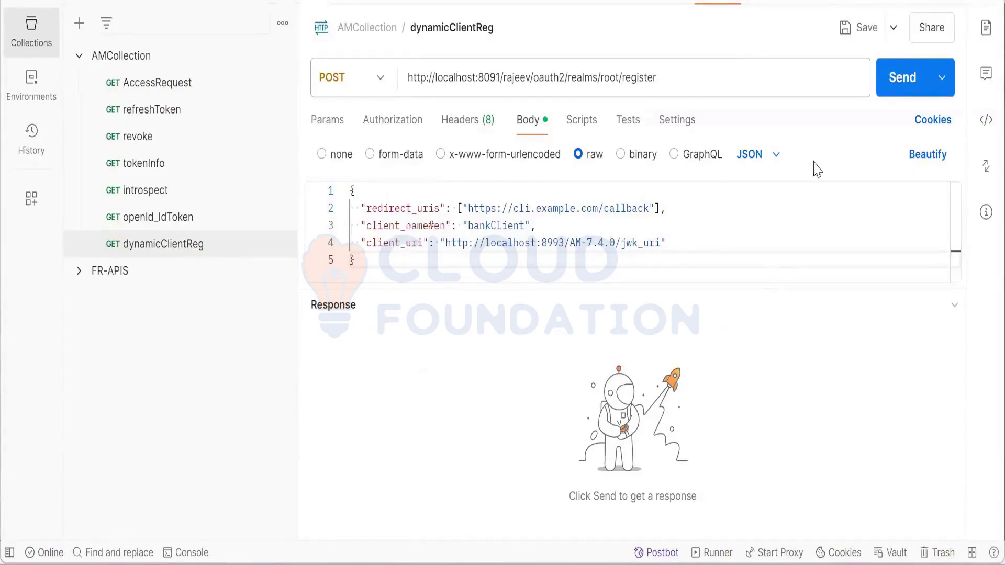
left_click(862, 37)
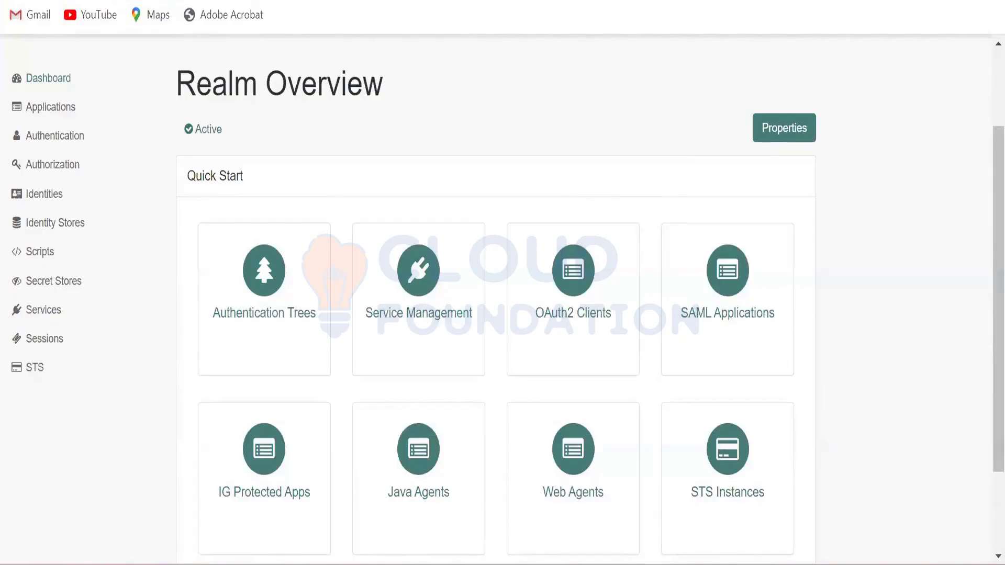
In the Contractor realm's OAuth2 Provider service in AM, enable Allow Open Dynamic Client Registration and save the changes
mouse_move(618, 563)
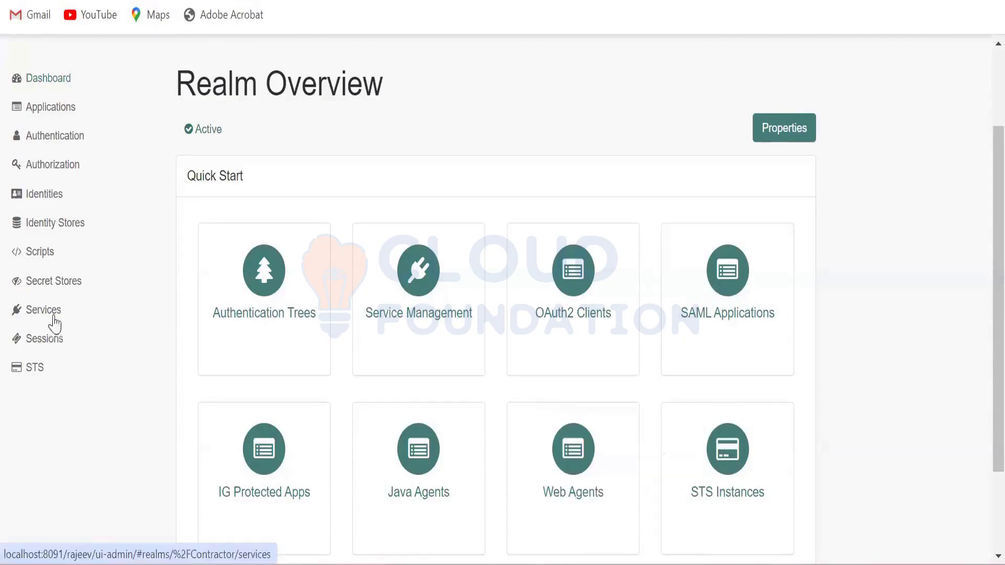
left_click(53, 312)
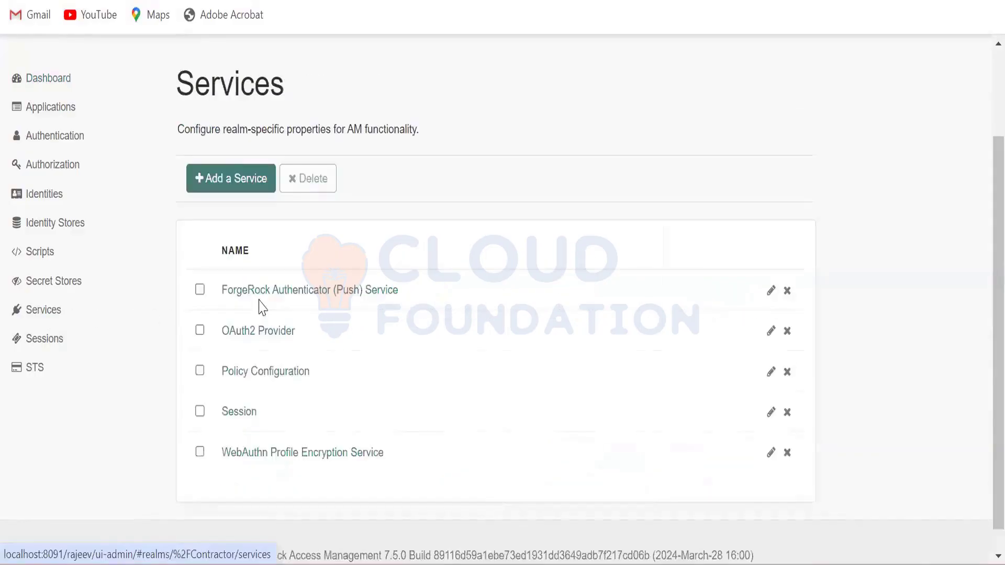
left_click(265, 337)
scroll(324, 331, "down", 2)
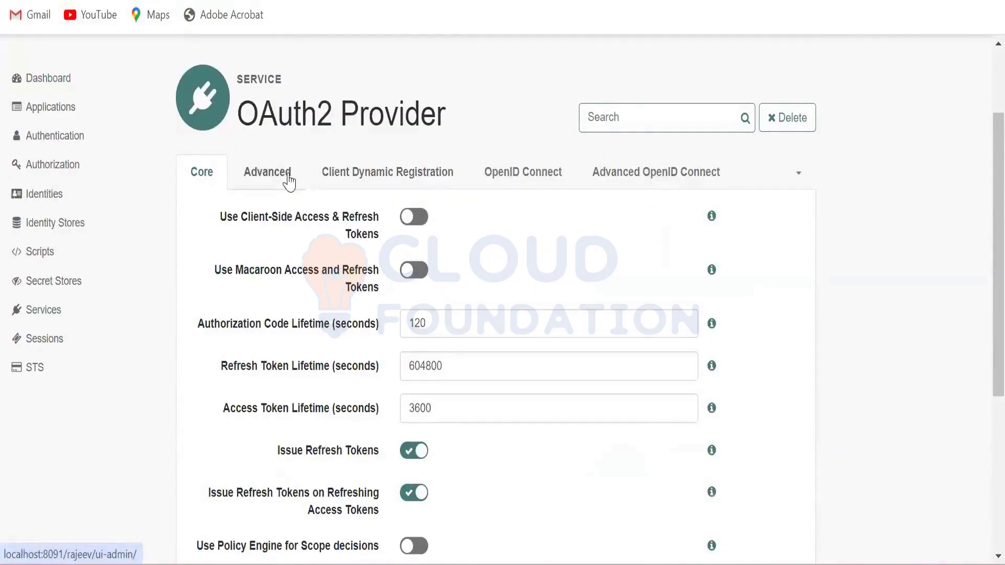
left_click(369, 177)
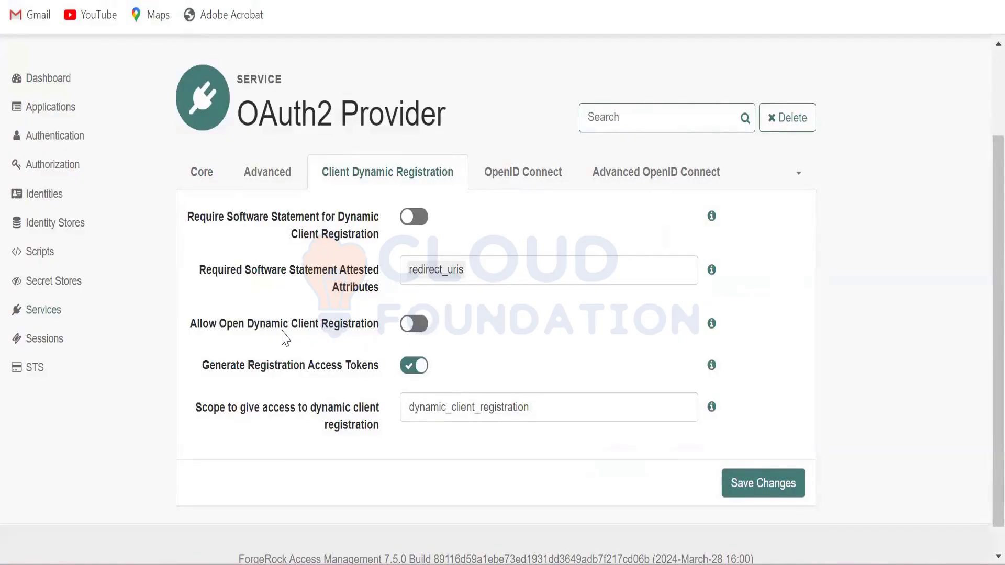
left_click(423, 332)
left_click(748, 495)
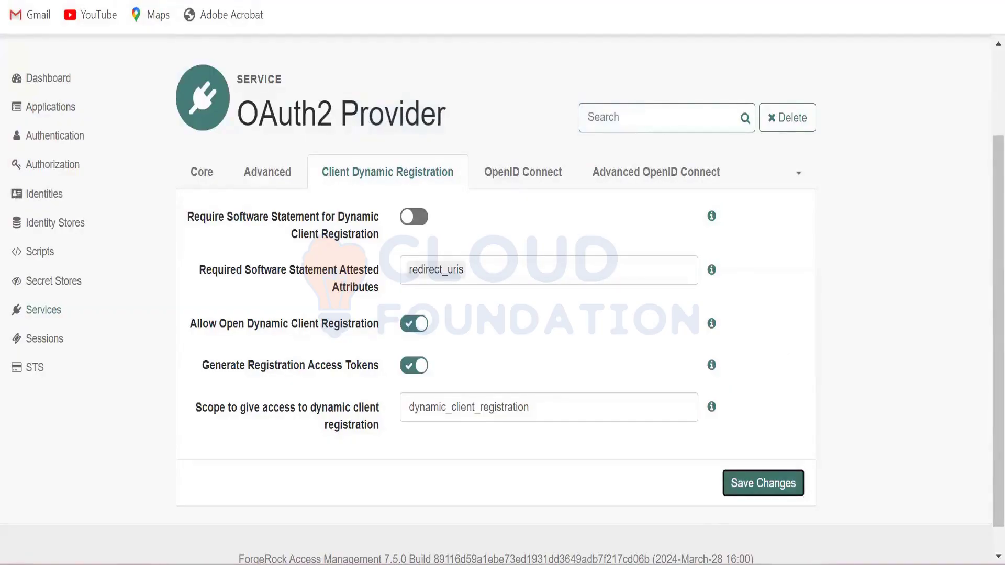
Return to Postman, send the dynamicClientReg request, and add a Content-Type header with the value application/json
key("alt+Tab")
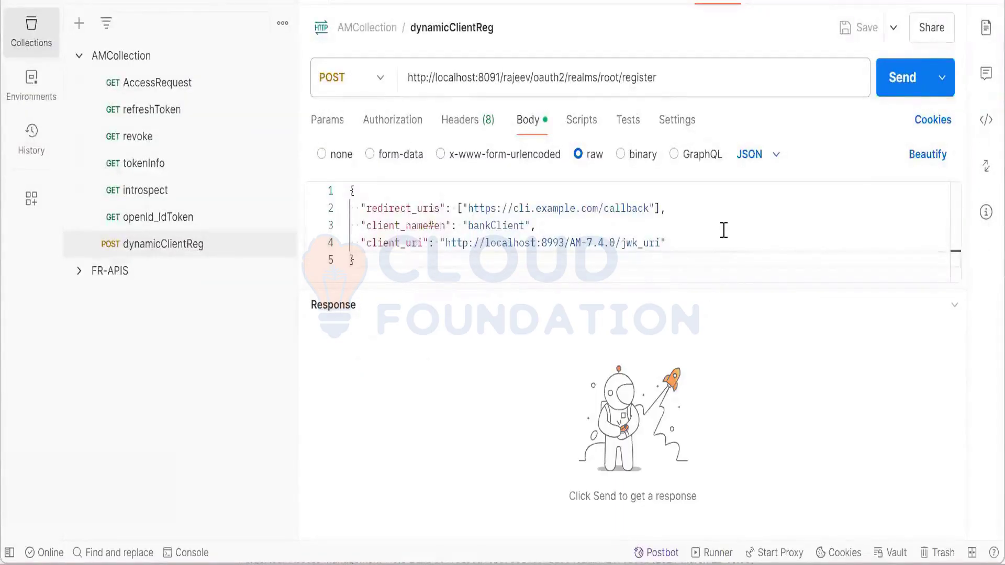
left_click(896, 79)
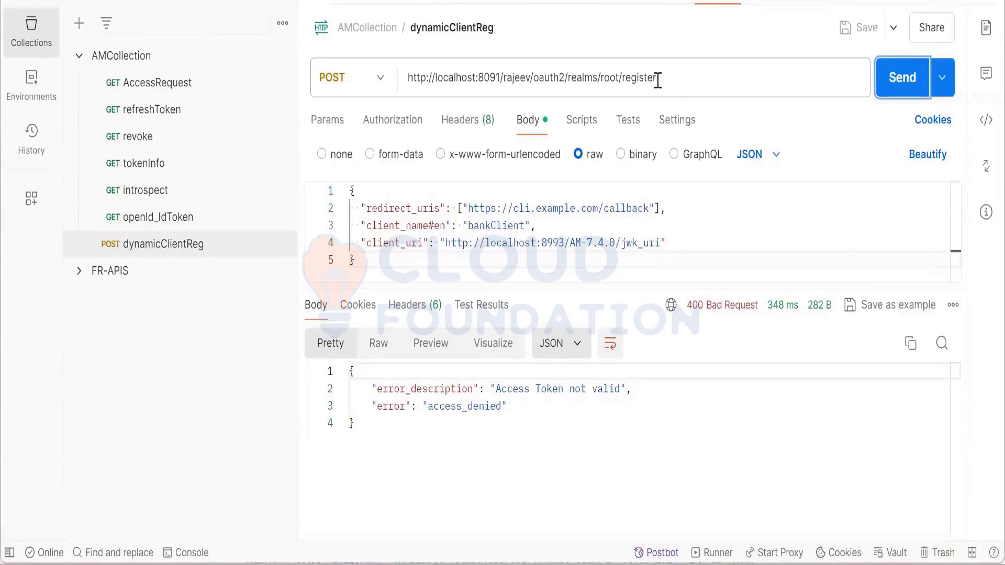
left_click(463, 123)
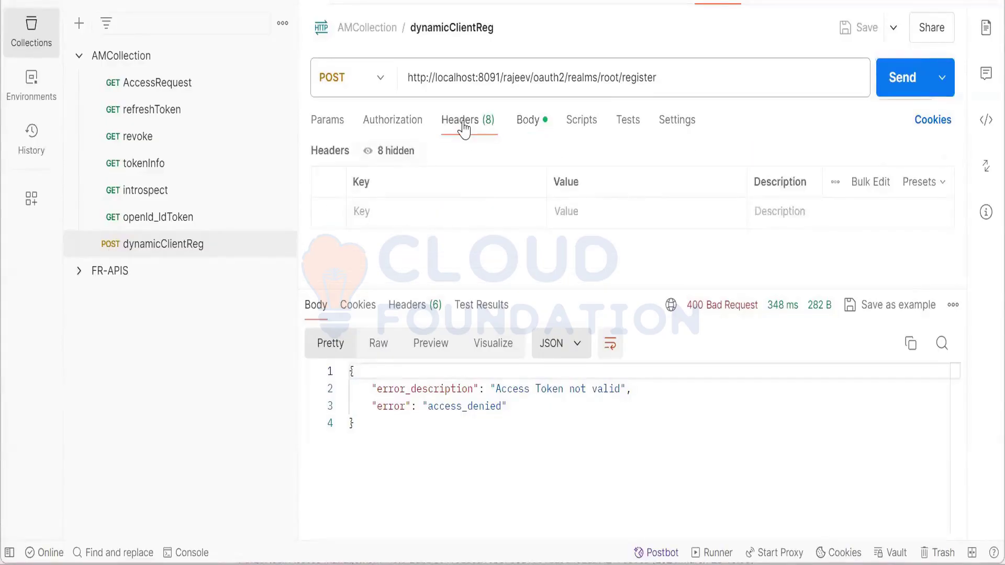
left_click(403, 208)
type("con")
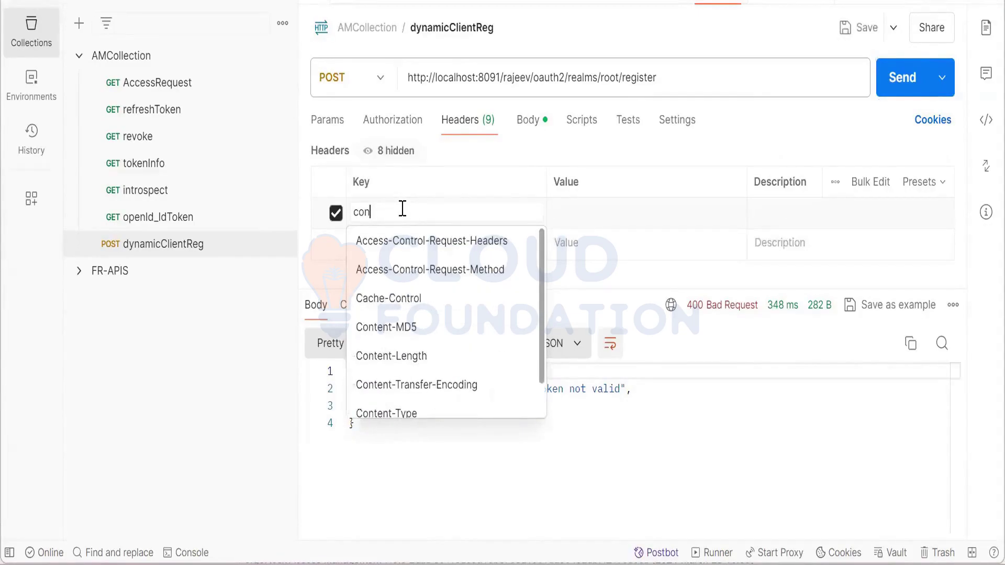
type("te")
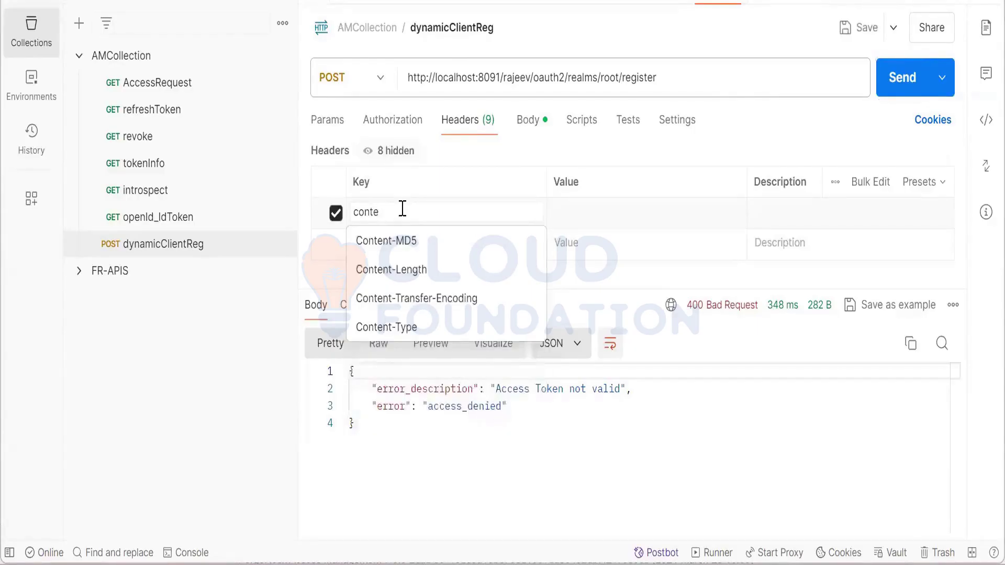
left_click(402, 328)
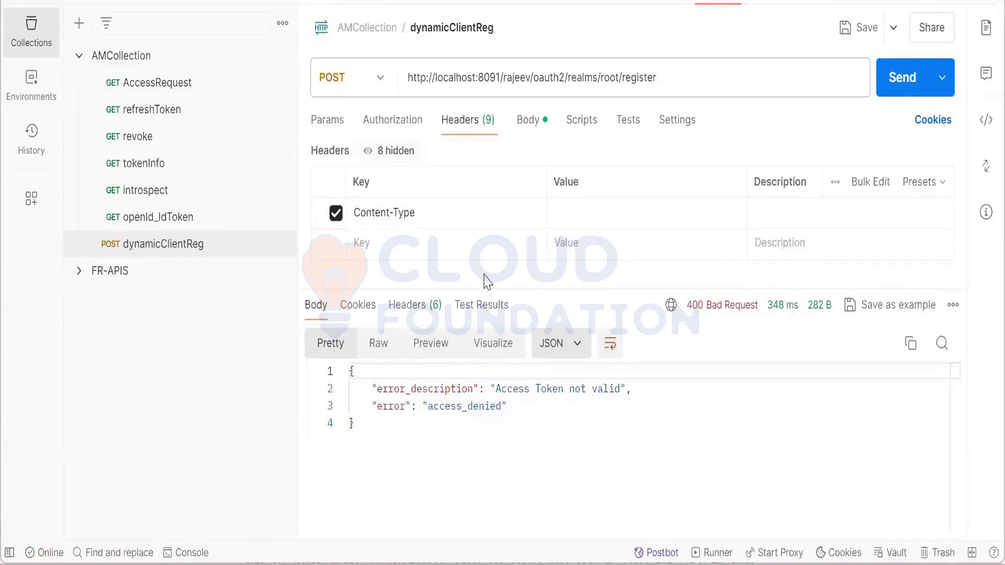
left_click(572, 213)
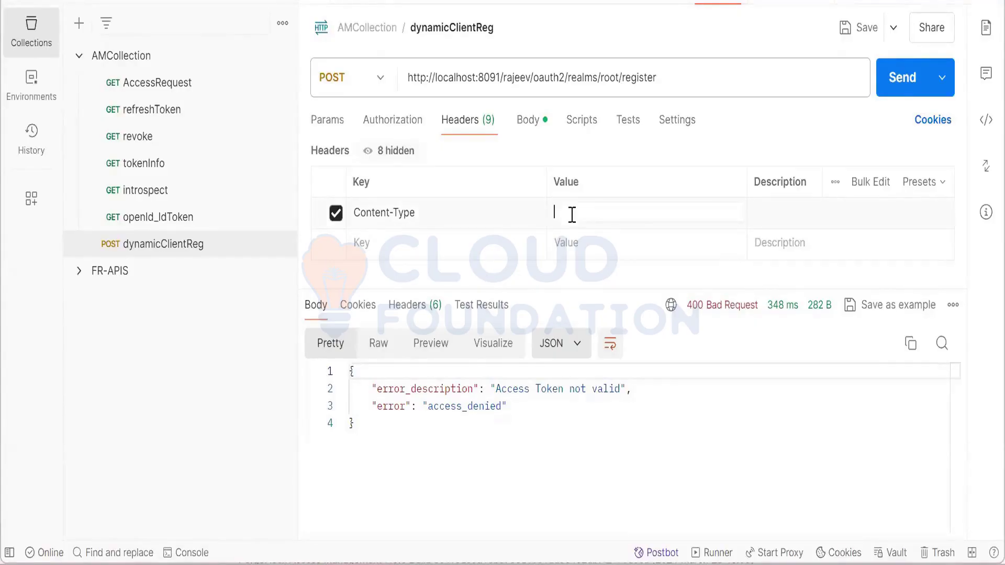
type("application/json")
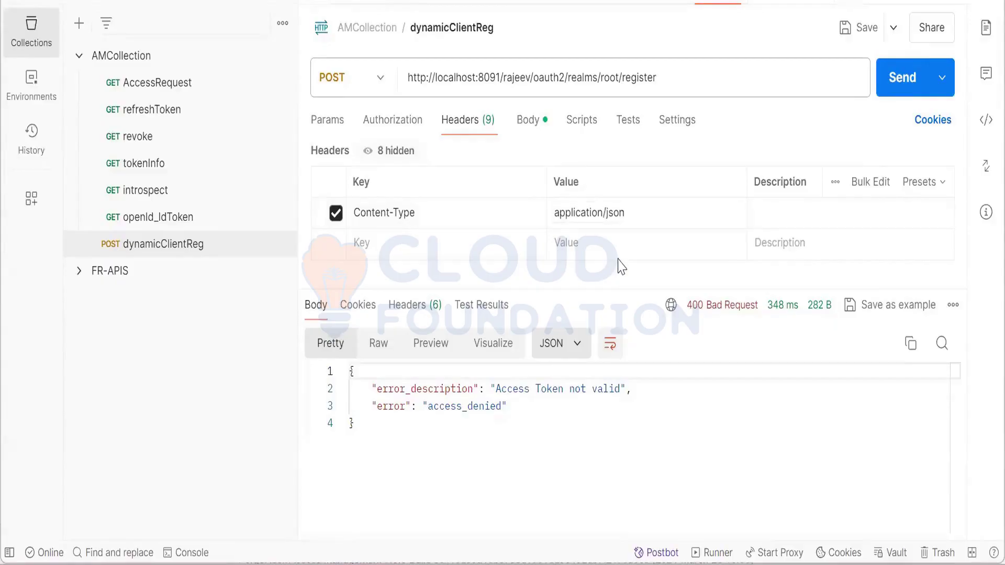
Send the dynamicClientReg request again and check its authorization, query parameters and raw JSON body
left_click(896, 84)
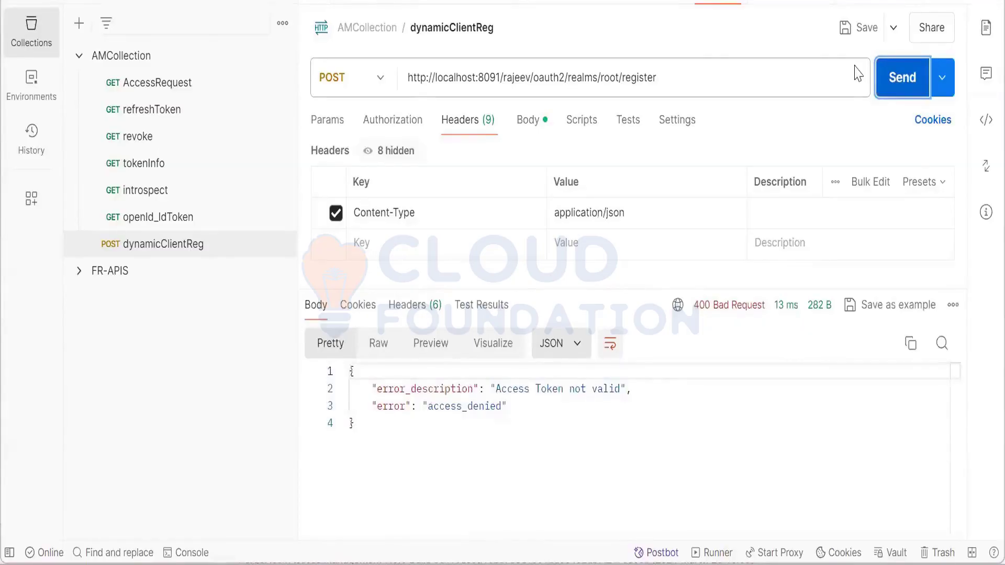
left_click(895, 79)
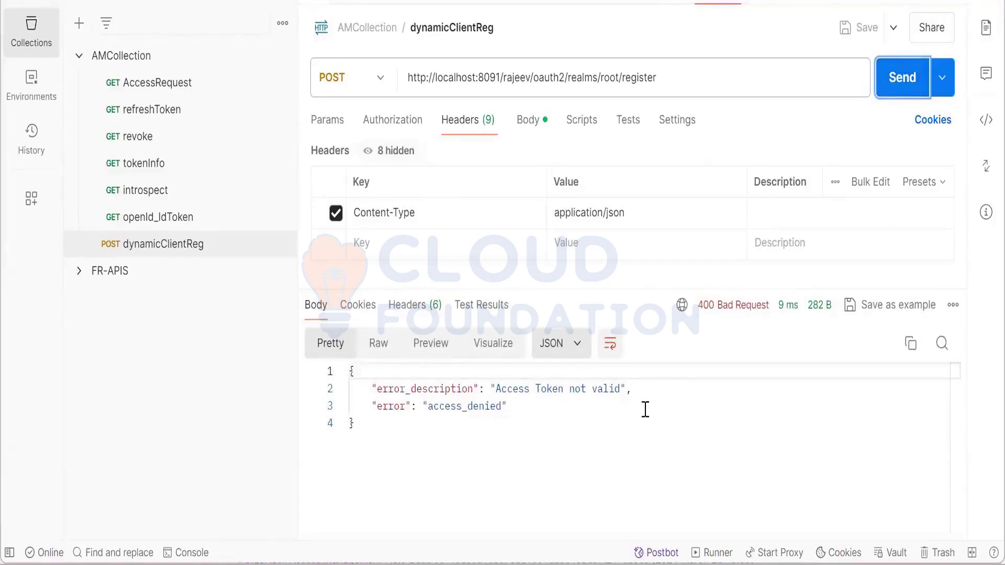
left_click(398, 125)
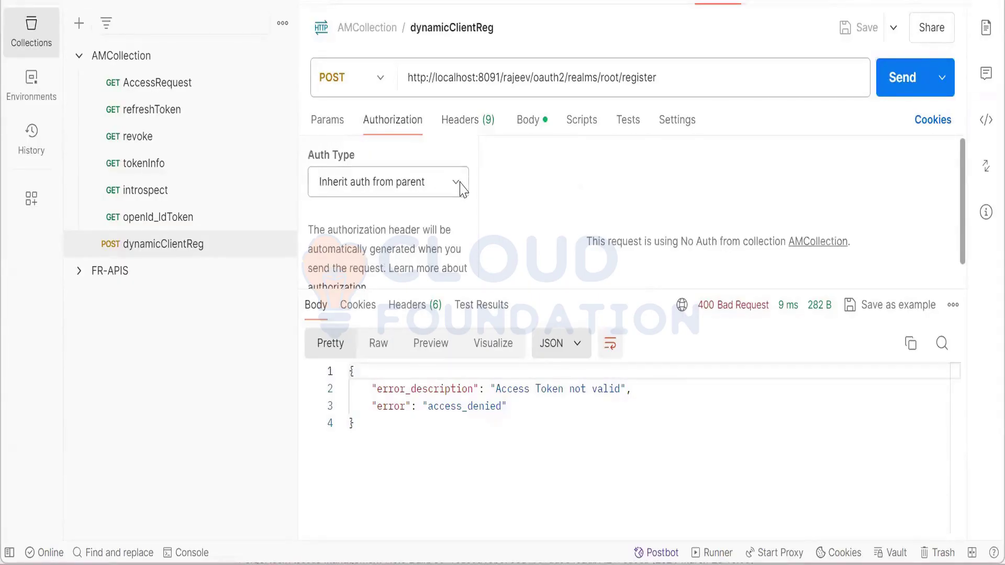
left_click(332, 132)
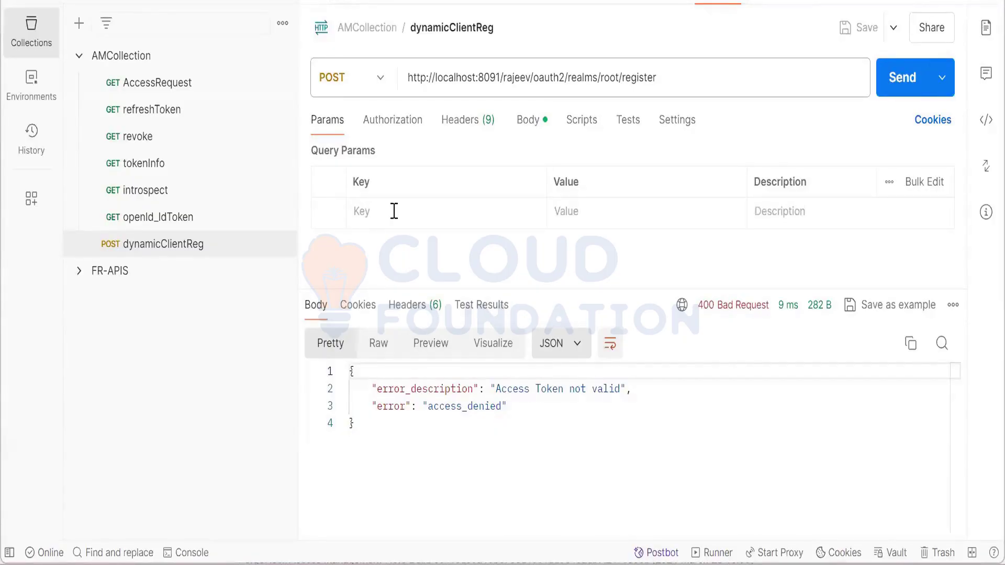
left_click(528, 121)
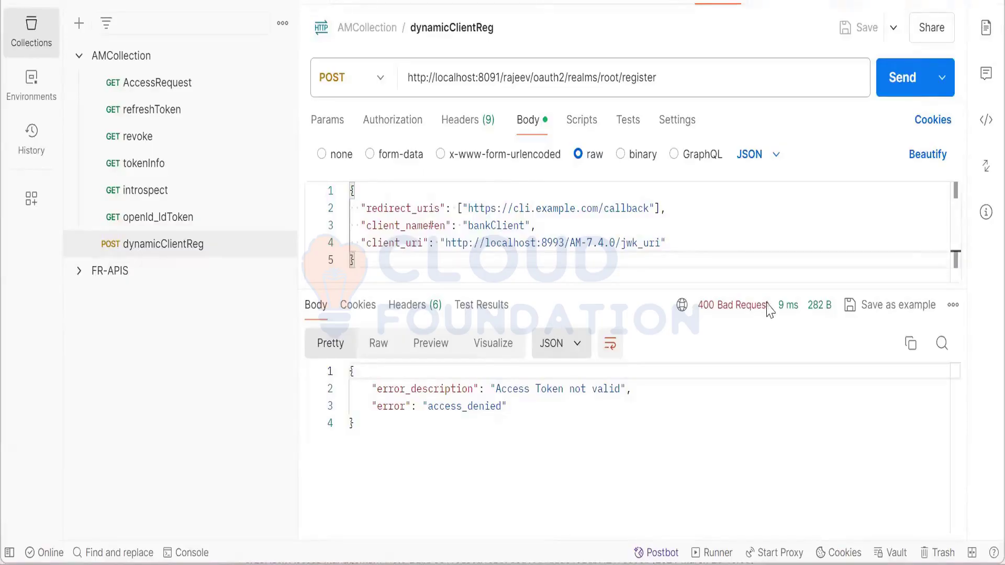
Switch to AM, disable Allow Open Dynamic Client Registration in the Contractor realm's OAuth2 Provider service, and save the changes
key("alt+Tab")
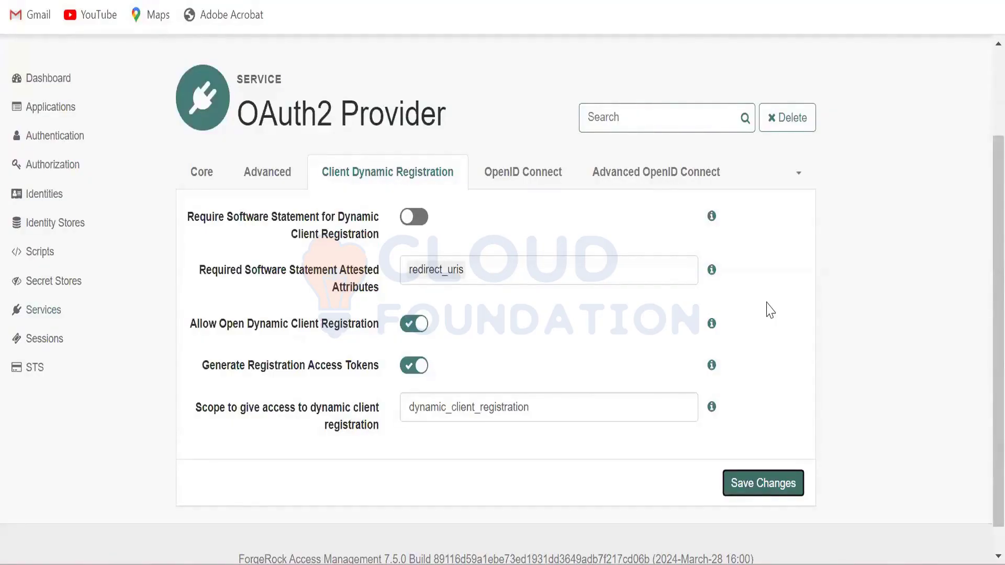
left_click(753, 481)
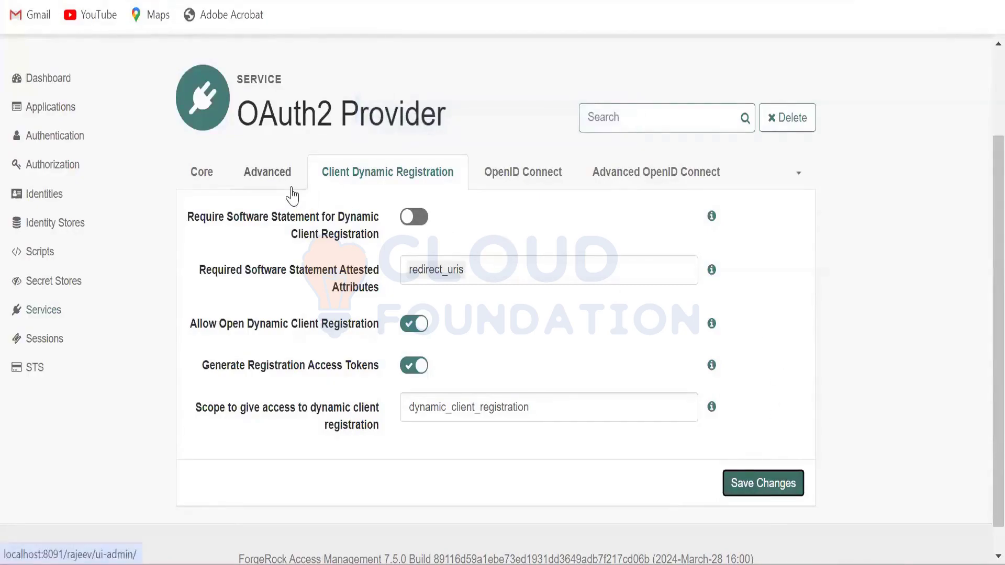
left_click(410, 327)
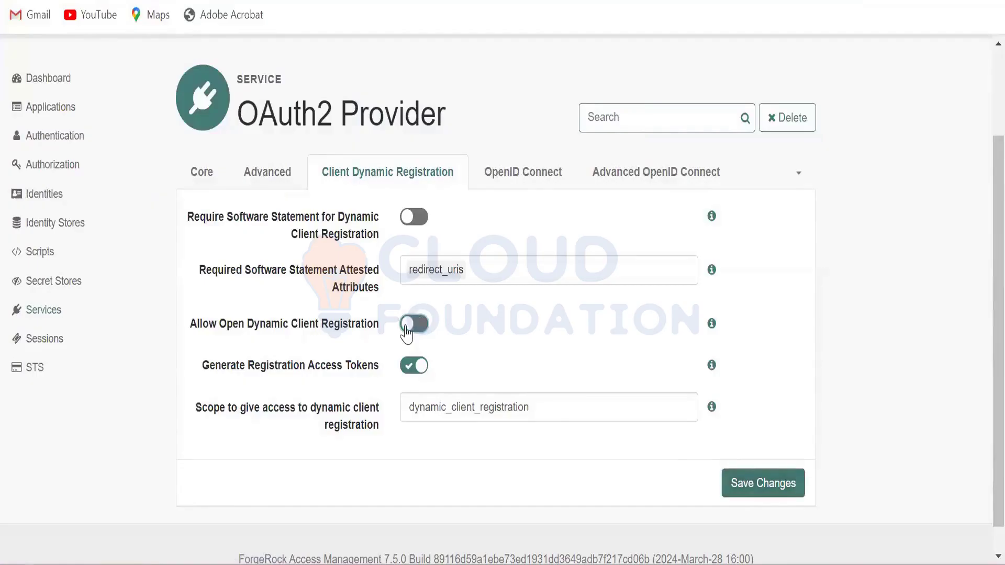
left_click(750, 484)
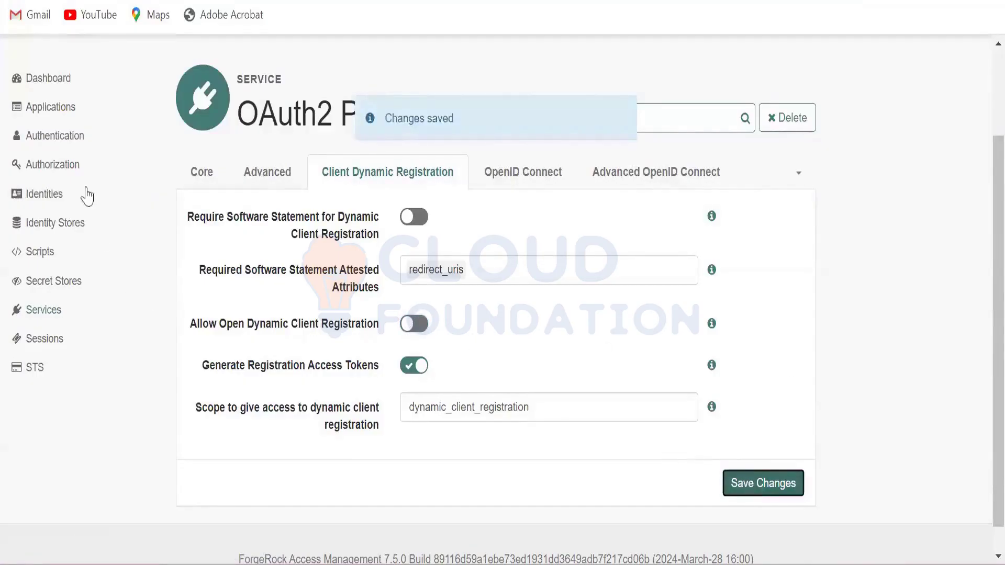
Open the OAuth2 Provider service of the Top Level Realm
scroll(123, 257, "up", 3)
left_click(199, 70)
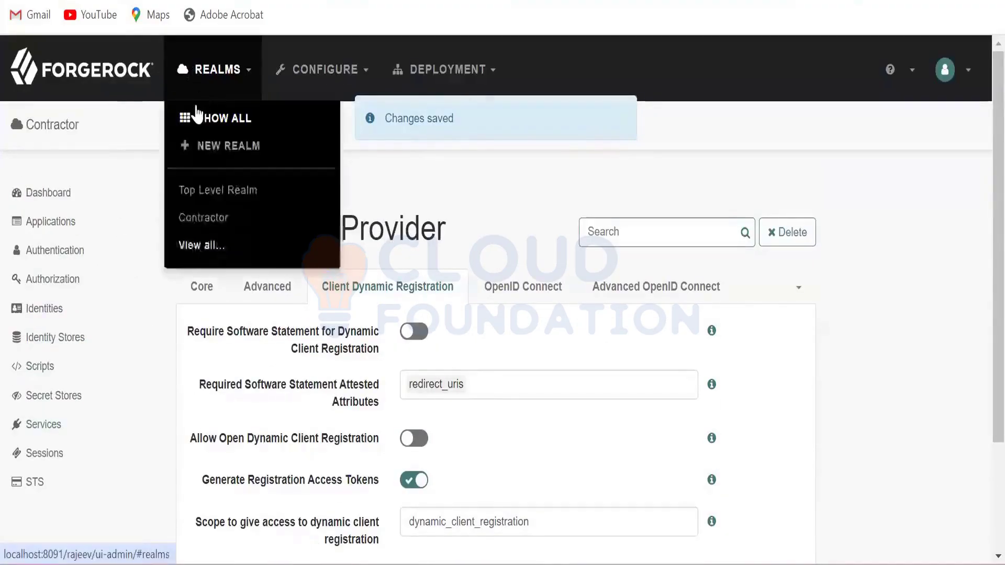
left_click(197, 117)
left_click(179, 415)
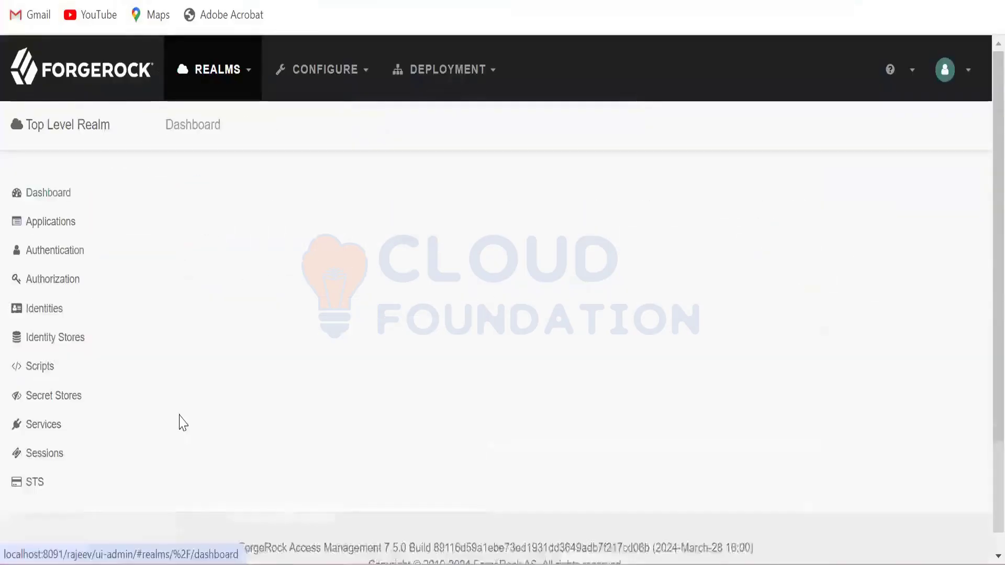
left_click(62, 432)
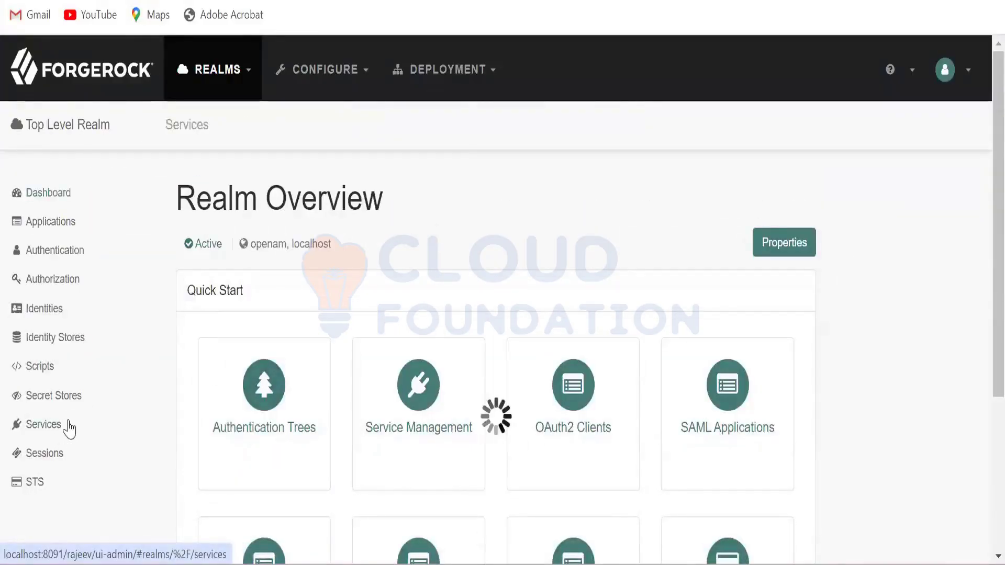
scroll(275, 419, "down", 4)
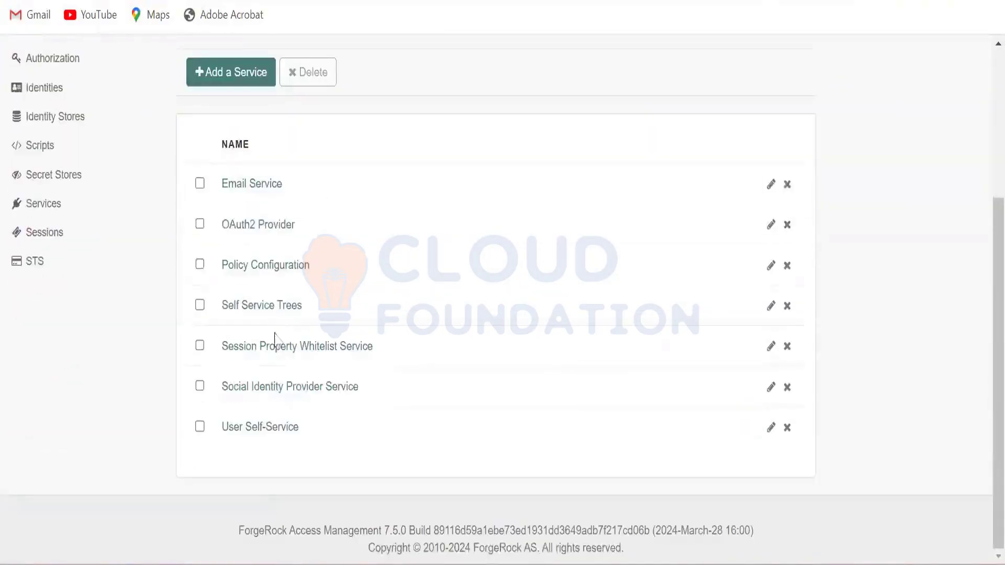
left_click(266, 229)
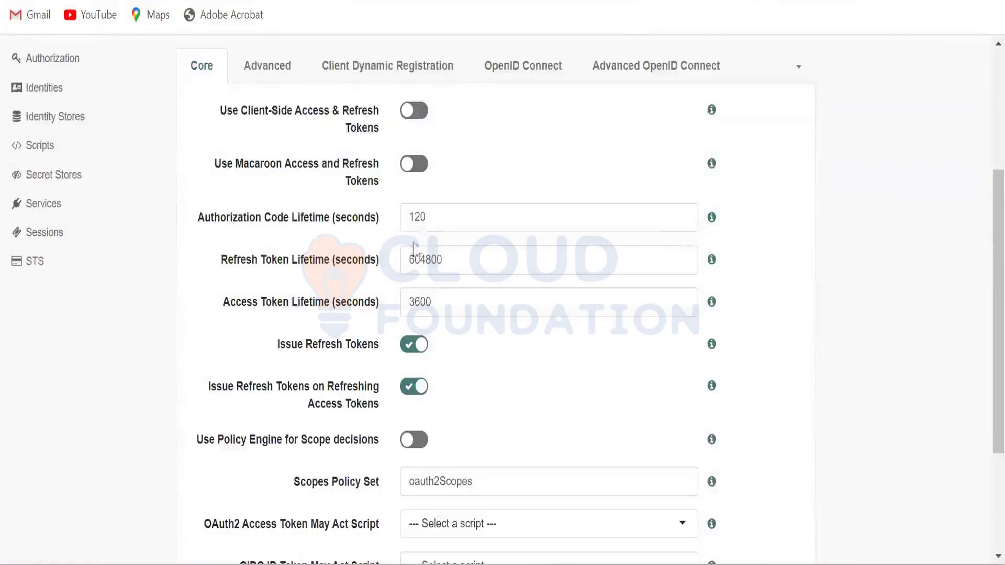
Enable Allow Open Dynamic Client Registration for the Top Level Realm's OAuth2 Provider and save the changes
left_click(384, 68)
left_click(416, 294)
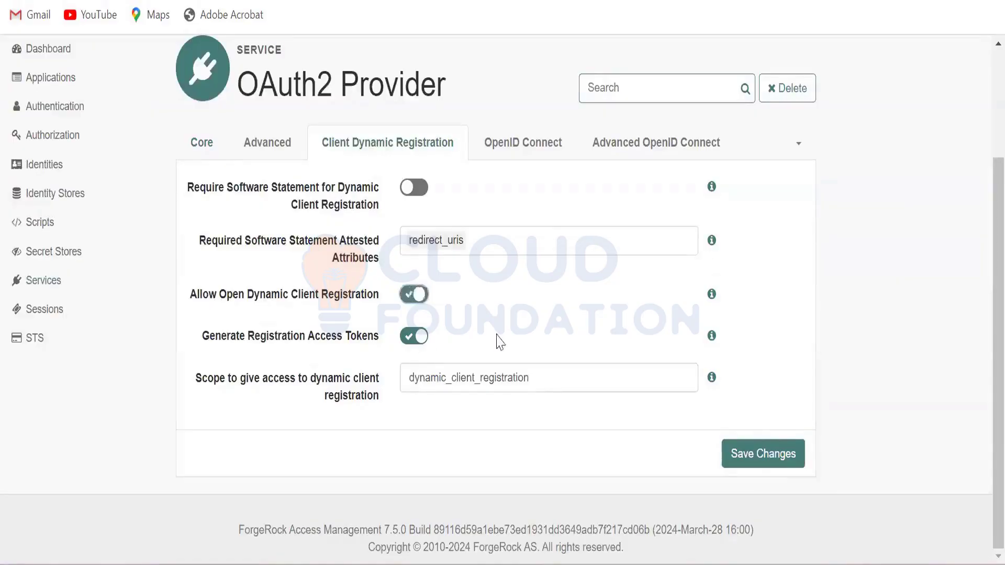
left_click(780, 467)
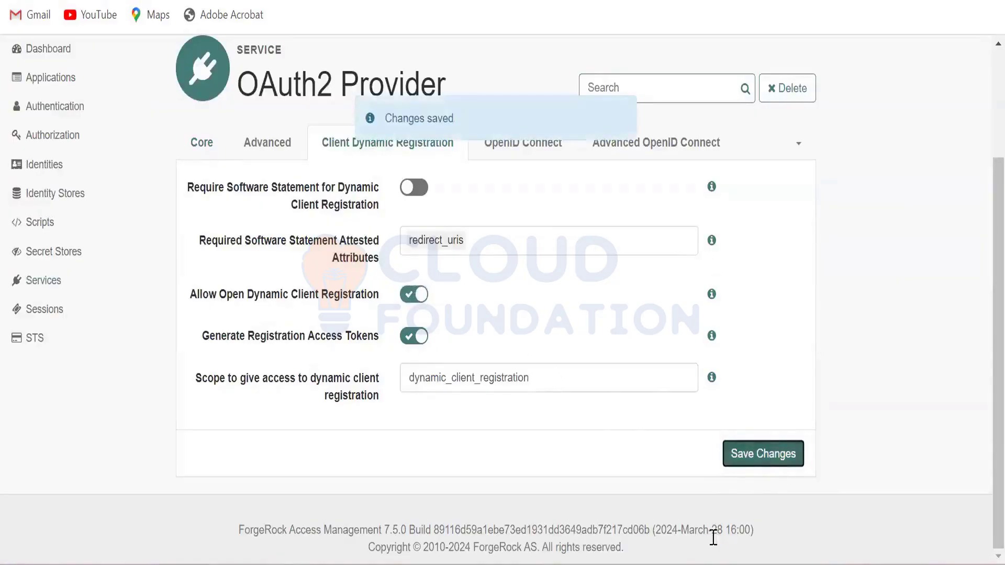
Return to Postman and resend the dynamicClientReg request to register bankClient
key("alt+Tab")
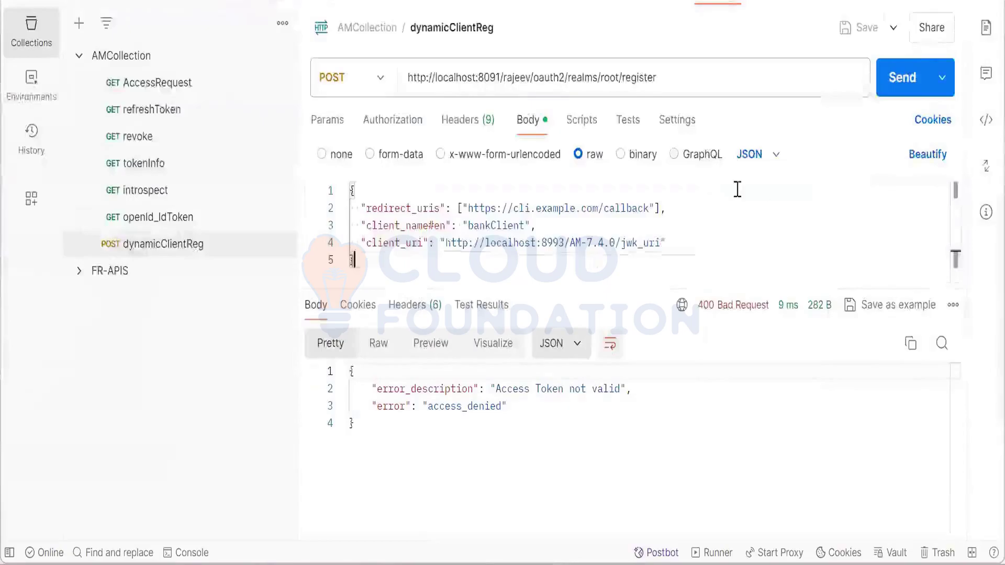
left_click(899, 78)
key("ctrl+Return")
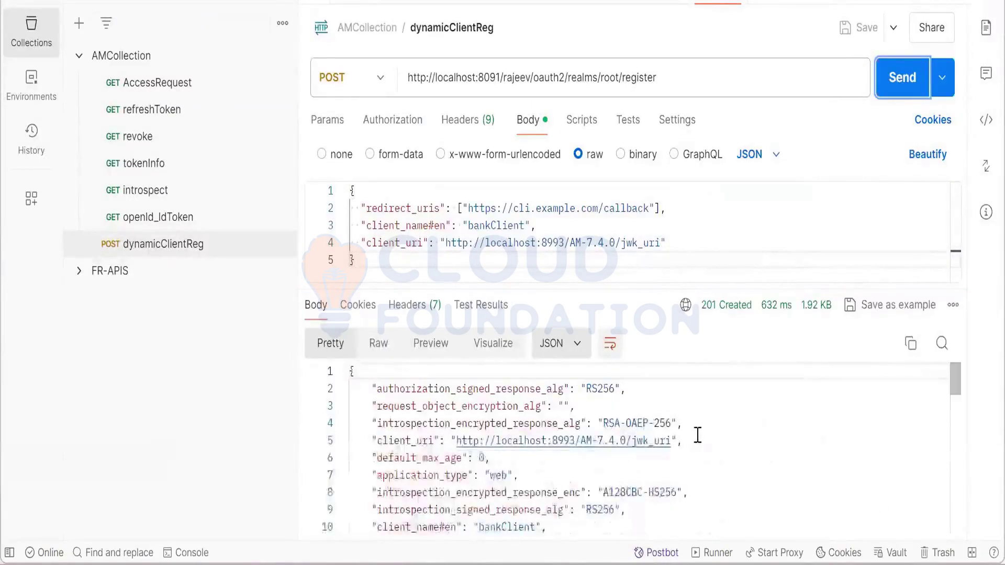
Copy the entire registration response, including the client secret and registration access token, into an empty document in the text editor
scroll(703, 445, "down", 2)
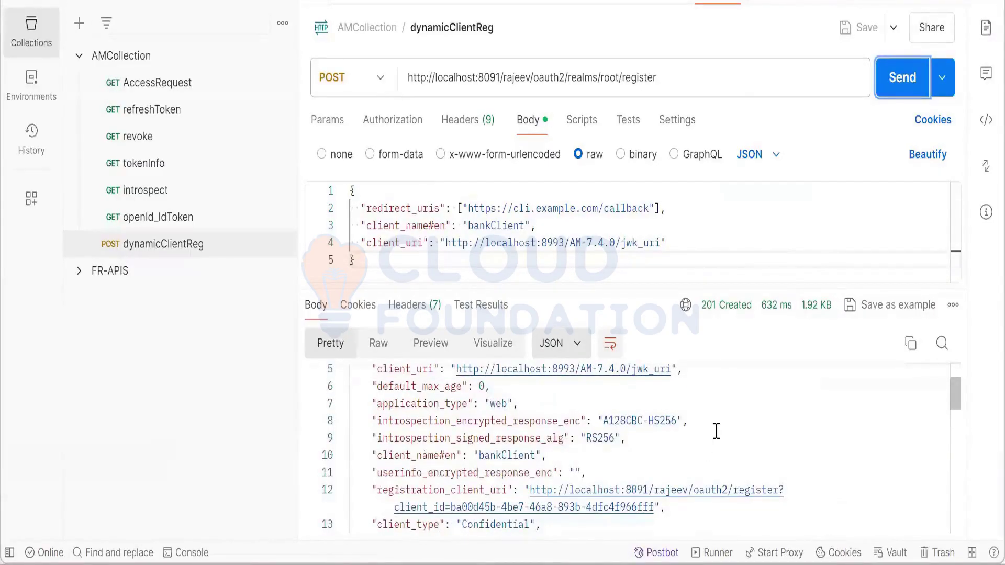
left_click(715, 427)
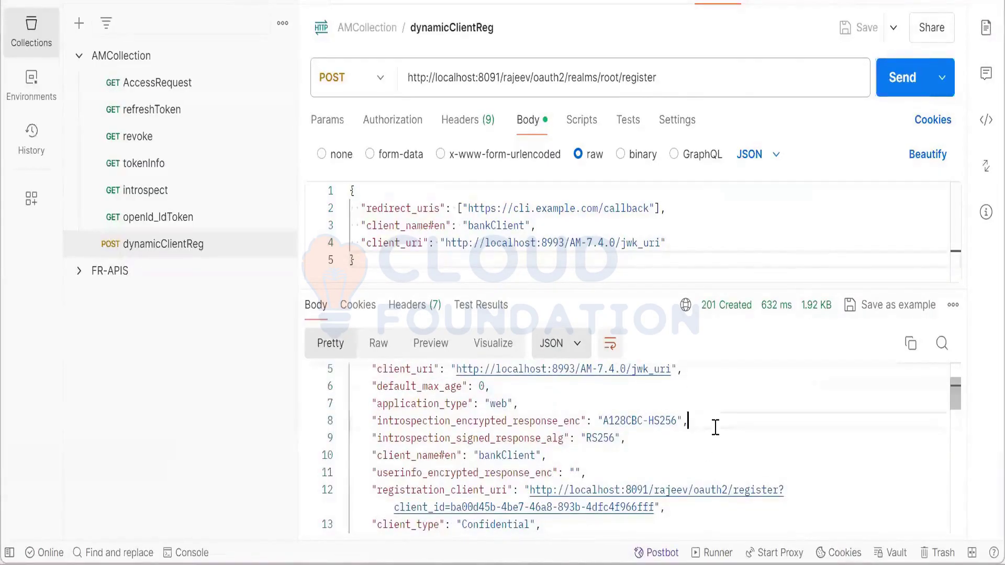
key("ctrl+a")
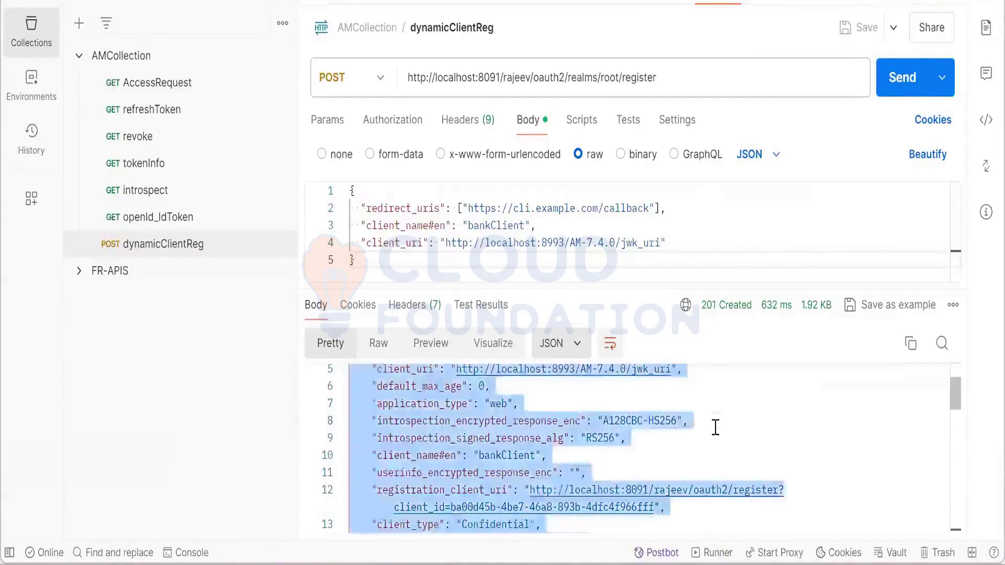
key("alt+Tab")
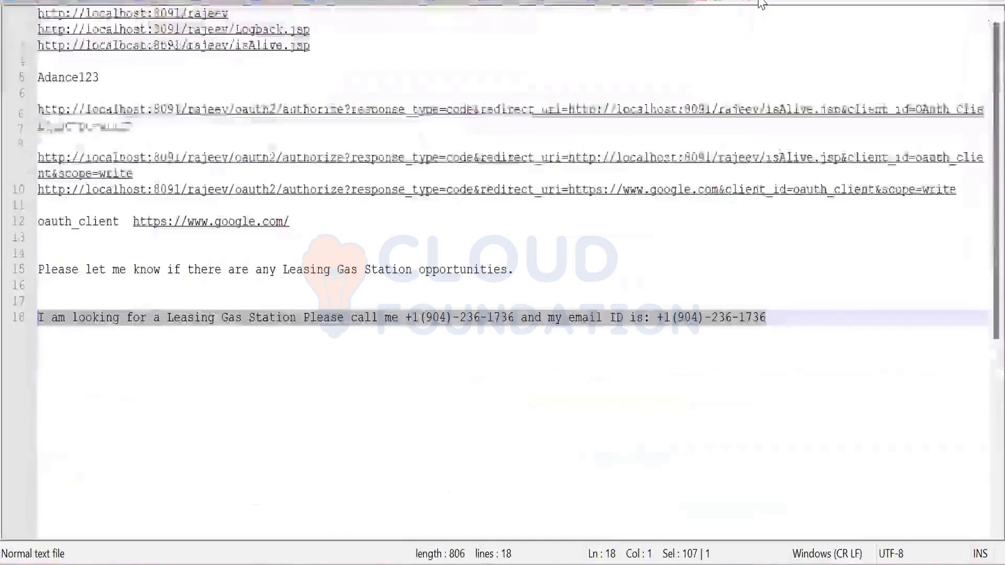
double_click(762, 3)
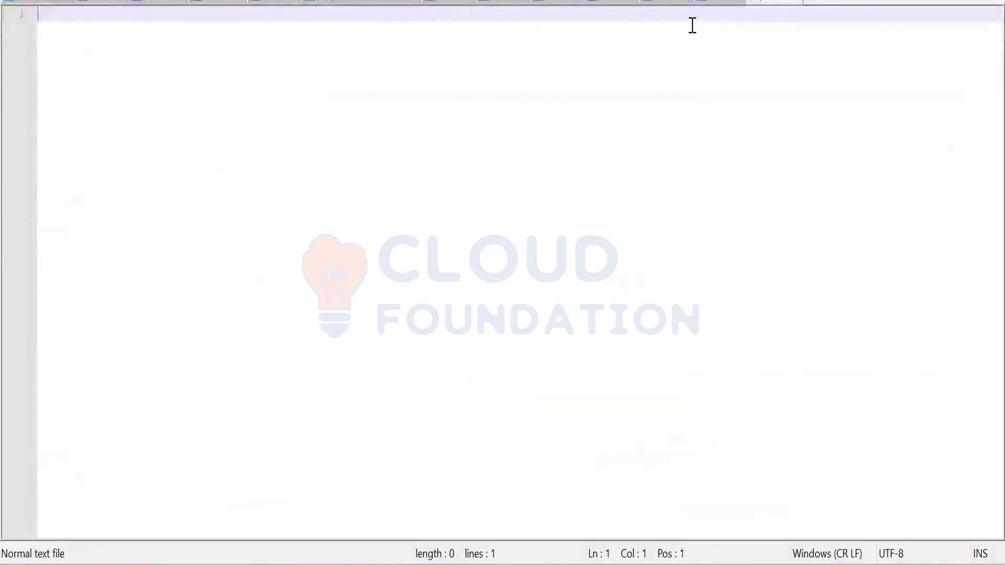
key("ctrl+v")
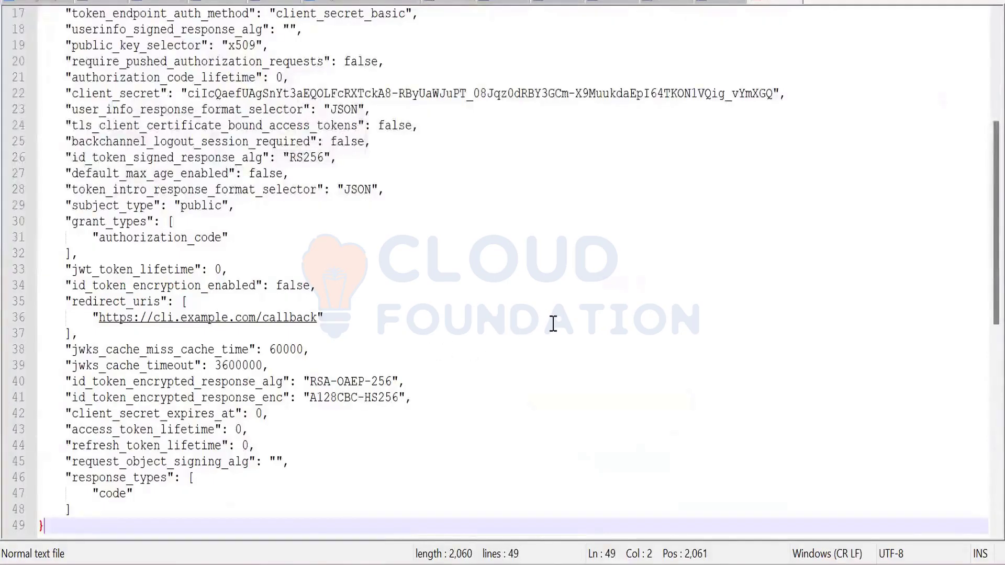
Examine the pasted client registration response, and the redirect URI in the Postman request body
scroll(547, 314, "up", 5)
scroll(547, 314, "up", 1)
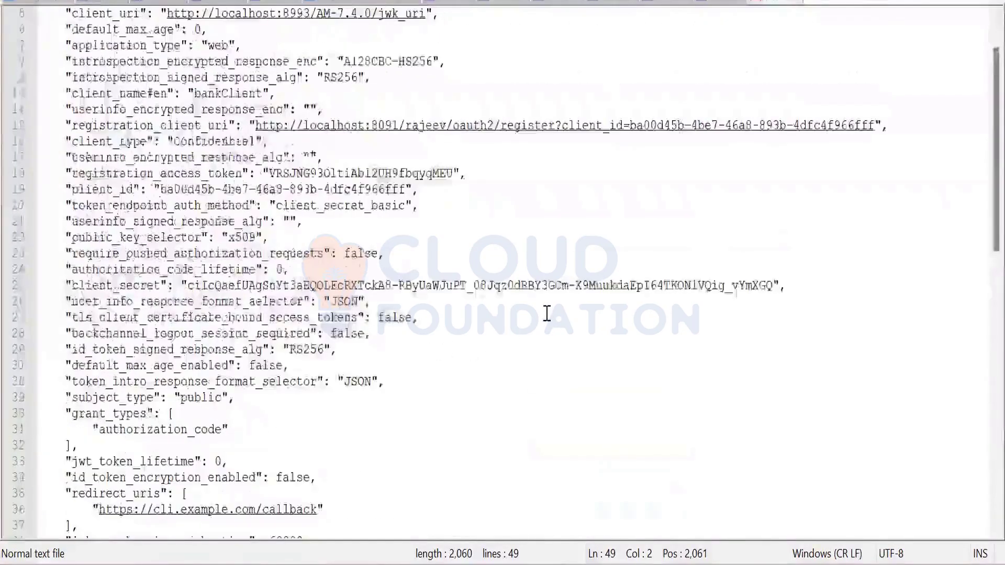
scroll(547, 314, "up", 1)
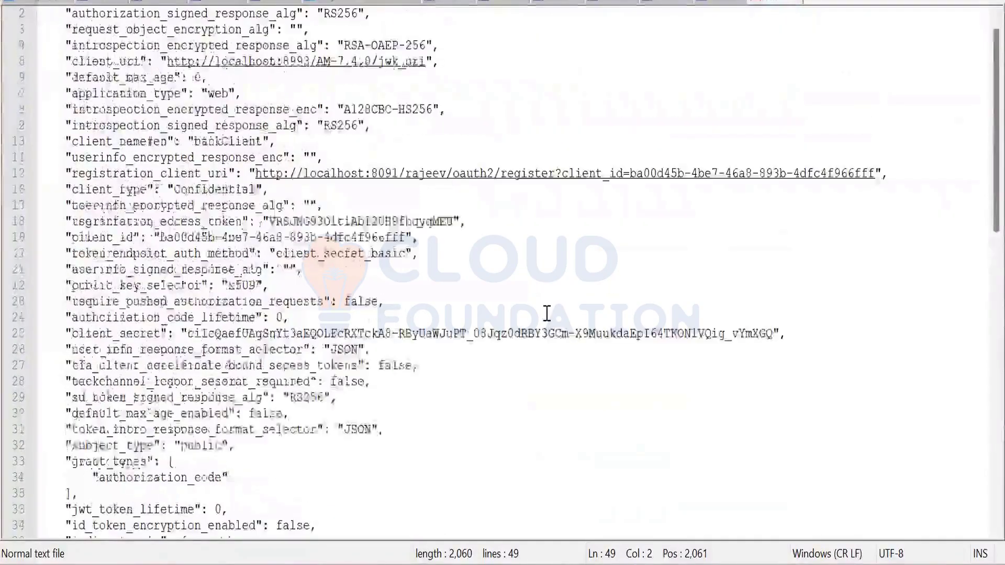
scroll(547, 314, "up", 1)
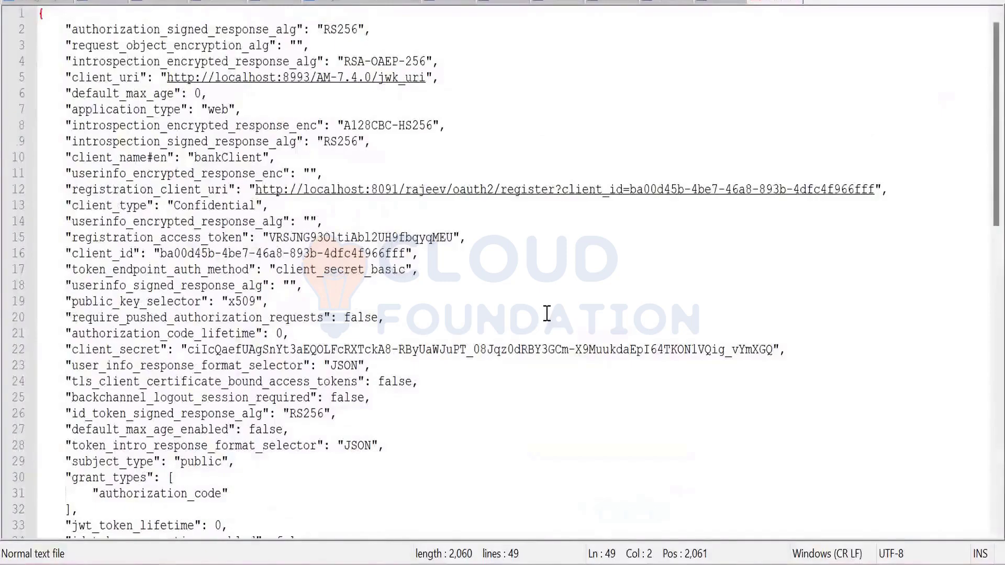
scroll(547, 314, "down", 6)
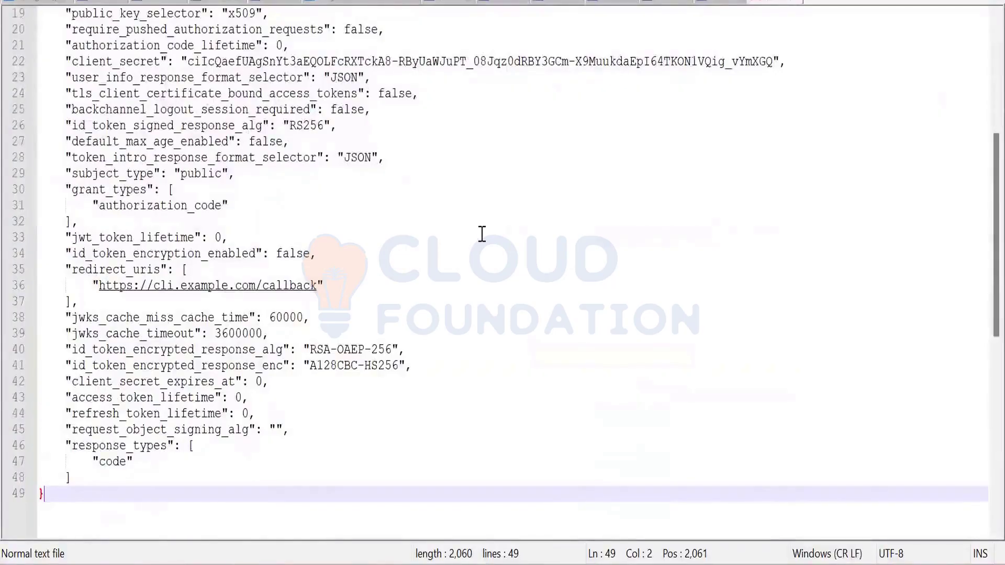
key("alt+Tab")
left_click_drag(462, 207, 649, 206)
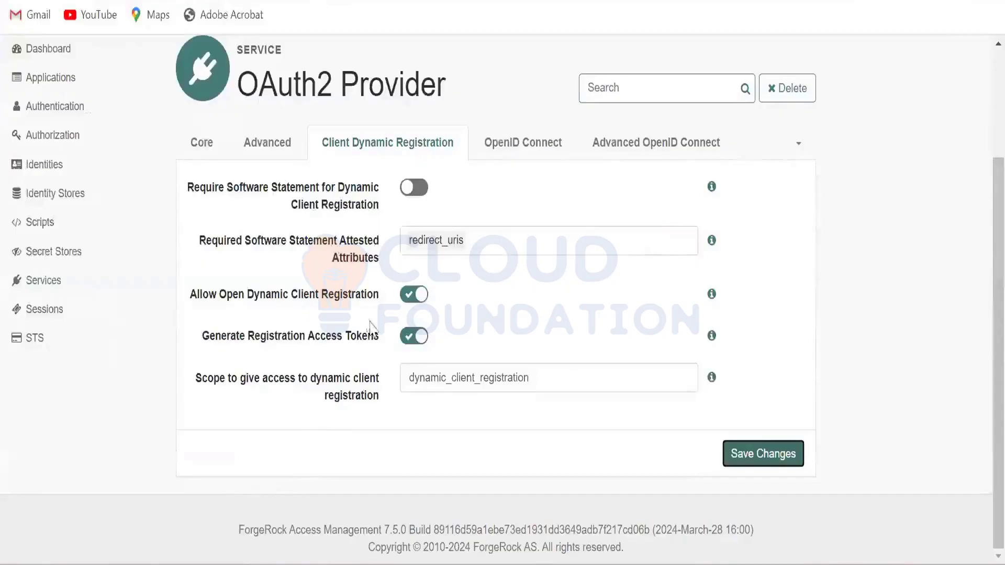
In AM, open the newly registered client from the Top Level Realm's OAuth 2.0 clients and highlight its client ID
left_click(59, 85)
left_click(58, 85)
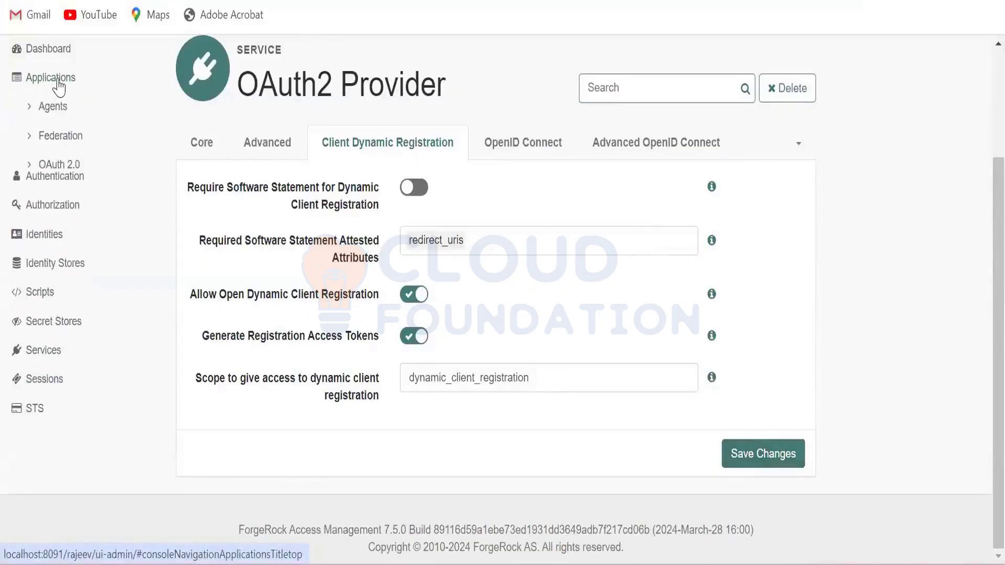
left_click(58, 164)
left_click(67, 197)
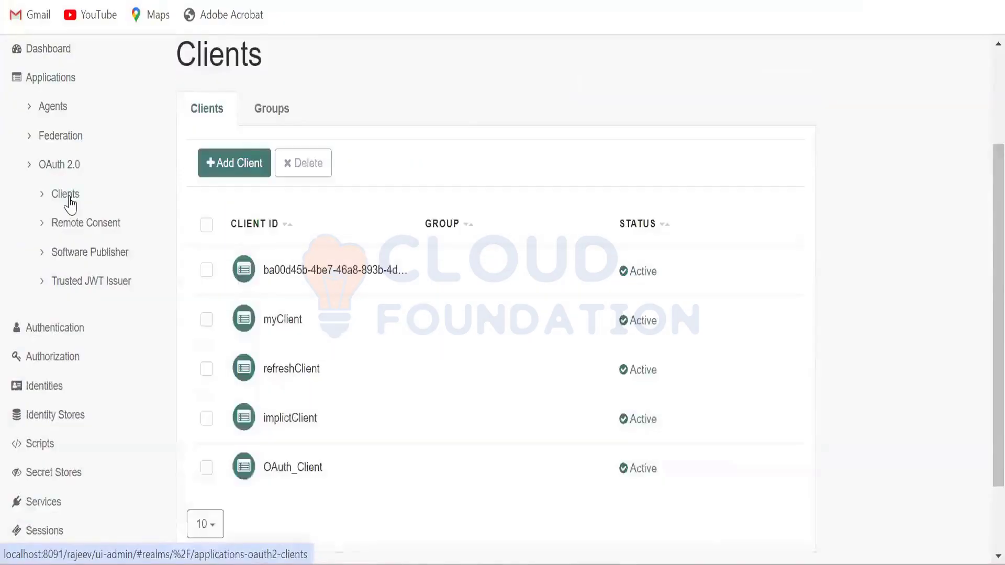
left_click(316, 281)
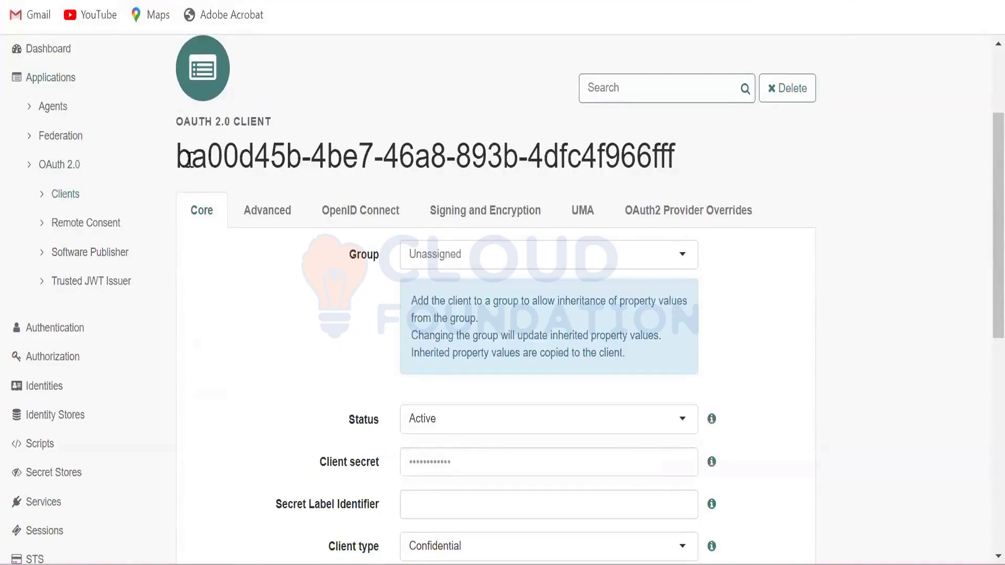
left_click_drag(178, 156, 675, 159)
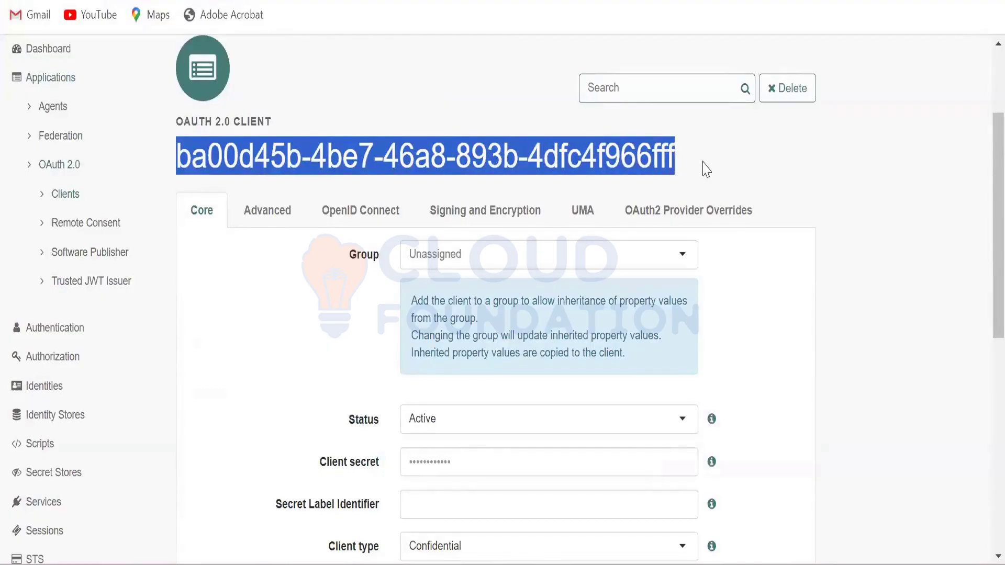
left_click(181, 157)
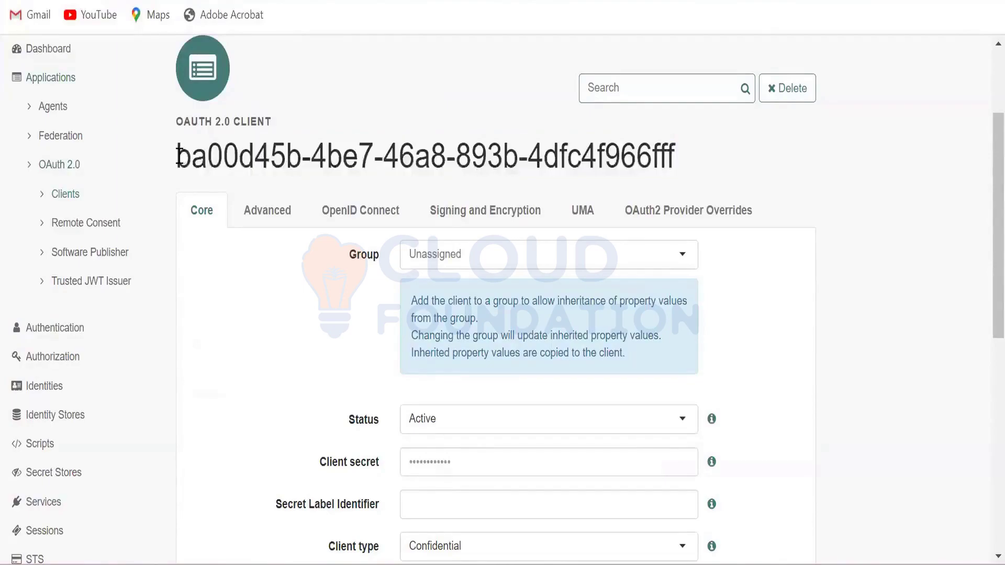
left_click_drag(181, 157, 676, 162)
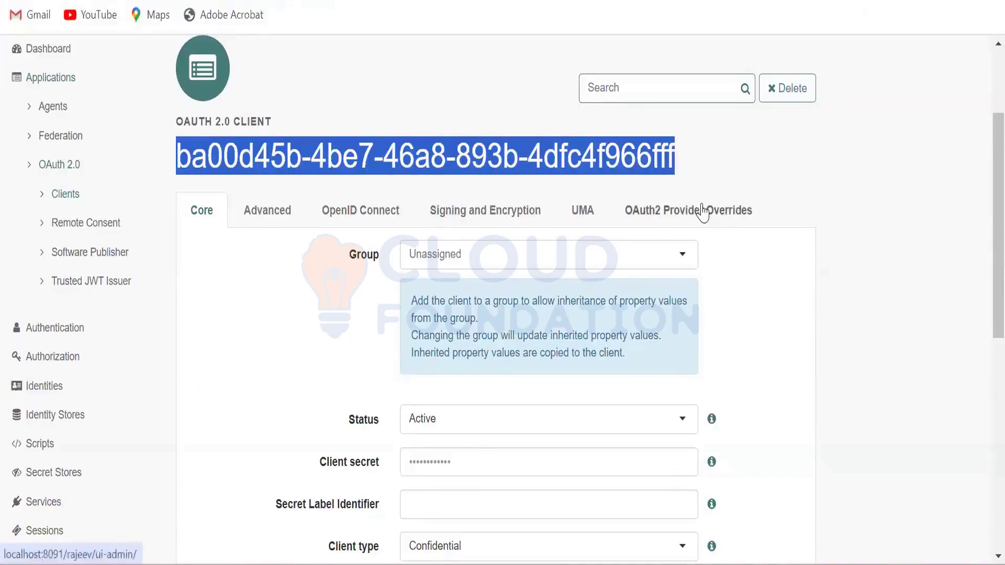
Review the registered client's core settings in AM, including its redirection URI and client name
left_click(733, 163)
left_click_drag(680, 157, 168, 157)
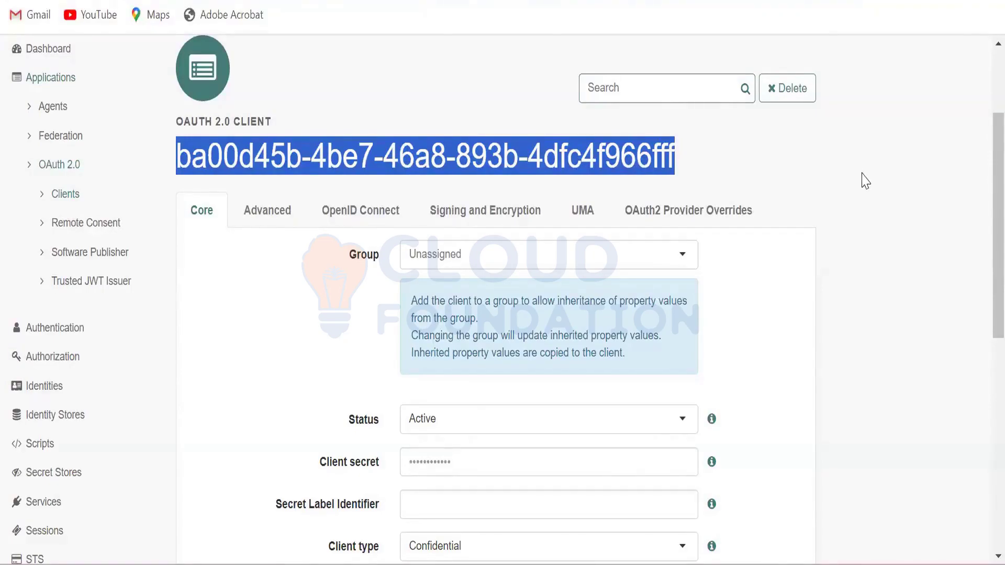
scroll(849, 197, "down", 4)
scroll(848, 197, "down", 5)
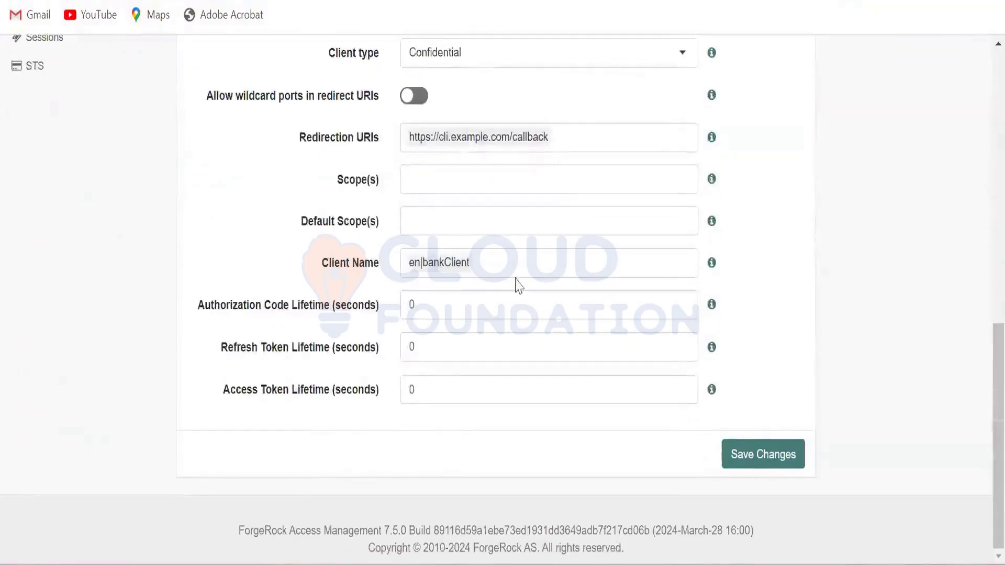
scroll(532, 246, "up", 9)
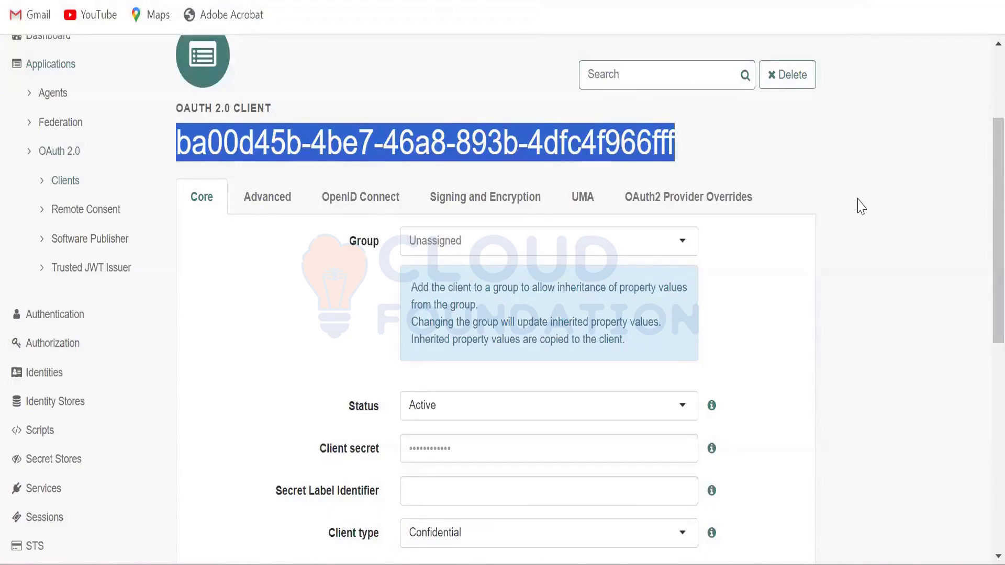
left_click(746, 132)
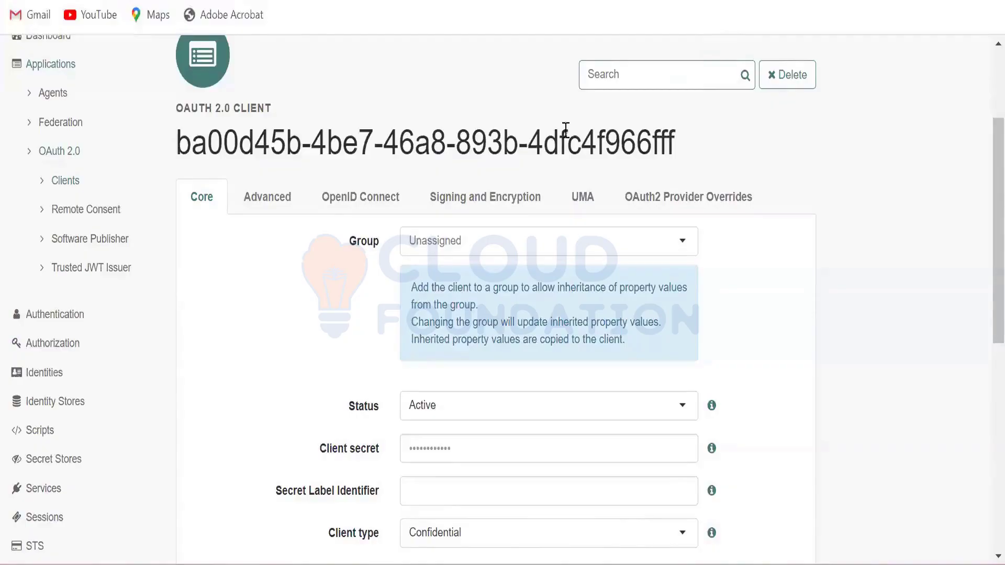
key("alt+Tab")
left_click(289, 48)
left_click_drag(289, 50, 37, 48)
key("ctrl+c")
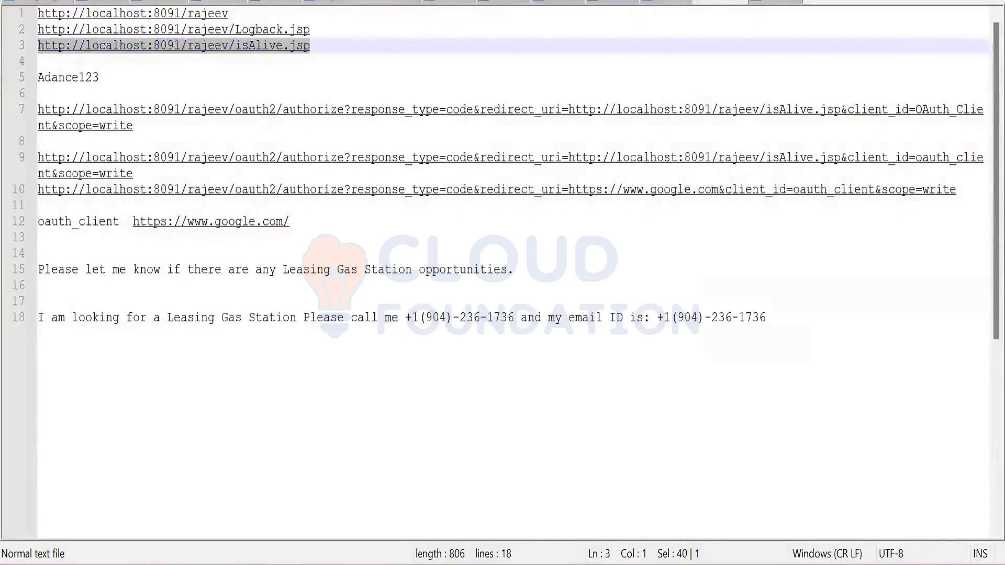
key("alt+Tab")
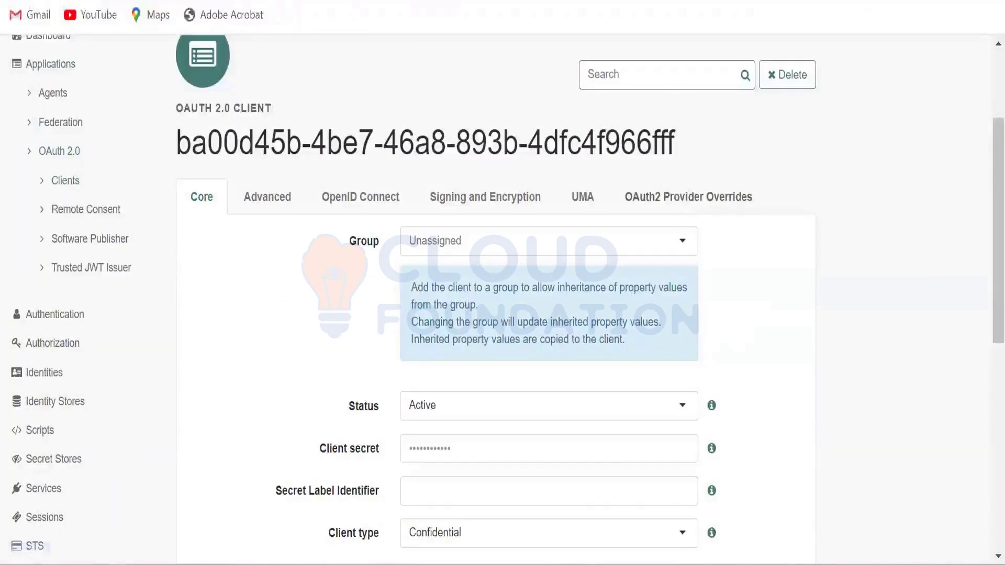
key("alt+Tab")
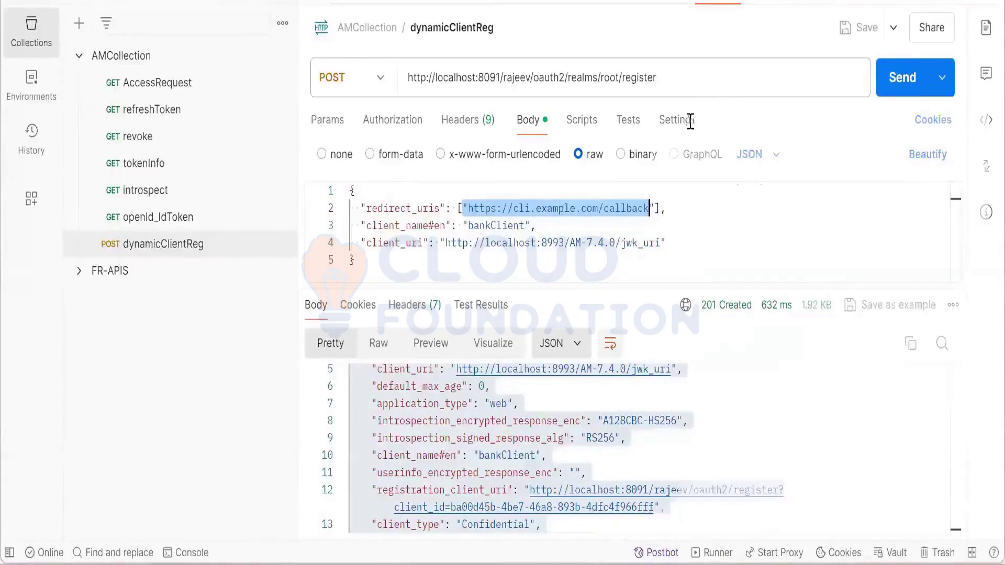
key("alt+Tab")
key("ctrl+Tab")
left_click(661, 96)
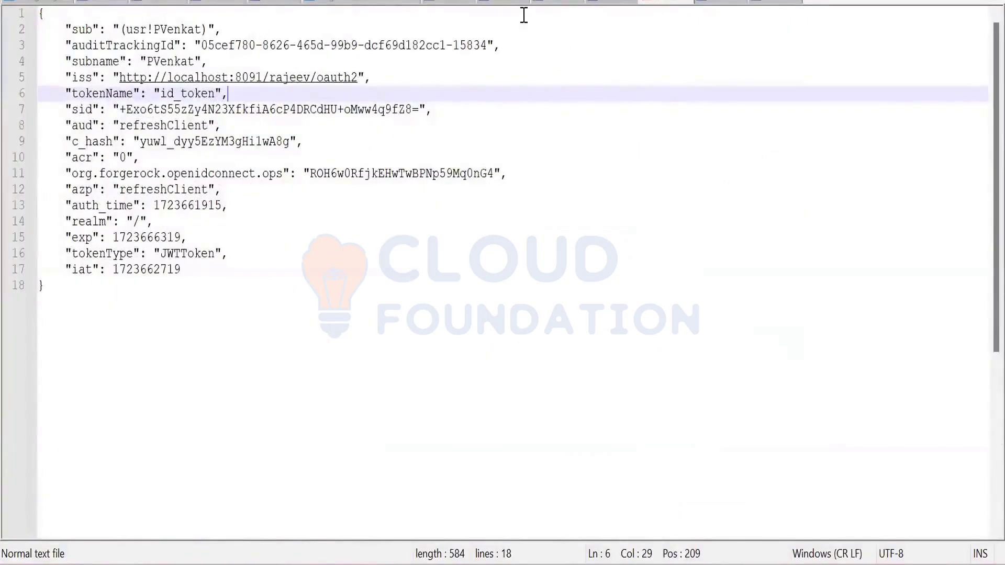
left_click(501, 3)
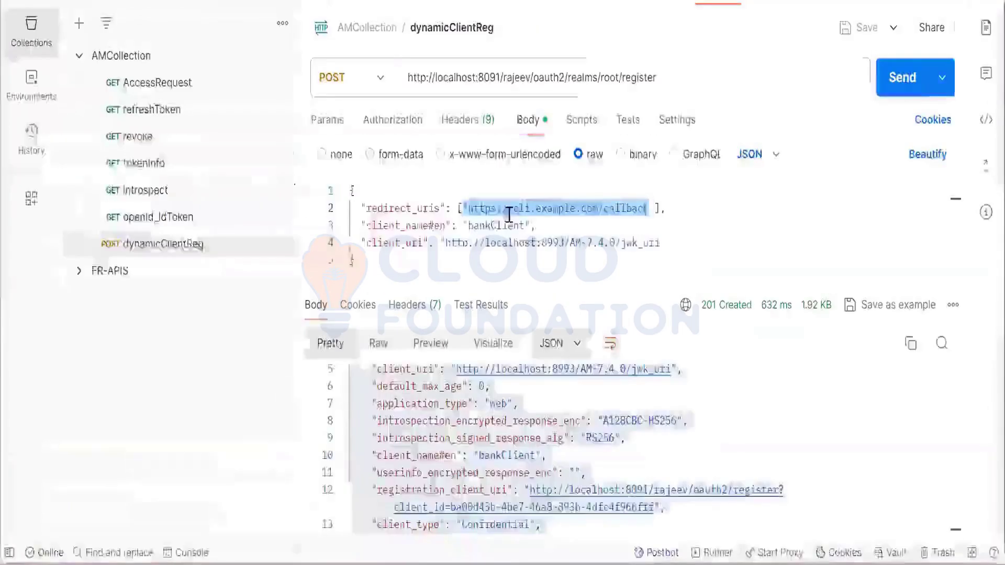
key("alt+Tab")
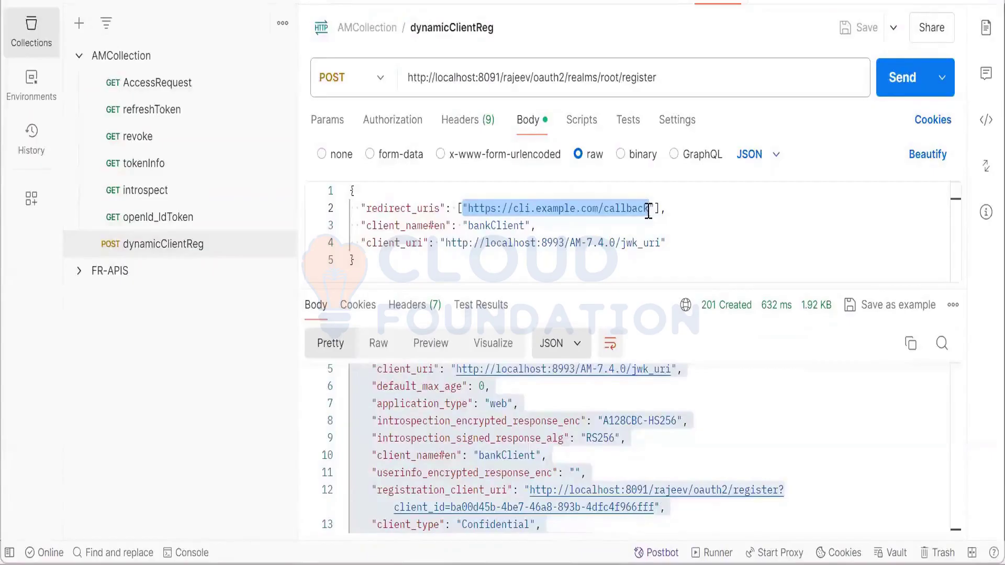
key("BackSpace")
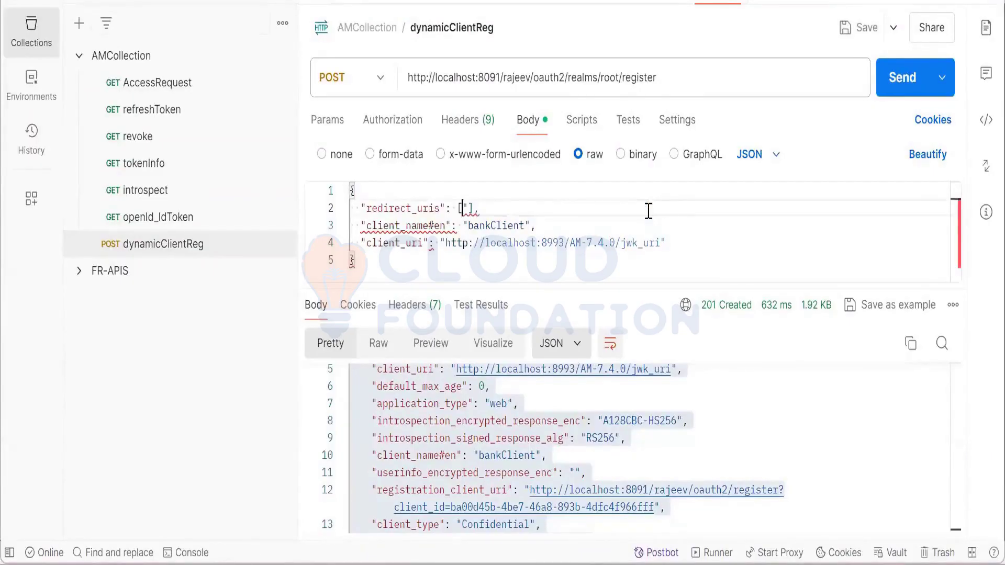
type("\"")
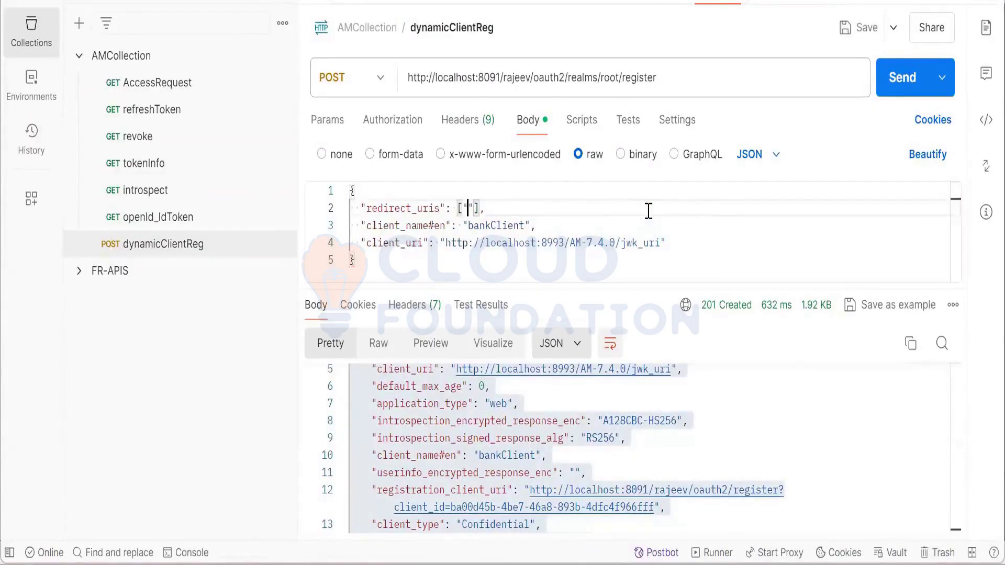
key("ctrl+v")
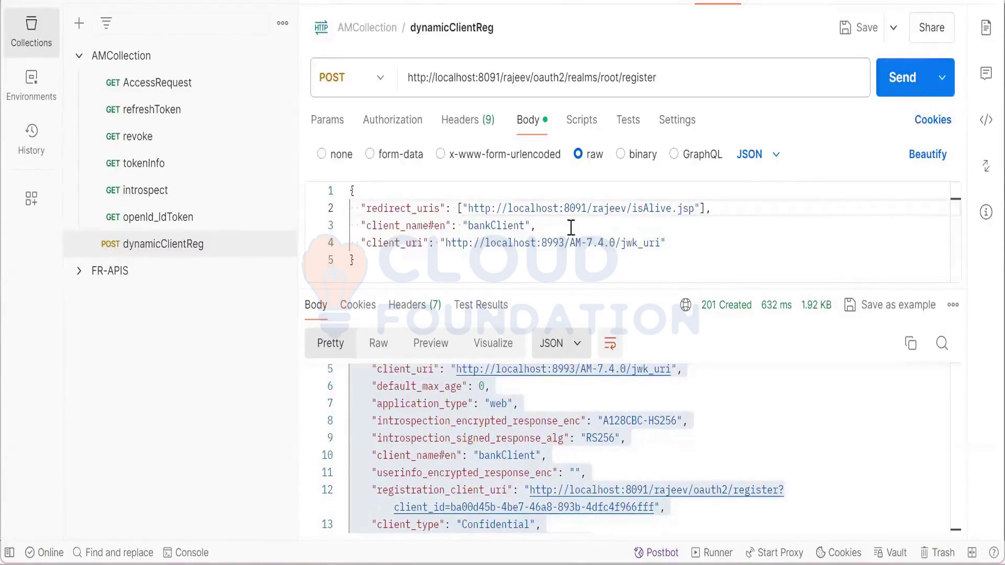
Change the client name in the request body to liveClient
double_click(492, 226)
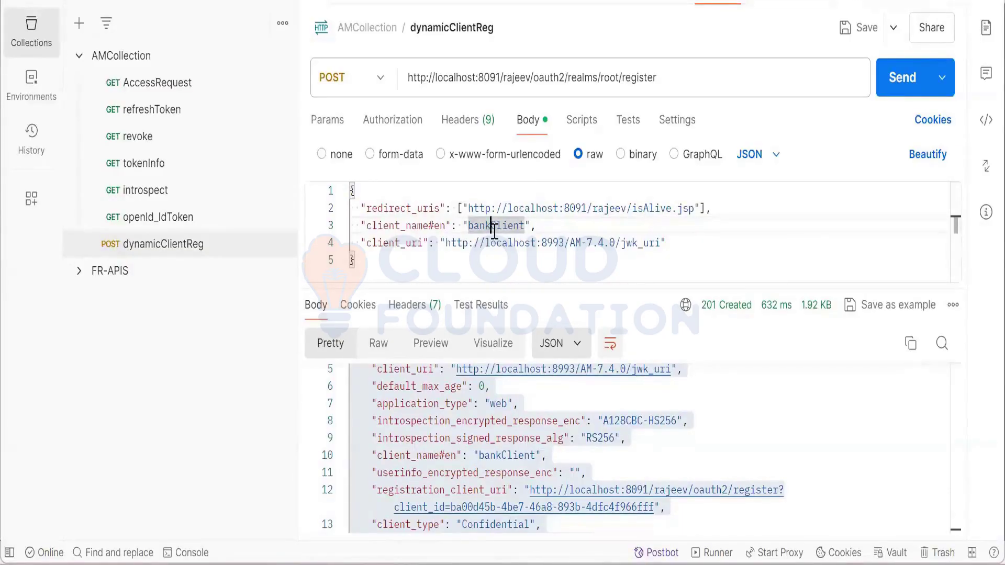
left_click(492, 225)
key("BackSpace")
key("BackSpace")
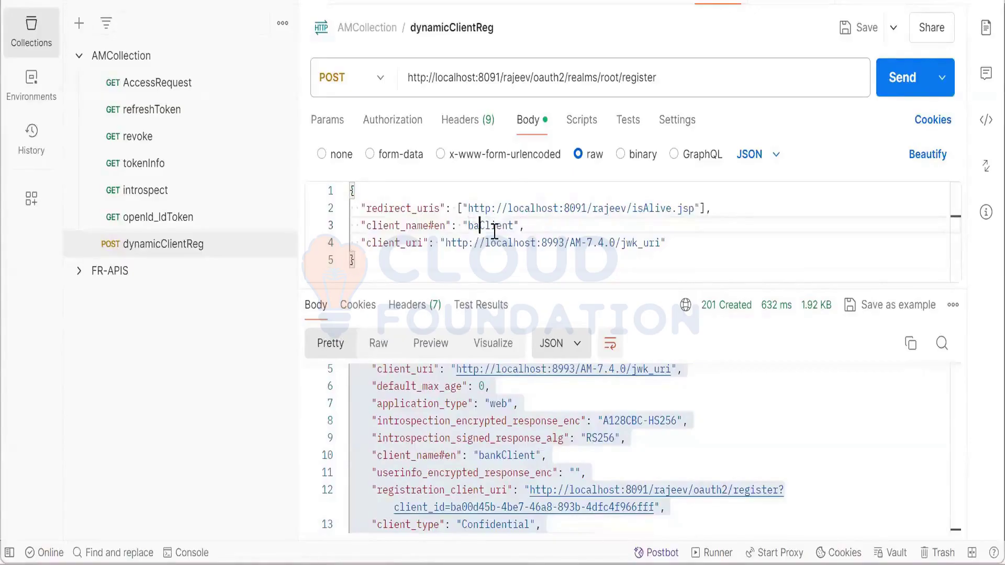
key("BackSpace")
key("BackSpace")
type("live")
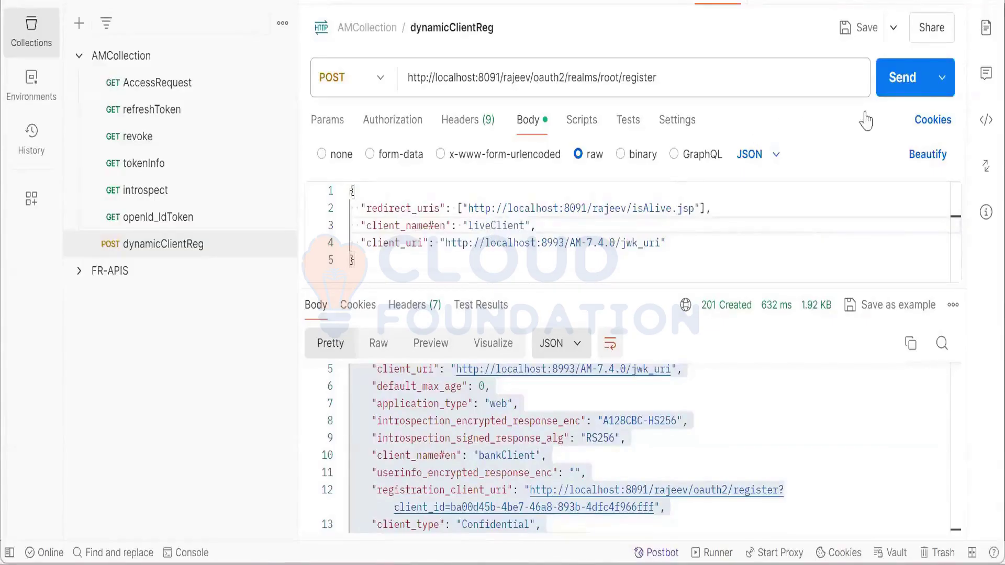
Send the dynamicClientReg request to register liveClient and review the registration response
left_click(889, 83)
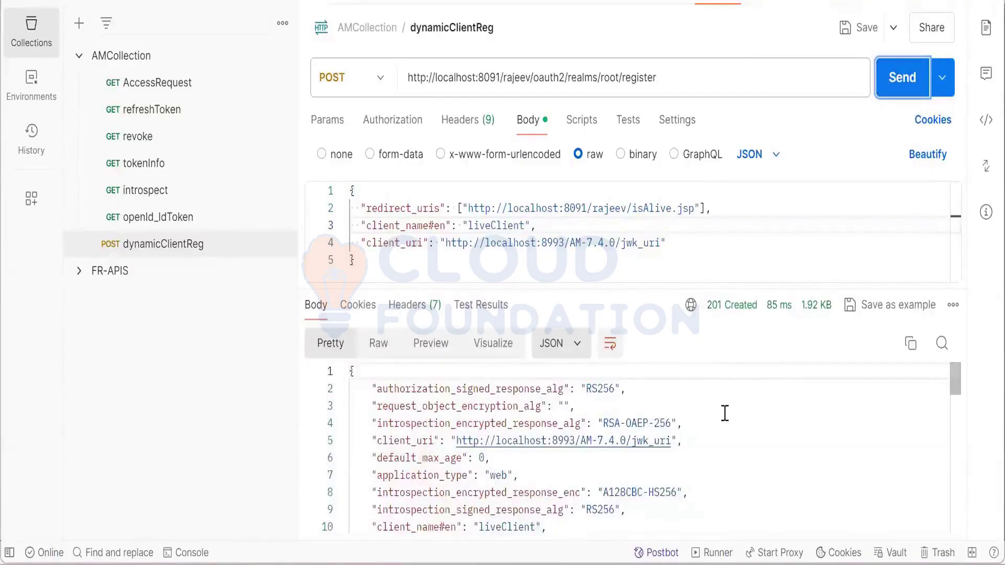
scroll(724, 413, "down", 7)
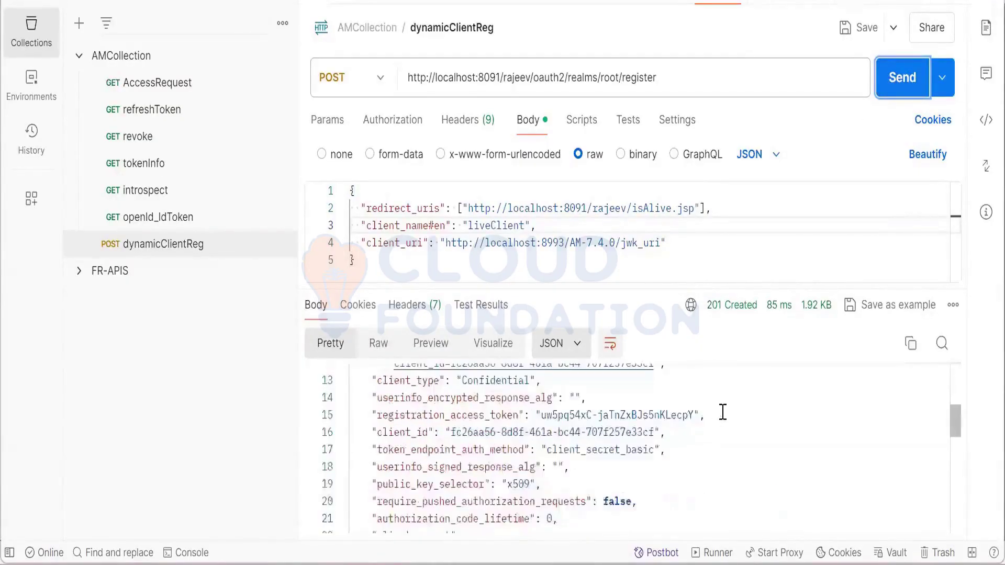
scroll(723, 412, "down", 4)
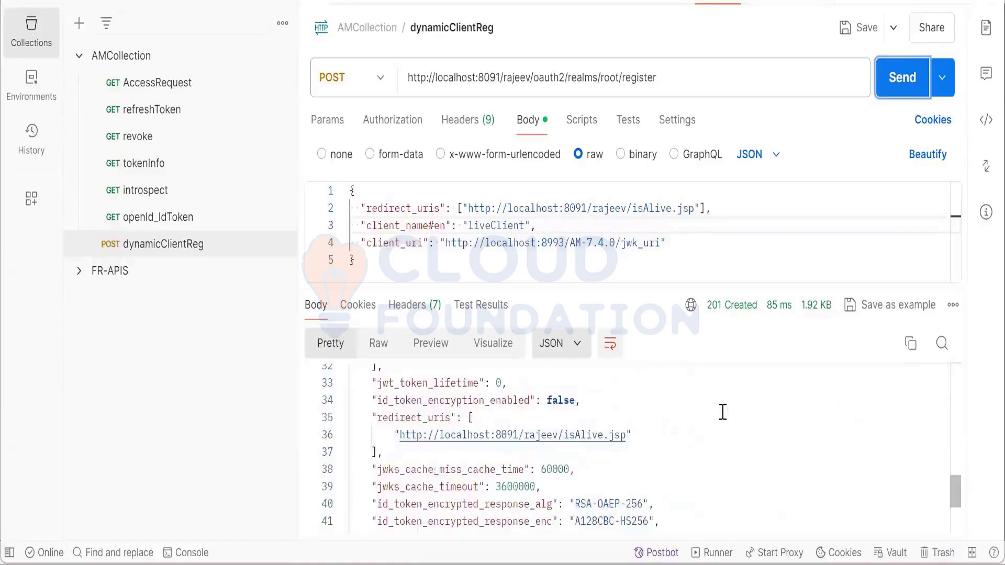
scroll(723, 412, "up", 10)
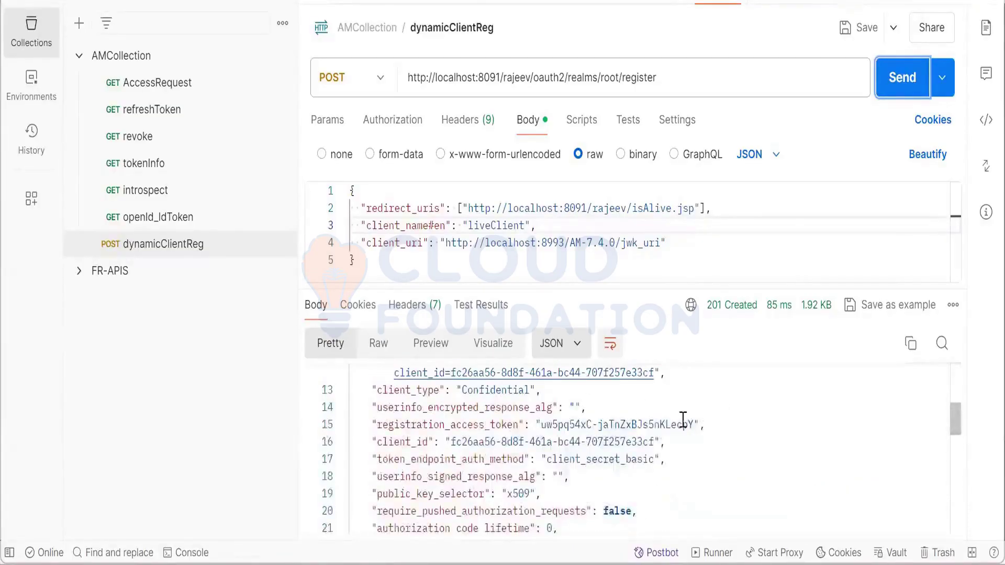
scroll(686, 418, "up", 2)
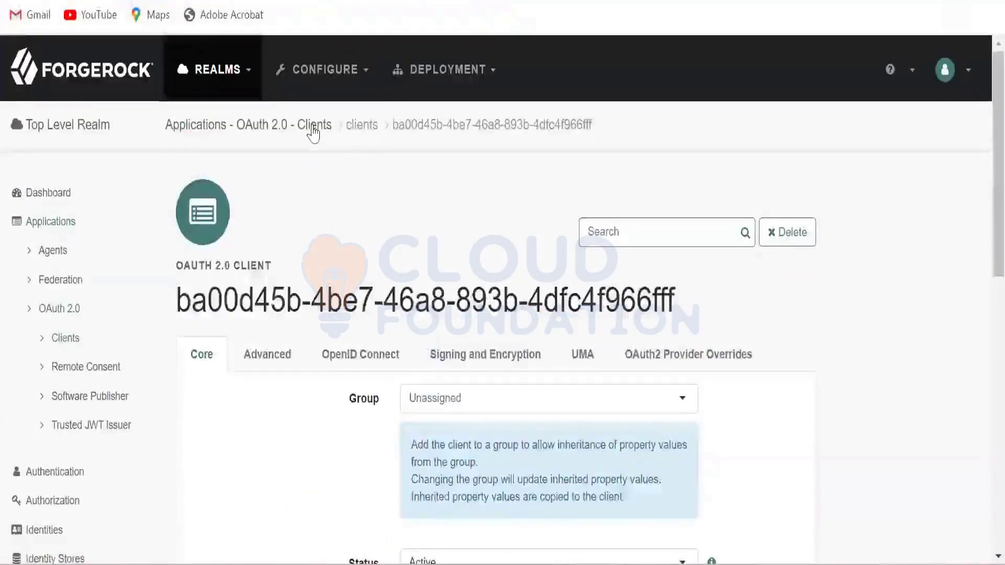
In AM, open the newly registered liveClient from the OAuth 2.0 clients list and check its redirection URI and client name
left_click(313, 126)
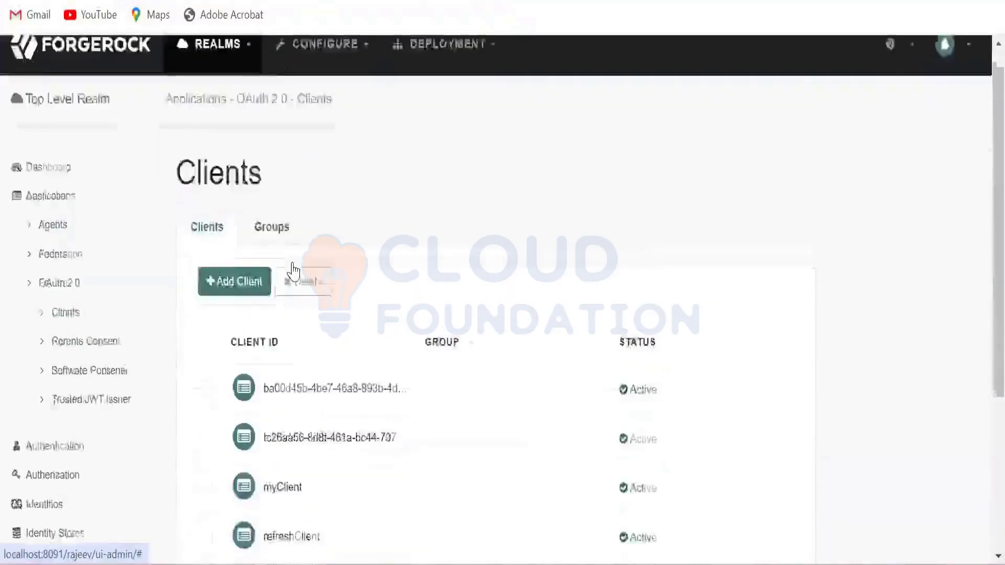
scroll(303, 251, "down", 5)
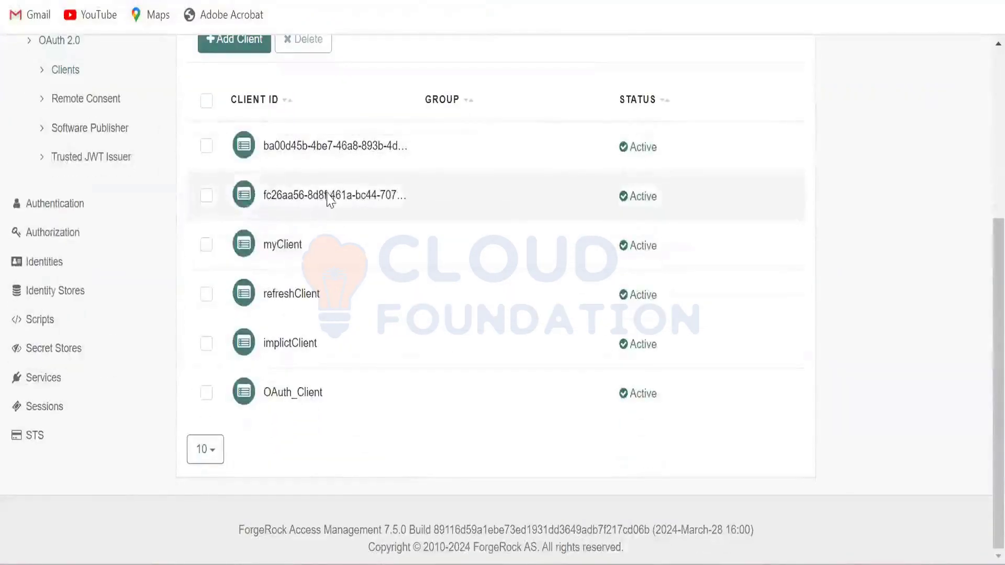
left_click(328, 197)
scroll(768, 288, "up", 2)
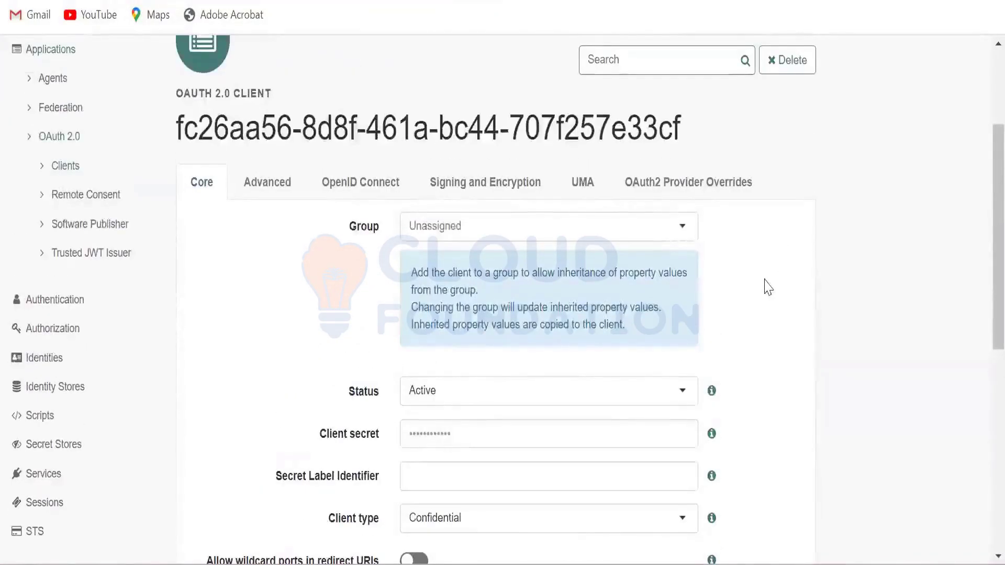
scroll(765, 286, "down", 3)
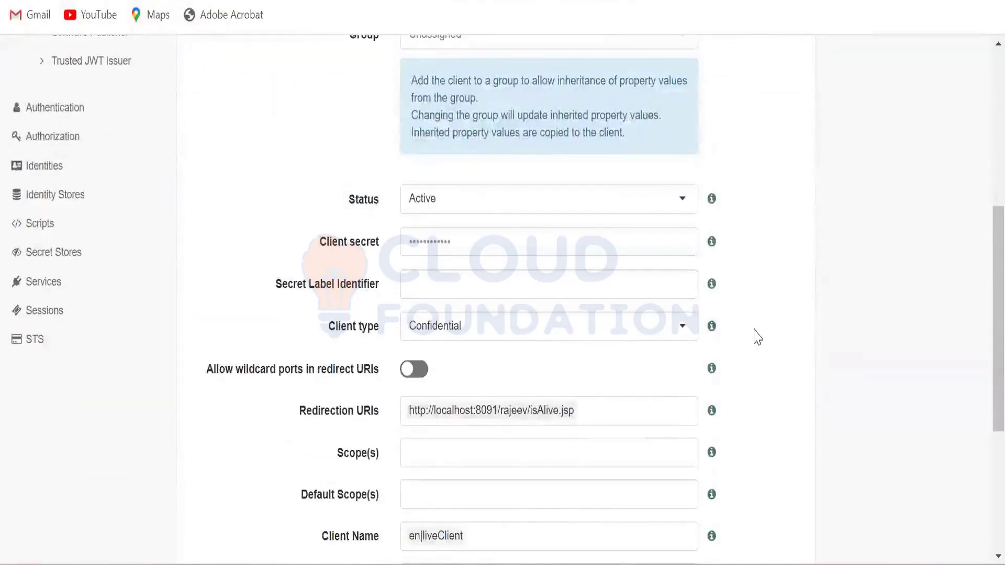
scroll(759, 327, "up", 6)
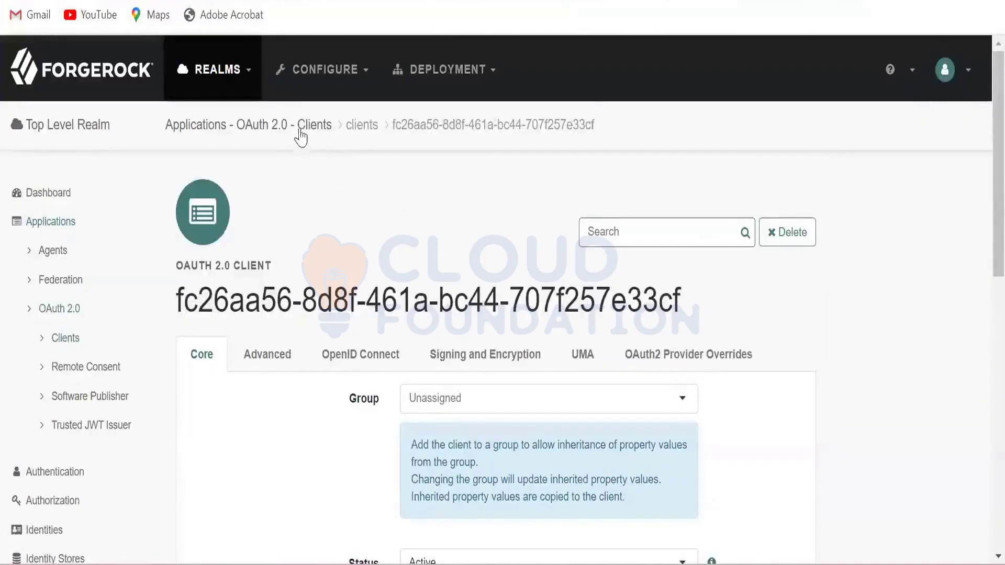
Return to Postman and highlight the registration client URI in the liveClient registration response
left_click(300, 138)
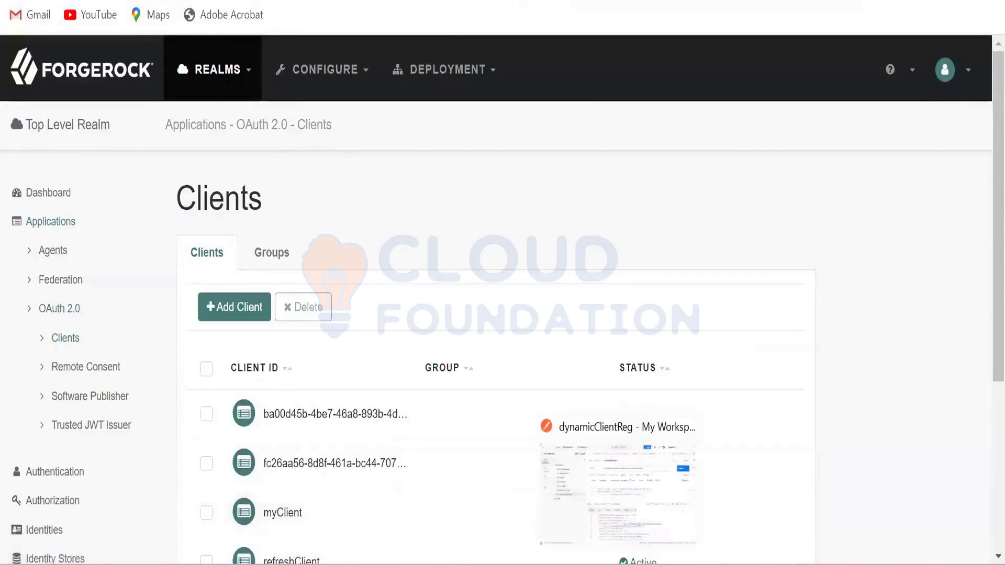
left_click(618, 563)
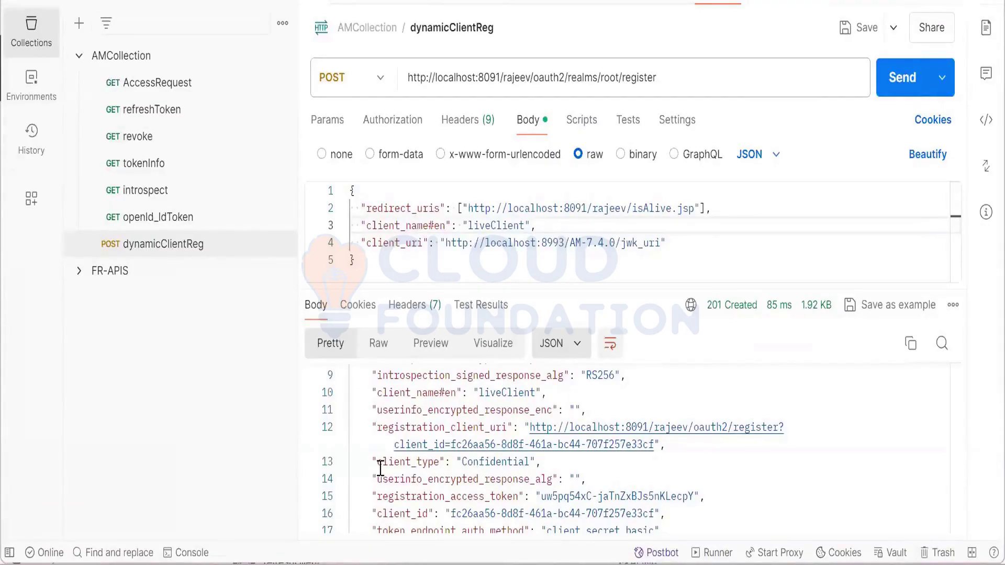
left_click(433, 430)
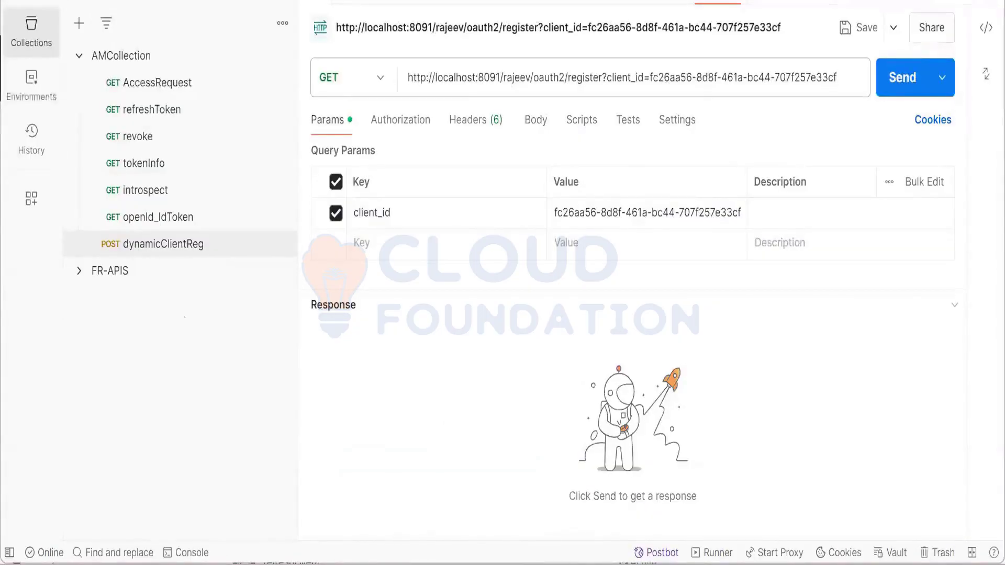
left_click(154, 245)
left_click_drag(626, 427, 654, 444)
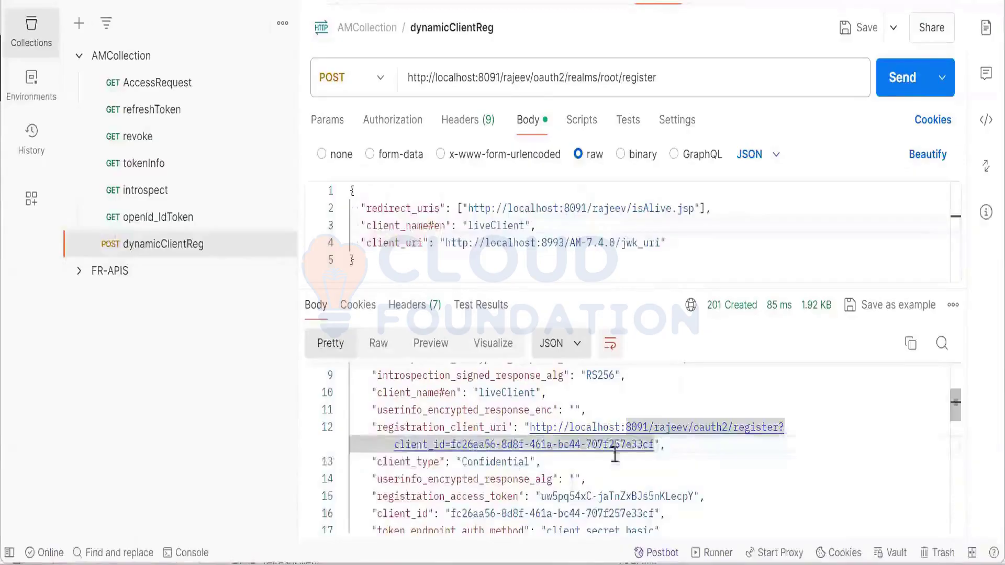
Copy the entire liveClient registration response, including the client secret and registration access token, into an empty text editor document and review it
left_click(669, 449)
key("ctrl+a")
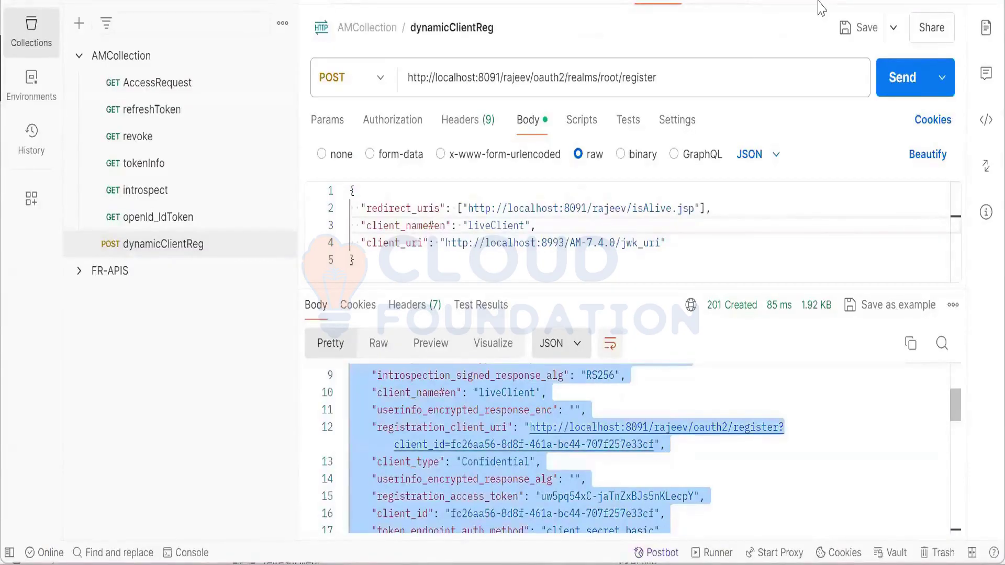
key("alt+Tab")
key("ctrl+v")
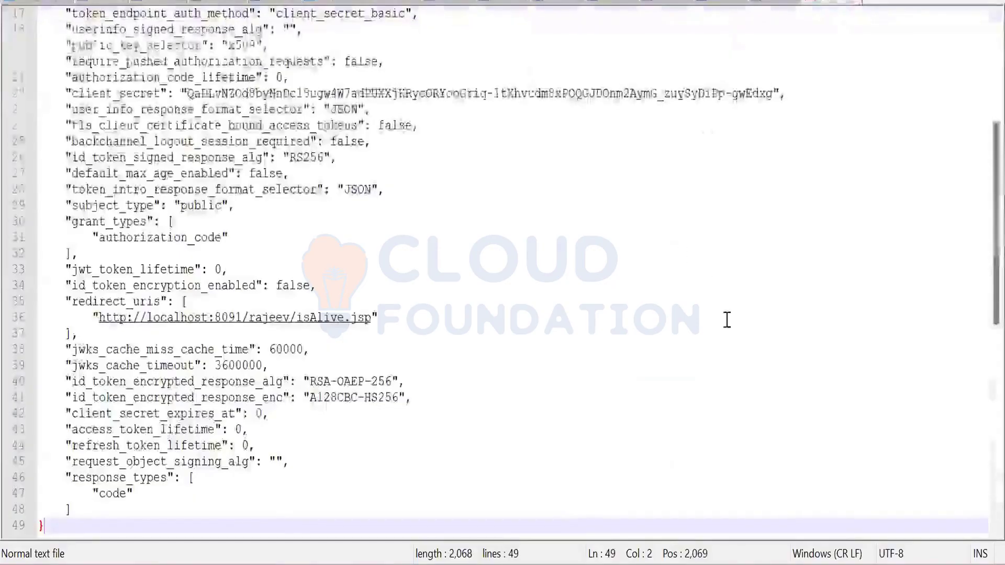
scroll(733, 324, "up", 2)
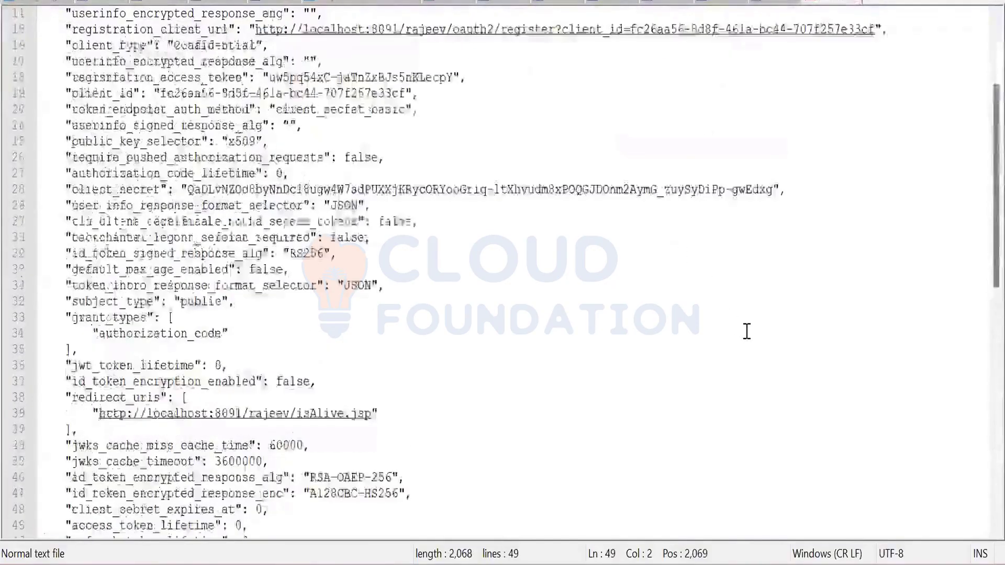
scroll(747, 331, "up", 3)
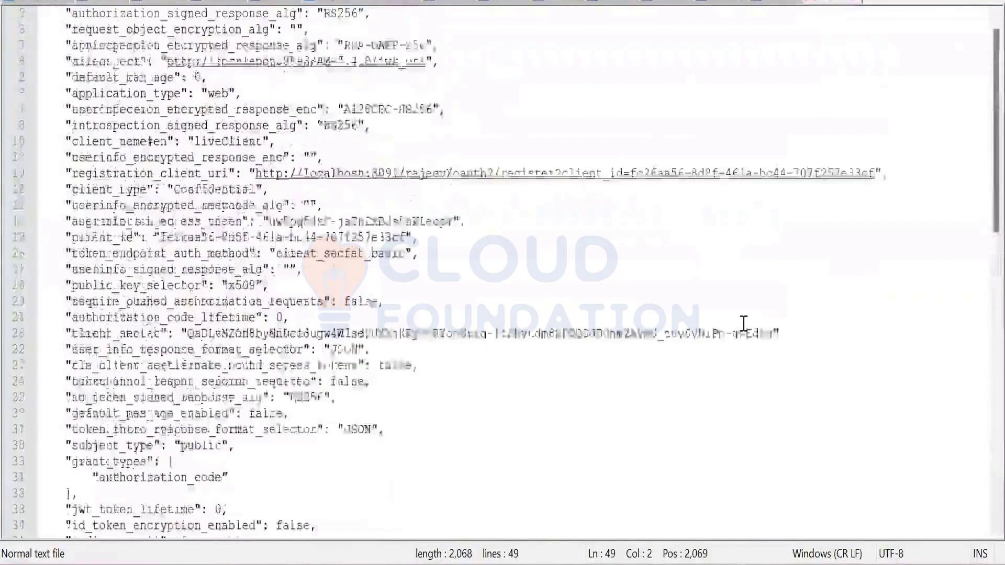
scroll(744, 323, "up", 1)
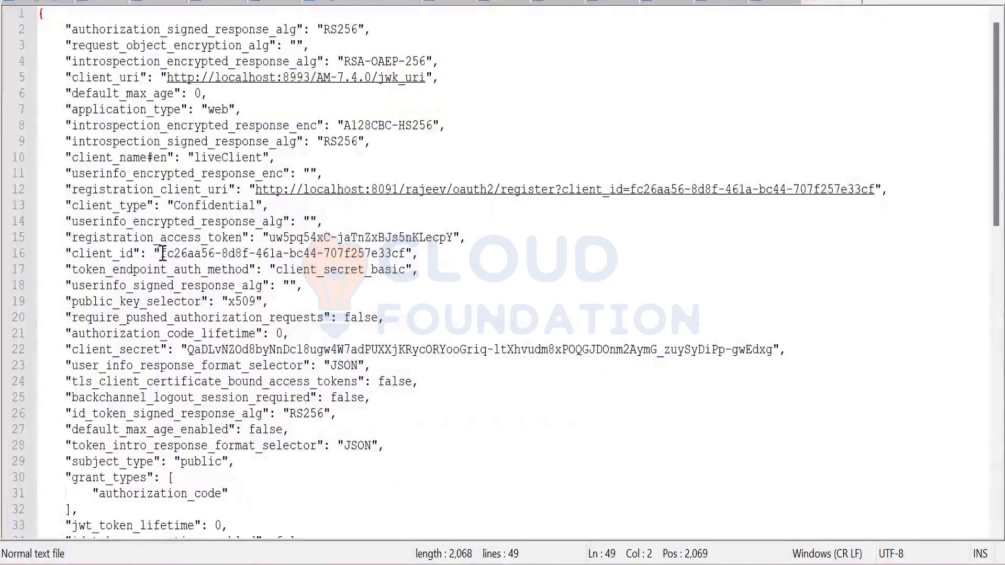
Highlight the client ID and the token endpoint authentication method in the copied liveClient response
left_click_drag(162, 254, 406, 253)
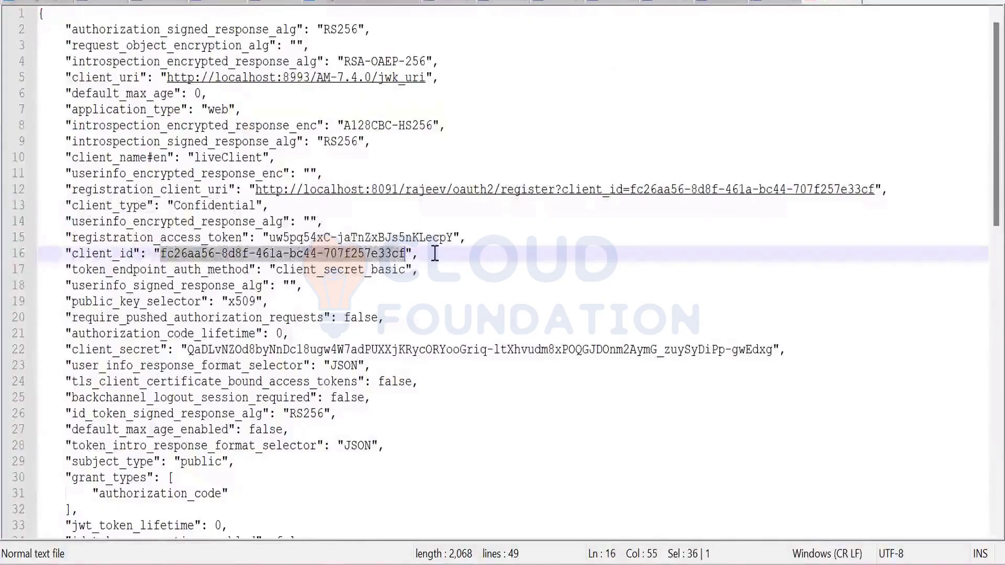
left_click(435, 254)
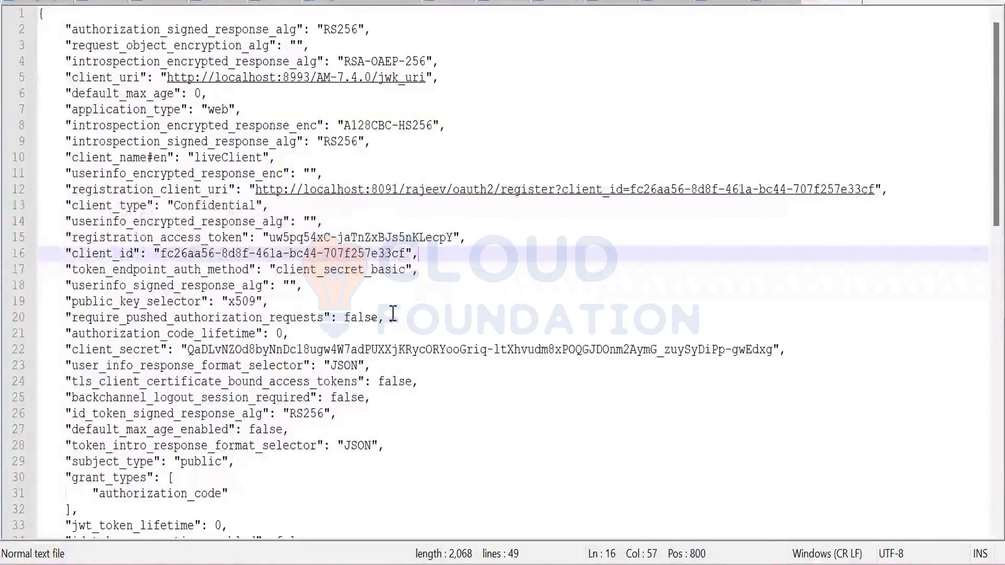
left_click_drag(275, 270, 409, 271)
left_click(434, 271)
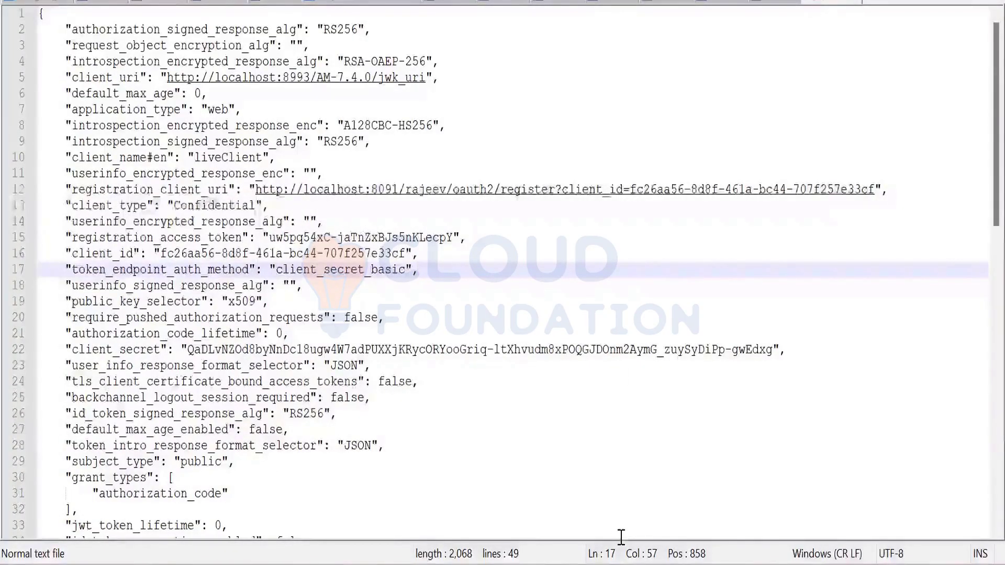
Switch to Postman and duplicate the dynamicClientReg request in AMCollection
mouse_move(619, 563)
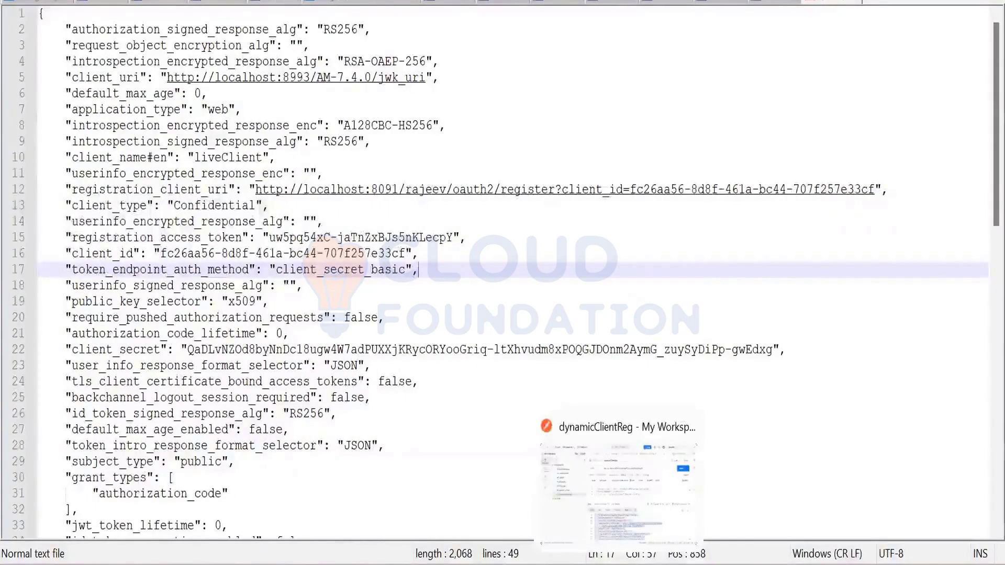
left_click(619, 563)
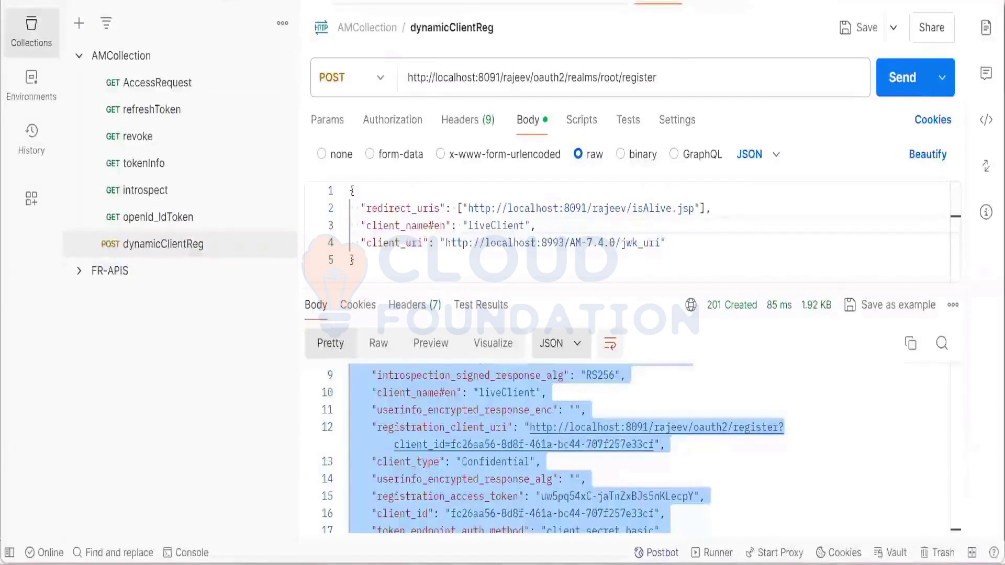
mouse_move(618, 563)
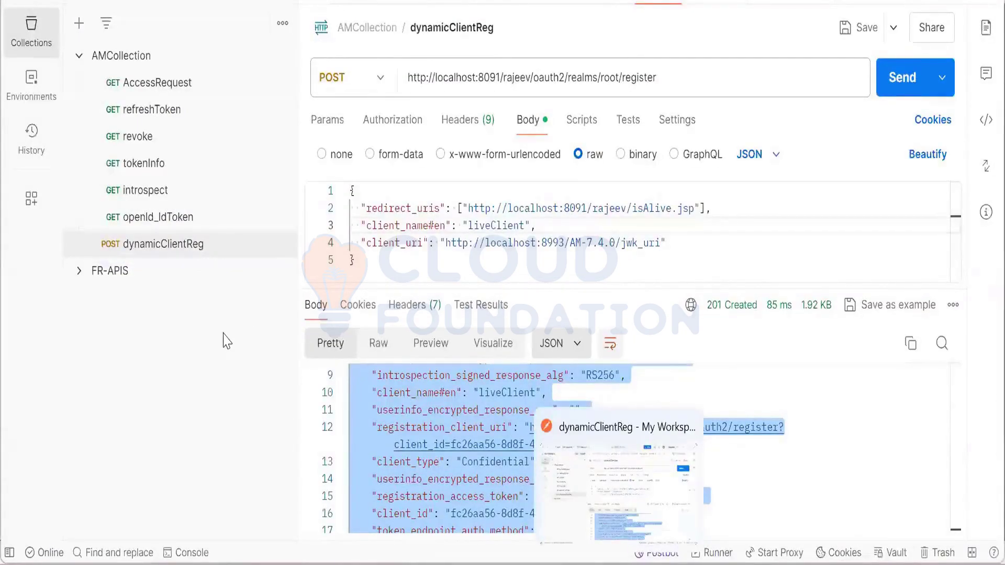
left_click(190, 248)
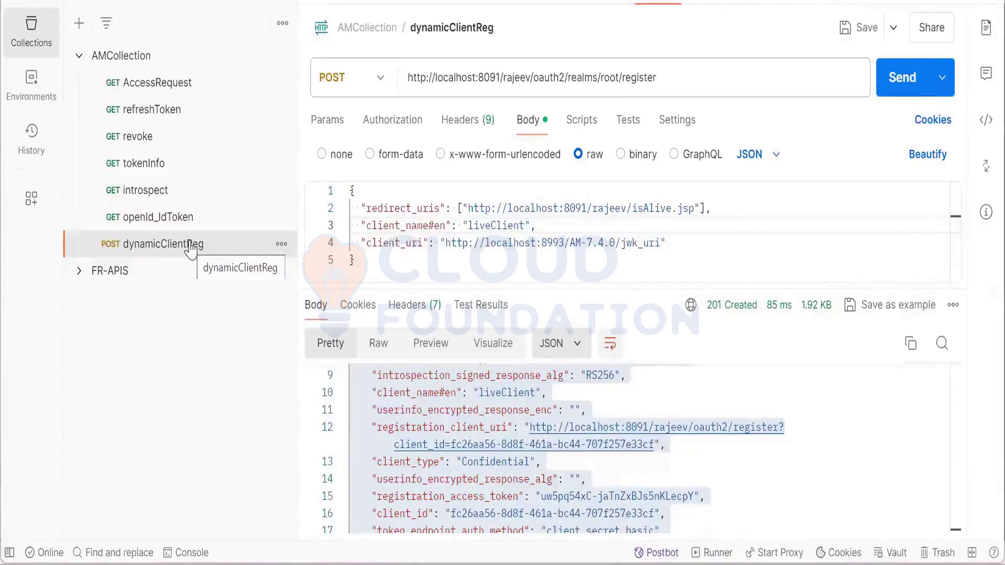
right_click(191, 248)
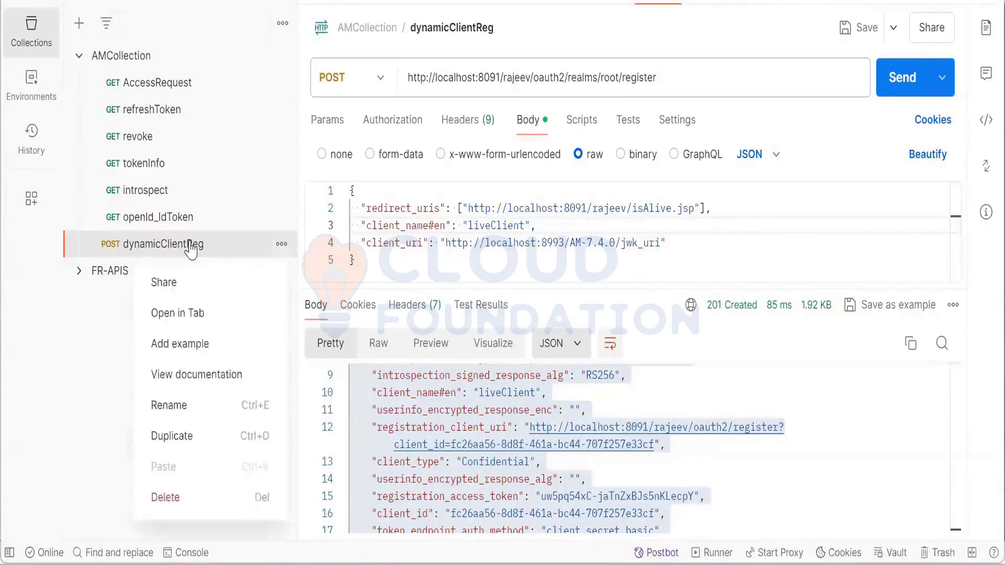
left_click(190, 436)
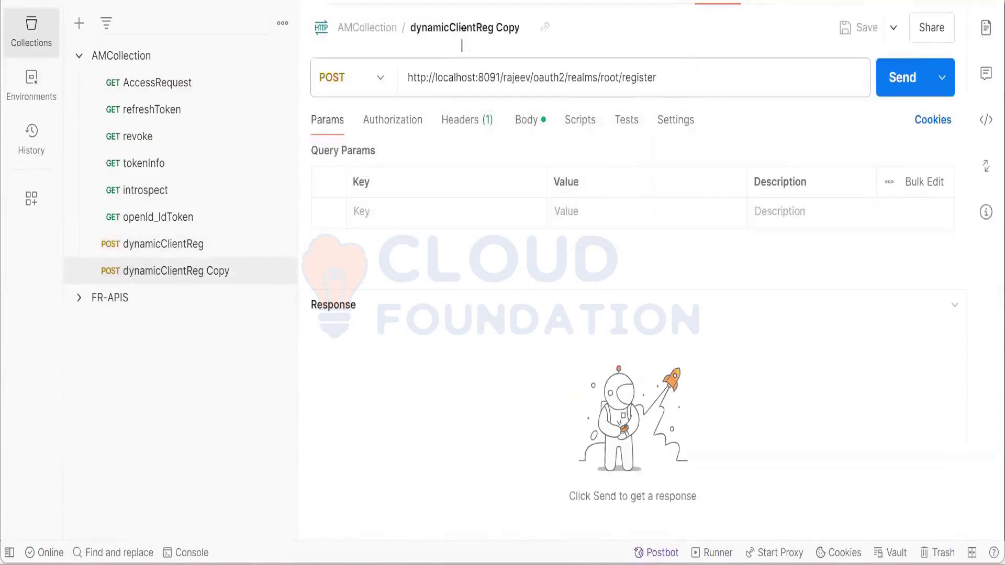
Rename the duplicated request as readClient
left_click(467, 28)
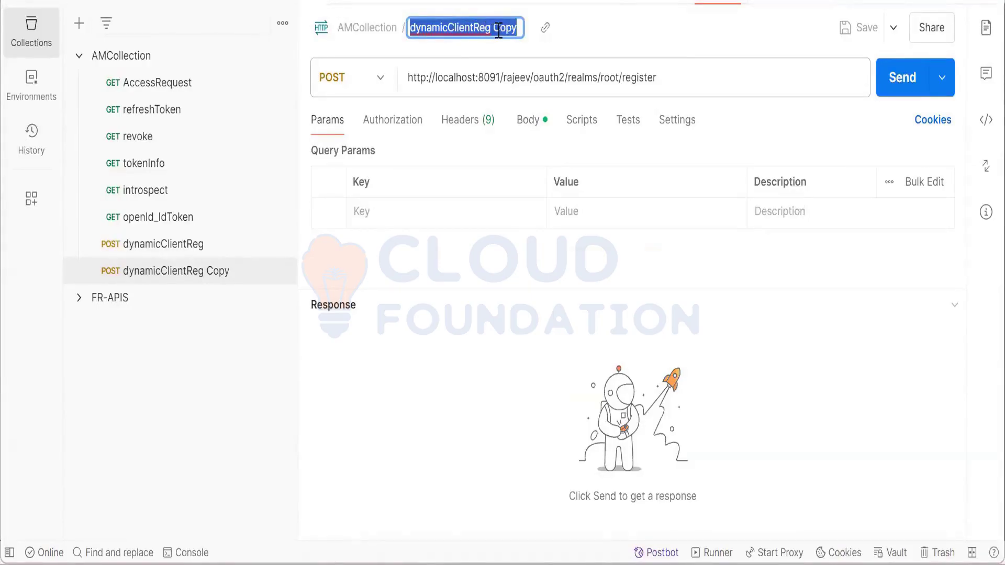
key("BackSpace")
type("read")
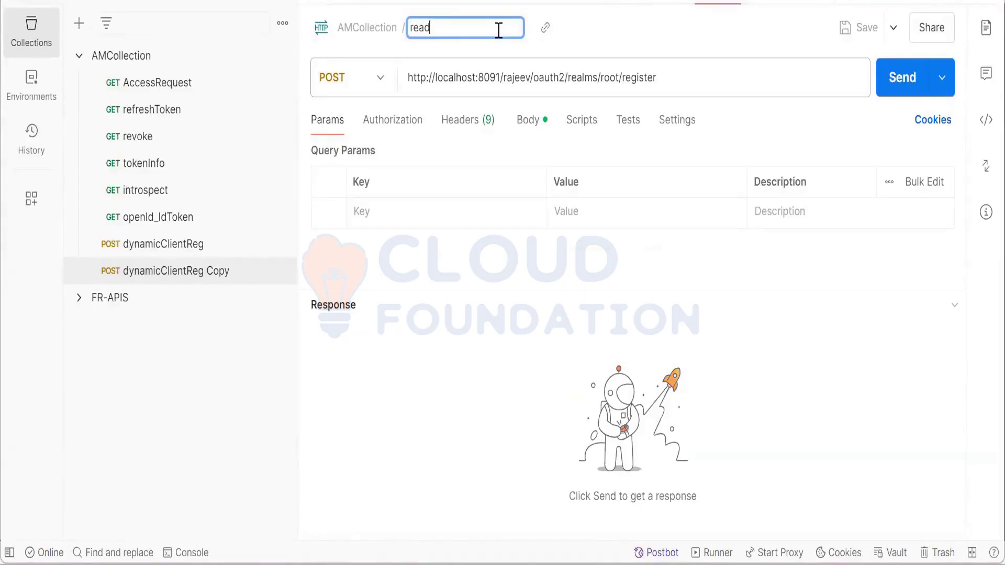
type("Client")
key("Return")
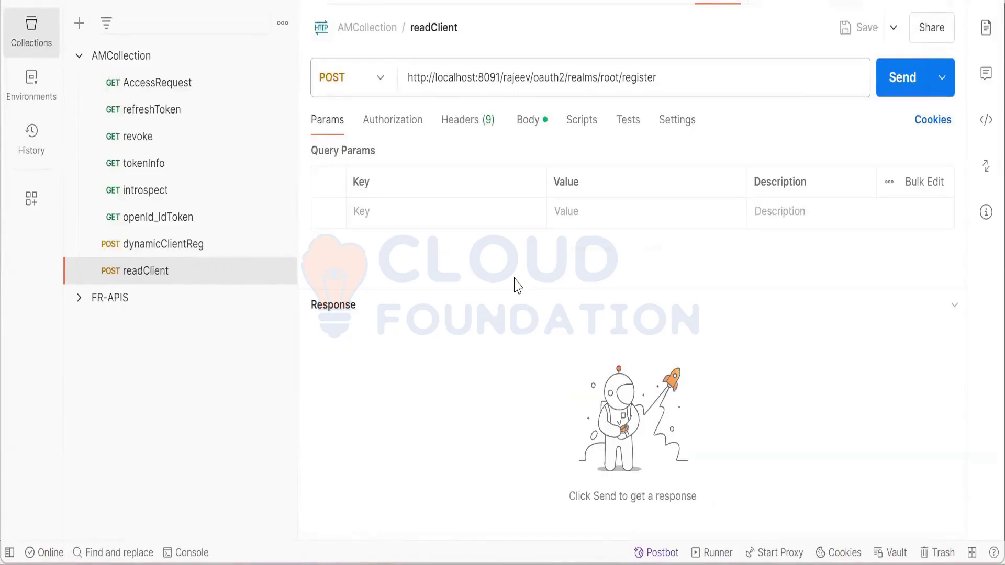
Set the readClient request's method to GET and append ?client_id= to its register URL
left_click(377, 79)
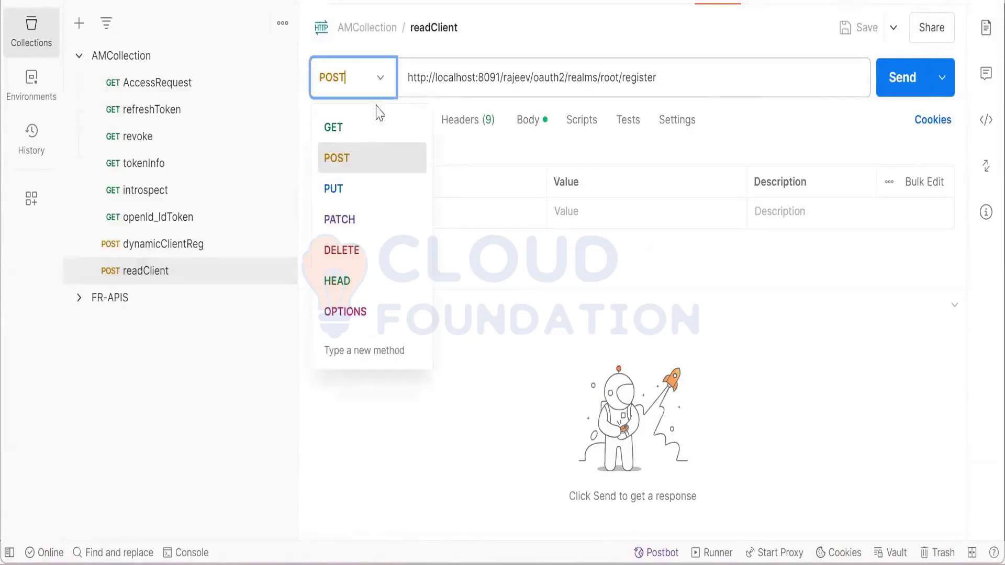
left_click(371, 131)
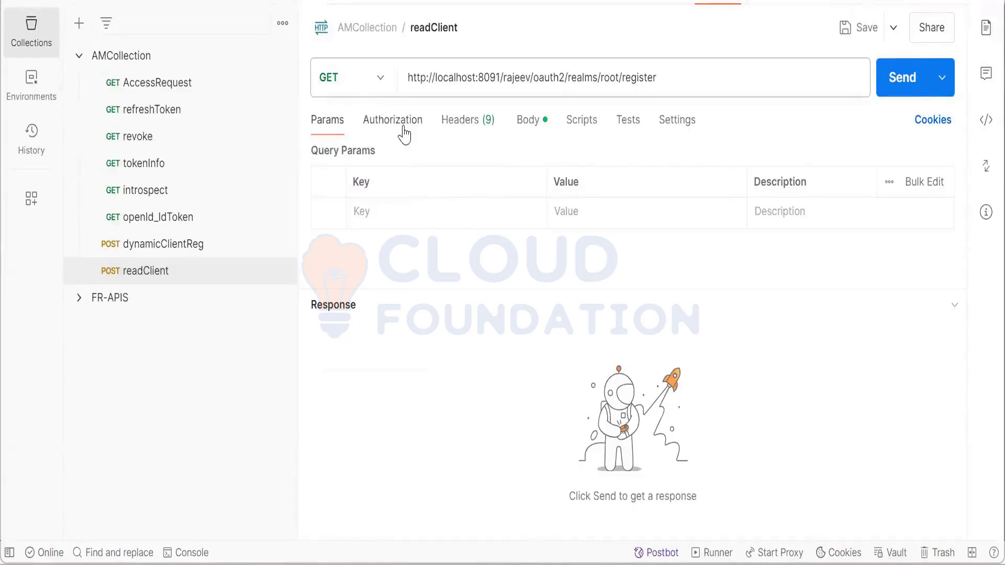
left_click(683, 80)
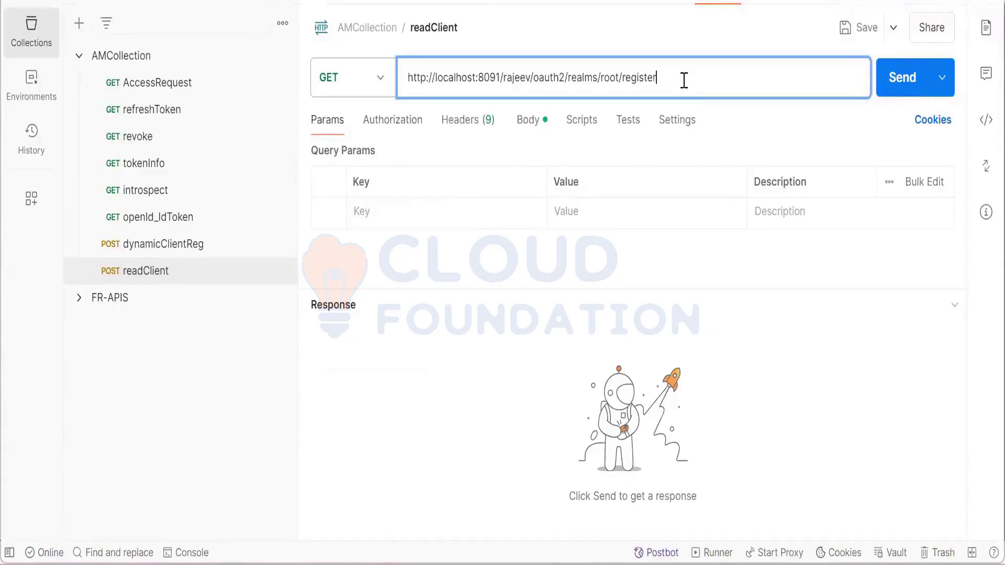
type("?cli")
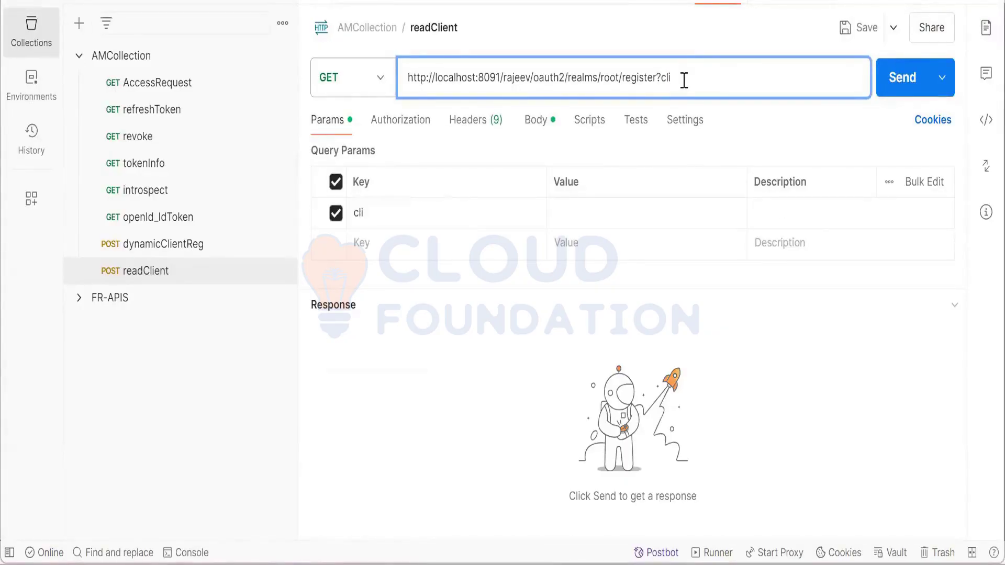
type("ent")
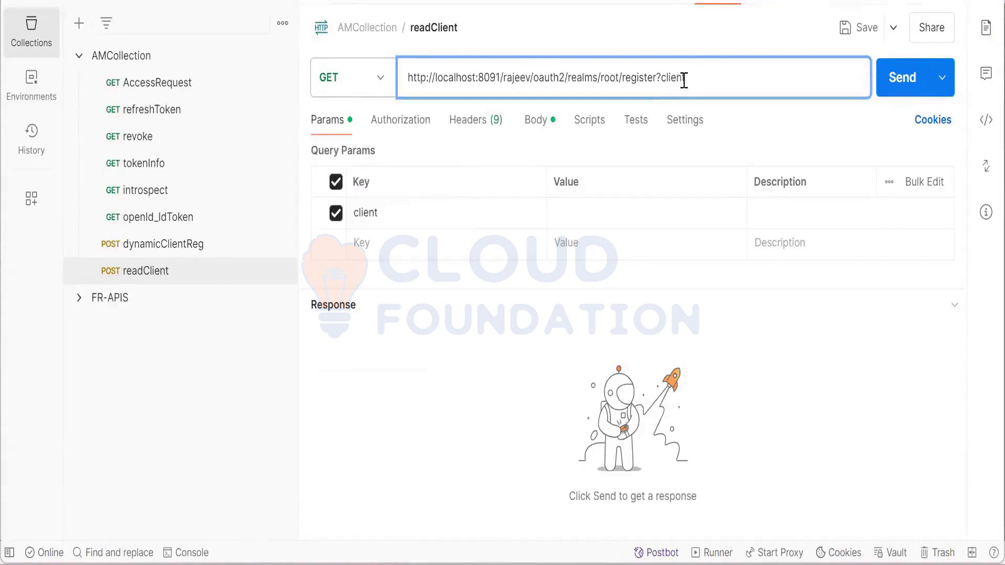
type("_")
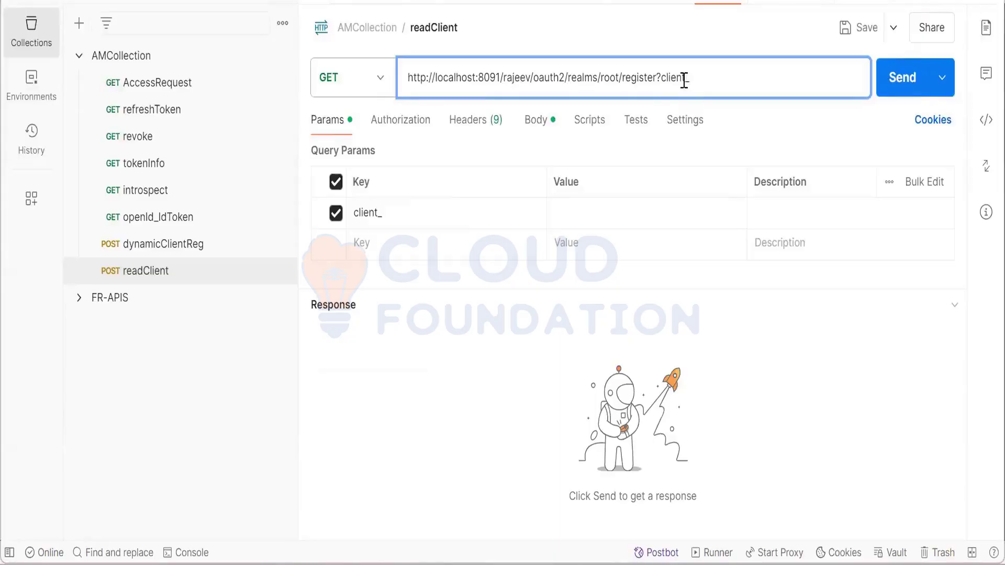
type("id=")
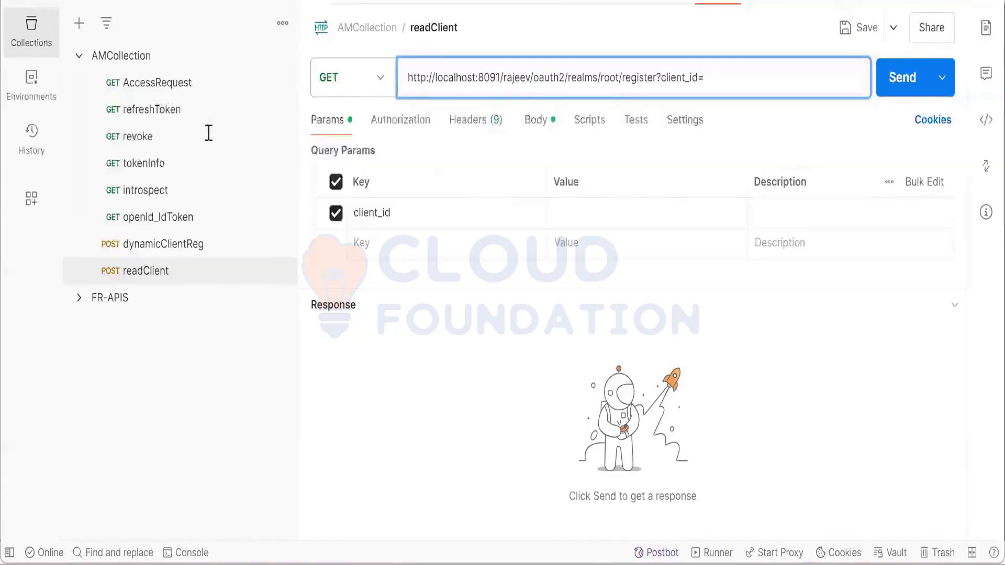
Copy liveClient's client ID from the saved response in the text editor and paste it as the client_id value in Postman's readClient URL
key("alt+Tab")
left_click(160, 254)
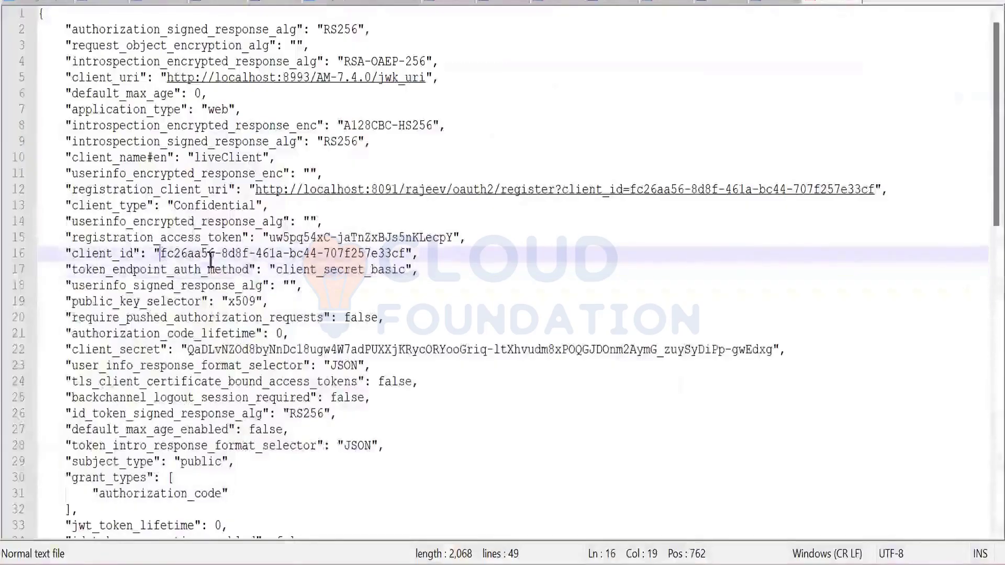
left_click(403, 254, "shift")
key("ctrl+c")
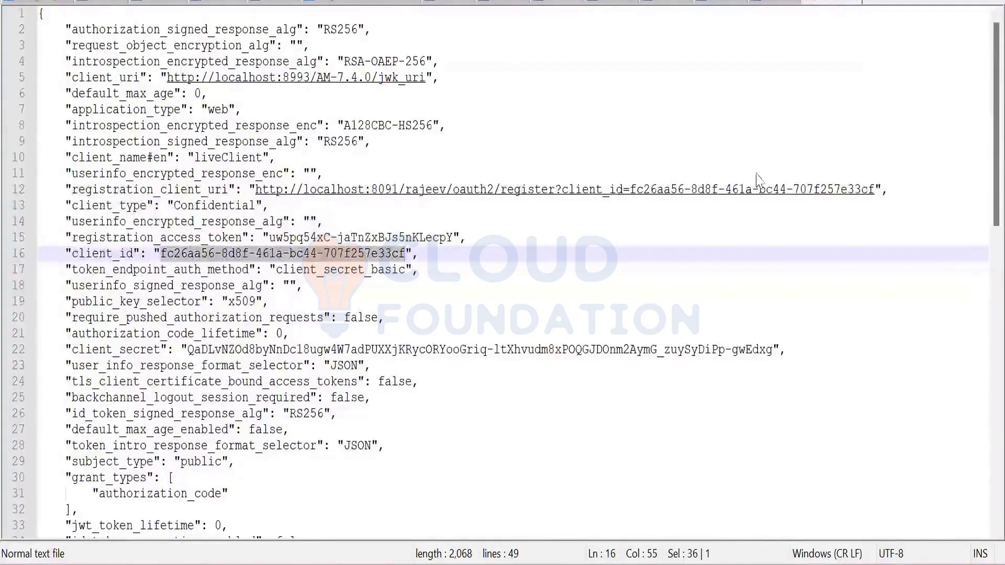
key("alt+Tab")
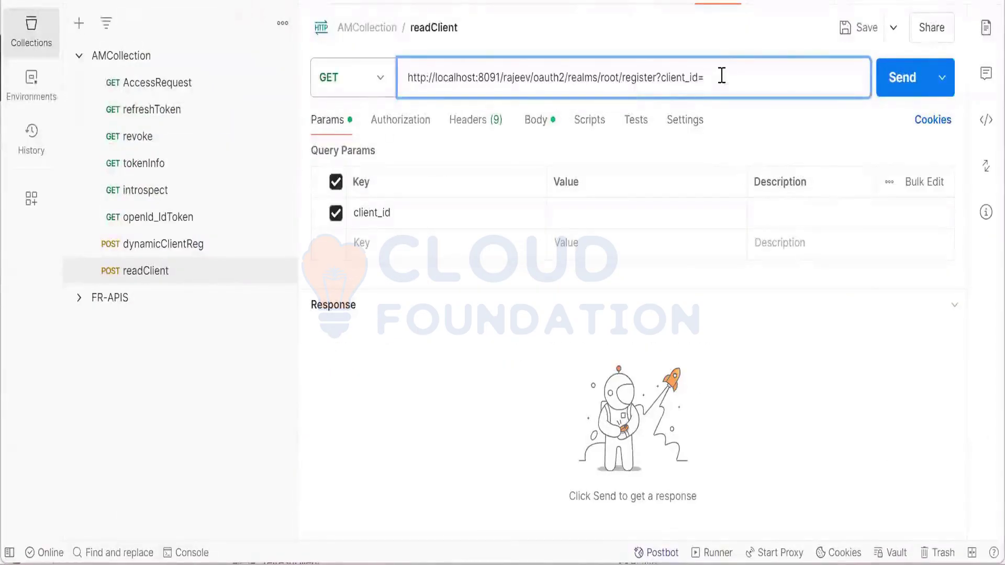
key("ctrl+v")
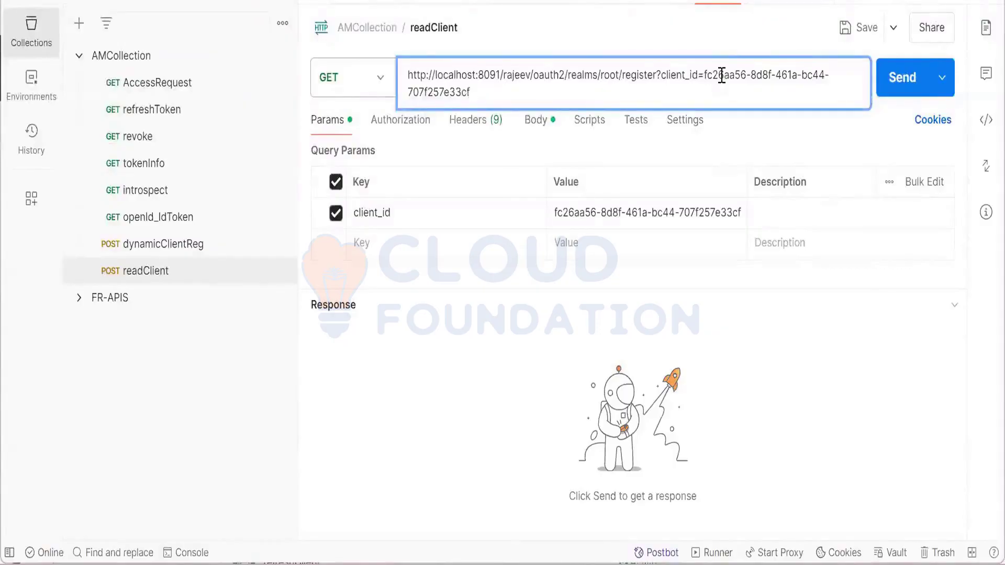
left_click(845, 144)
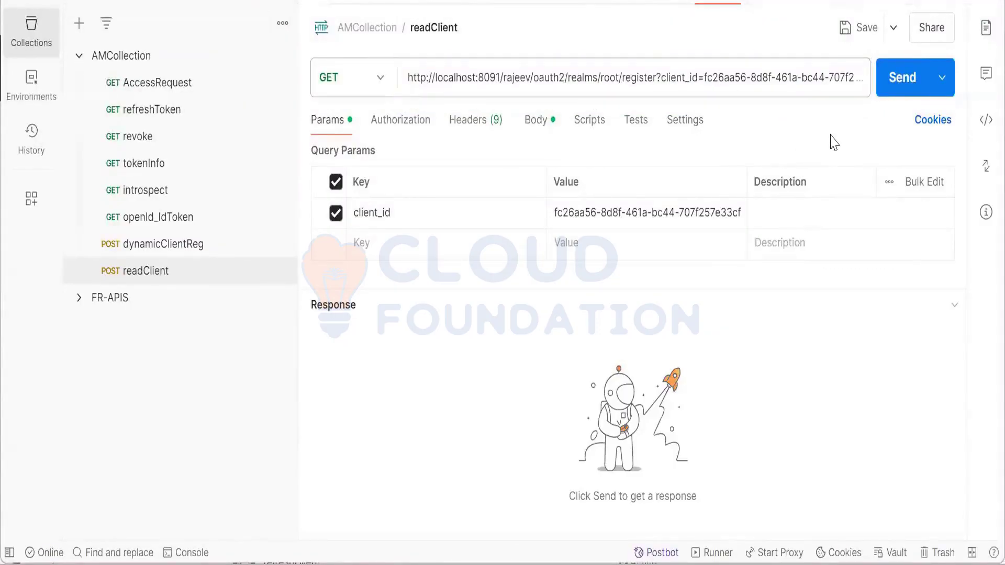
Replace the Content-Type header key of the readClient request with Authorization
left_click(401, 124)
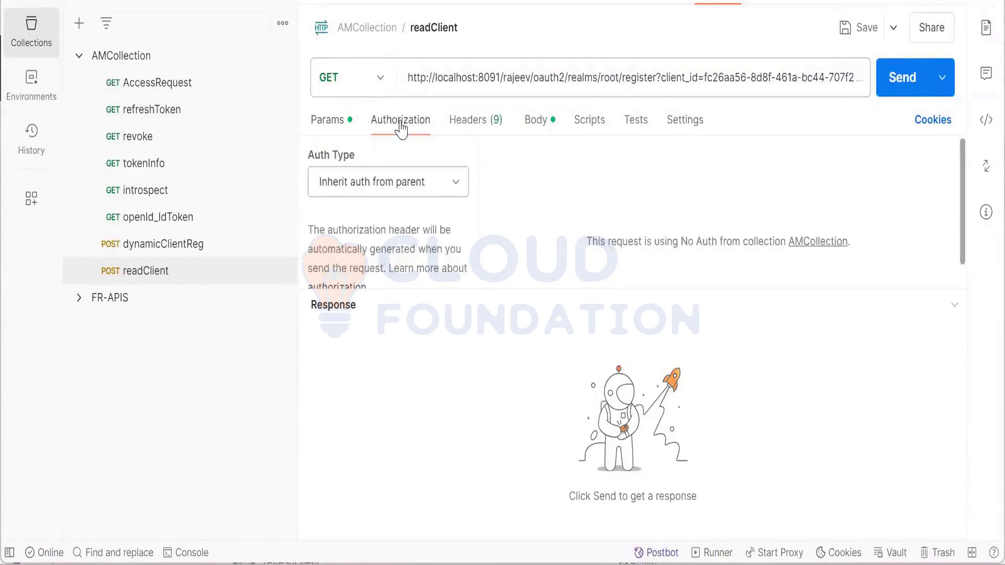
left_click(476, 129)
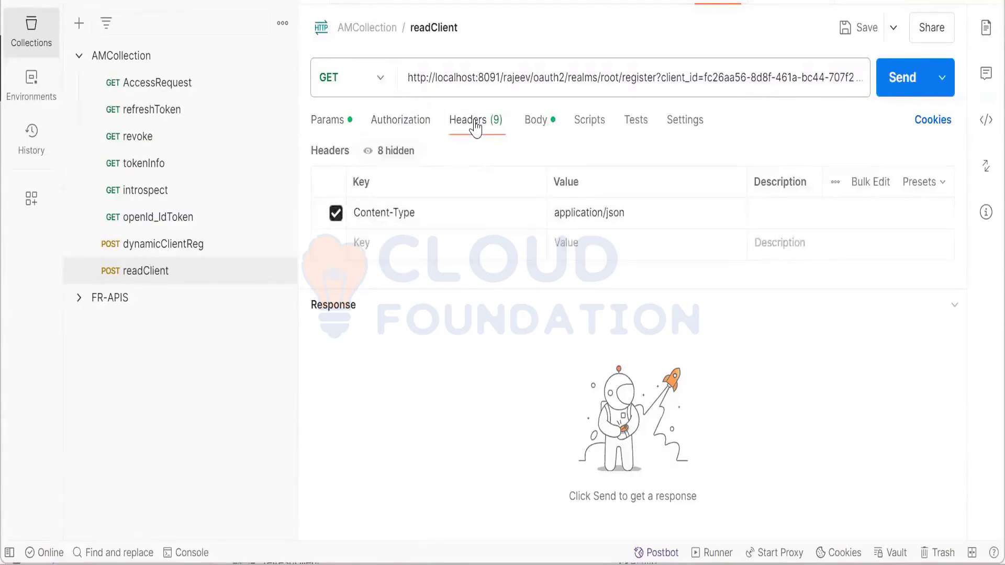
left_click(435, 208)
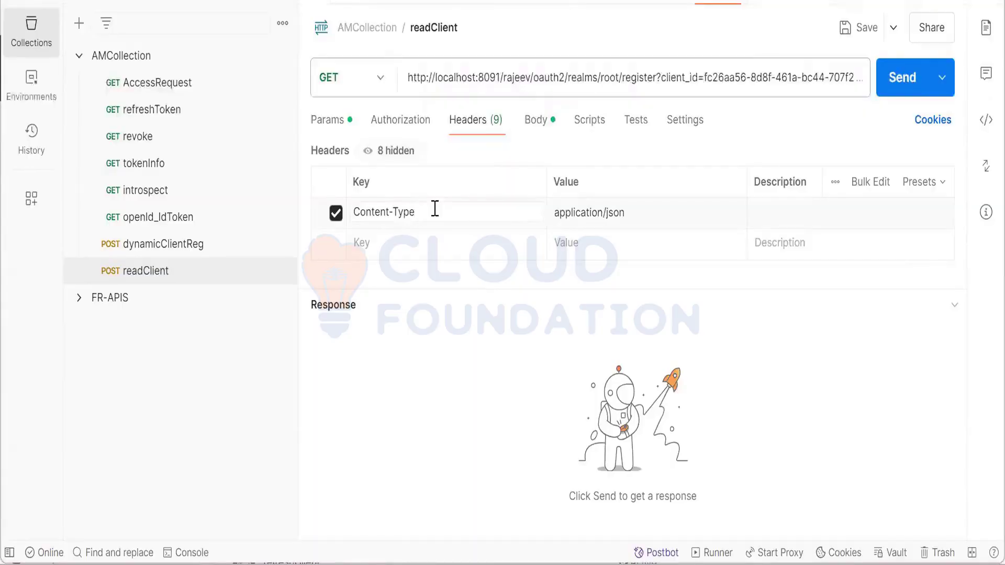
key("BackSpace")
key("BackSpace")
key("BackSpace")
key("BackSpace")
key("BackSpace")
key("BackSpace")
key("BackSpace")
key("BackSpace")
key("BackSpace")
type("aut")
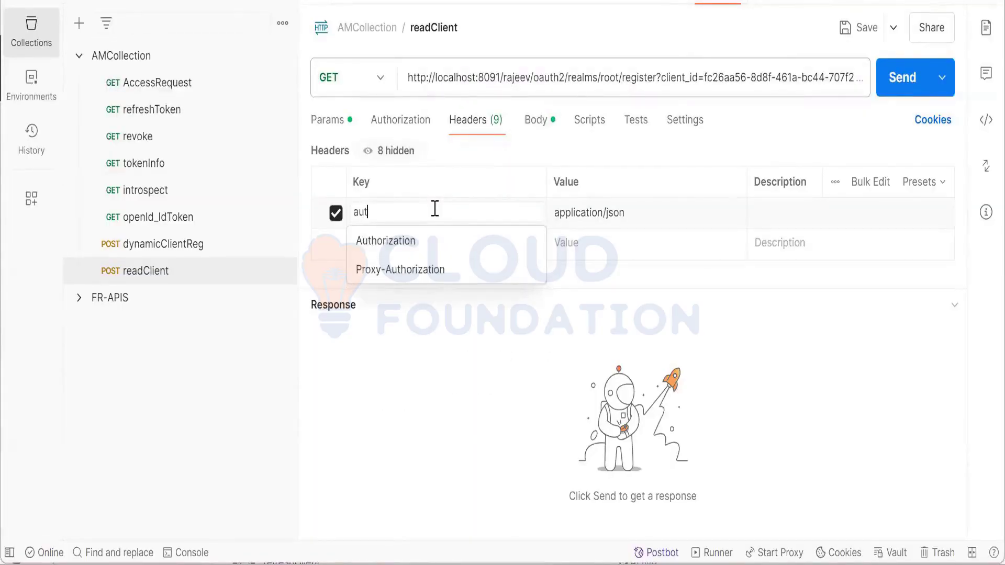
left_click(418, 240)
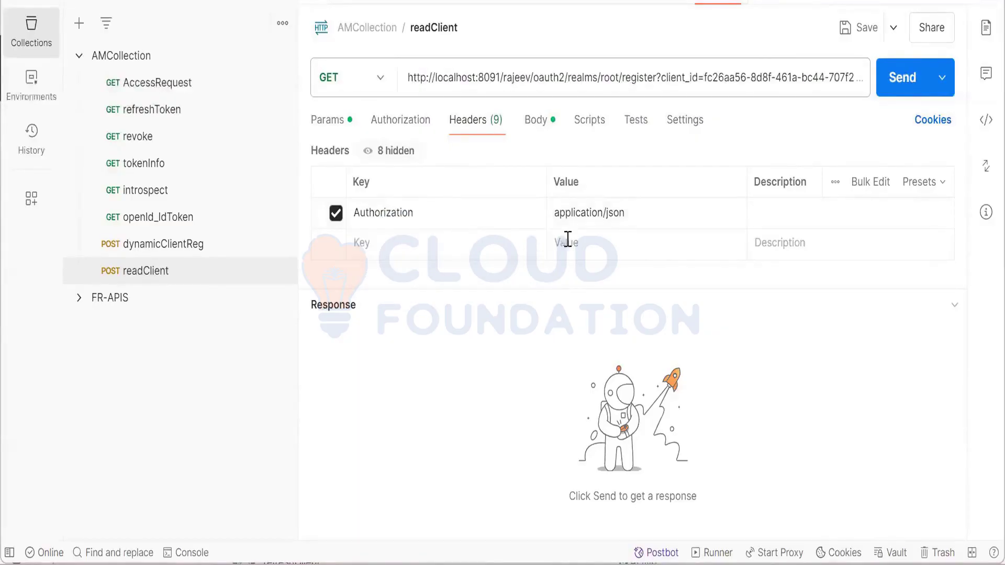
Replace the Authorization header's application/json value with "Bearer" followed by a space
left_click(631, 217)
key("BackSpace")
key("BackSpace")
key("BackSpace")
key("BackSpace")
key("BackSpace")
key("BackSpace")
key("BackSpace")
key("BackSpace")
key("BackSpace")
key("BackSpace")
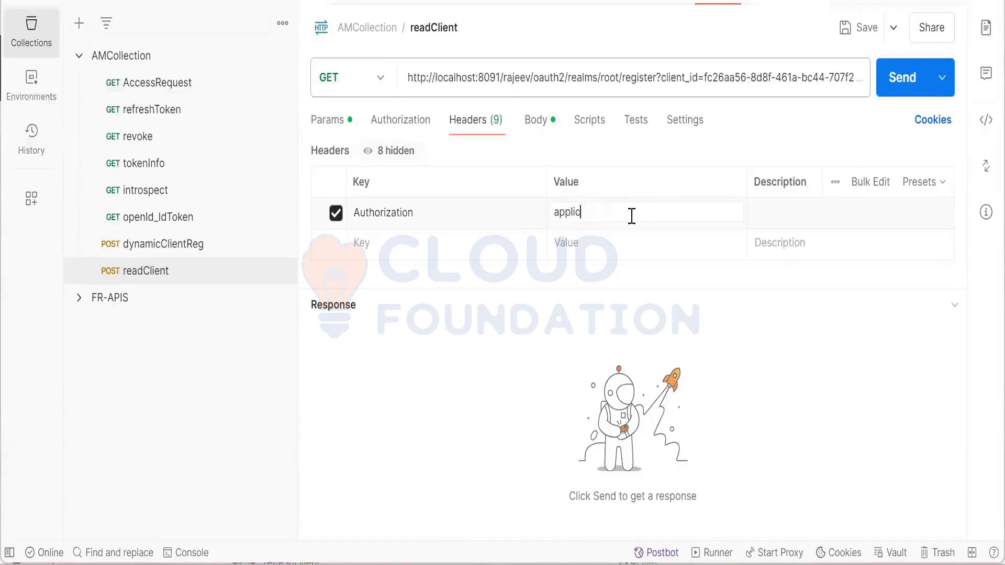
key("BackSpace")
key("BackSpace")
key("BackSpace")
key("BackSpace")
key("BackSpace")
key("BackSpace")
type("b")
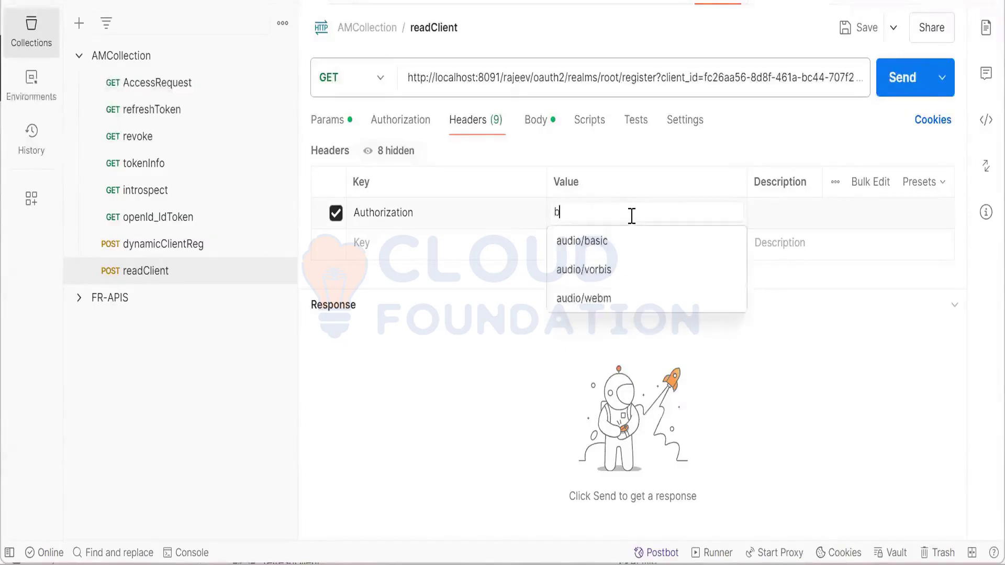
type("e")
key("BackSpace")
key("BackSpace")
type("Bea")
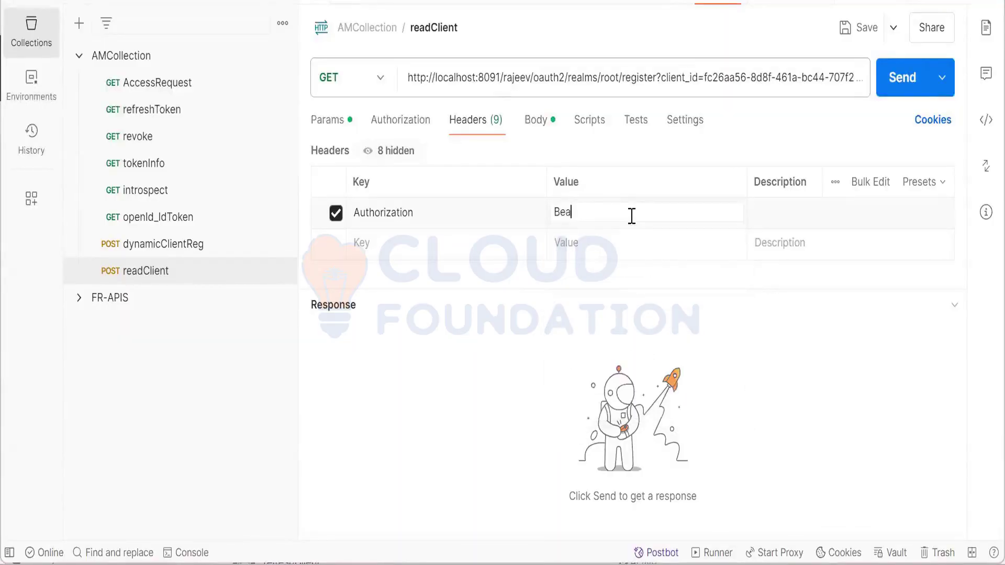
type("rer")
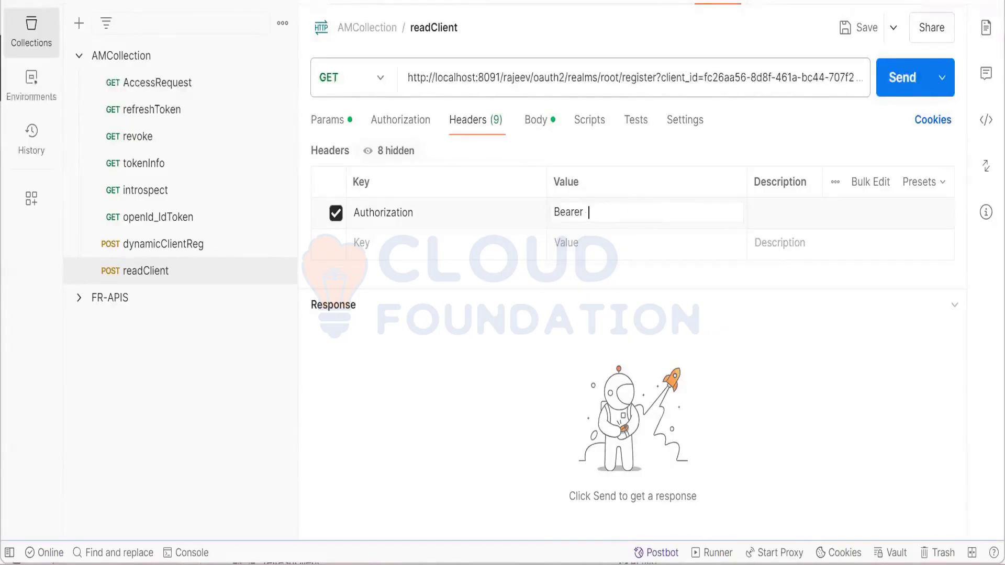
Copy liveClient's registration access token from the saved response in the text editor and paste it after Bearer in Postman's Authorization header
left_click(588, 489)
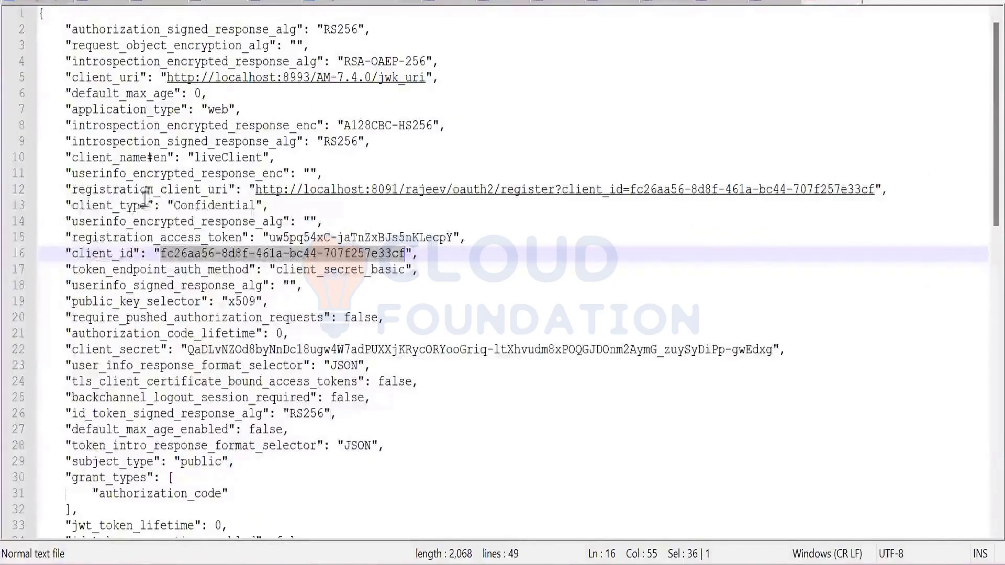
left_click(115, 238)
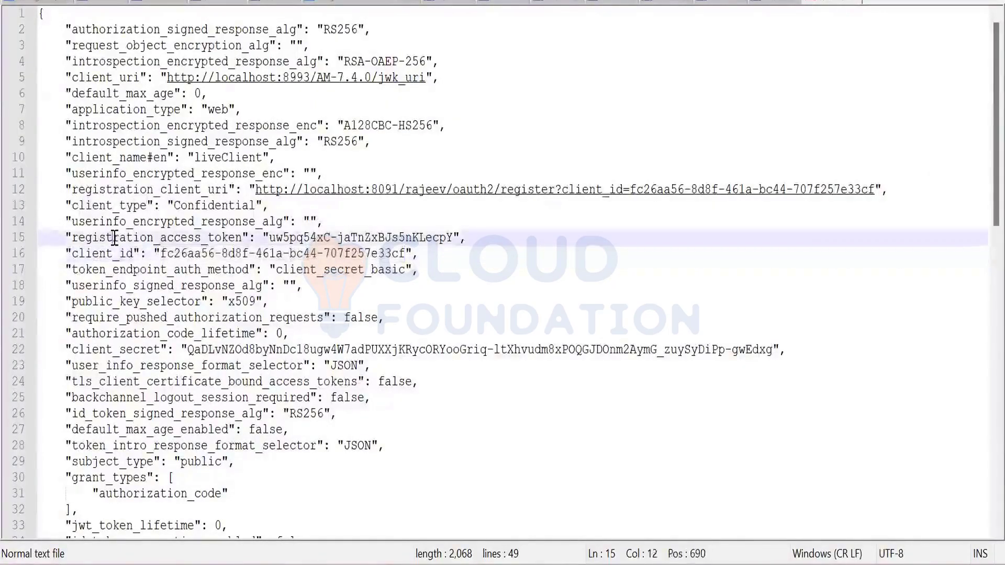
left_click(267, 238)
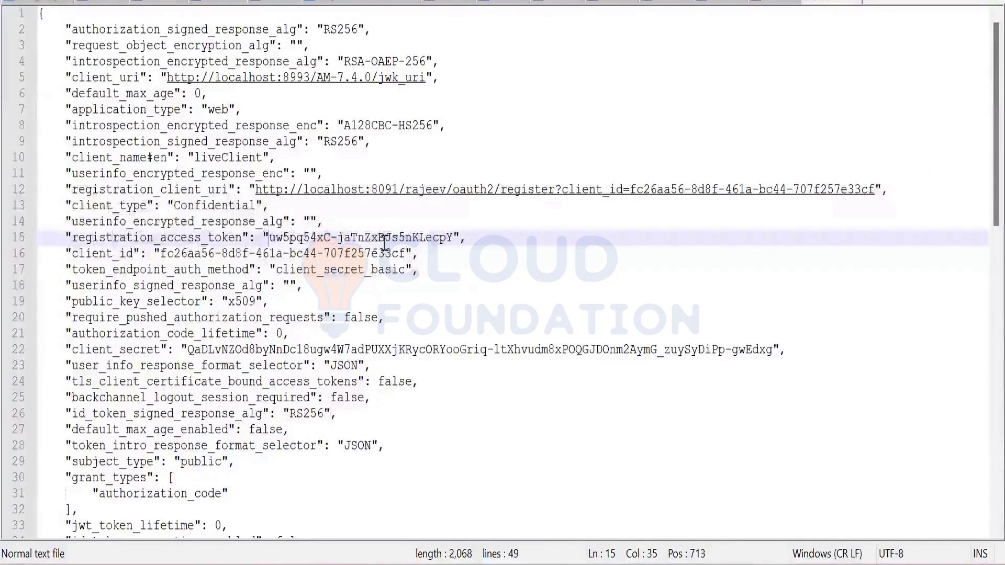
left_click(452, 238, "shift")
key("ctrl+c")
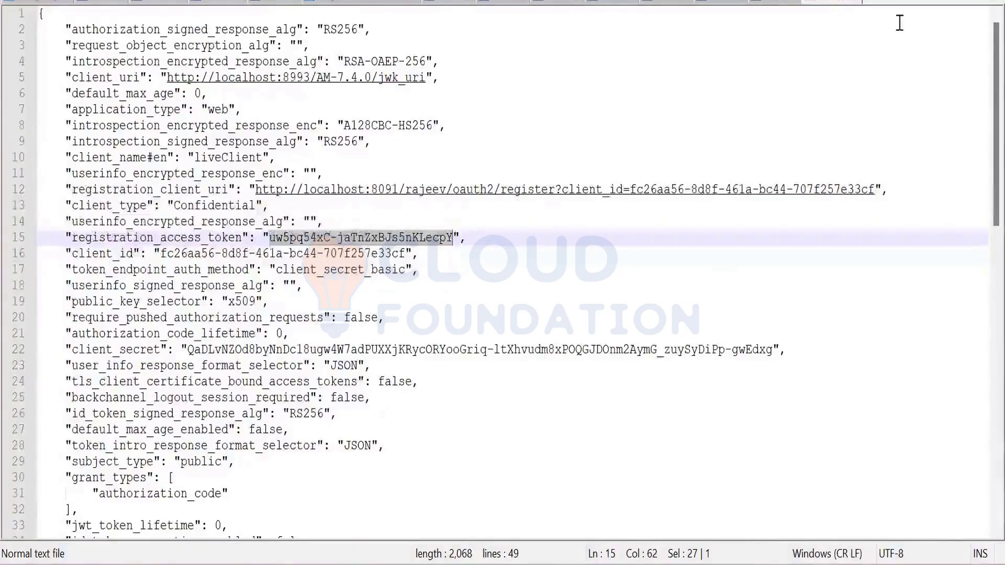
key("alt+Tab")
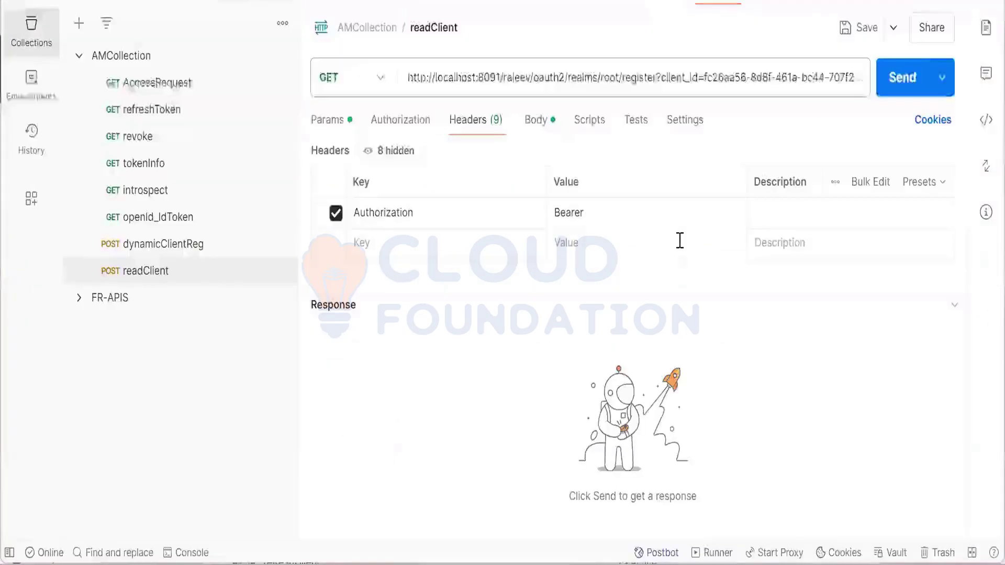
left_click(617, 210)
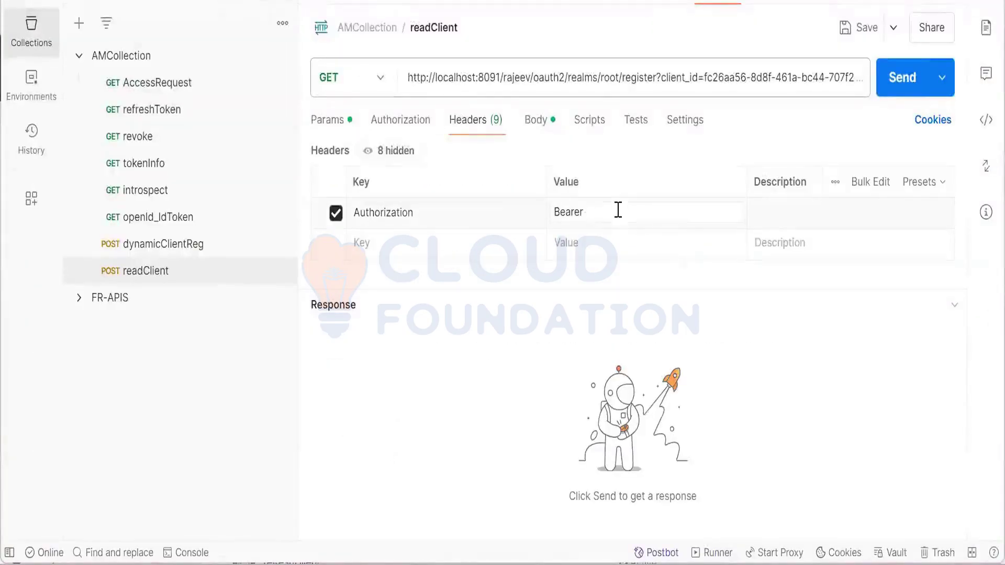
key("ctrl+v")
left_click(635, 243)
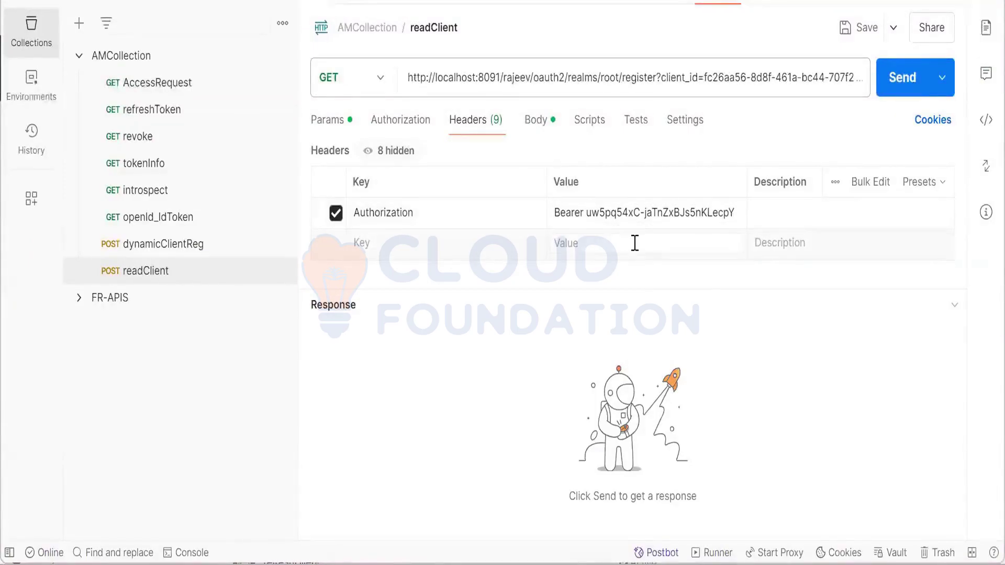
Send the readClient request and check the client name and client type in the JSON response
left_click(893, 82)
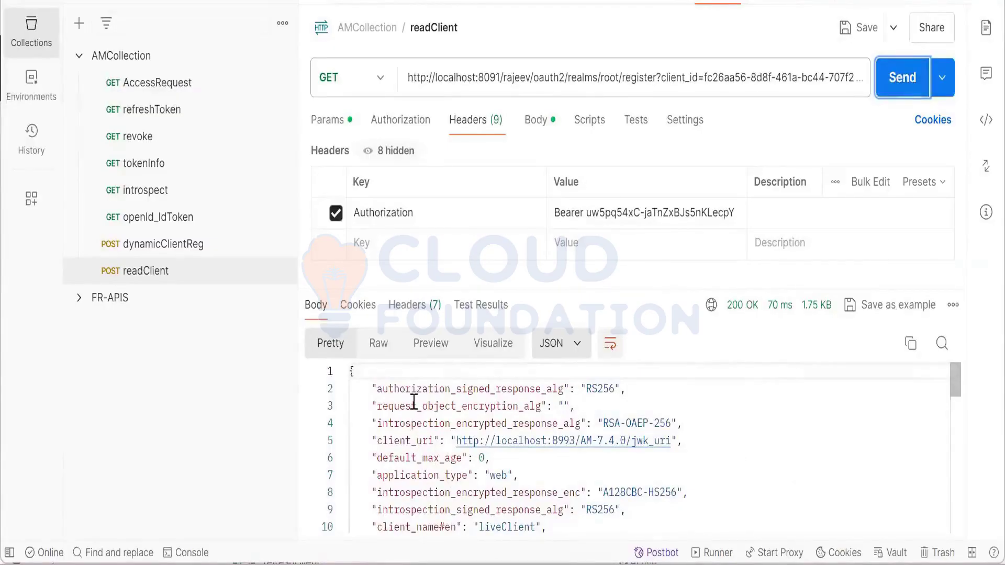
scroll(413, 406, "down", 2)
scroll(414, 405, "down", 2)
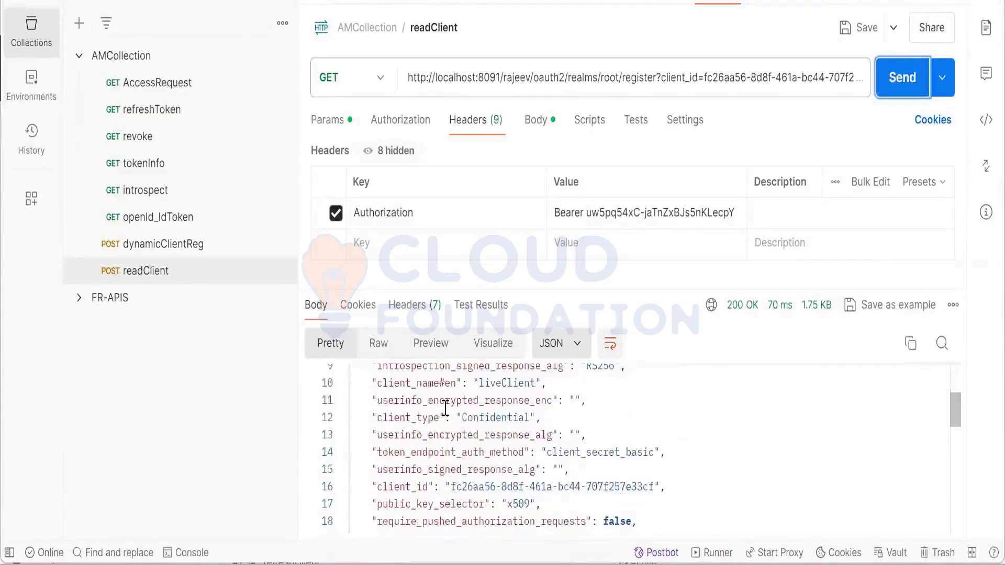
left_click(416, 415)
double_click(417, 417)
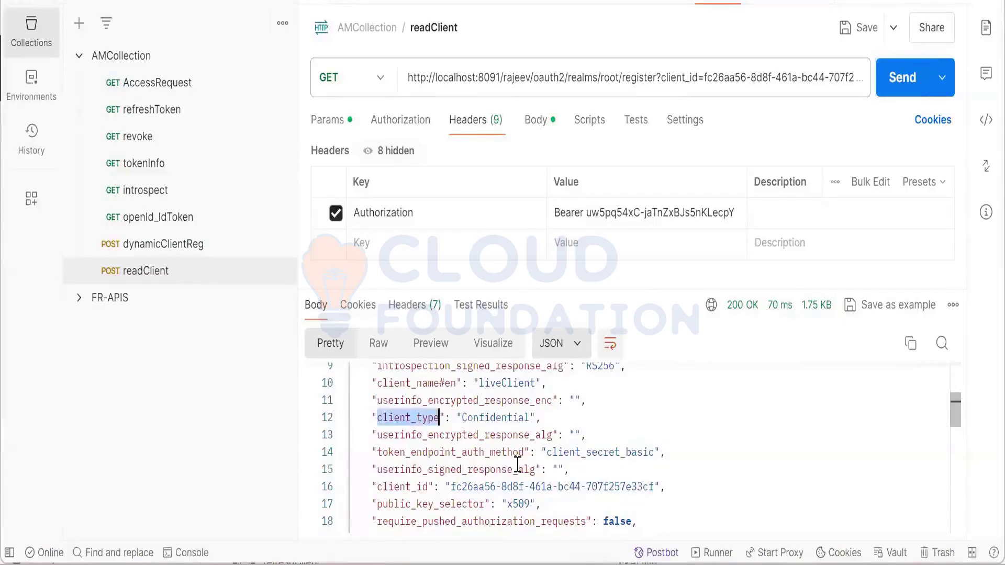
double_click(507, 383)
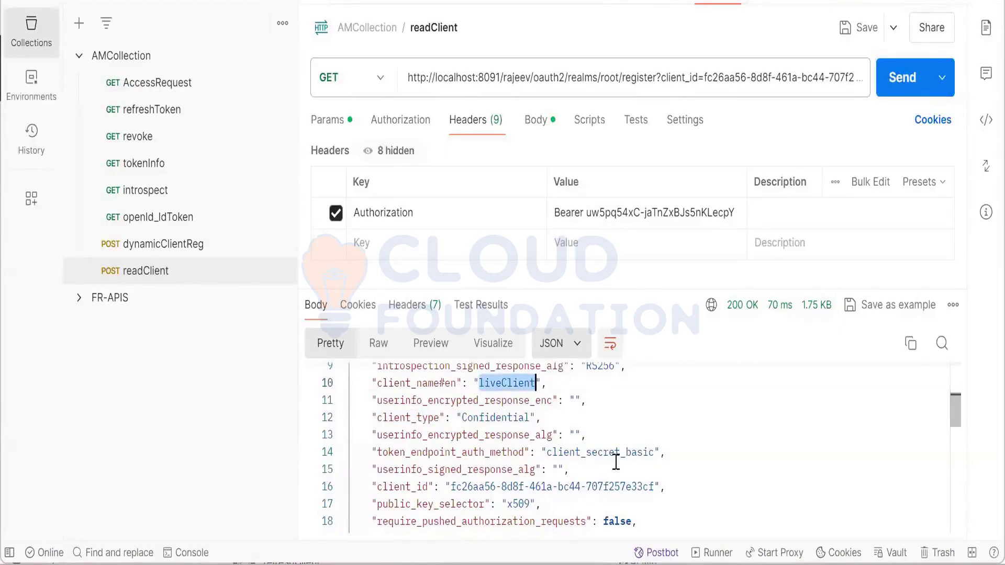
scroll(652, 455, "up", 2)
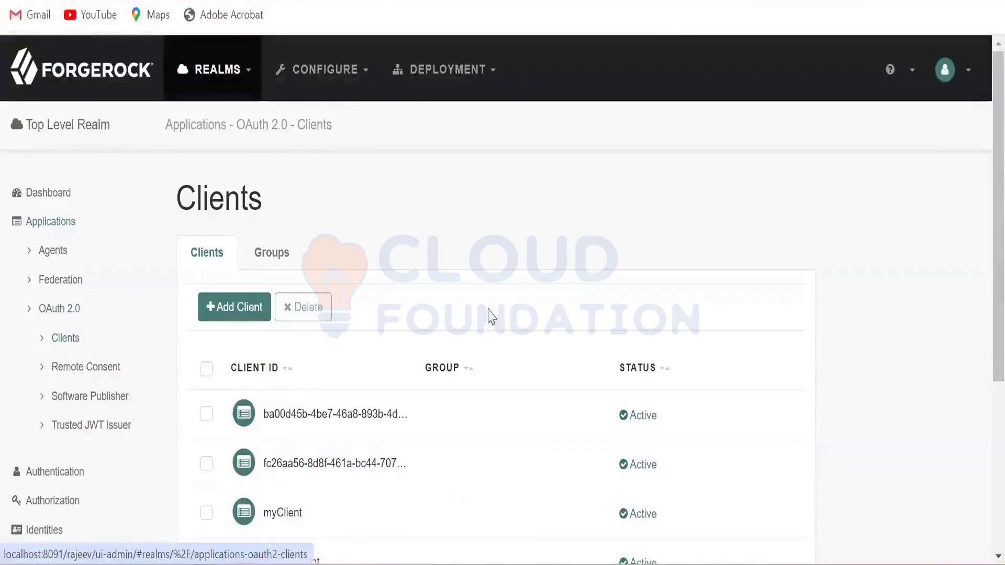
In the AM console, open the OAuth 2.0 client whose ID starts with fc26aa56 and examine its Core settings
scroll(489, 314, "down", 2)
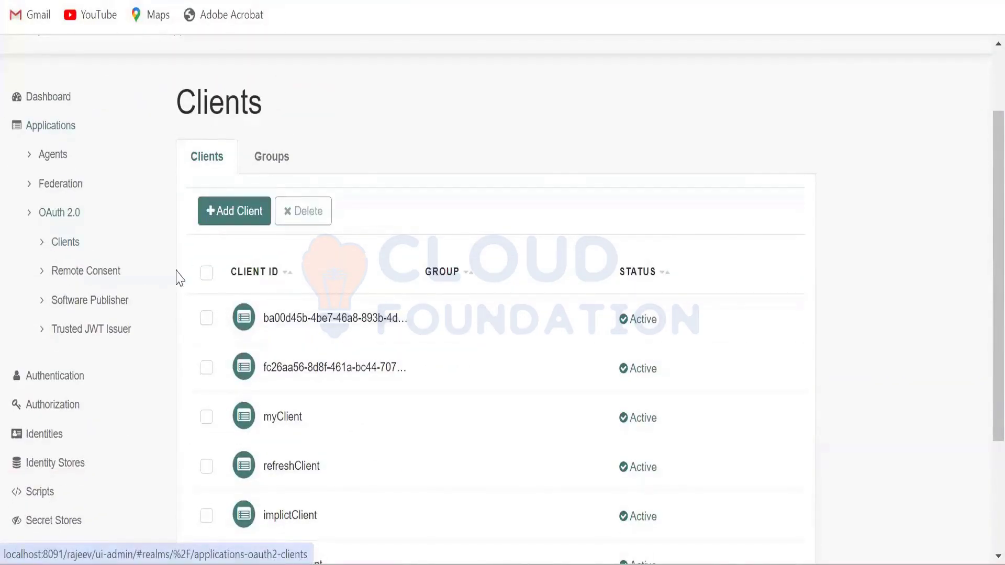
scroll(406, 356, "down", 2)
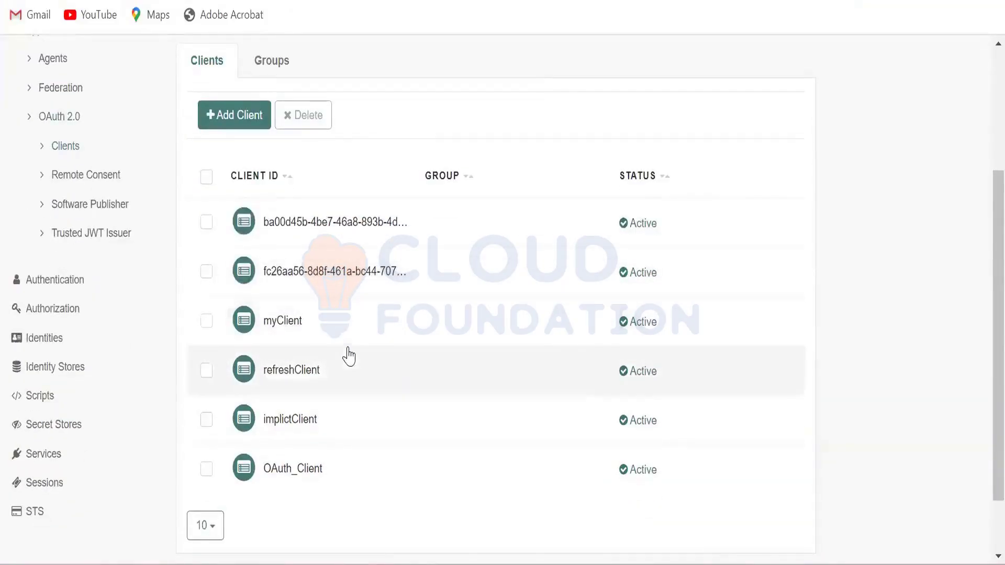
left_click(351, 282)
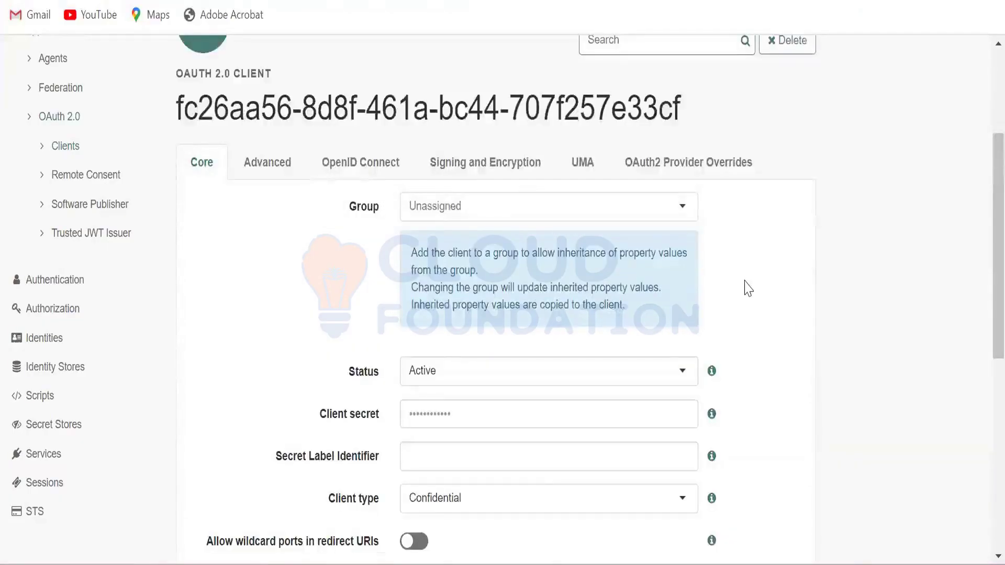
scroll(487, 377, "down", 4)
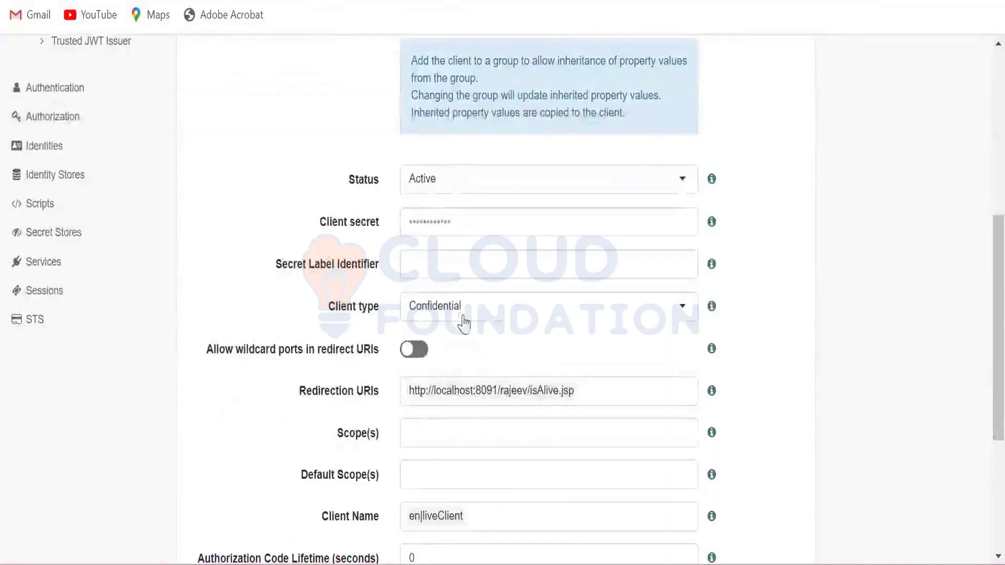
scroll(491, 335, "down", 2)
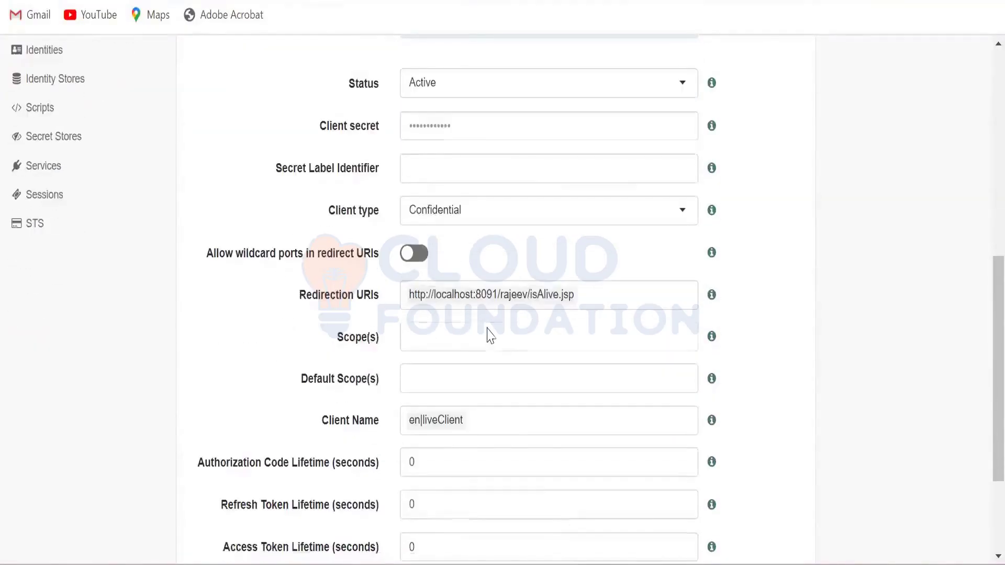
left_click(471, 335)
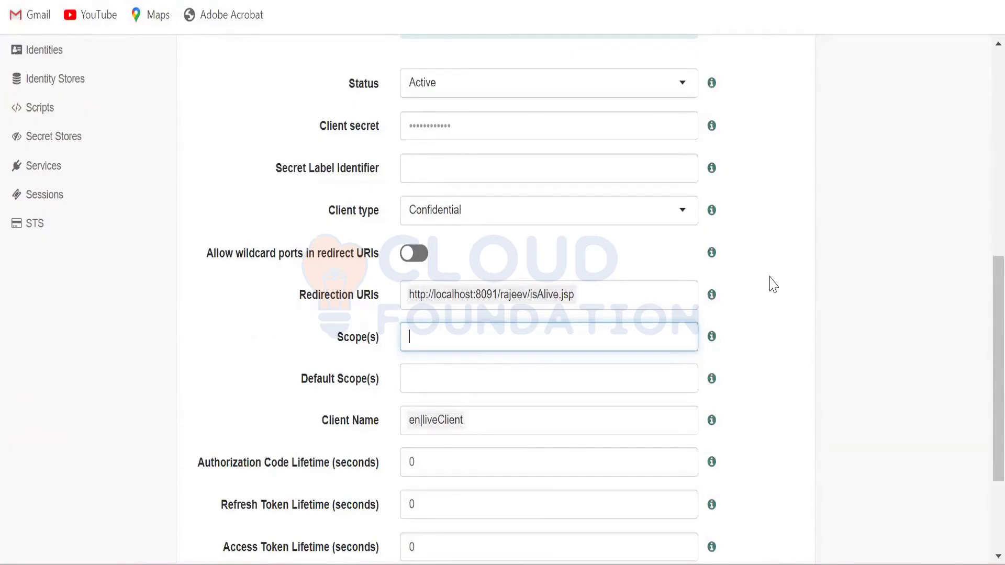
scroll(772, 285, "up", 4)
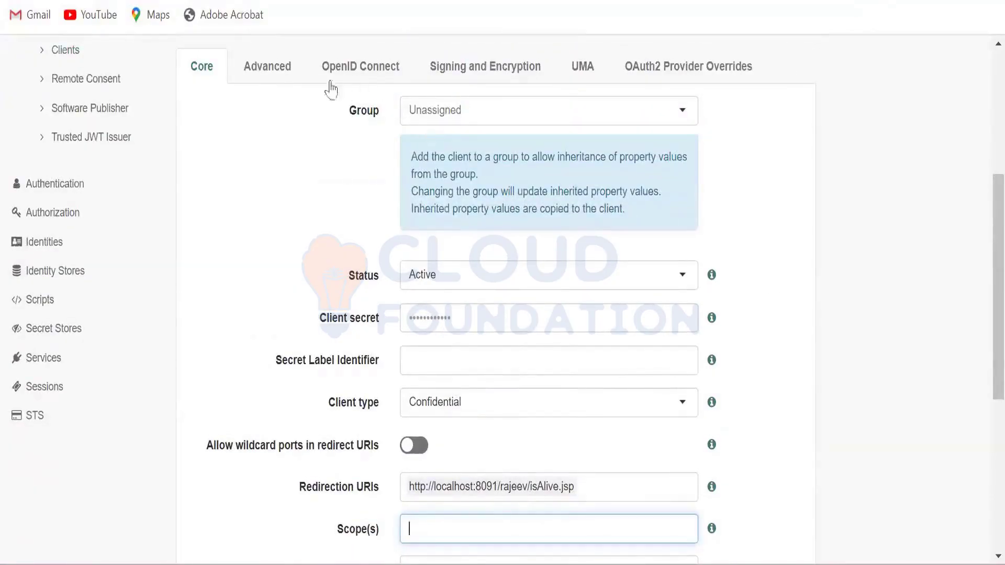
Examine the client's Advanced settings, including the available grant types, and return to Postman
left_click(268, 70)
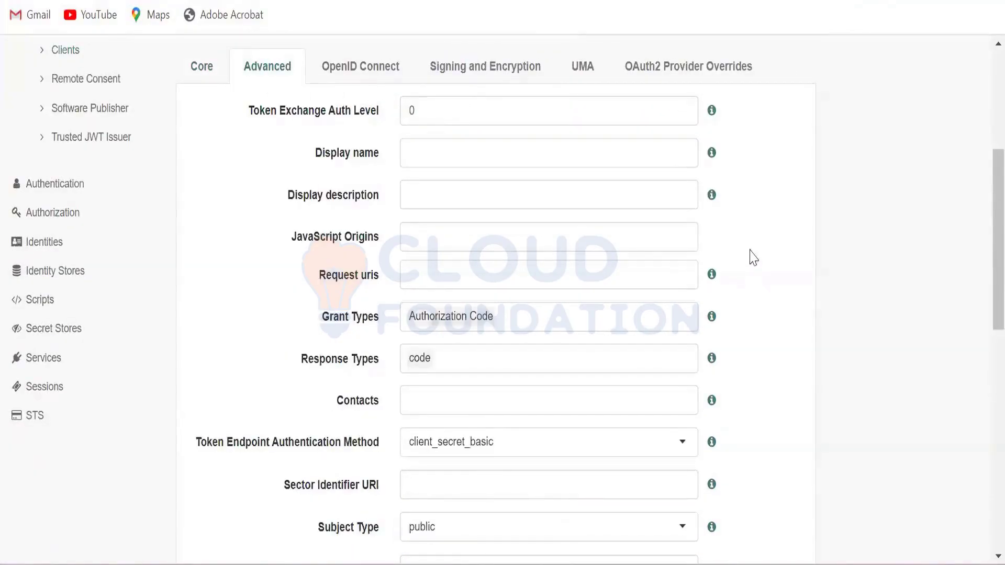
left_click(523, 316)
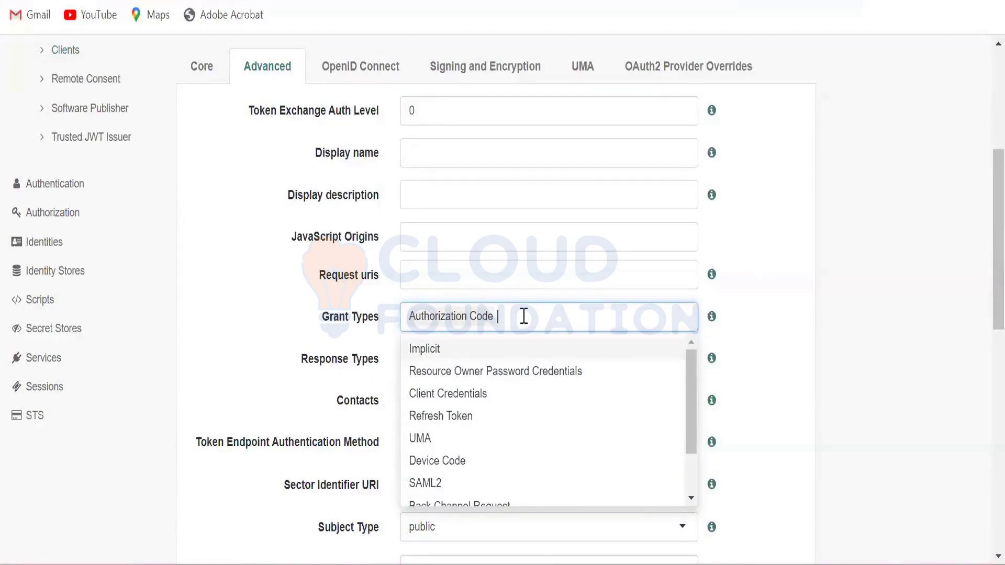
left_click(765, 316)
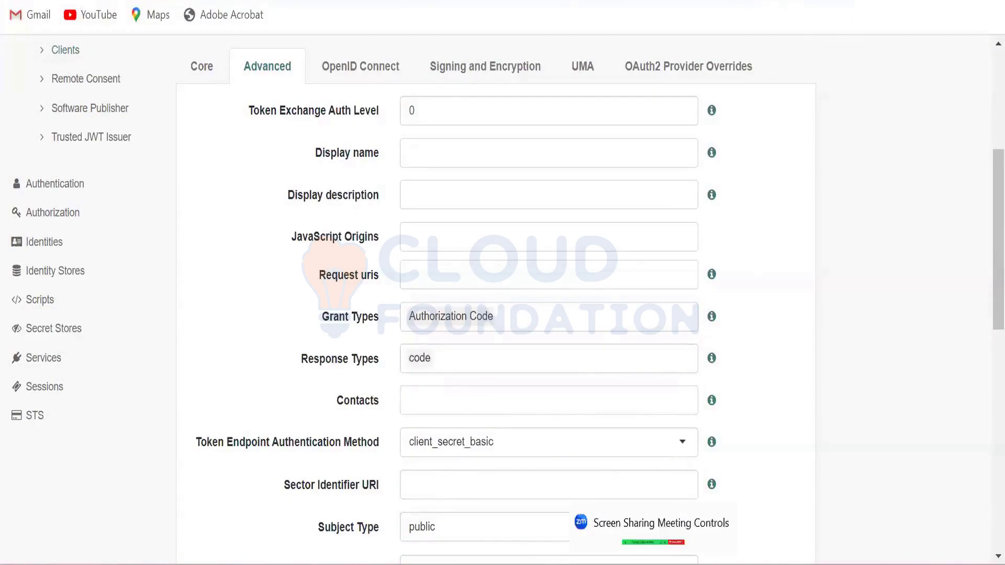
key("alt+Tab")
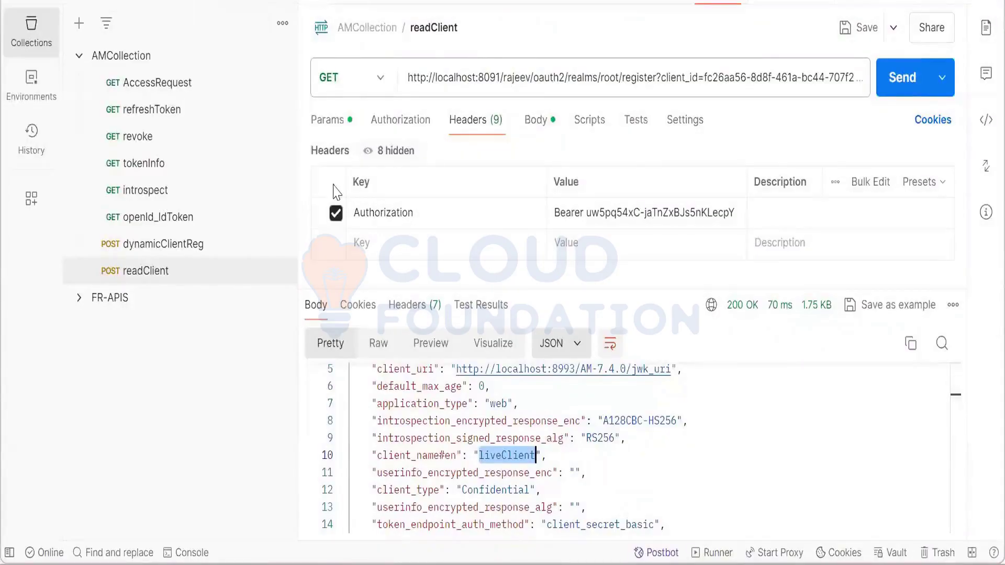
right_click(167, 276)
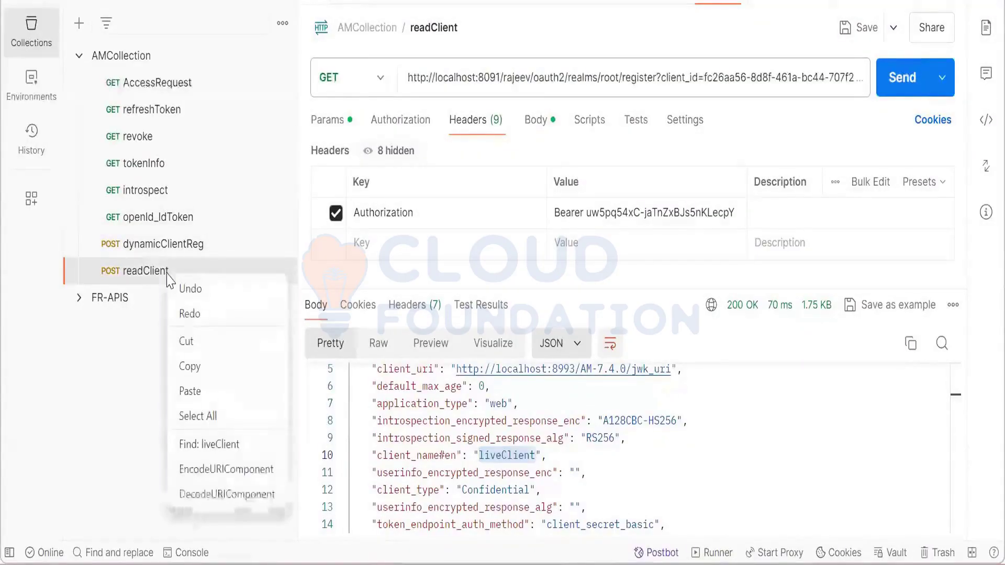
left_click(203, 375)
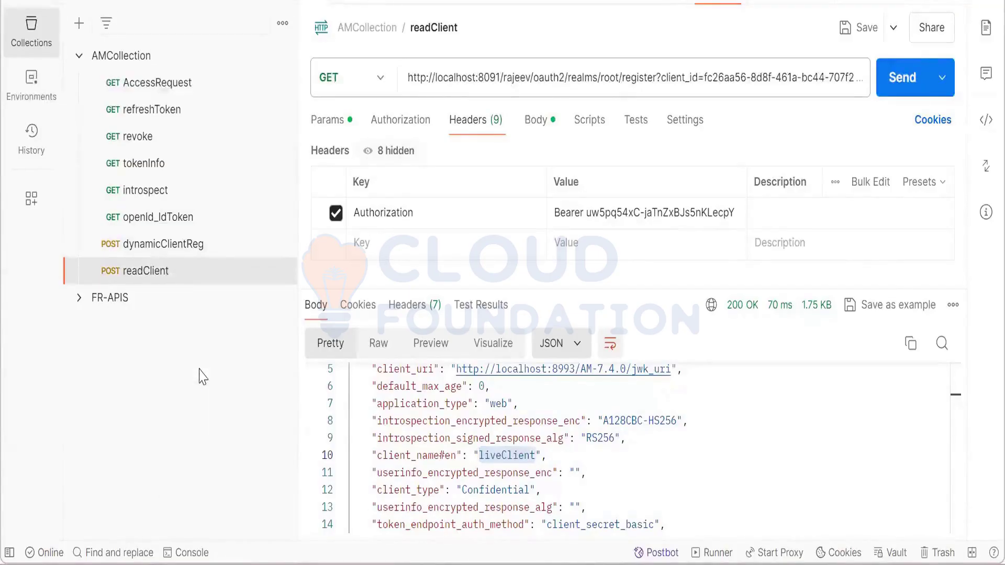
right_click(154, 275)
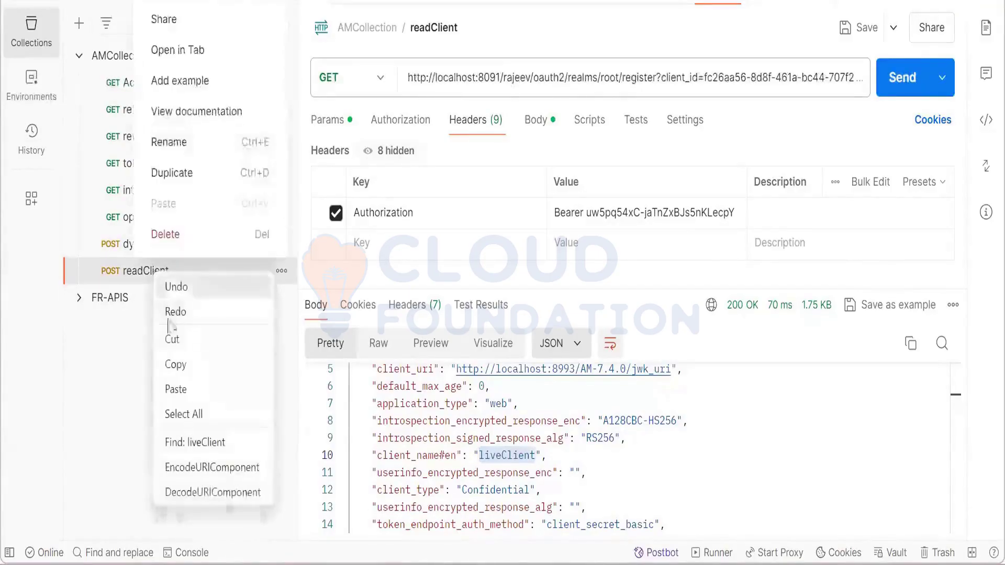
left_click(148, 369)
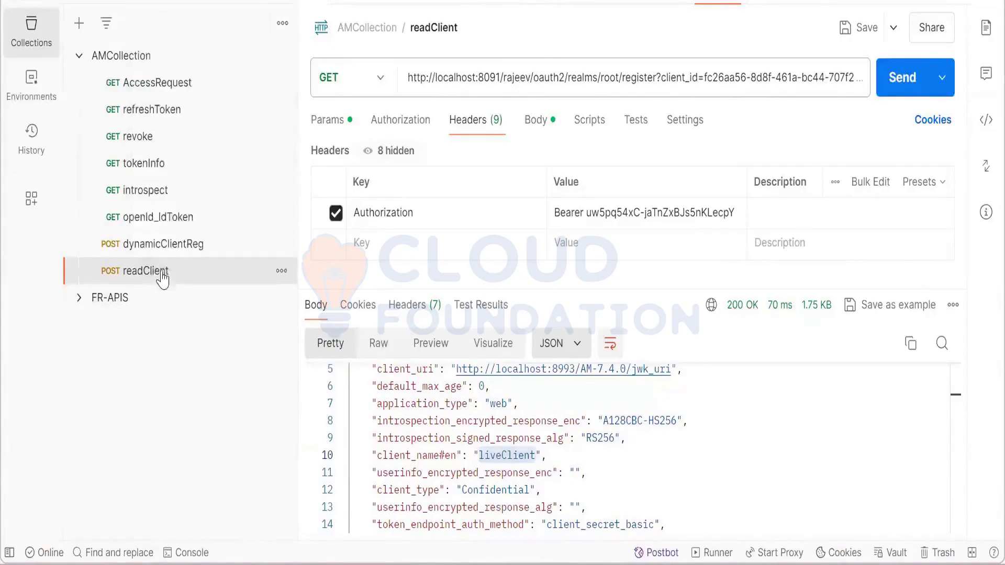
right_click(162, 278)
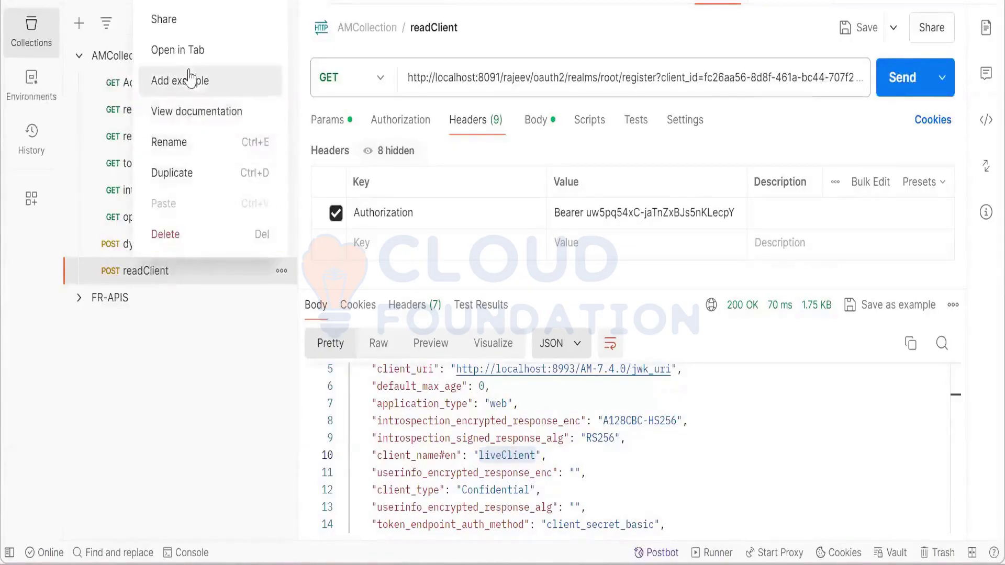
left_click(189, 379)
Duplicate the readClient request in AMCollection and rename the copy updateClient
left_click(281, 271)
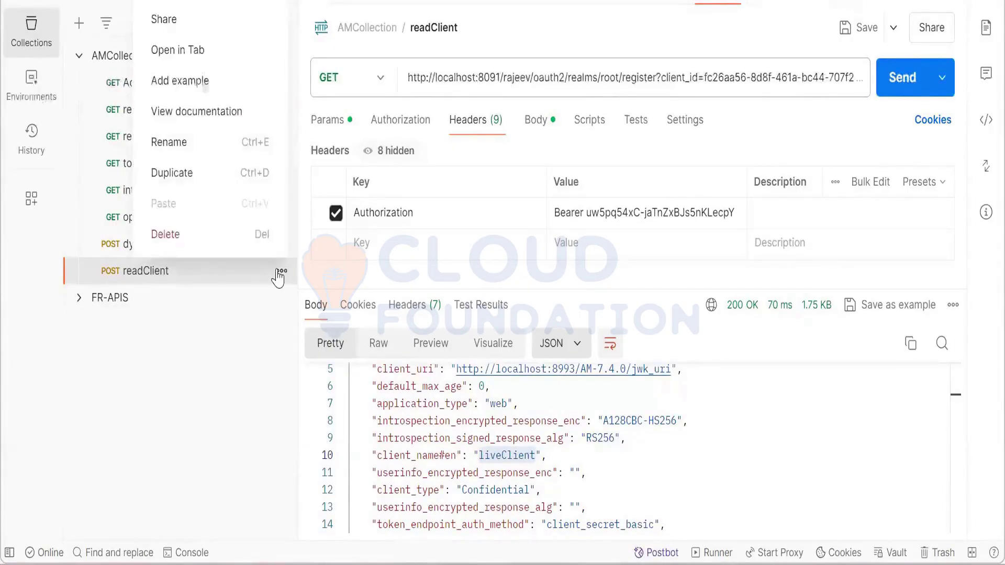
left_click(217, 172)
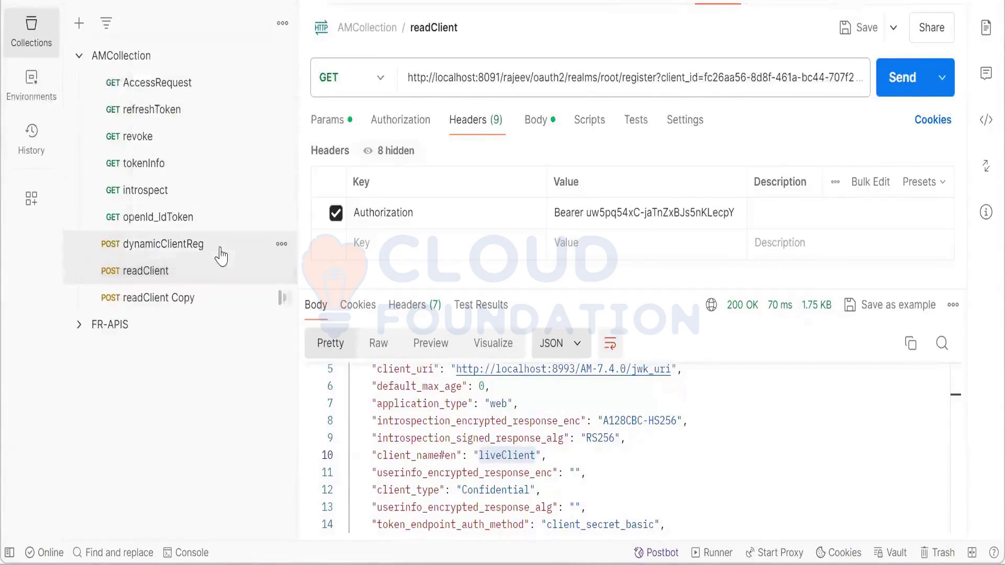
left_click(203, 306)
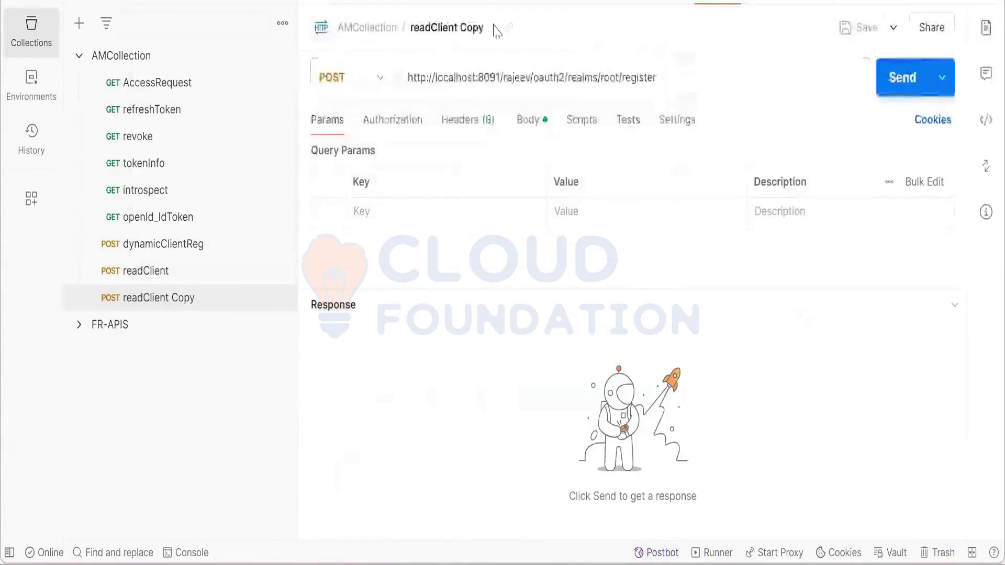
left_click(482, 27)
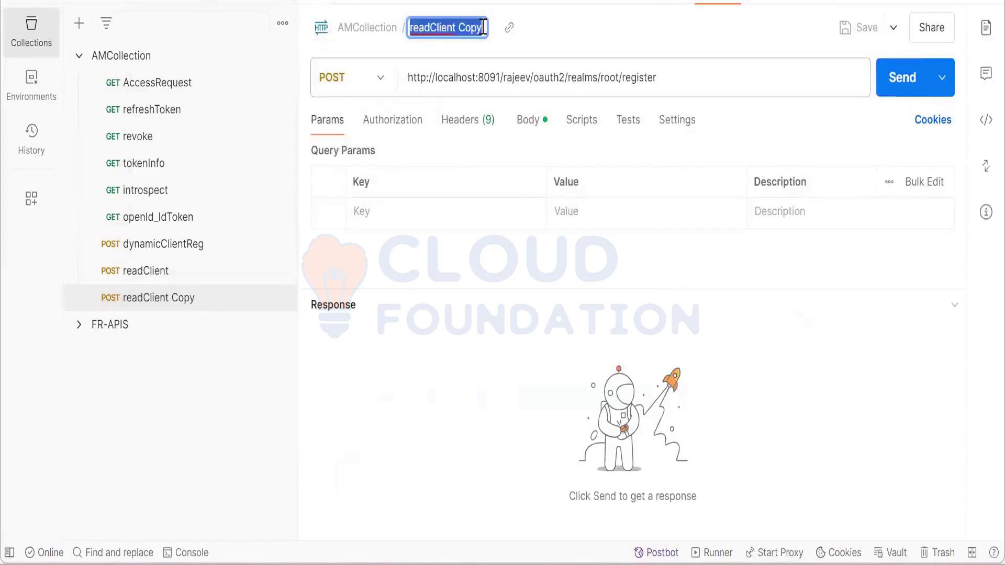
key("BackSpace")
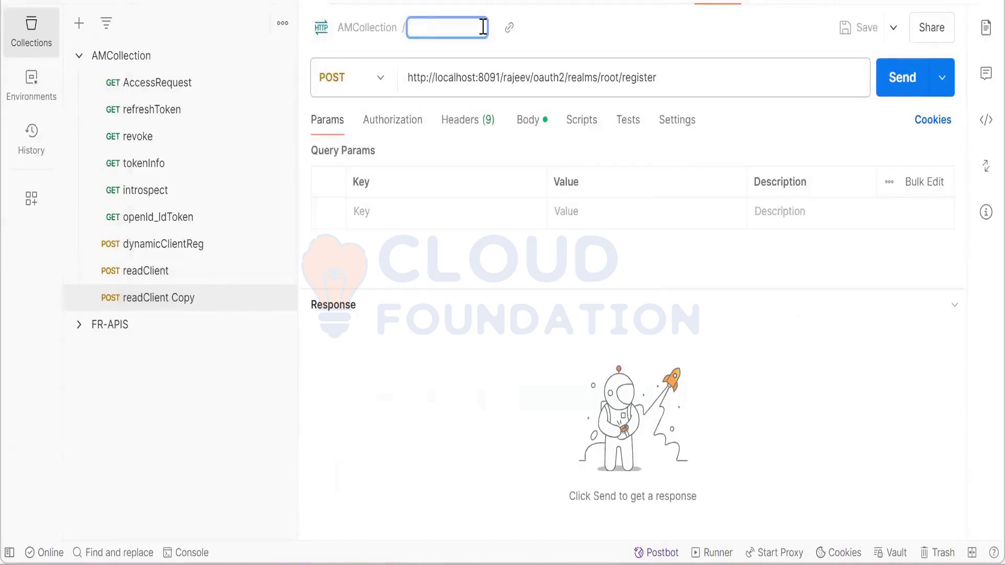
type("updateClient")
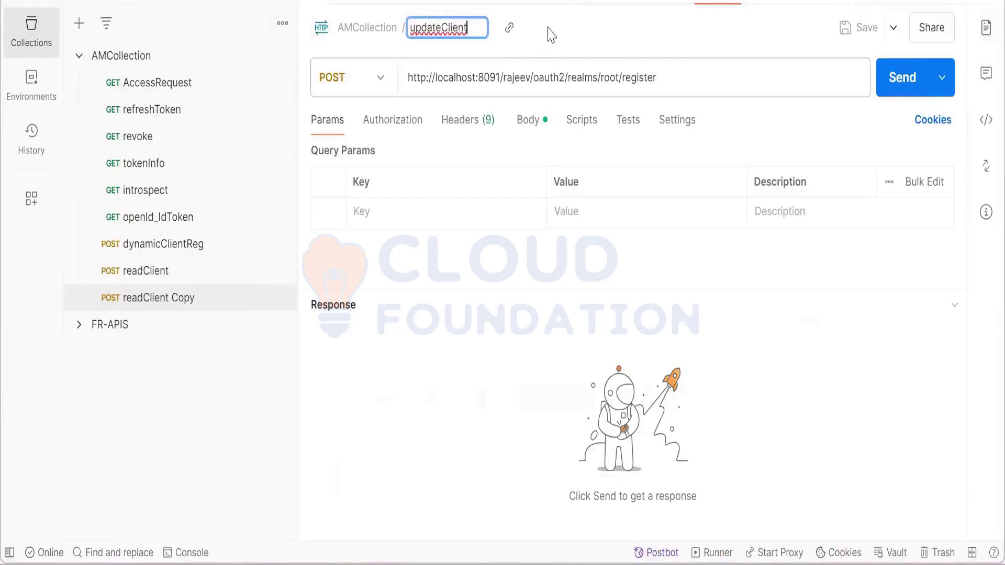
key("Return")
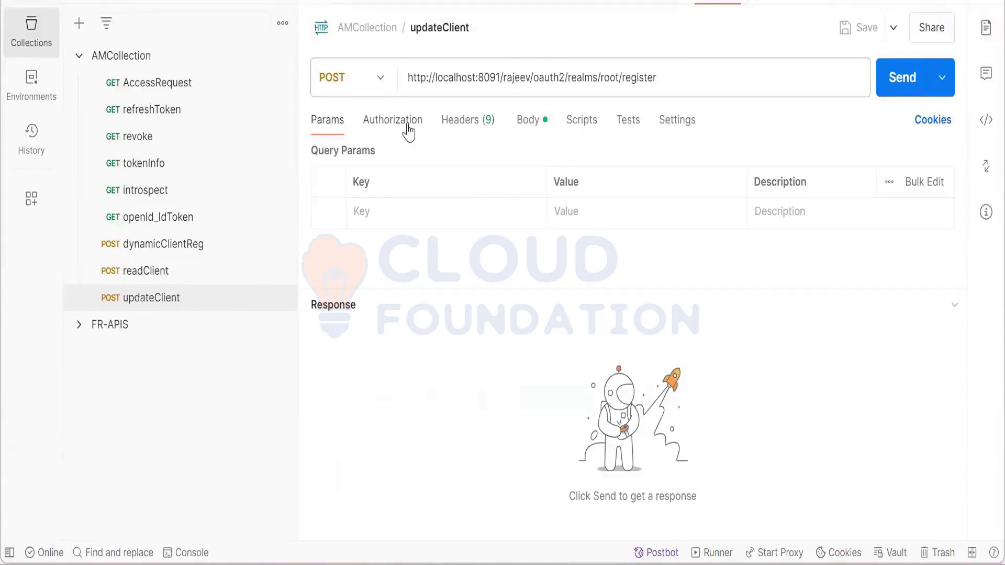
Replace the key of the updateClient request's only custom header with Authorization
left_click(413, 209)
left_click(394, 126)
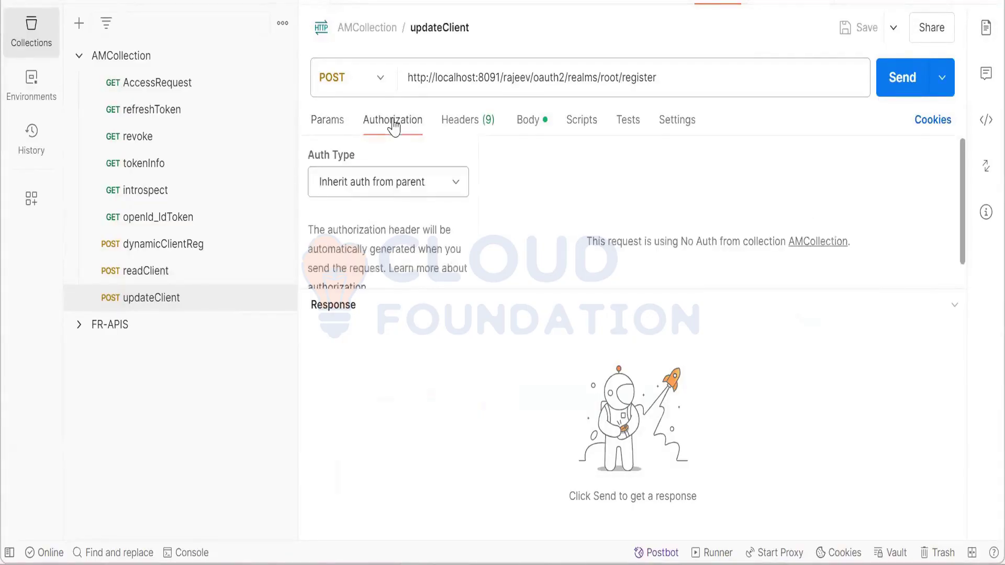
left_click(456, 126)
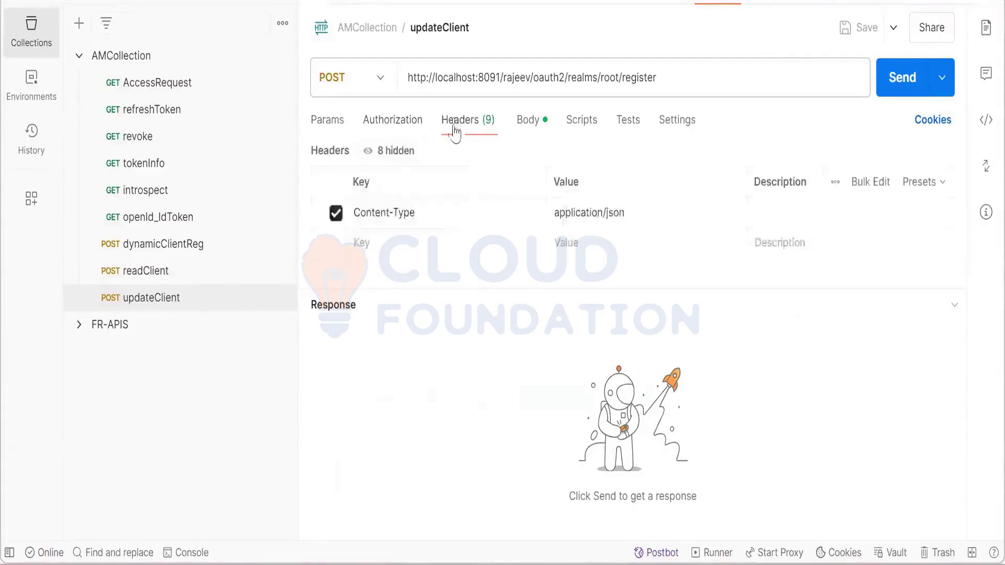
left_click(454, 213)
key("BackSpace")
key("BackSpace")
key("BackSpace")
key("BackSpace")
key("BackSpace")
key("BackSpace")
key("BackSpace")
key("BackSpace")
key("BackSpace")
key("BackSpace")
key("BackSpace")
key("BackSpace")
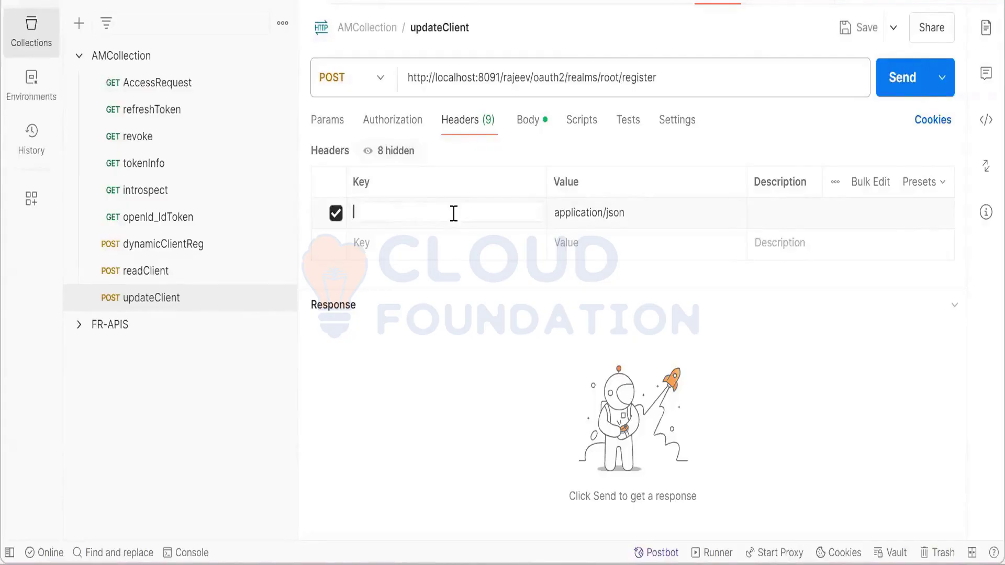
type("A")
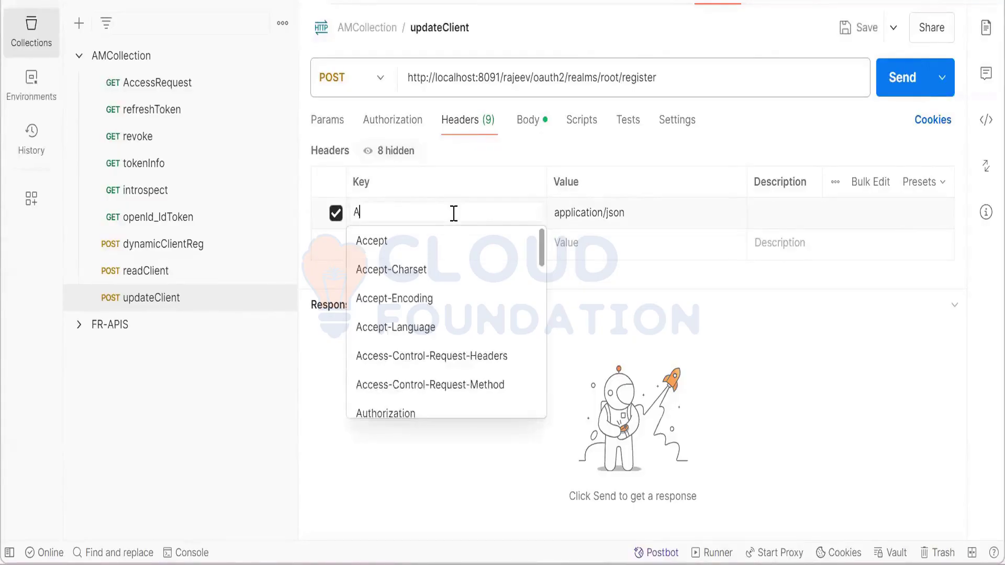
type("uth")
left_click(437, 242)
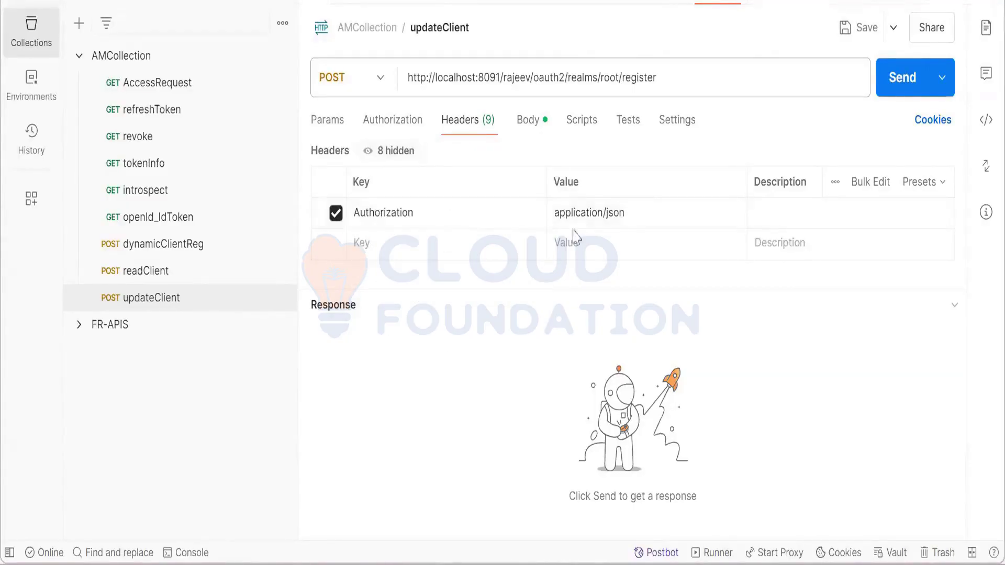
Set the Authorization header's value to the prefix "Bearer" followed by a space
left_click(634, 215)
key("BackSpace")
key("BackSpace")
key("BackSpace")
key("BackSpace")
key("BackSpace")
key("BackSpace")
key("BackSpace")
key("BackSpace")
key("BackSpace")
key("BackSpace")
key("BackSpace")
key("BackSpace")
key("BackSpace")
key("BackSpace")
key("BackSpace")
type("B")
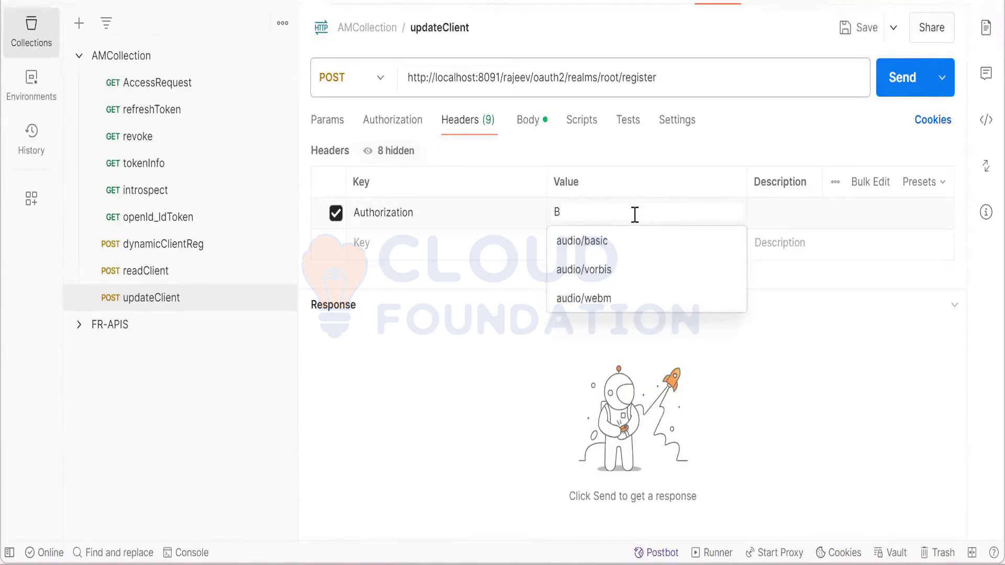
type("earer")
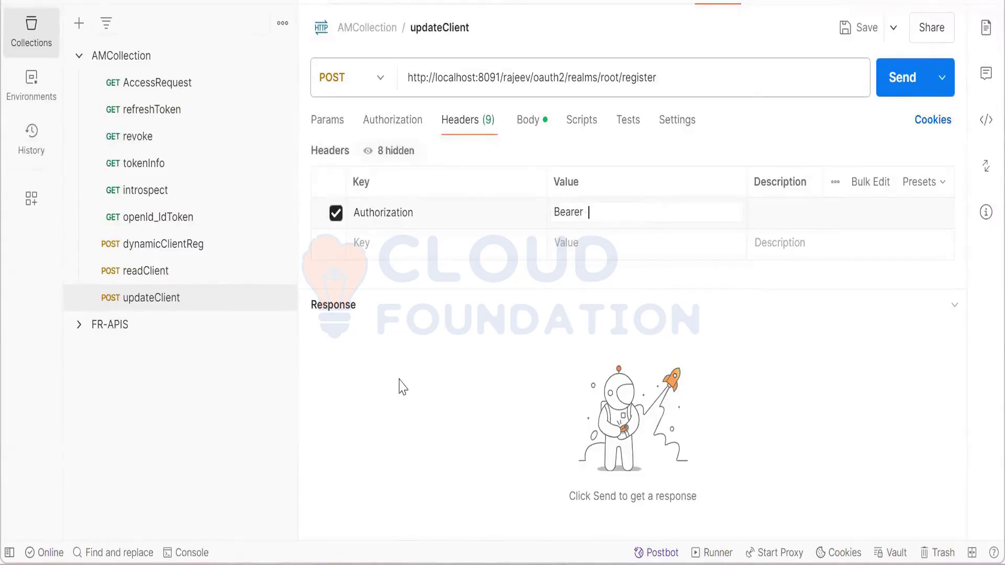
Copy the registration access token from the registration response in the text editor and paste it after Bearer in Postman's Authorization header
key("alt+Tab")
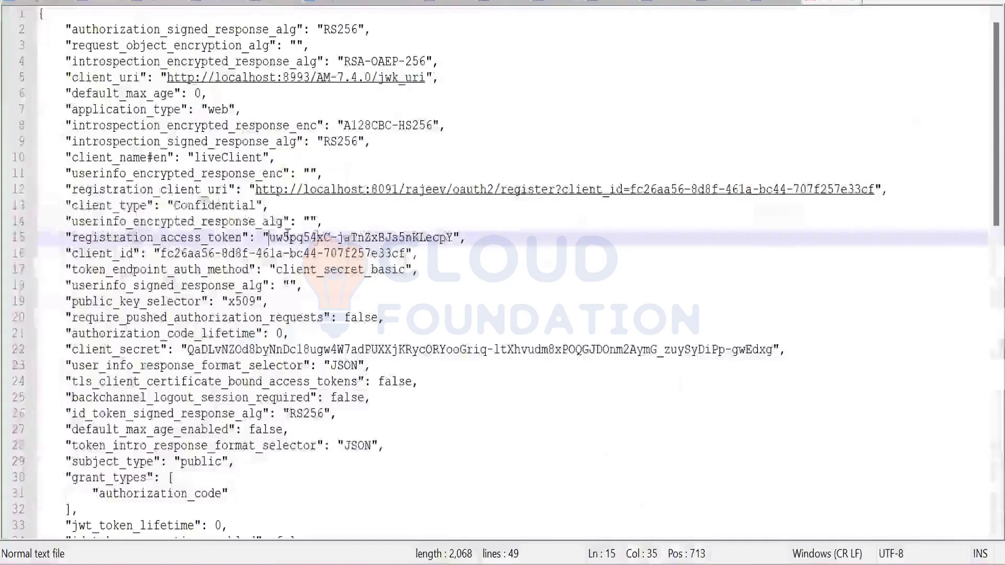
left_click(453, 238, "shift")
key("ctrl+c")
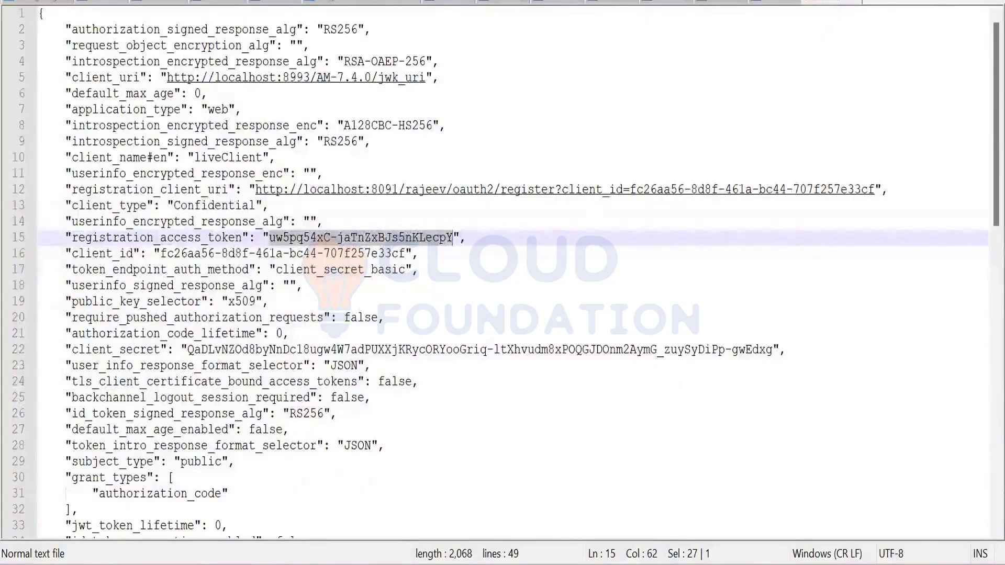
key("alt+Tab")
left_click(594, 212)
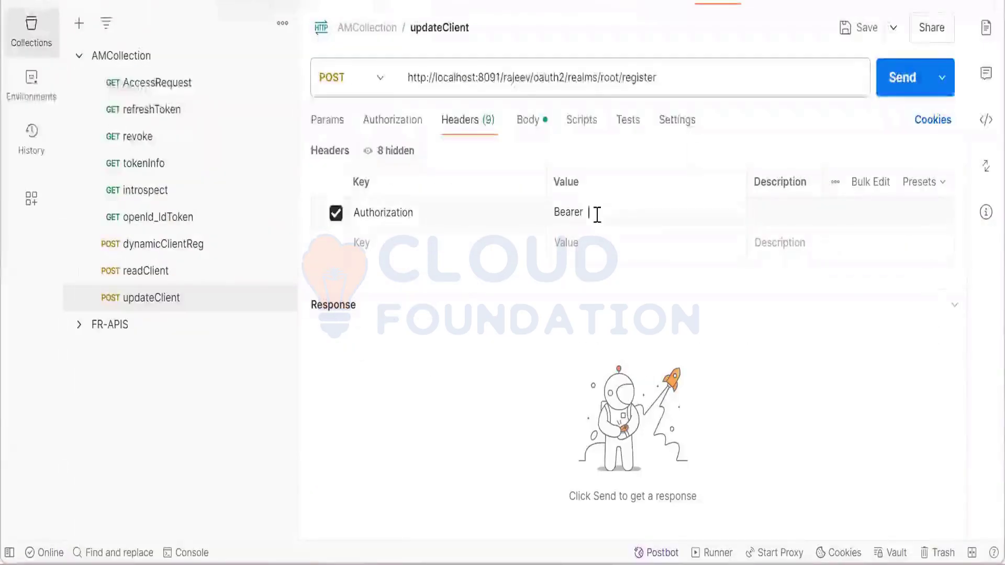
key("ctrl+v")
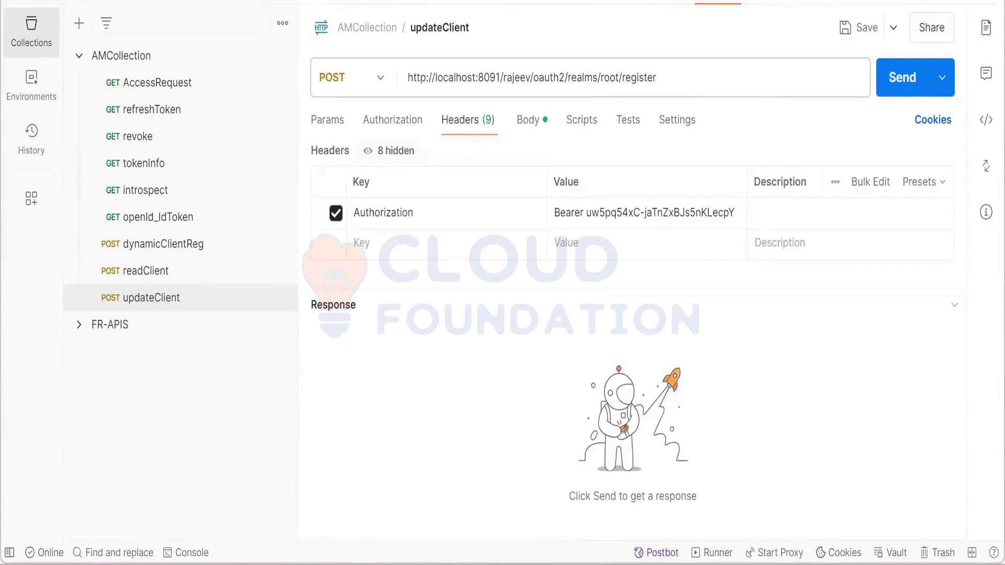
Open the updateClient request's raw JSON body and review its redirect_uris, client_name#en and client_uri entries
mouse_move(508, 505)
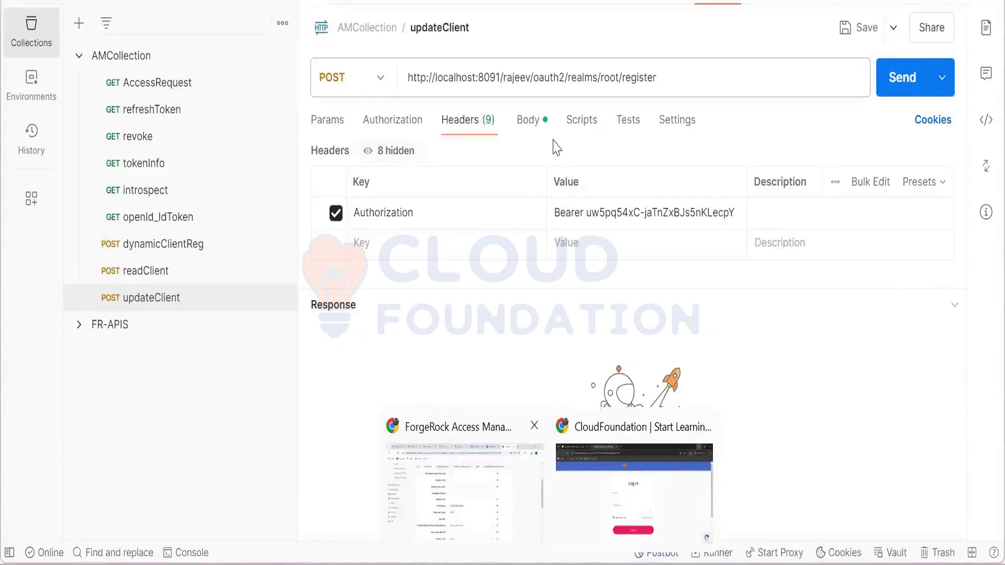
left_click(530, 120)
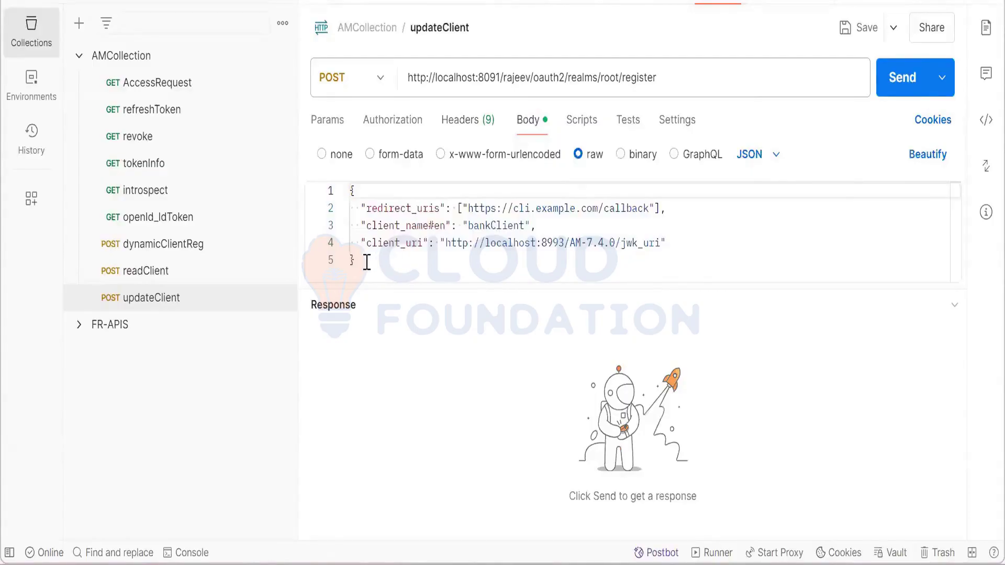
left_click_drag(366, 260, 349, 190)
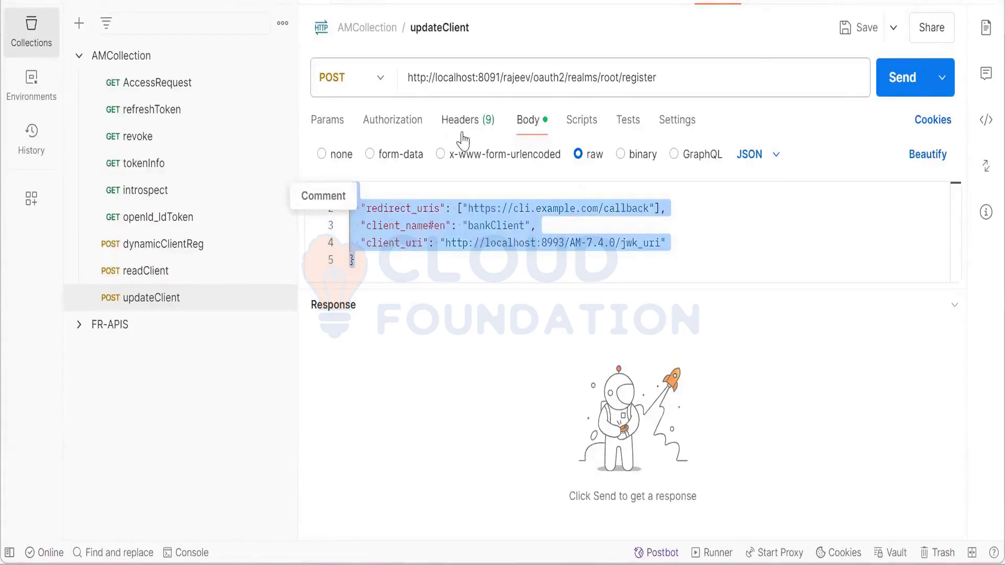
left_click(193, 301)
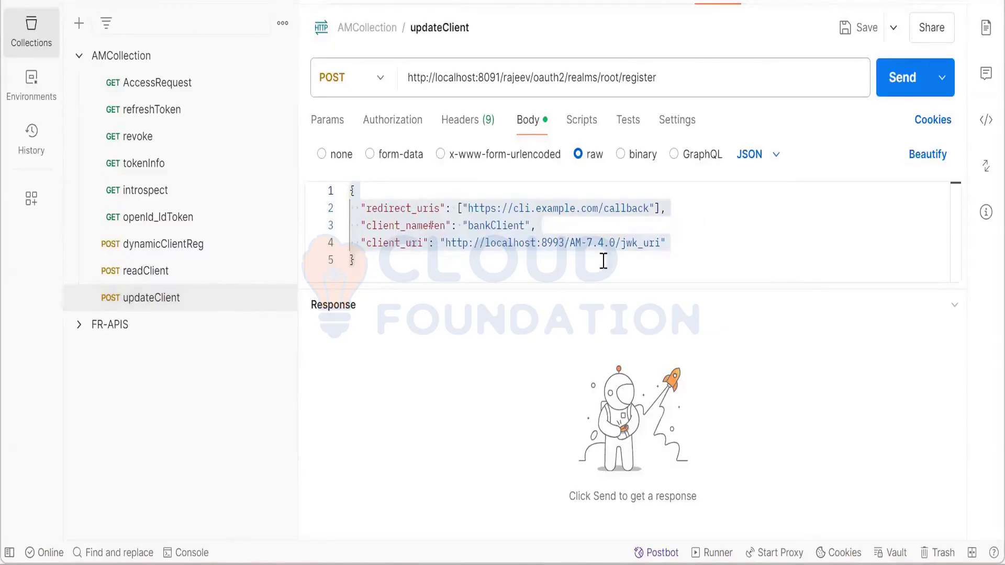
left_click(379, 268)
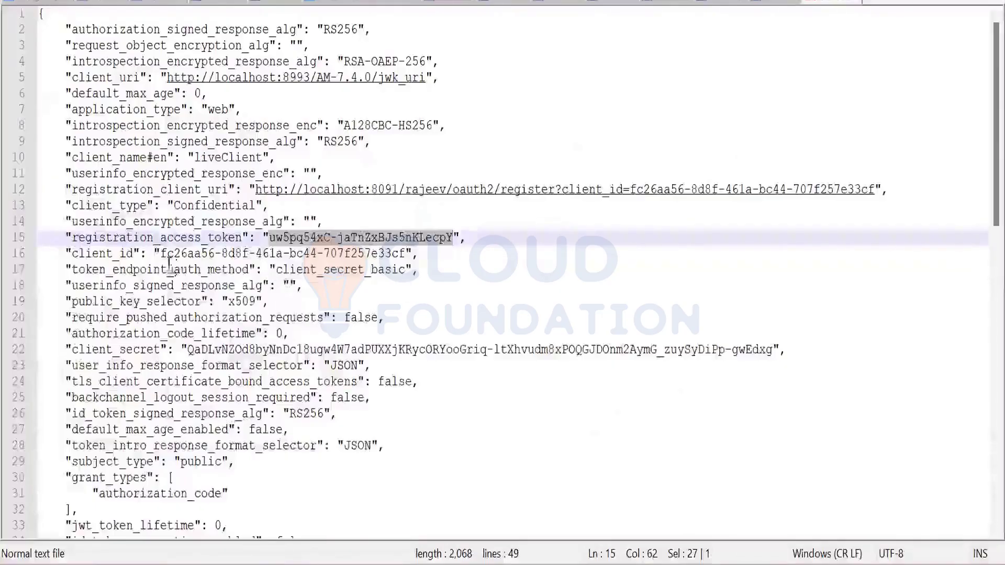
Copy the complete client_id entry, including its quotation marks, from the registration response in the text editor
left_click(161, 254)
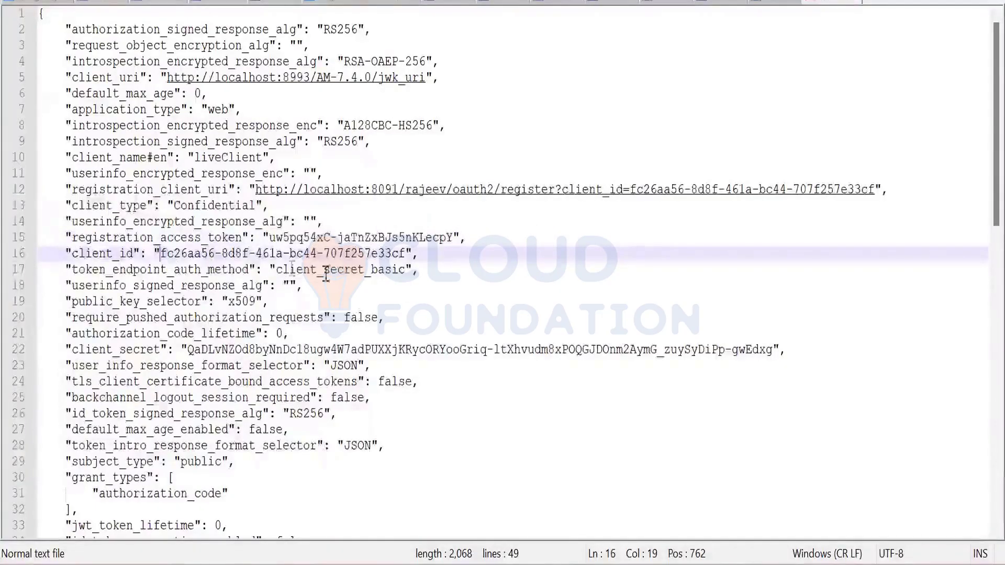
left_click(405, 254, "shift")
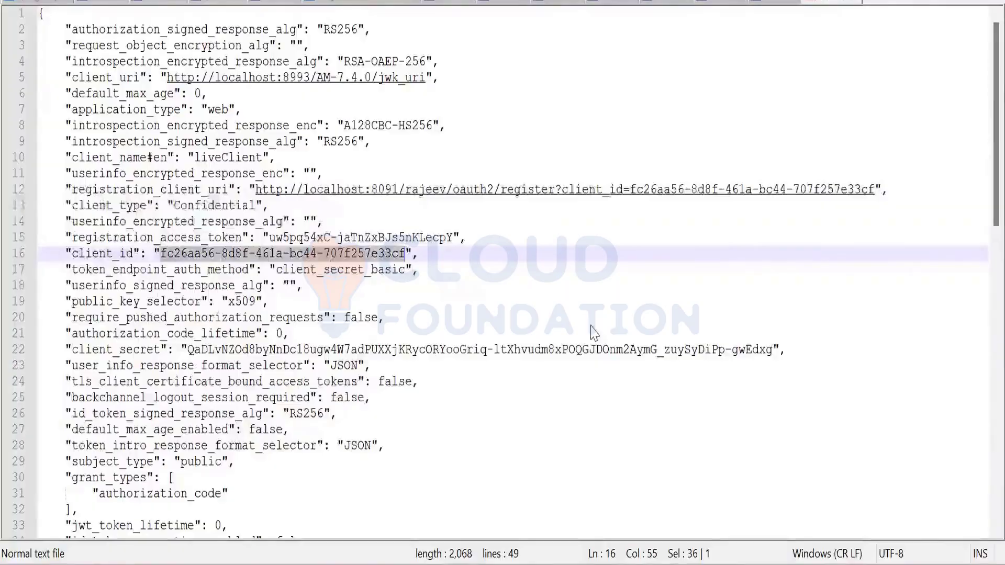
left_click(74, 256)
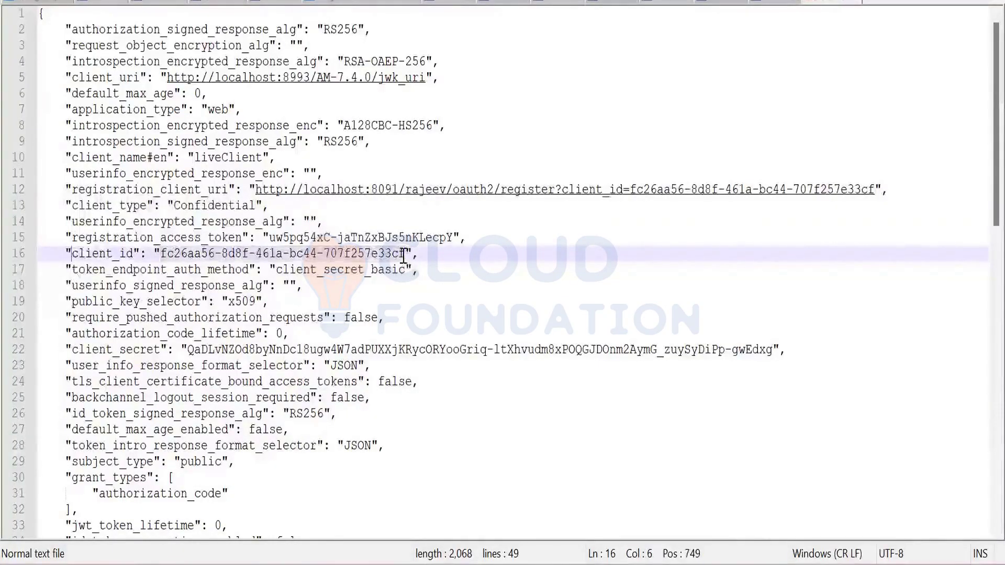
left_click(403, 253, "shift")
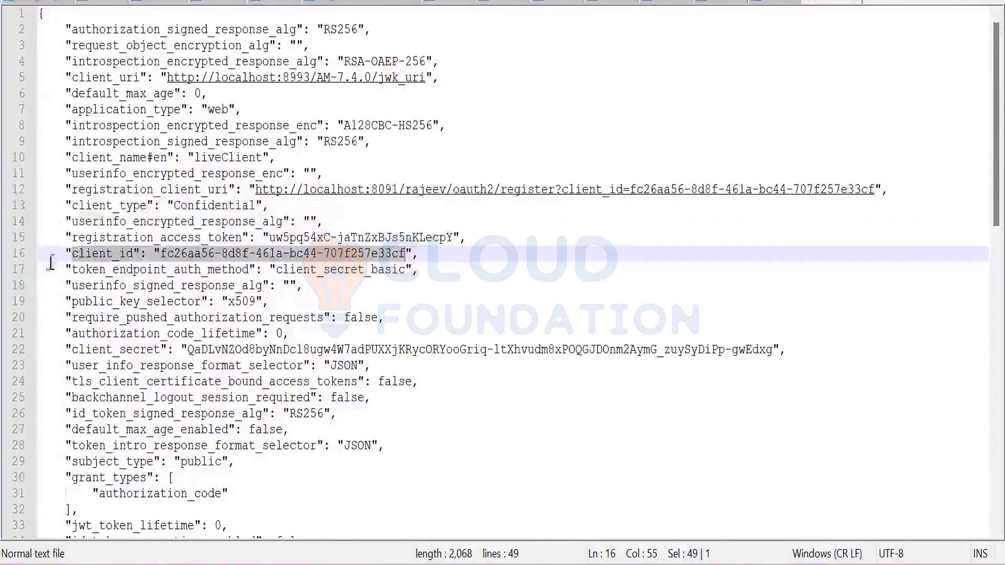
left_click(65, 253)
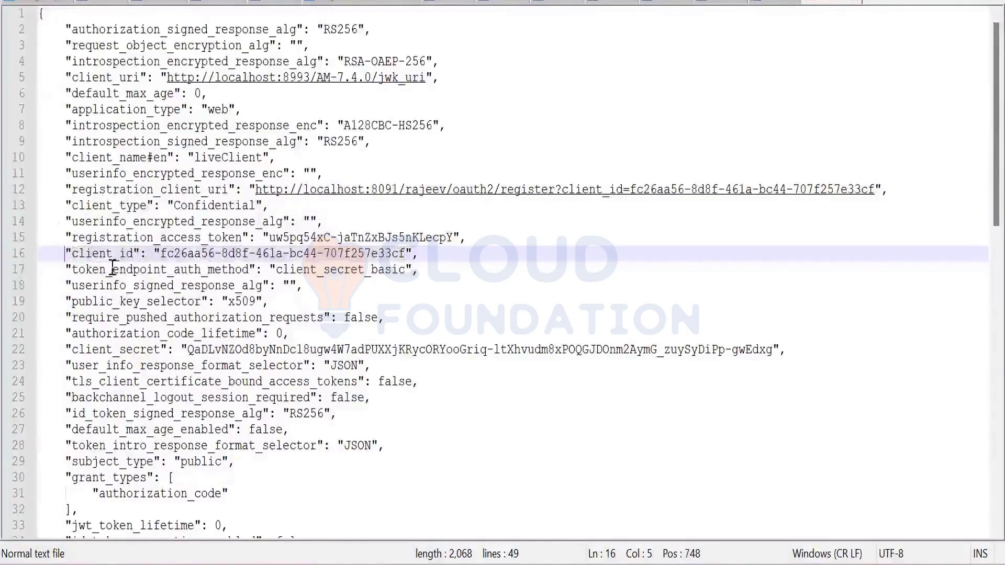
left_click(411, 253, "shift")
key("ctrl+c")
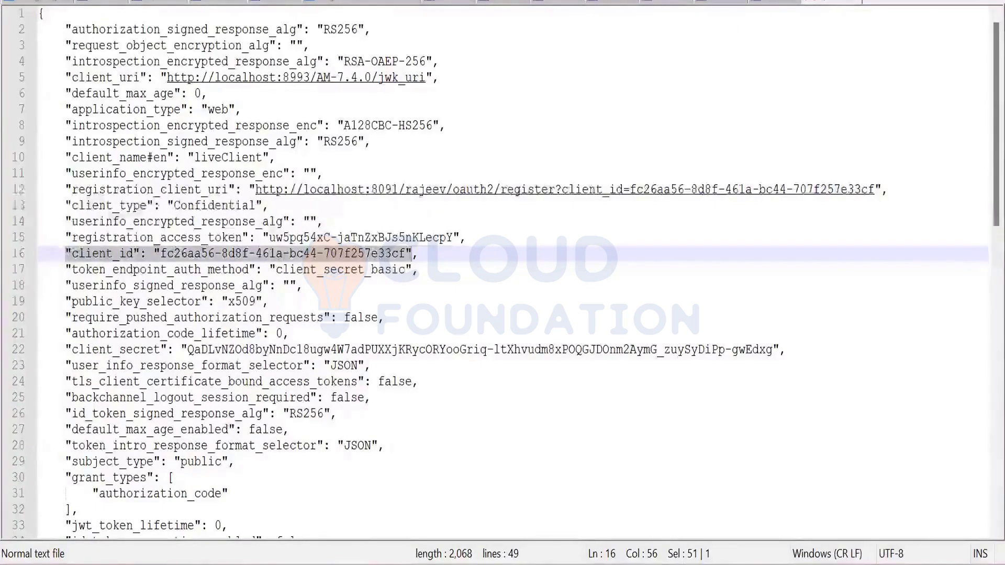
Paste the client_id entry on a new line below client_uri in Postman's request body and end both lines with commas
key("alt+Tab")
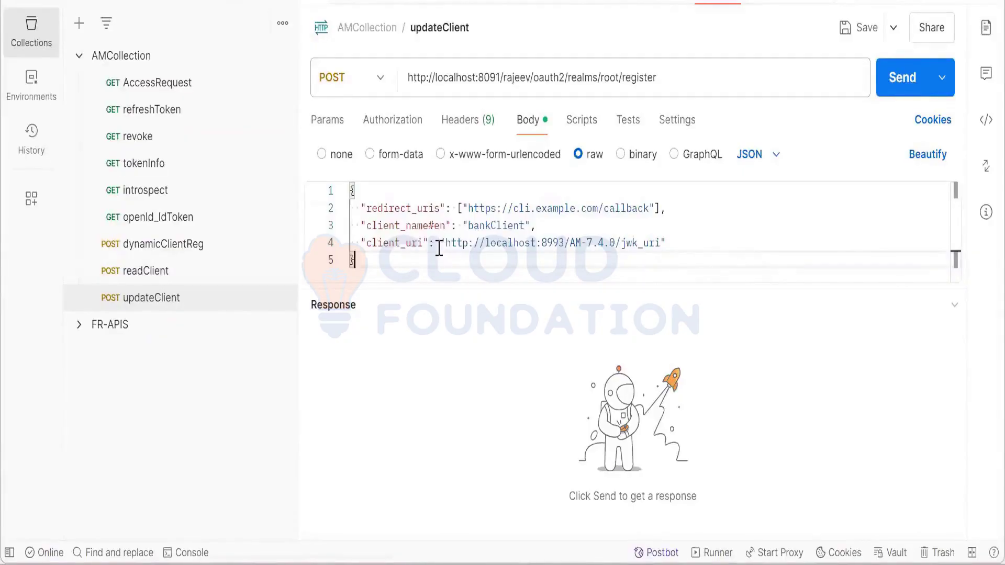
left_click(668, 243)
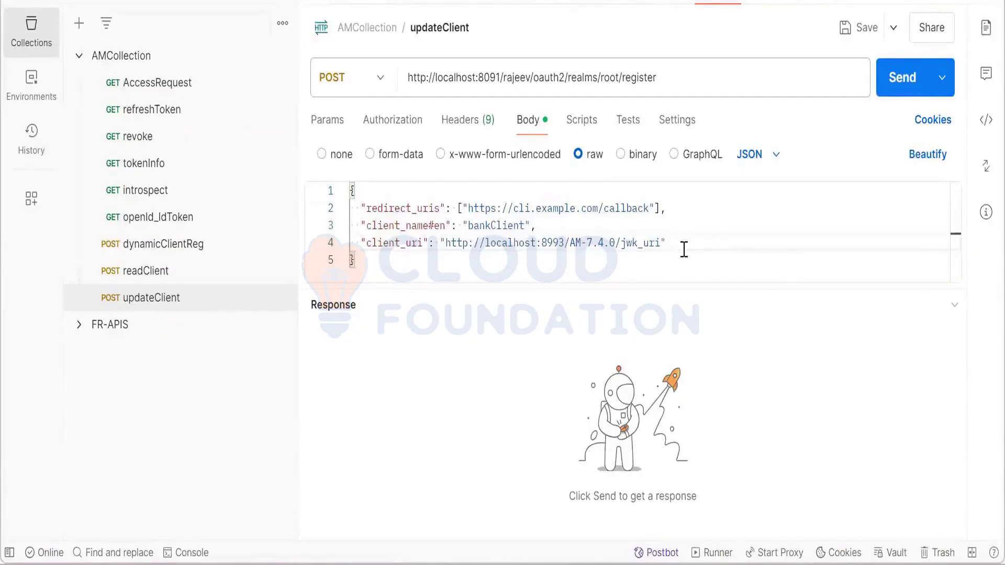
key("Return")
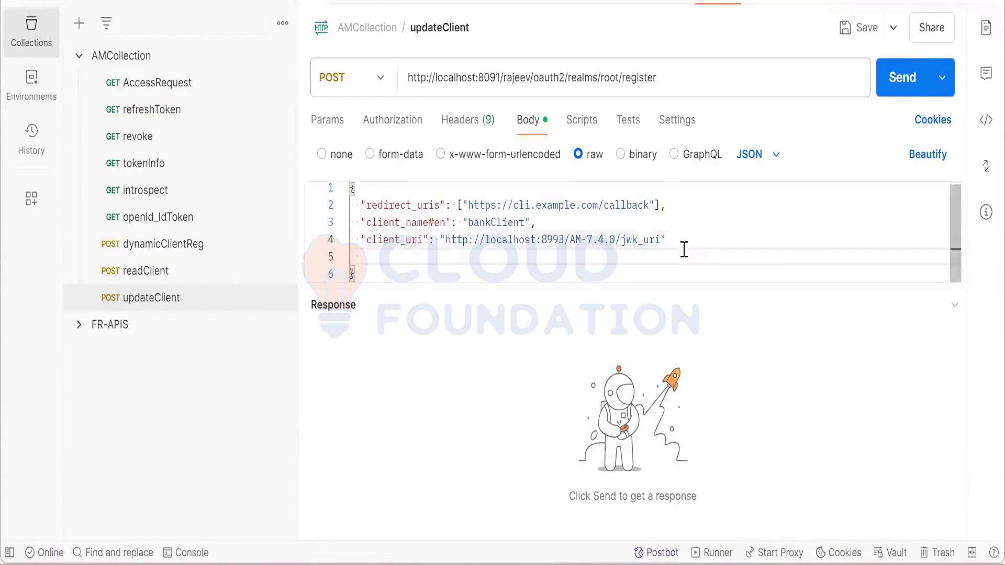
key("ctrl+v")
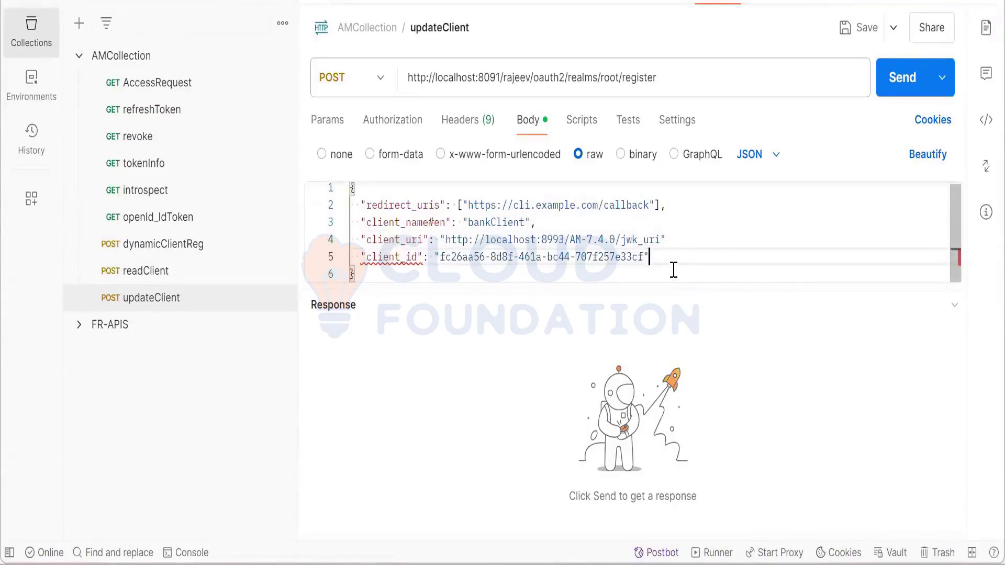
type(",")
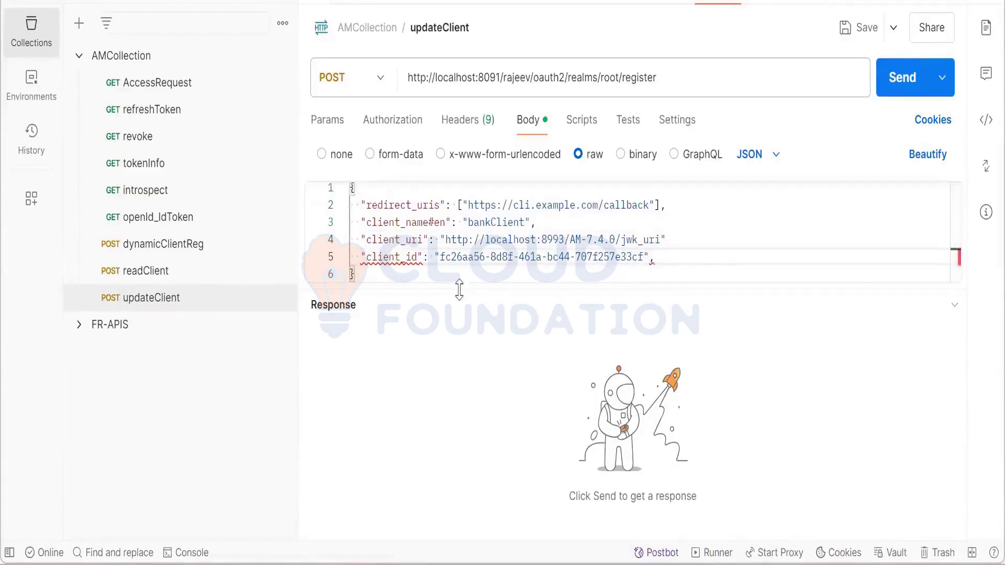
mouse_move(429, 261)
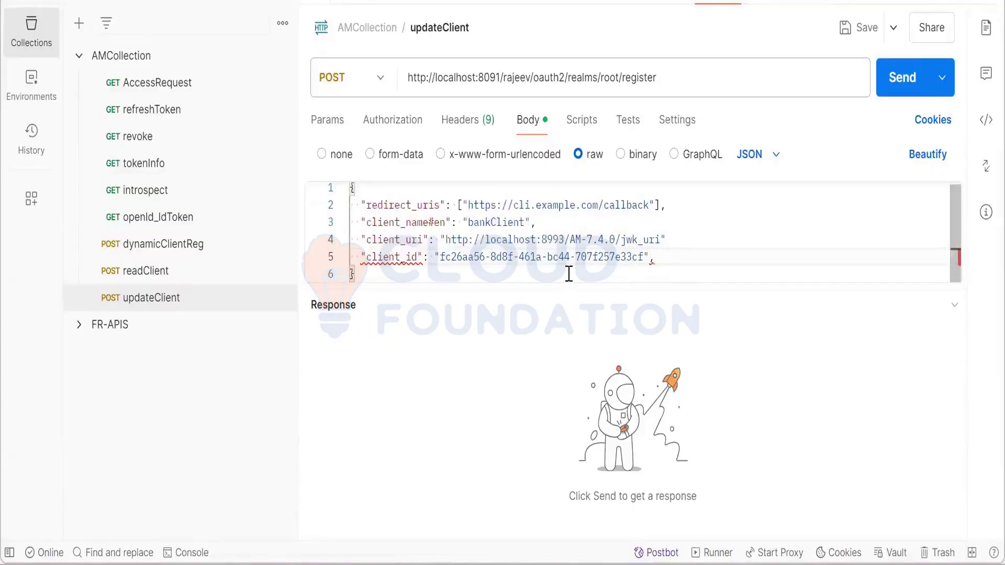
left_click(670, 245)
type(",")
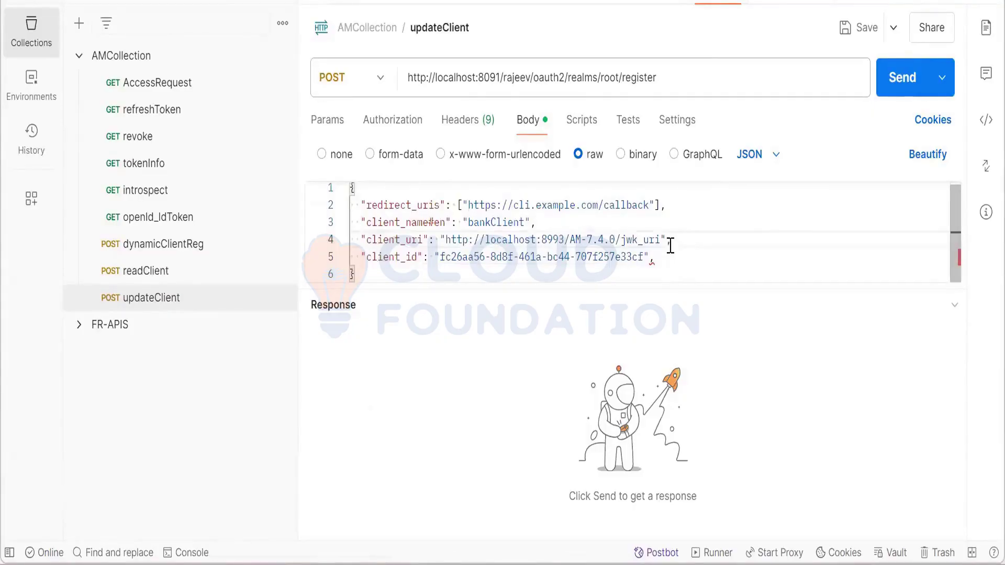
left_click(657, 264)
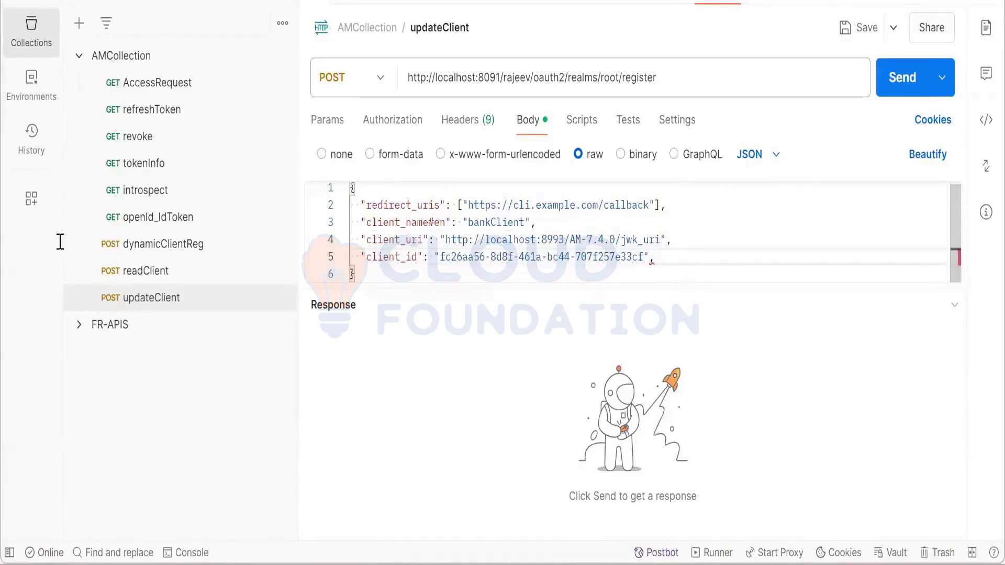
Copy the full client_secret entry from the registration response in the text editor and paste it on a new line below client_id in Postman
key("alt+Tab")
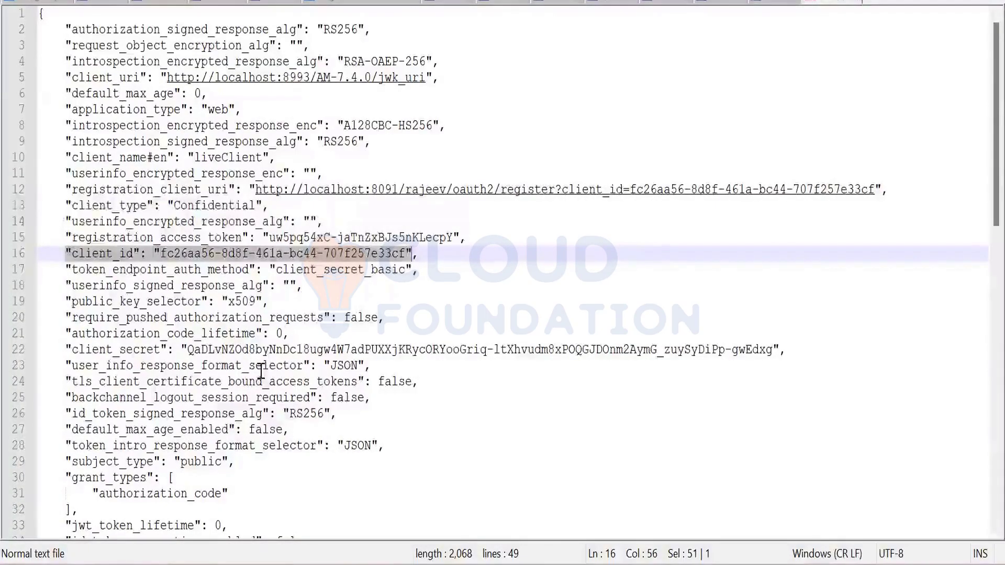
left_click(63, 349)
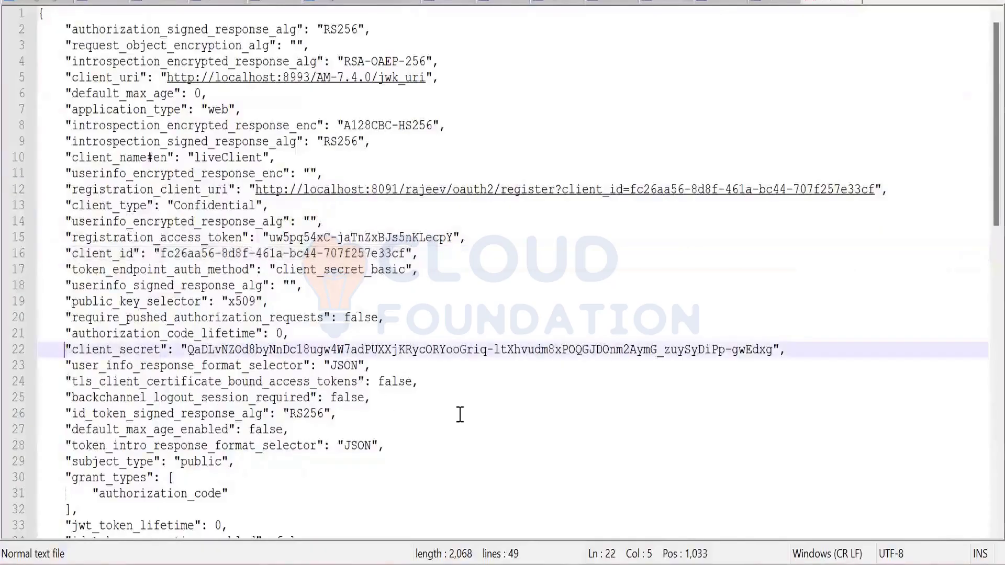
left_click(779, 349, "shift")
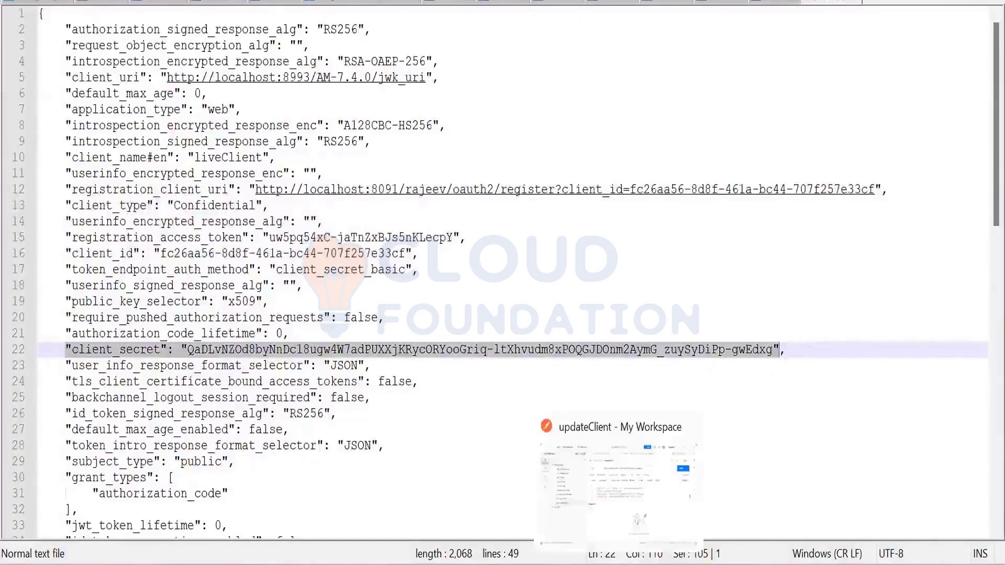
left_click(620, 497)
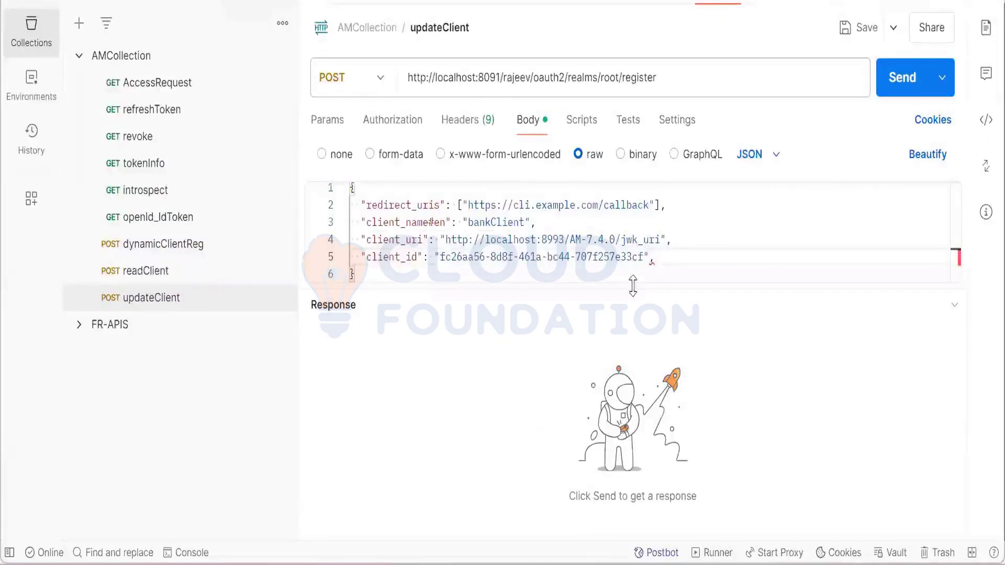
left_click(651, 257)
key("Return")
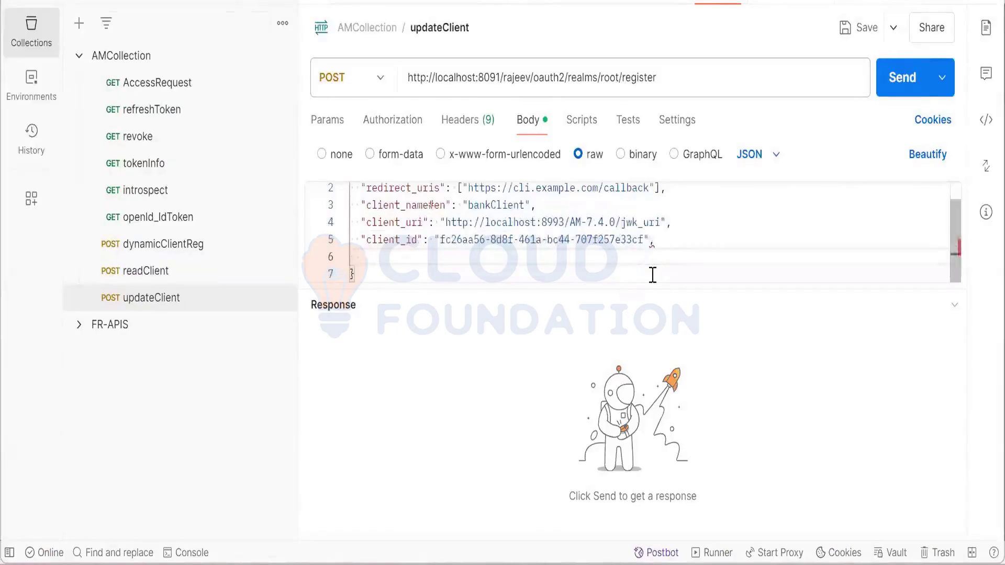
key("ctrl+v")
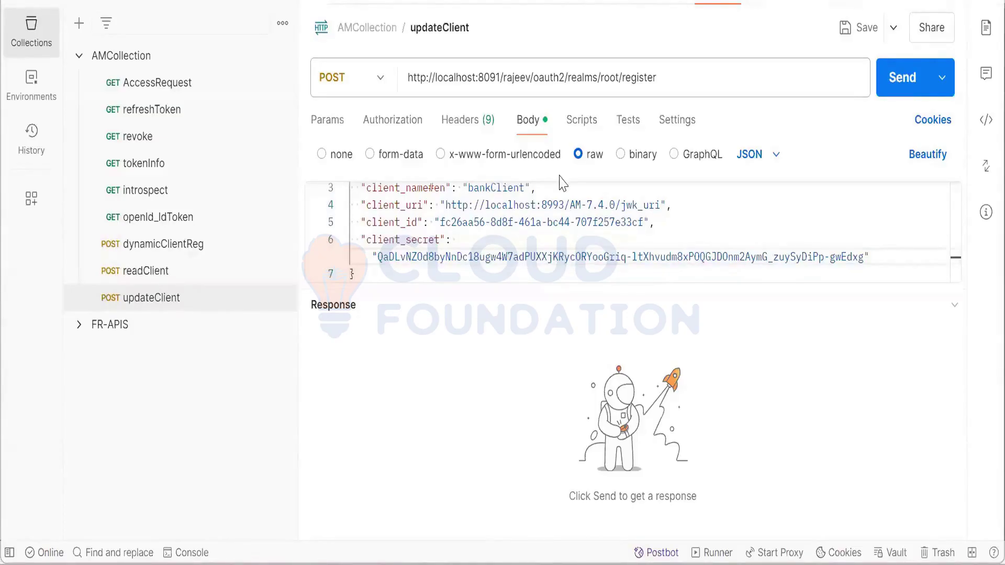
Add "scope": "openid profile" and "grant_types": ["authorization_code", "implicit"] below client_secret in the JSON body, without a trailing comma
left_click(873, 257)
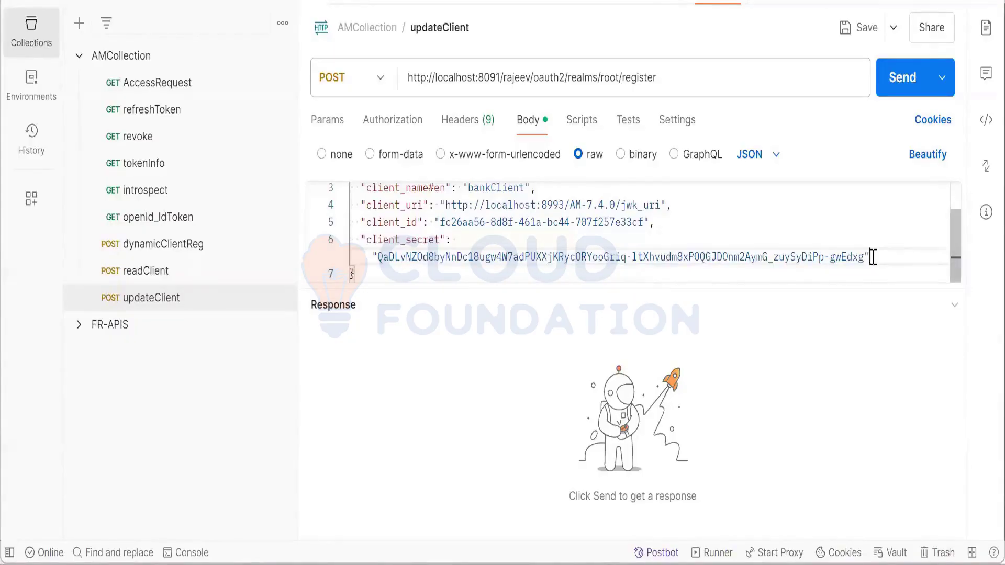
type(",")
key("Return")
type("\"scope\": \"openid profile\", \"grant_types\": [\"authorization_code\", \"implicit\"],")
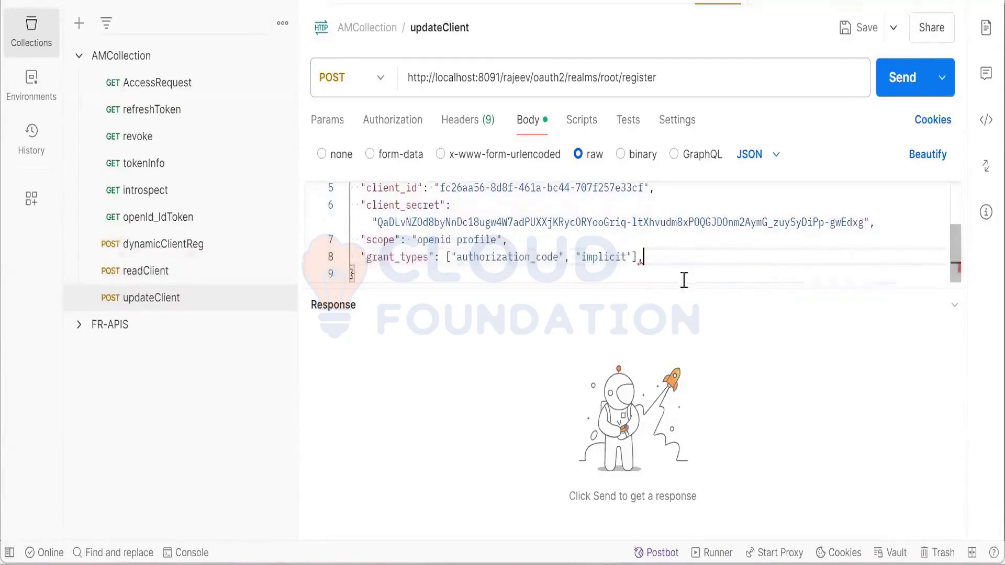
key("BackSpace")
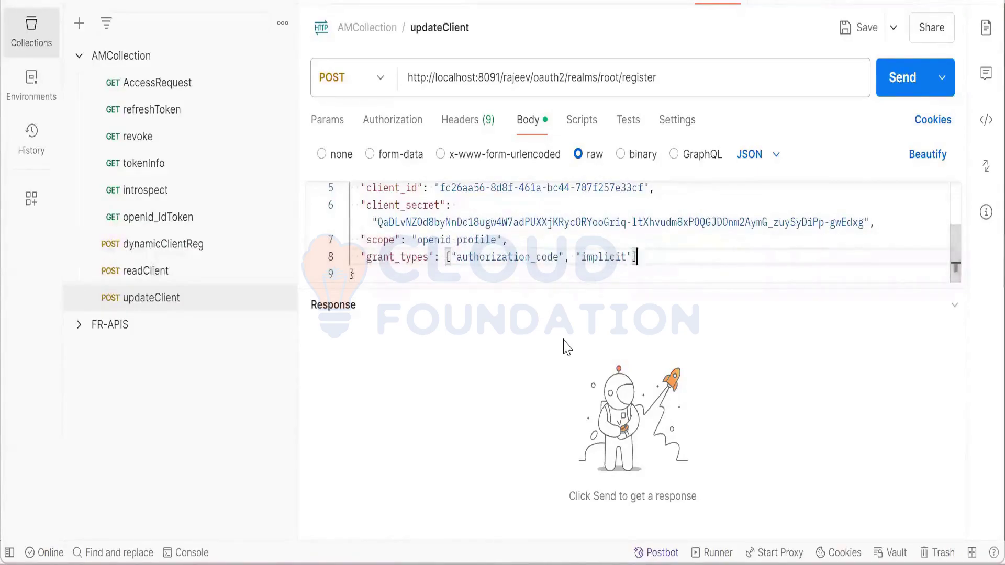
Change the updateClient request method to PUT, check its Authorization header and save the request
left_click(378, 86)
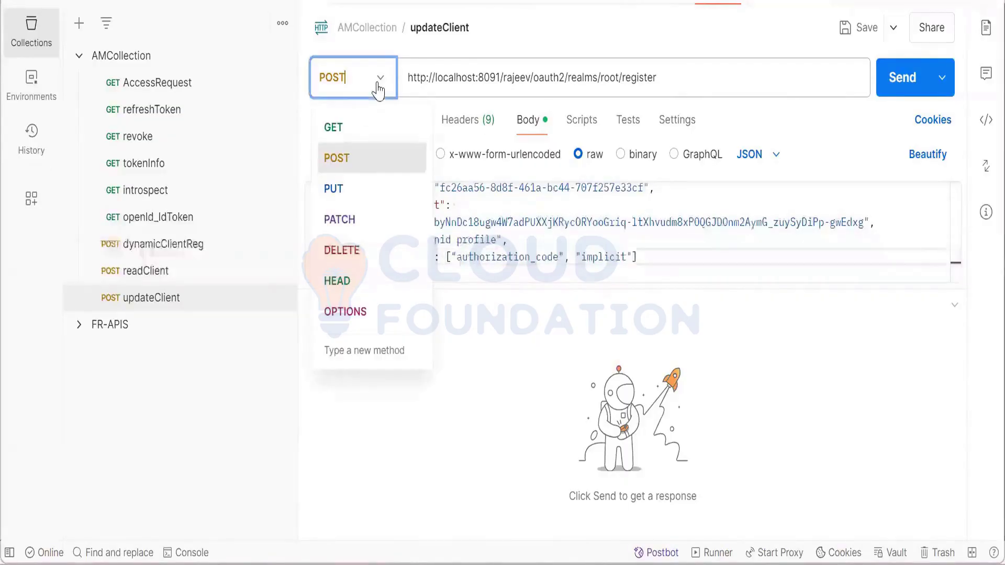
left_click(361, 198)
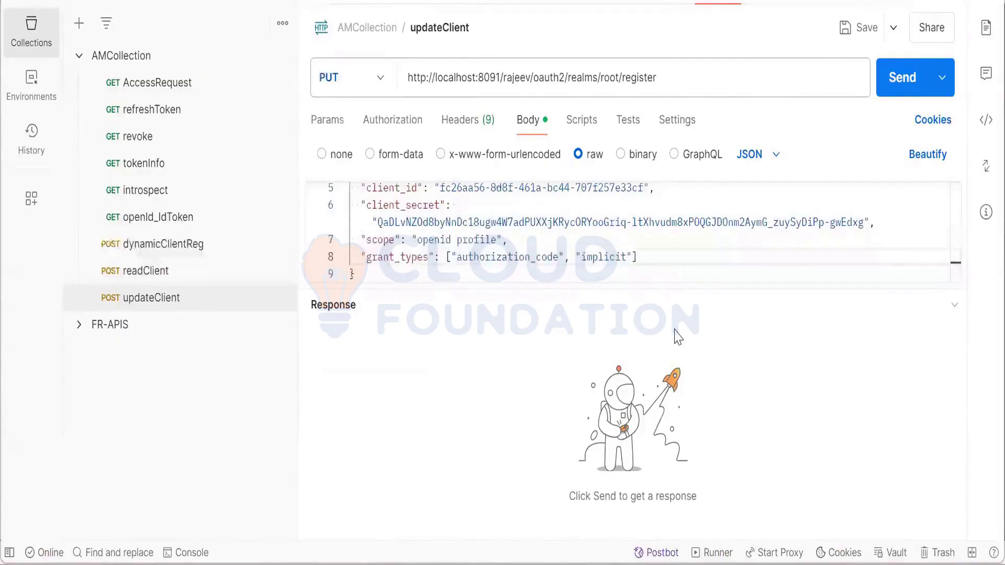
left_click(462, 127)
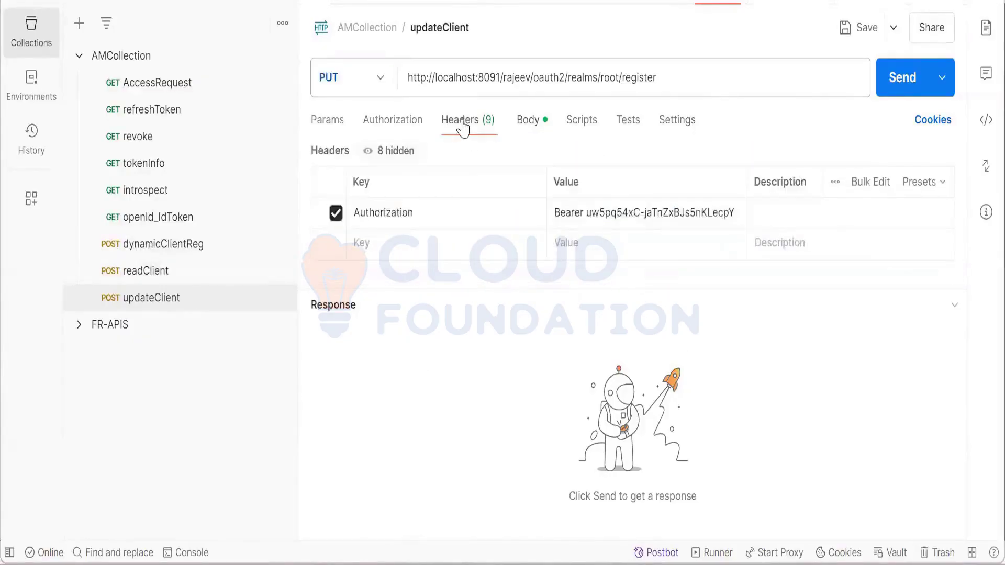
left_click(862, 28)
left_click(529, 123)
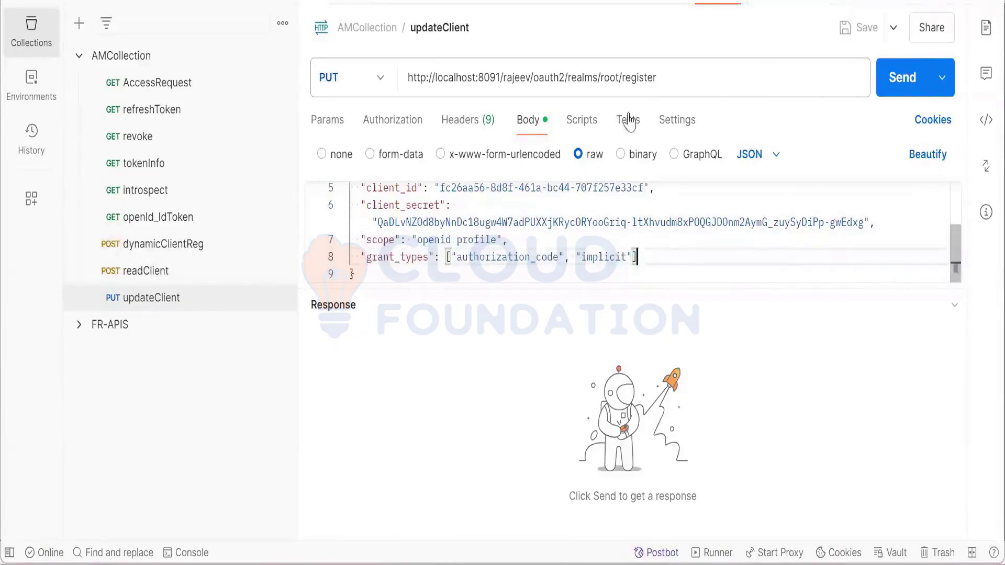
Complete the register URL with the suggested client_id query parameter, save the request and send it
left_click(664, 76)
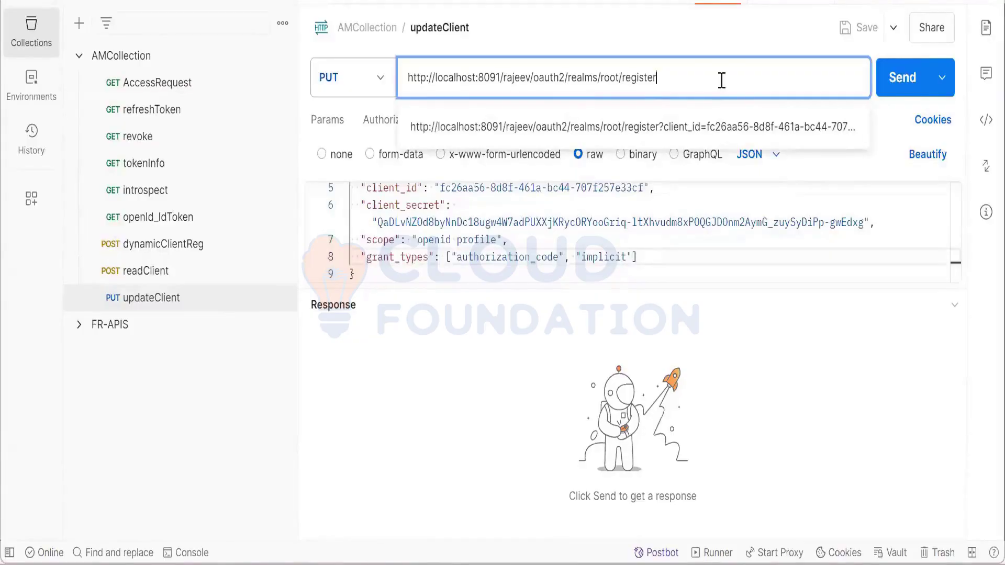
left_click(727, 131)
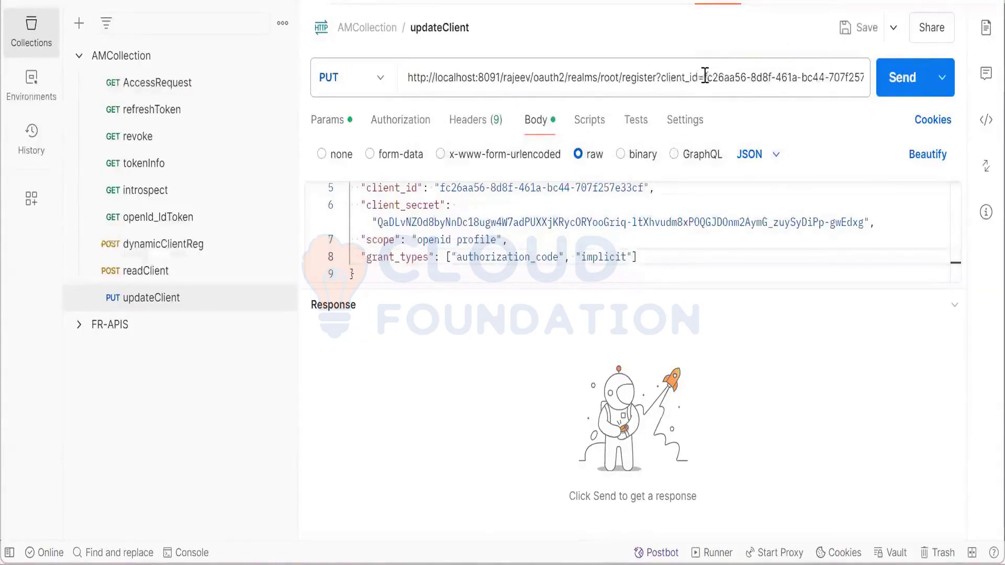
left_click(853, 29)
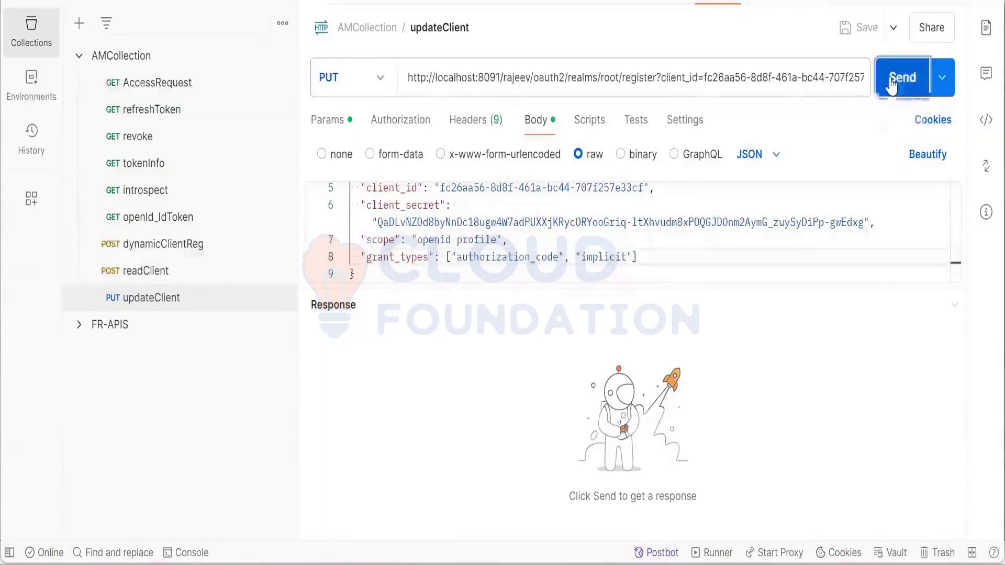
left_click(891, 86)
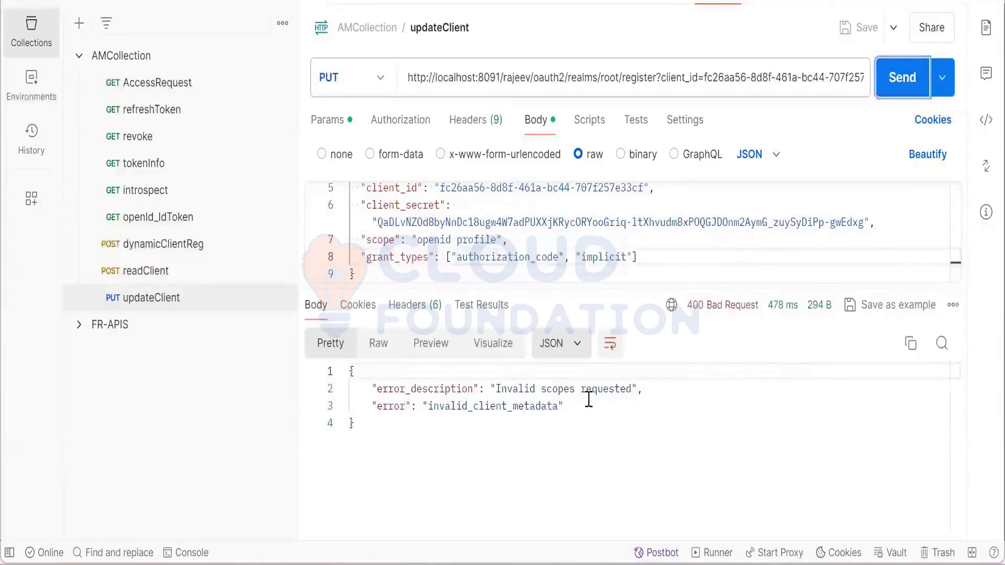
Remove profile from the scope value so only openid remains, then save and resend the updateClient request
double_click(427, 241)
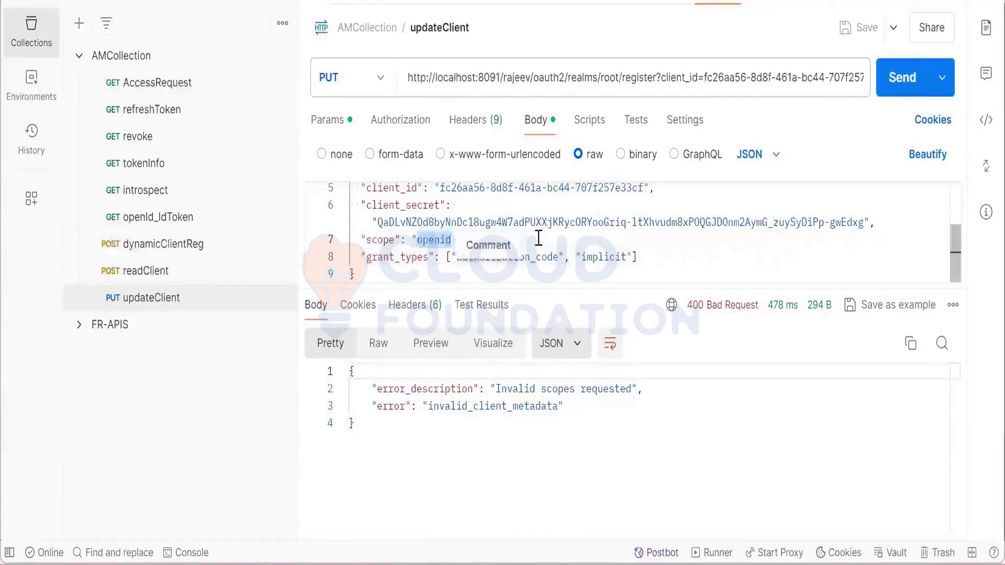
type("openid profile")
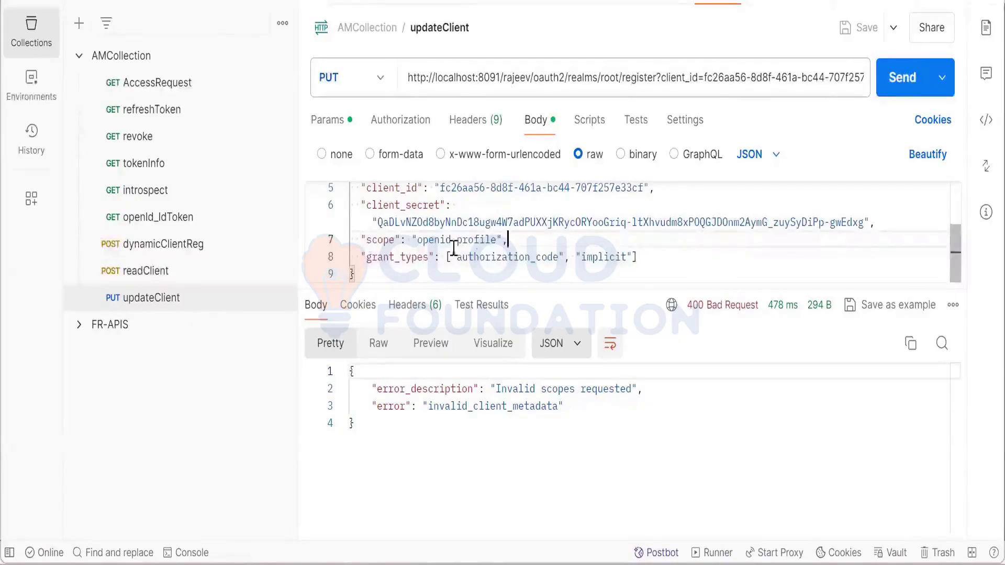
double_click(491, 240)
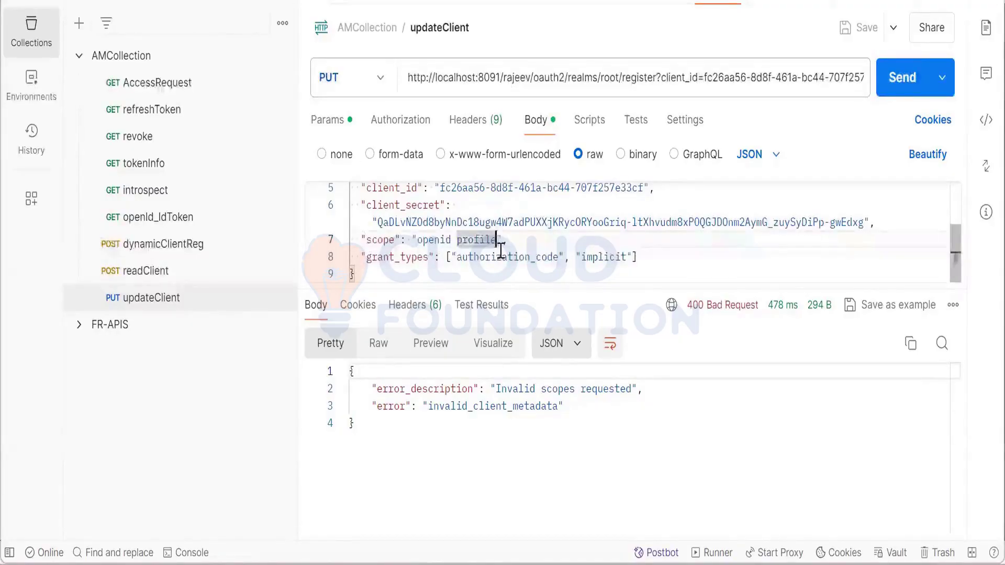
key("Right")
key("BackSpace")
key("BackSpace")
key("BackSpace")
key("BackSpace")
key("BackSpace")
key("BackSpace")
key("BackSpace")
key("BackSpace")
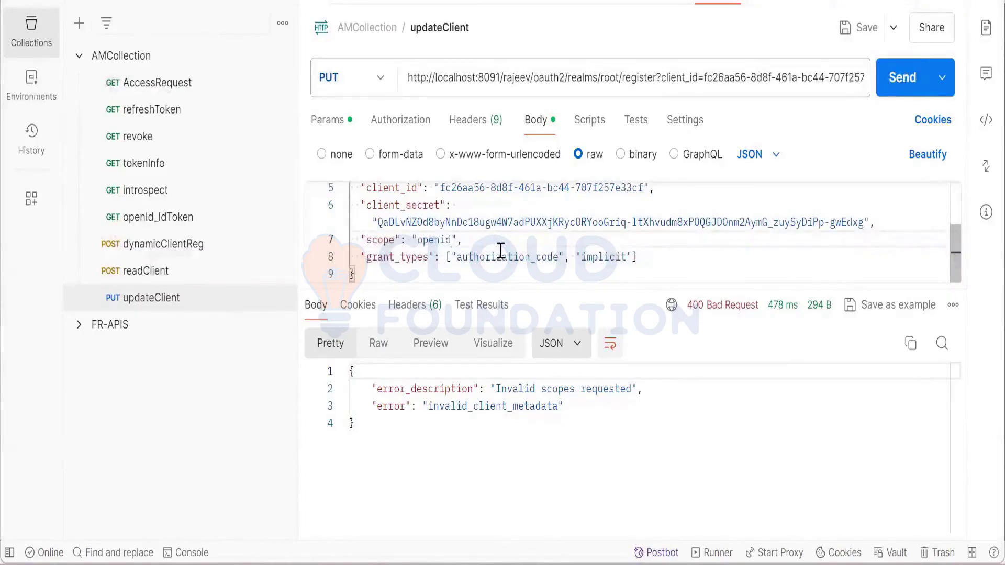
left_click(866, 36)
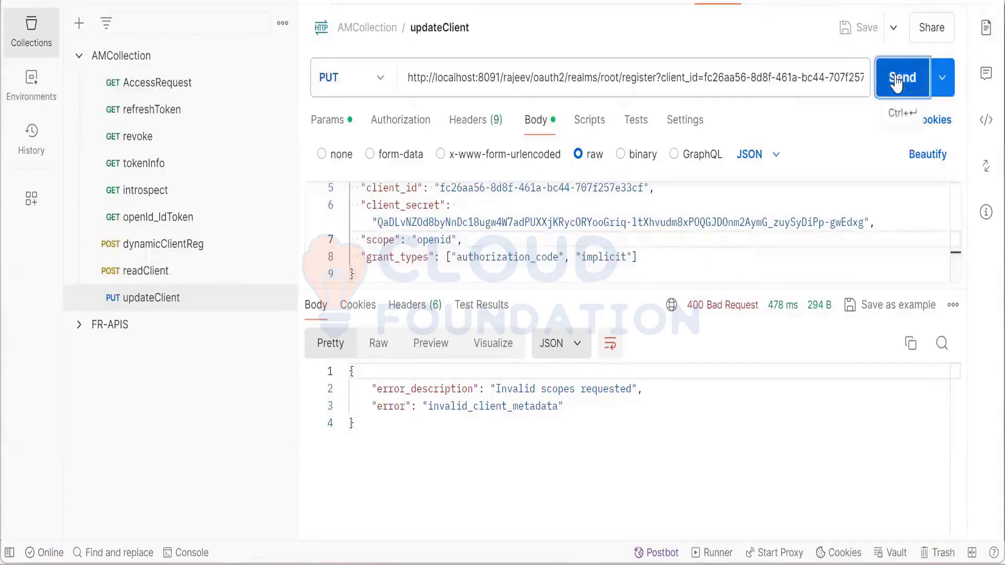
left_click(896, 79)
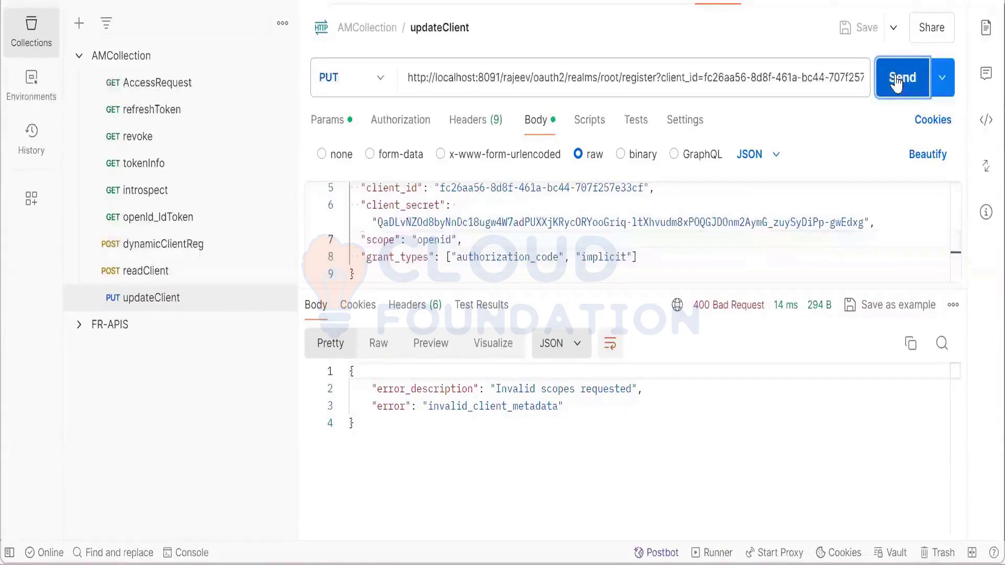
left_click(897, 82)
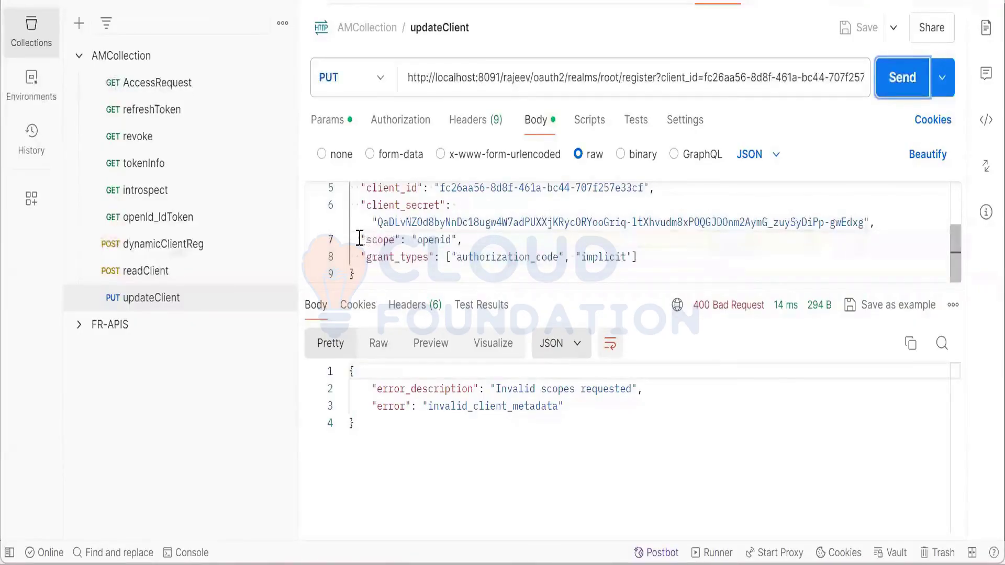
Replace the scope value with write in the JSON body, then save and send the request
double_click(428, 239)
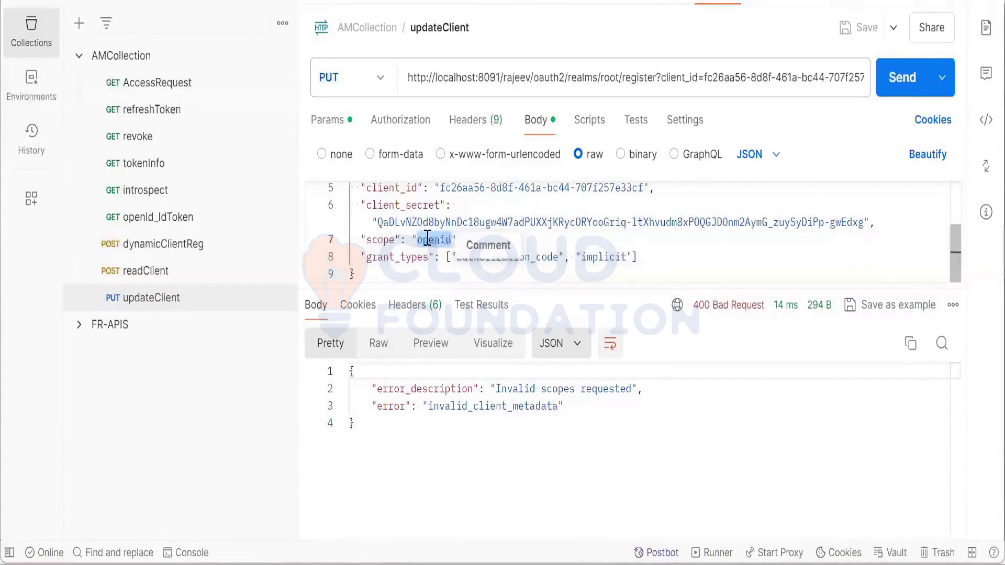
key("BackSpace")
type("write")
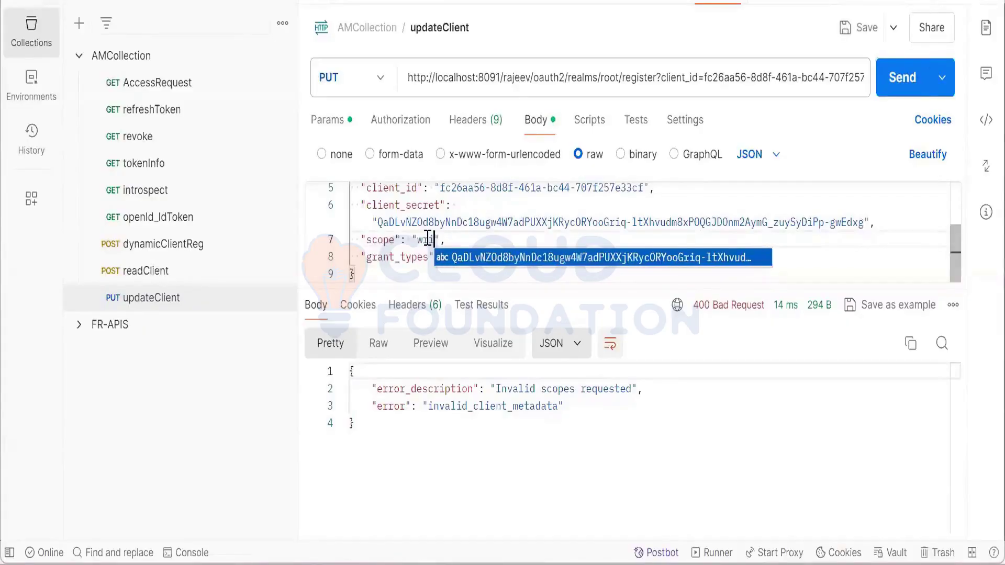
key("Escape")
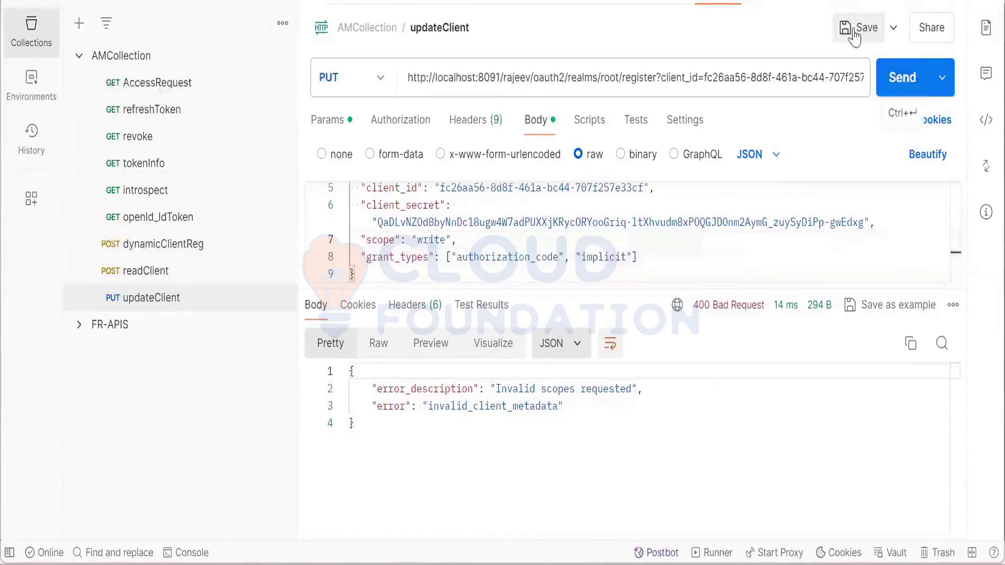
left_click(894, 78)
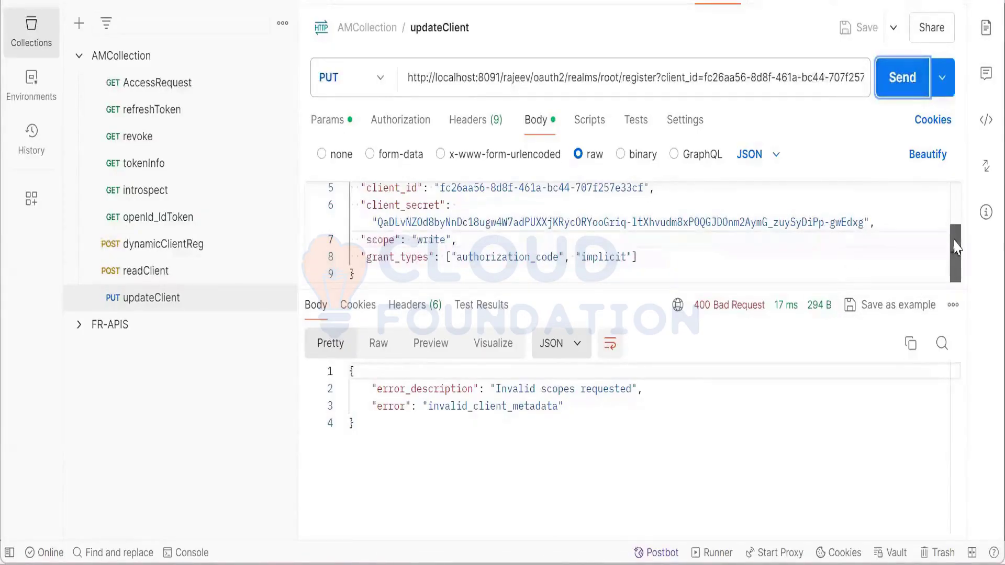
left_click_drag(955, 246, 937, 190)
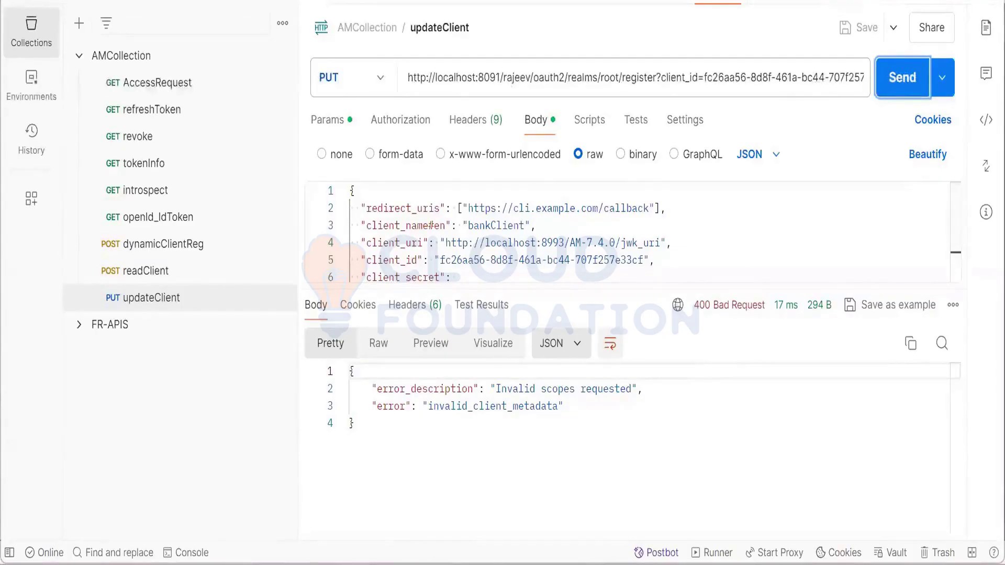
key("alt+Tab")
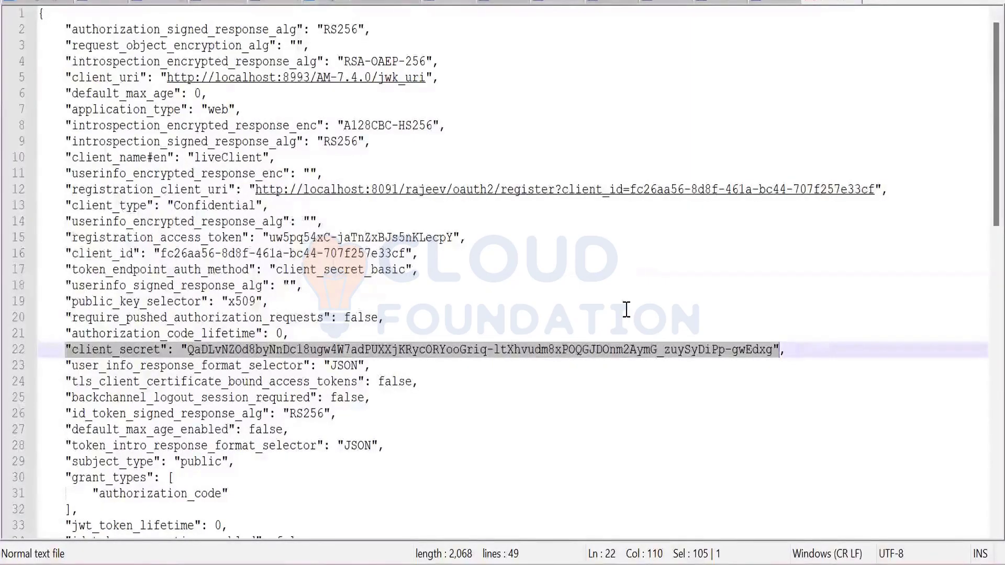
scroll(626, 309, "down", 3)
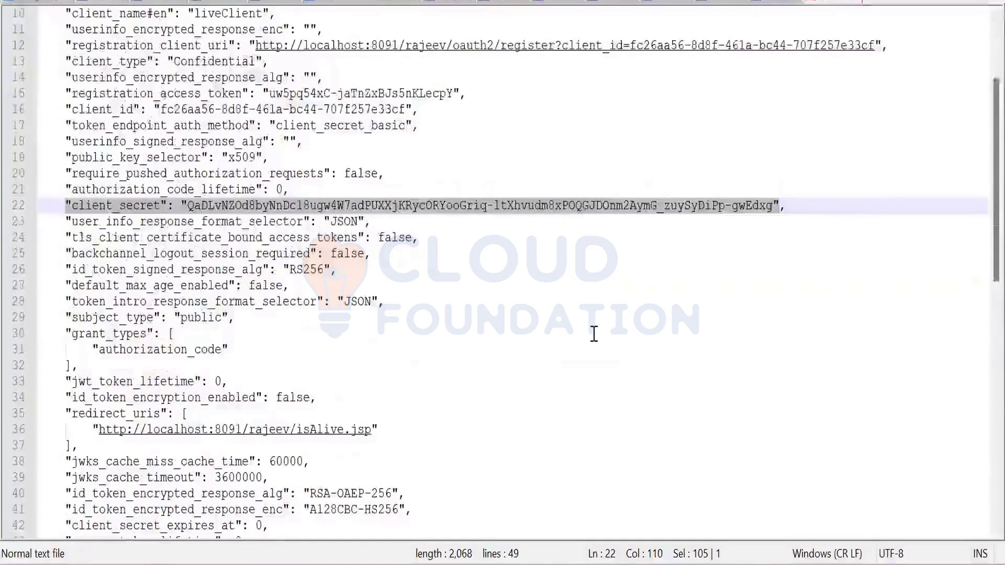
scroll(426, 406, "down", 1)
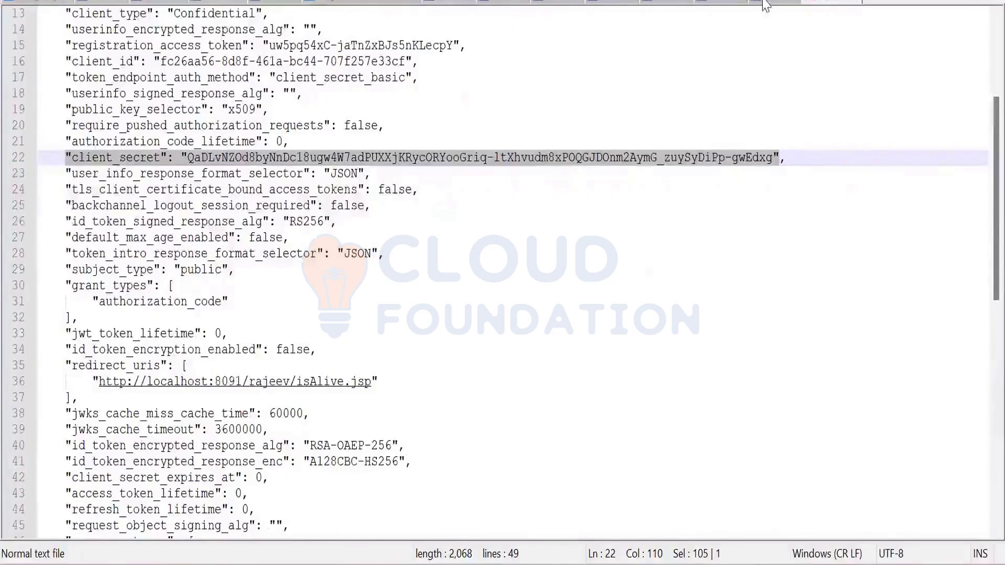
left_click(93, 381)
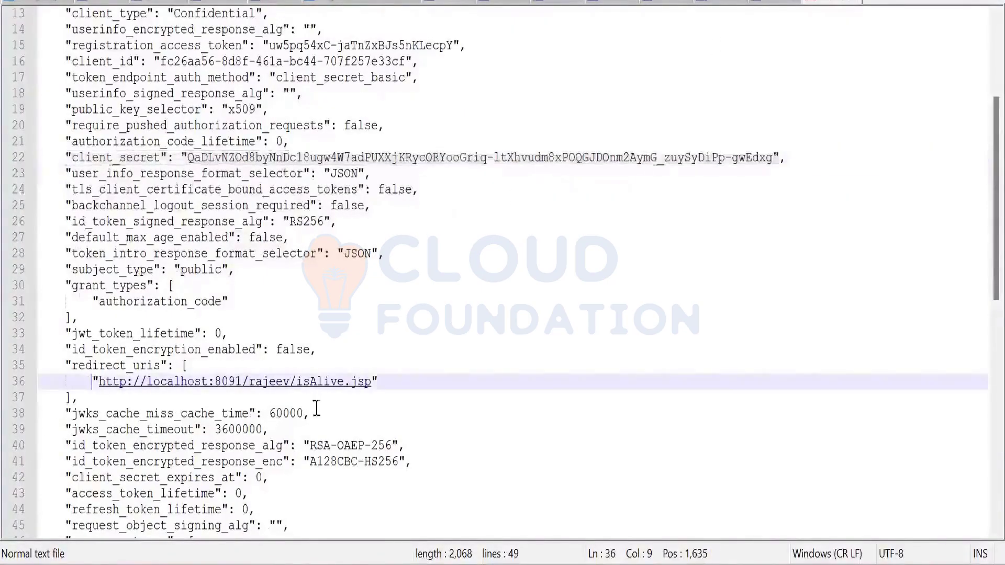
left_click(377, 381, "shift")
key("ctrl+c")
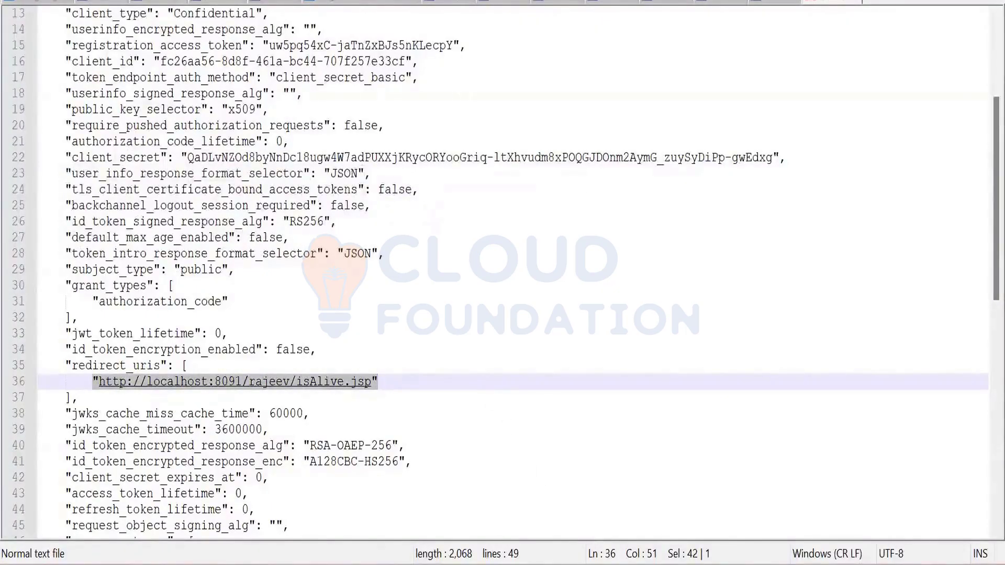
left_click(622, 487)
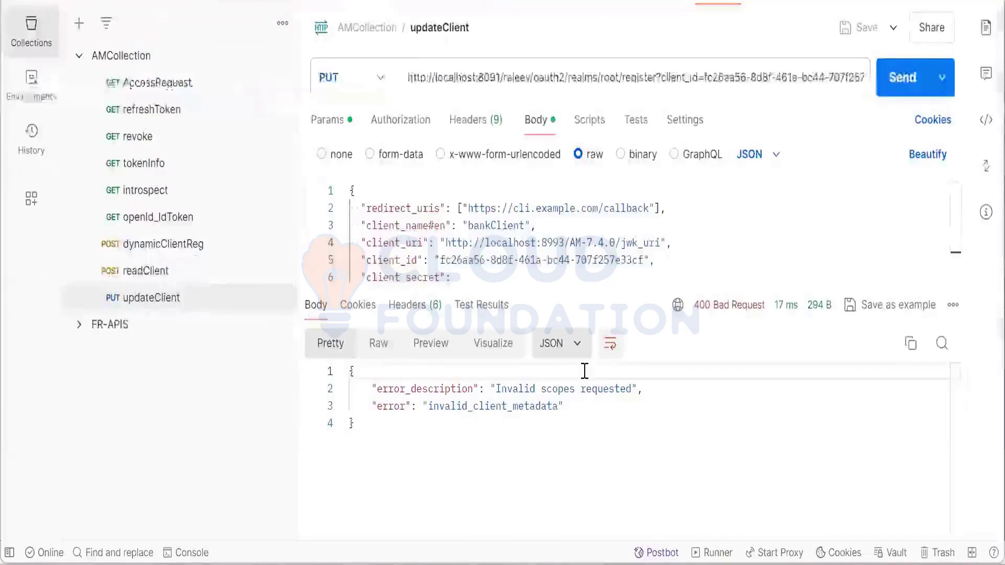
left_click(468, 207)
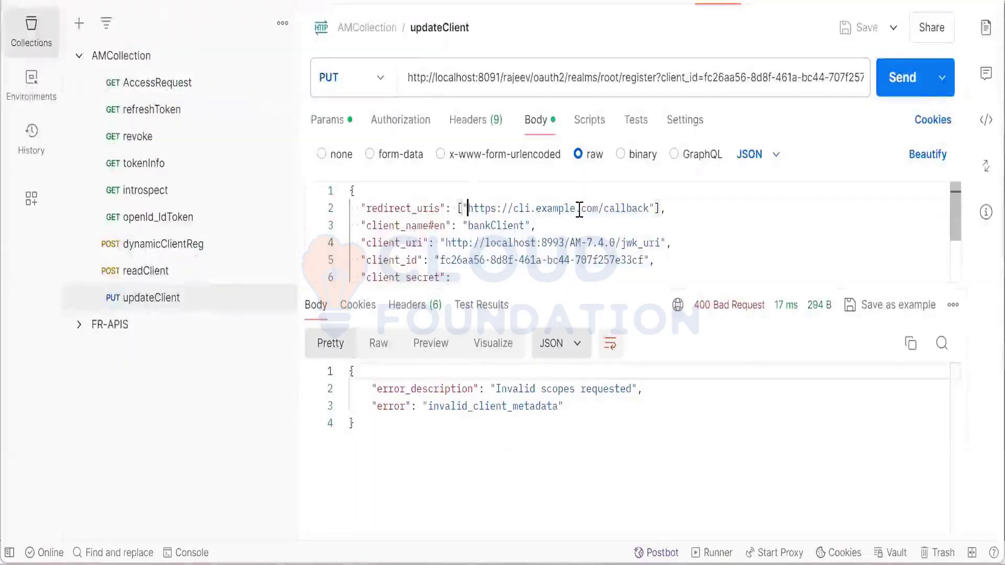
left_click(649, 207, "shift")
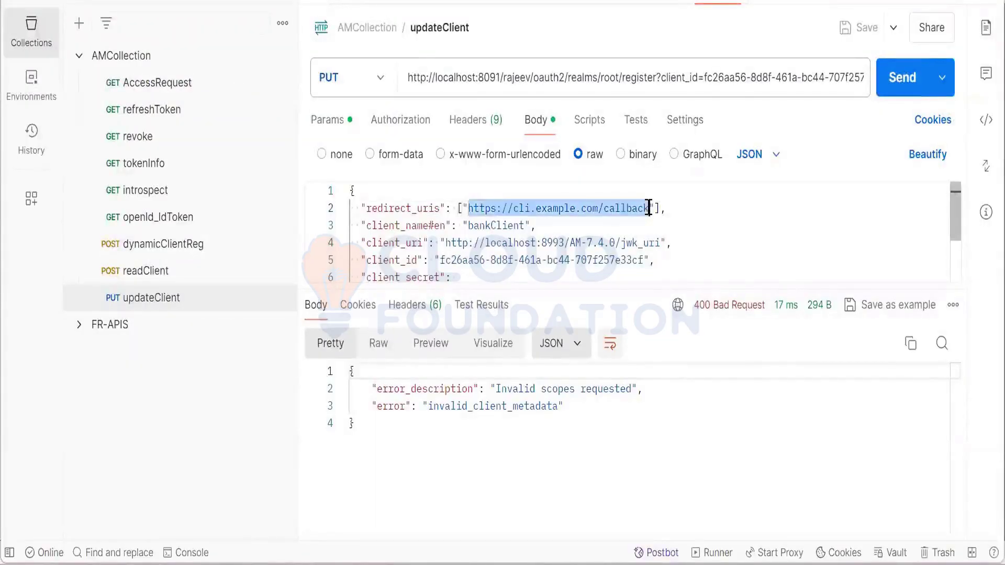
key("ctrl+v")
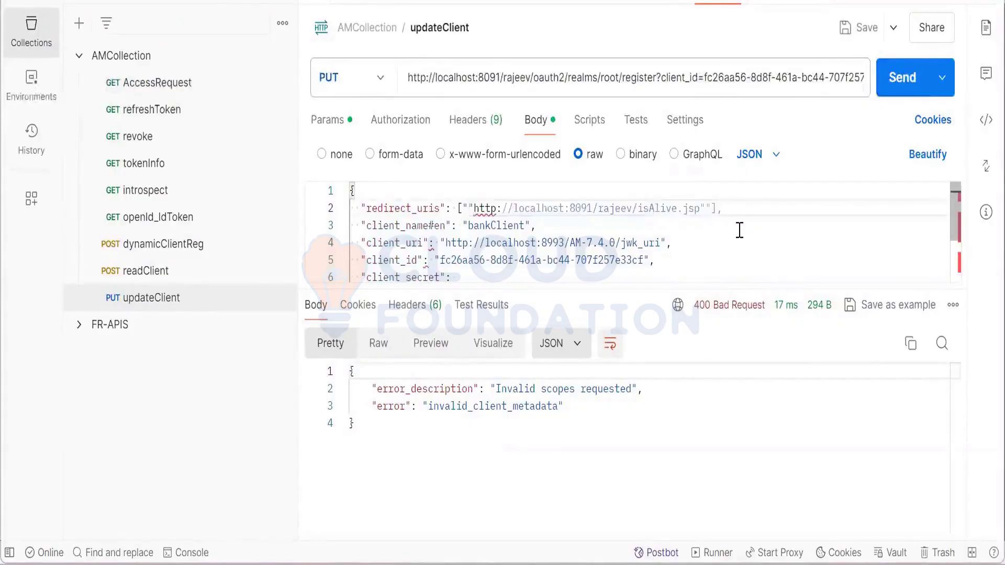
left_click(468, 207)
key("BackSpace")
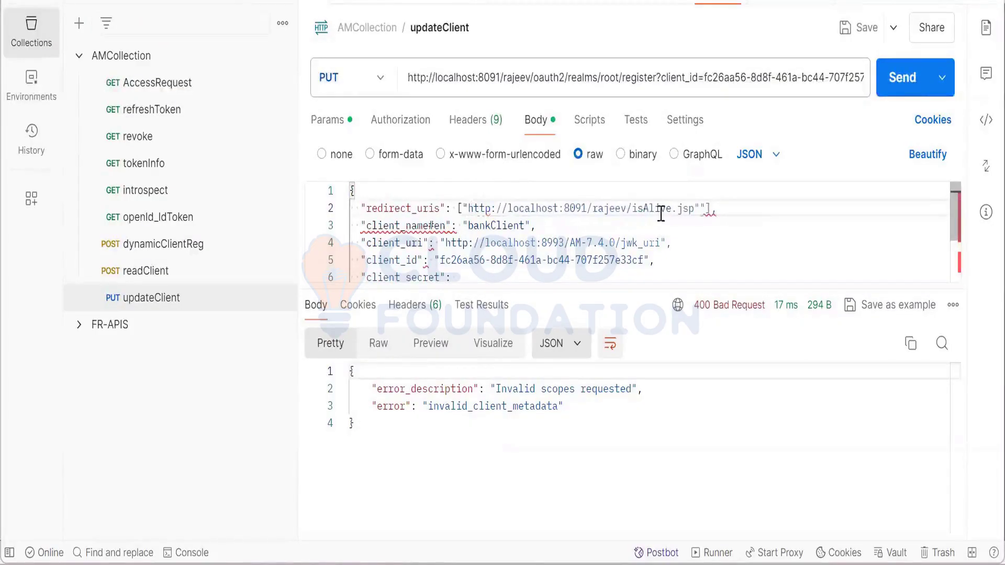
left_click(704, 208)
key("BackSpace")
key("BackSpace")
left_click(721, 209)
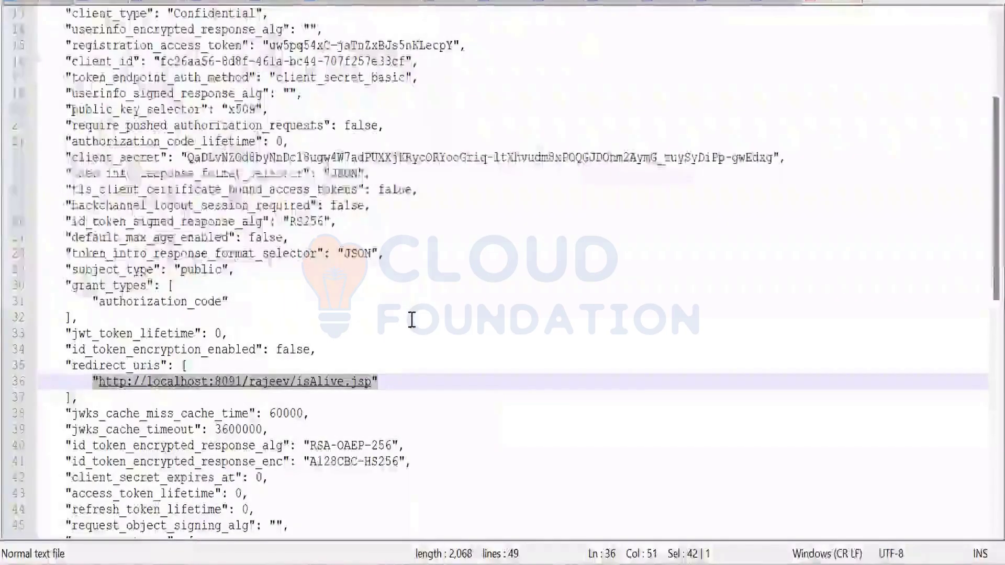
Take the client name liveClient from the registration response in the text editor, set it as client_name#en in Postman and send the request
scroll(245, 287, "up", 1)
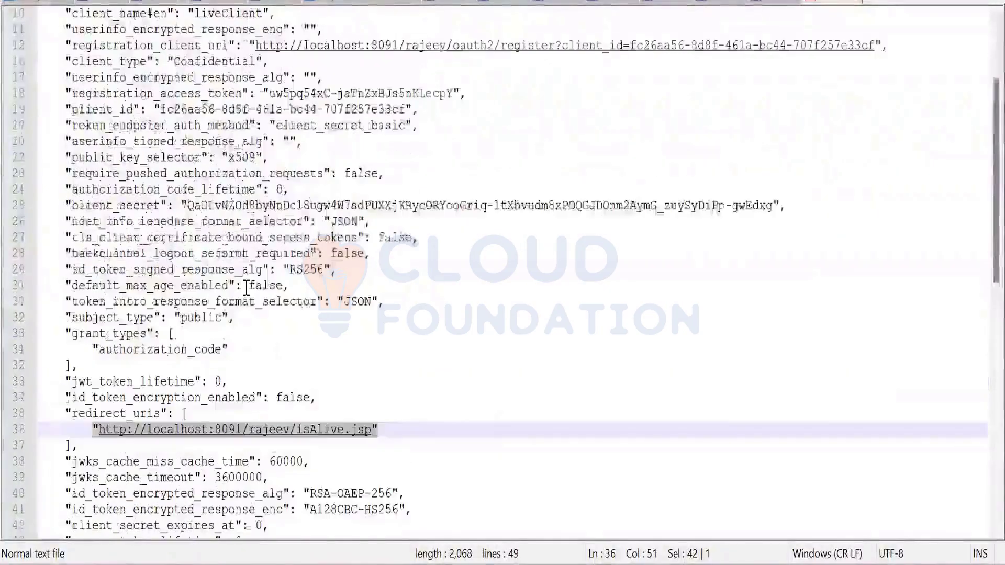
scroll(246, 286, "up", 1)
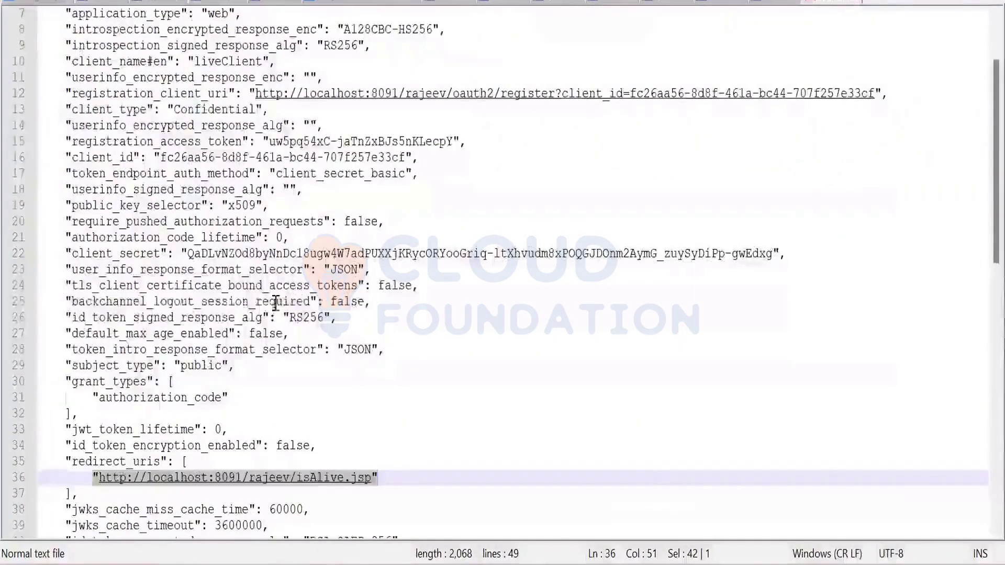
scroll(274, 301, "up", 1)
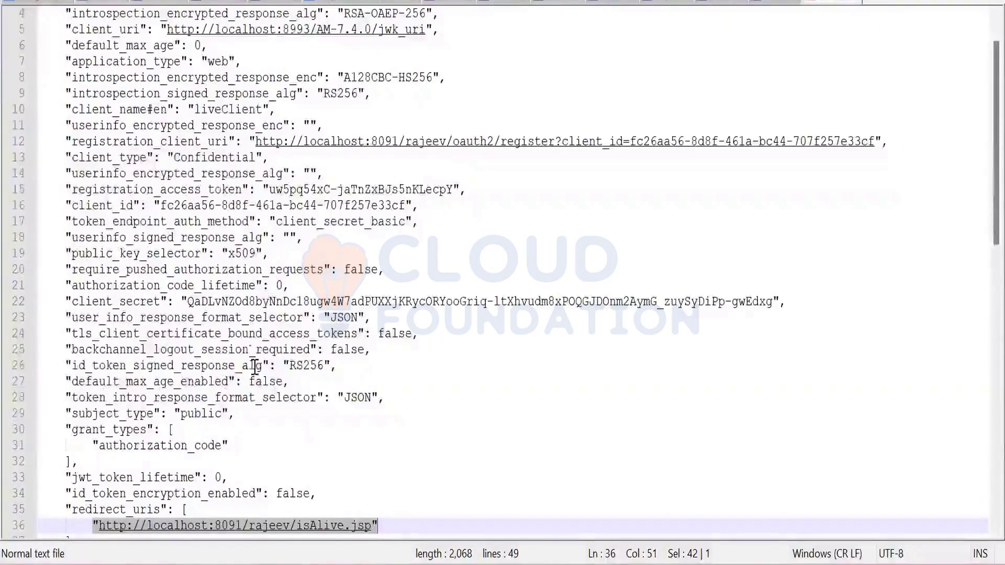
scroll(220, 264, "up", 1)
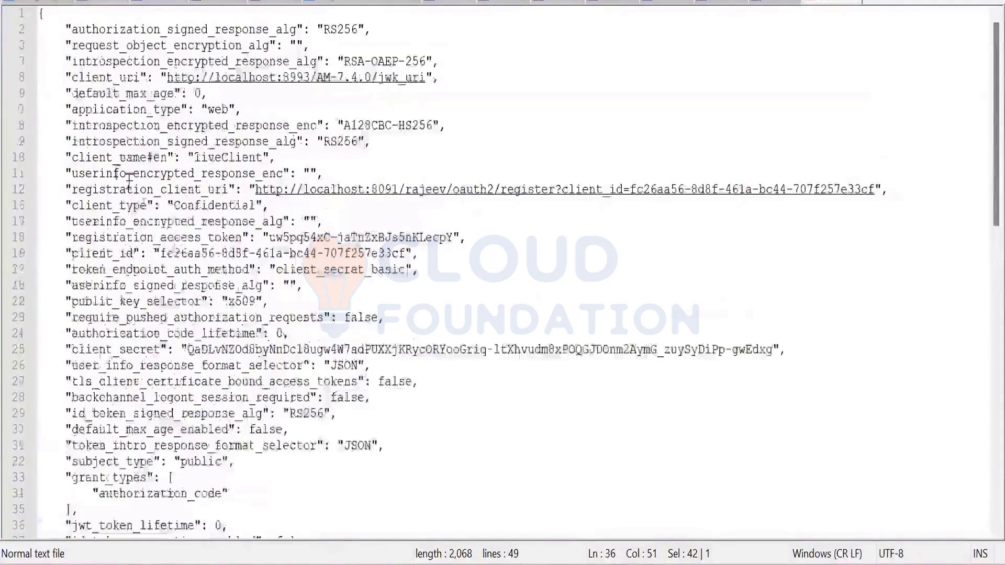
left_click(217, 158)
double_click(218, 159)
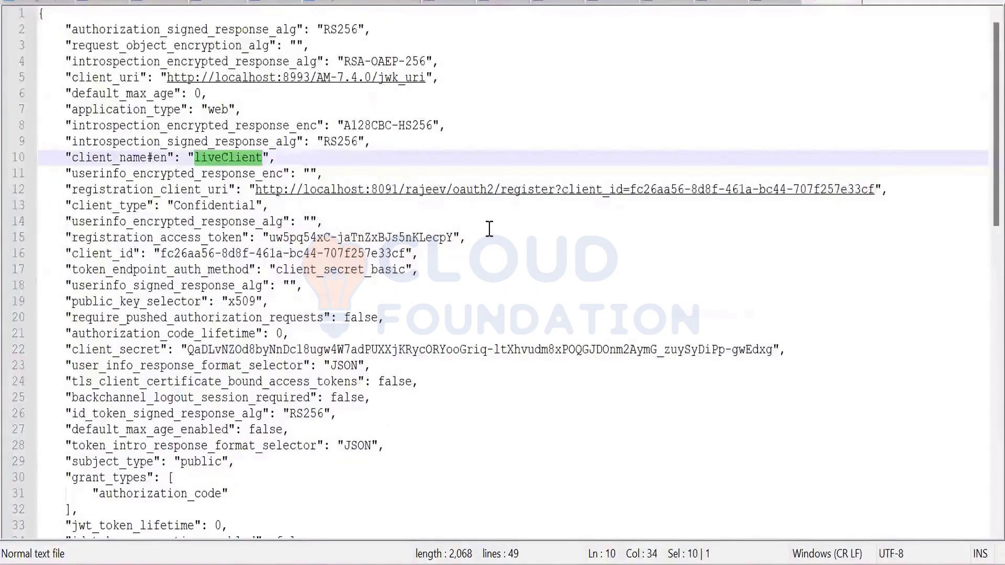
key("alt+Tab")
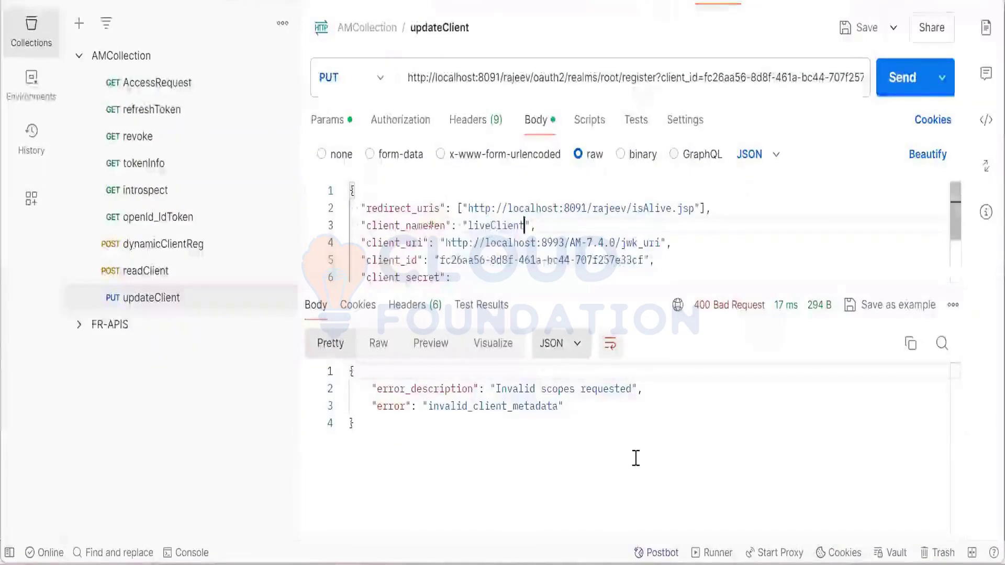
left_click(645, 444)
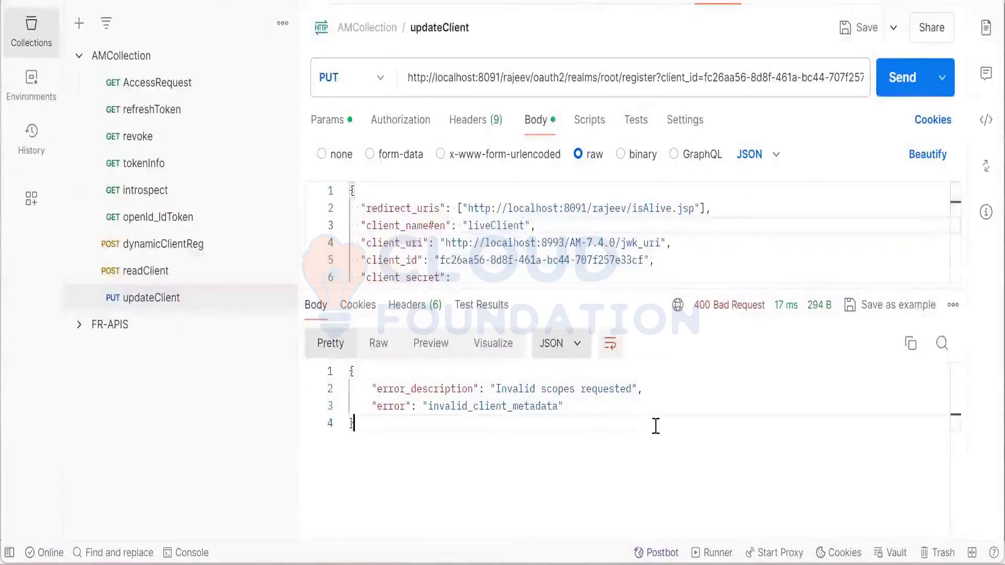
left_click(895, 85)
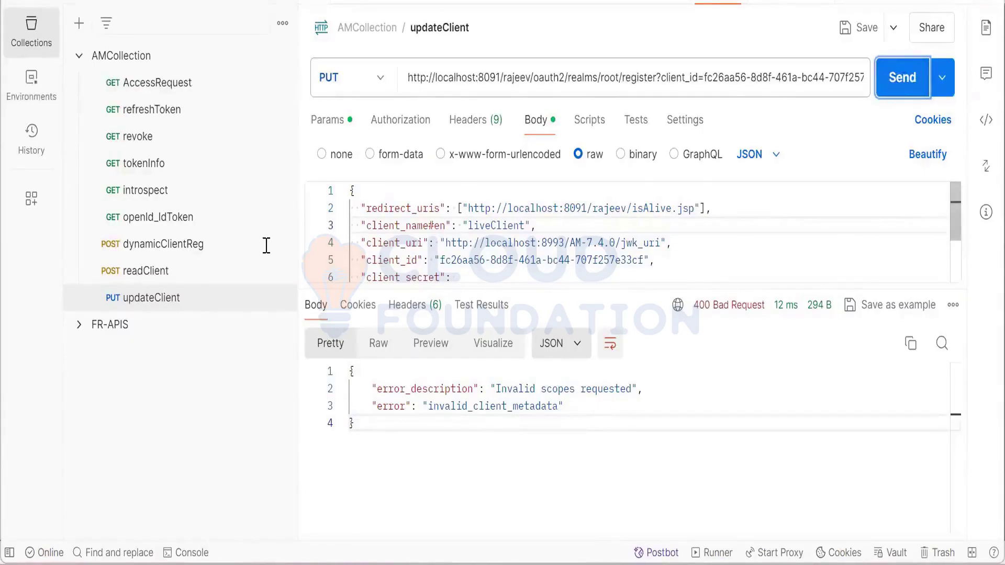
Try to replace the client_uri value in Postman's request body with the client_uri entry copied from the registration response in the text editor
key("alt+Tab")
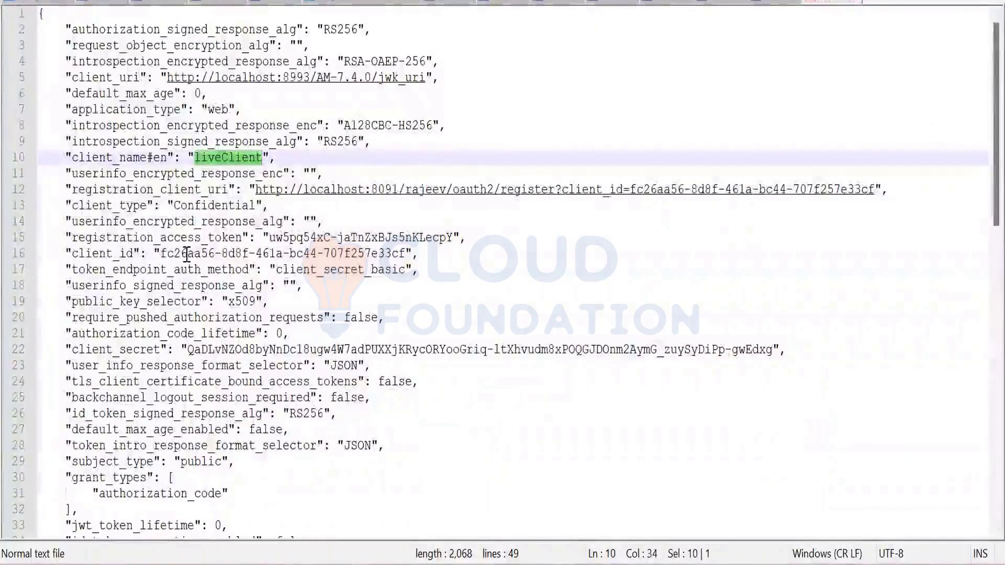
double_click(178, 255)
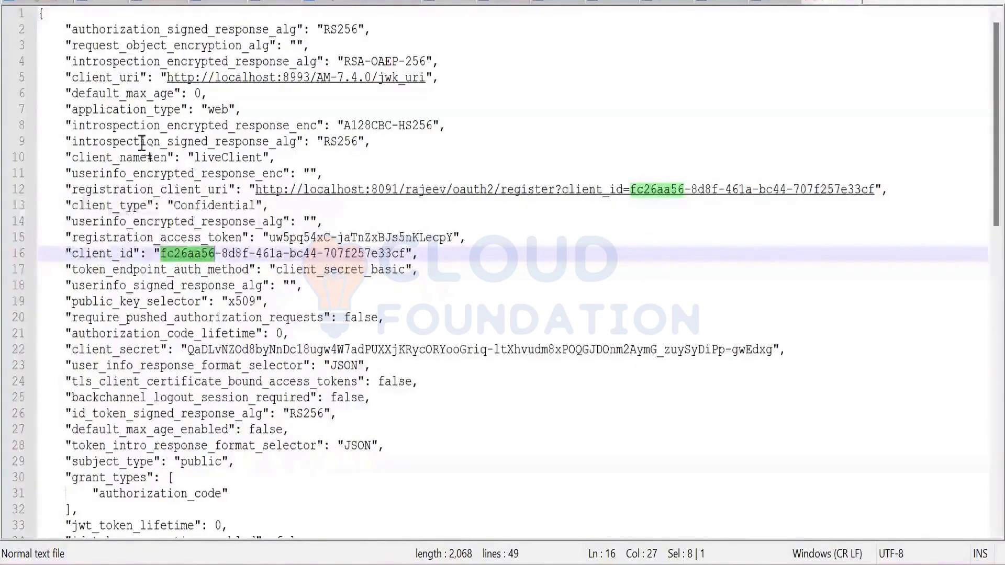
left_click(66, 74)
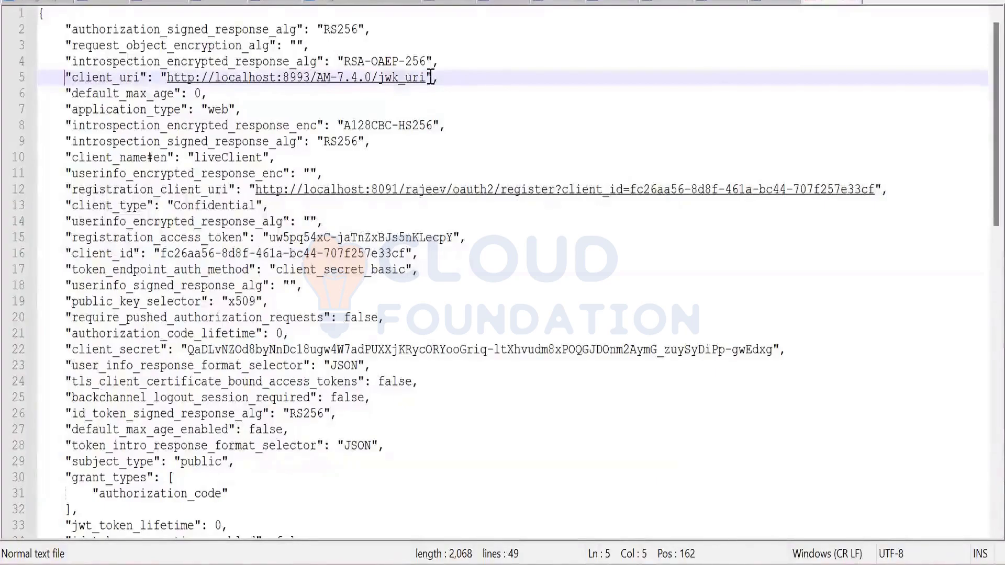
left_click(430, 77, "shift")
key("ctrl+c")
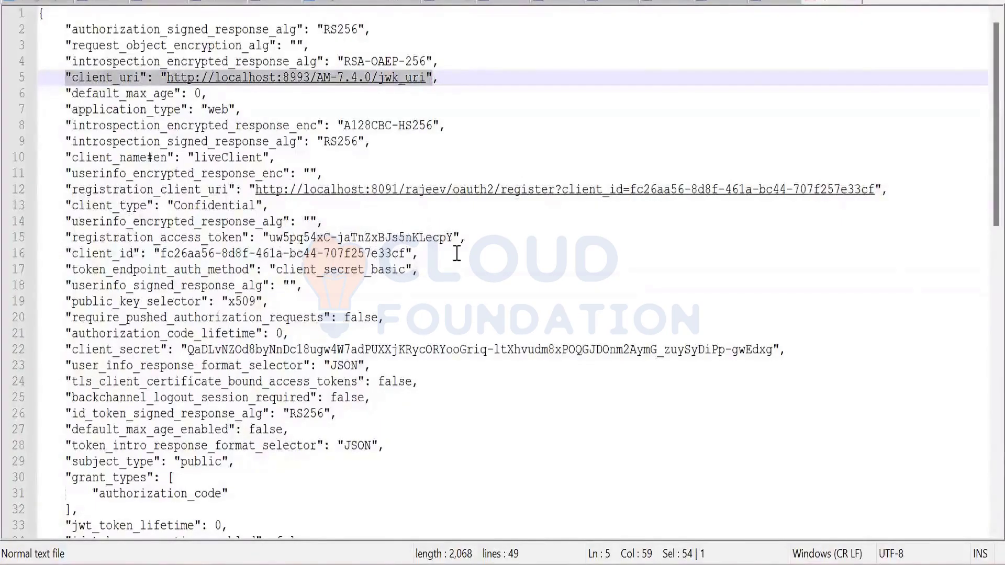
key("alt+Tab")
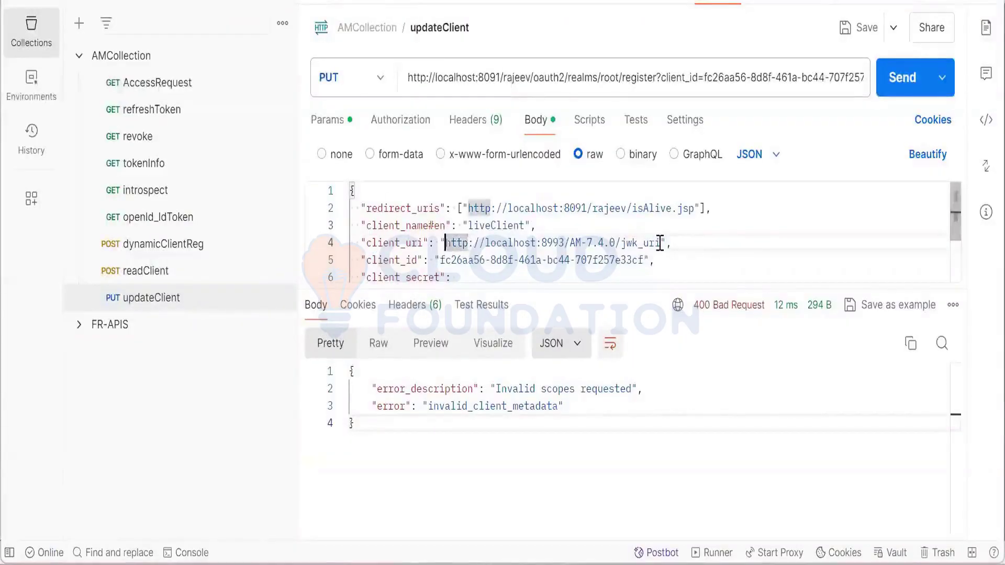
left_click_drag(660, 243, 445, 243)
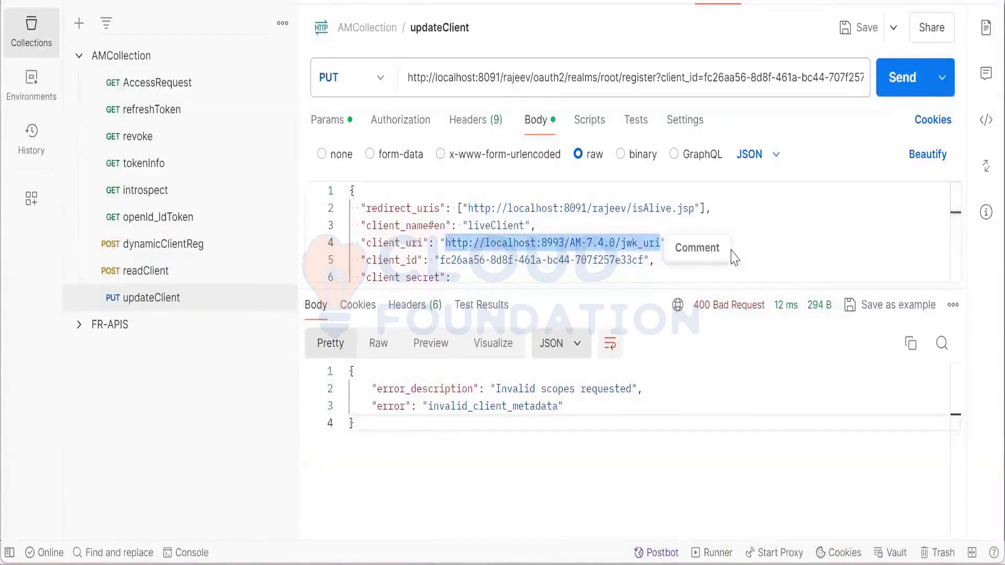
key("ctrl+v")
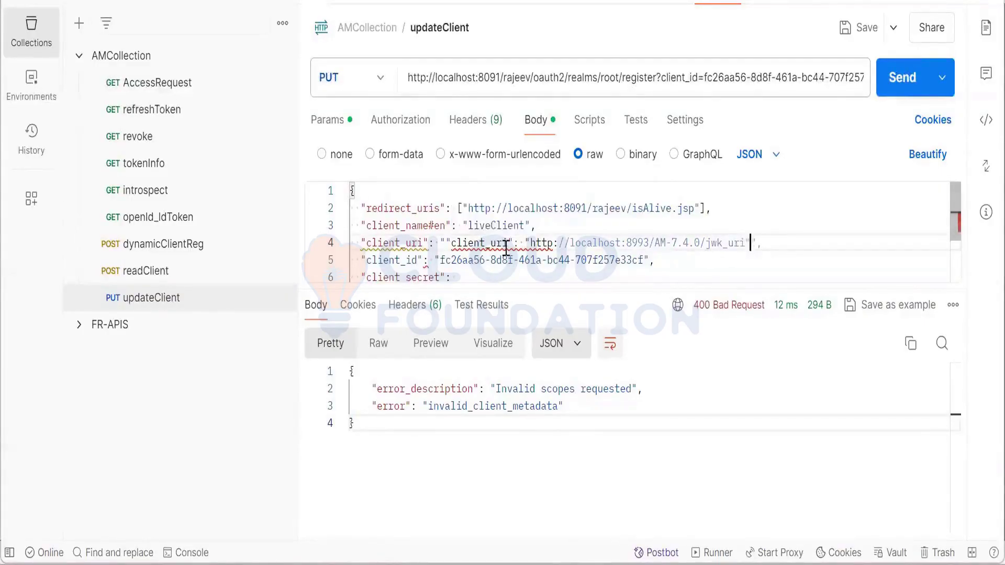
key("ctrl+z")
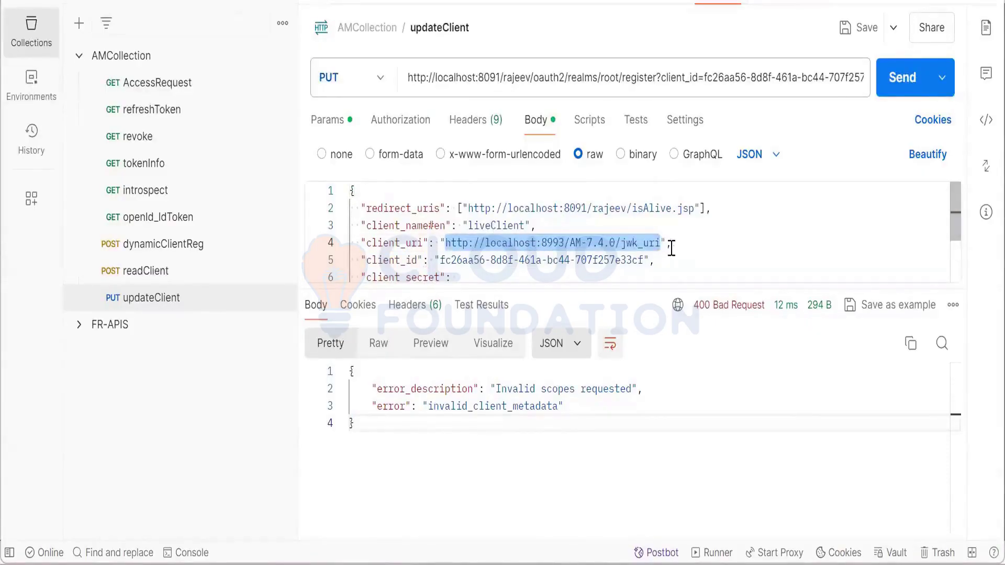
Save the updateClient request, delete the scope line from its JSON body and send it
left_click(669, 246)
left_click(858, 29)
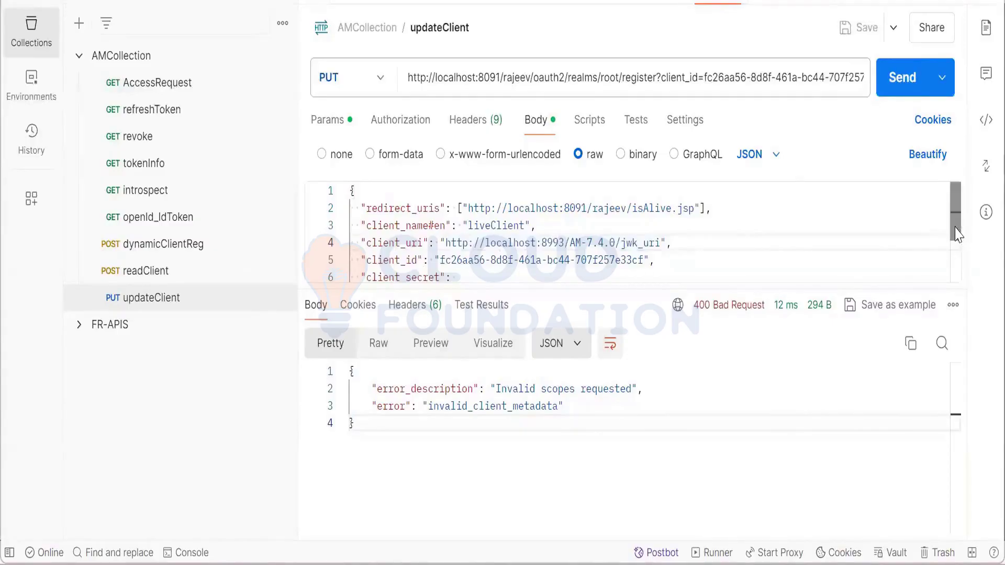
left_click_drag(957, 235, 951, 270)
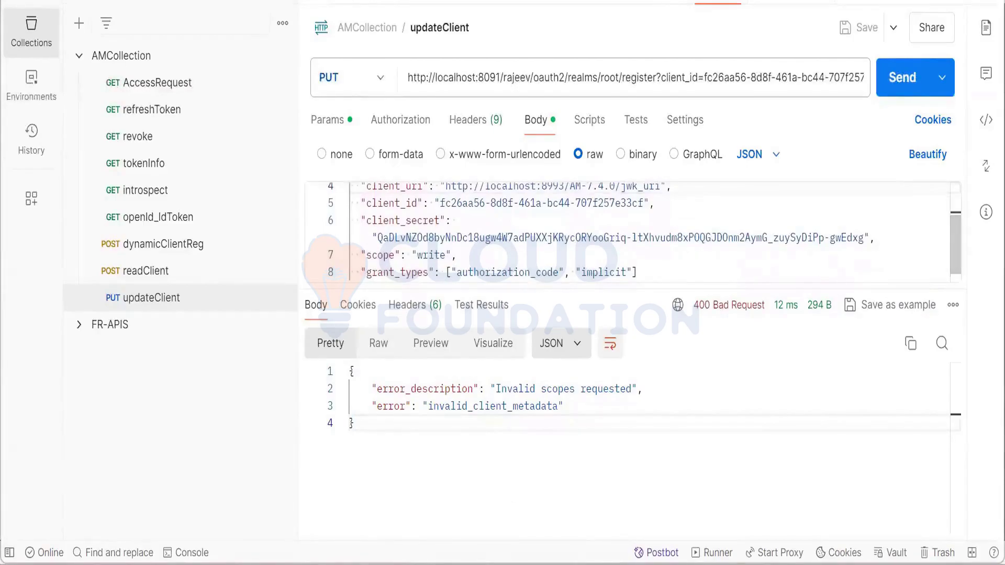
mouse_move(584, 564)
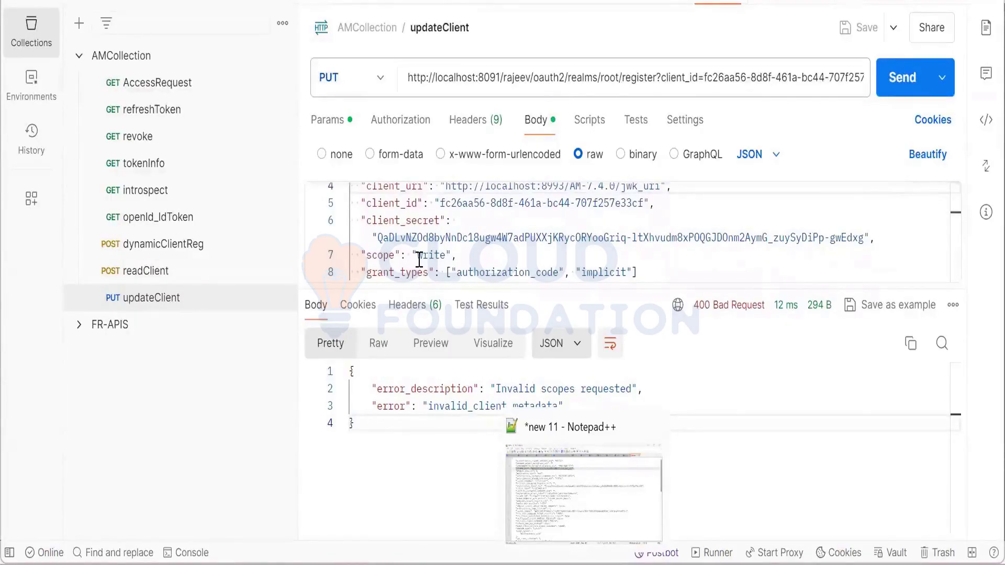
left_click_drag(361, 255, 451, 254)
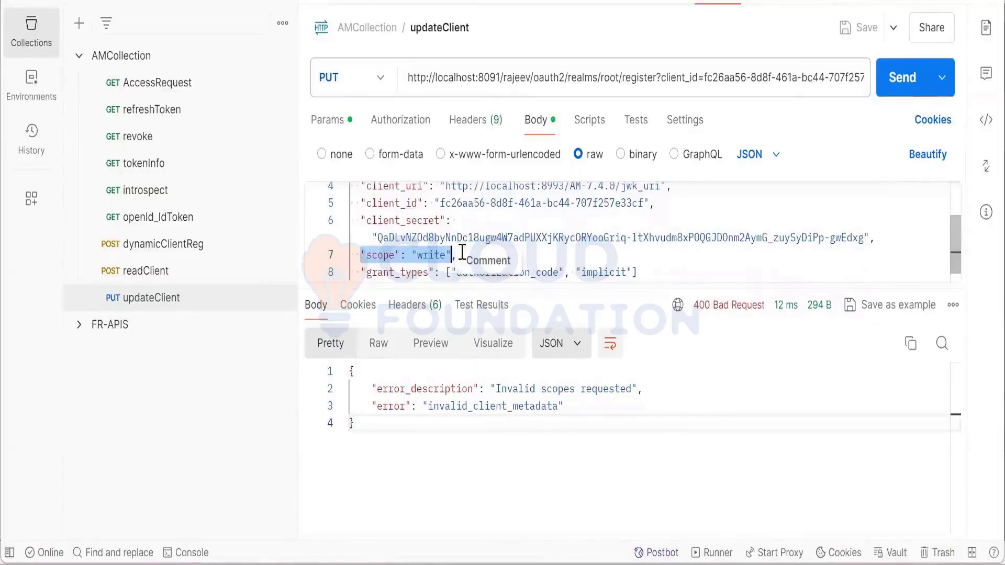
key("BackSpace")
key("BackSpace")
key("BackSpace")
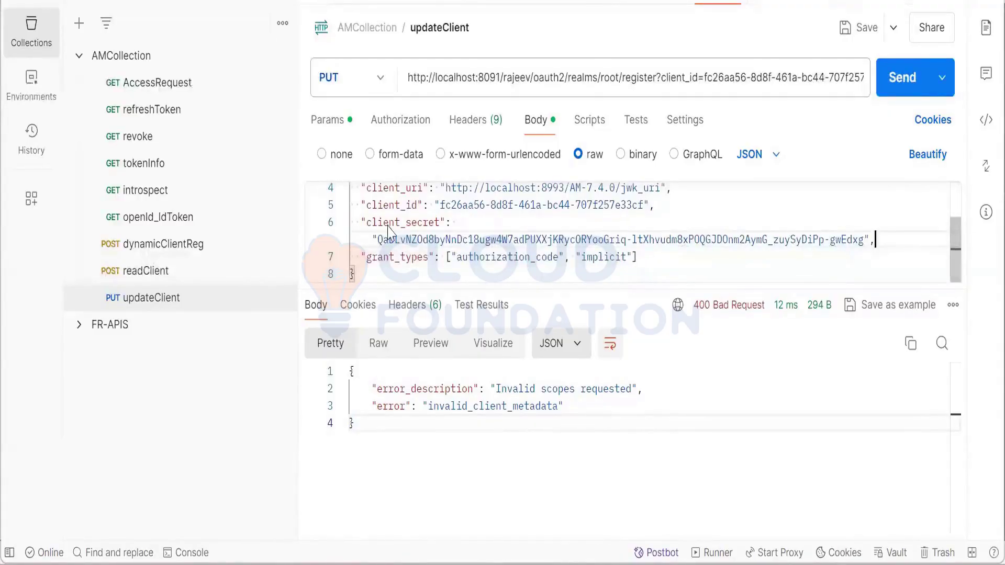
left_click(884, 88)
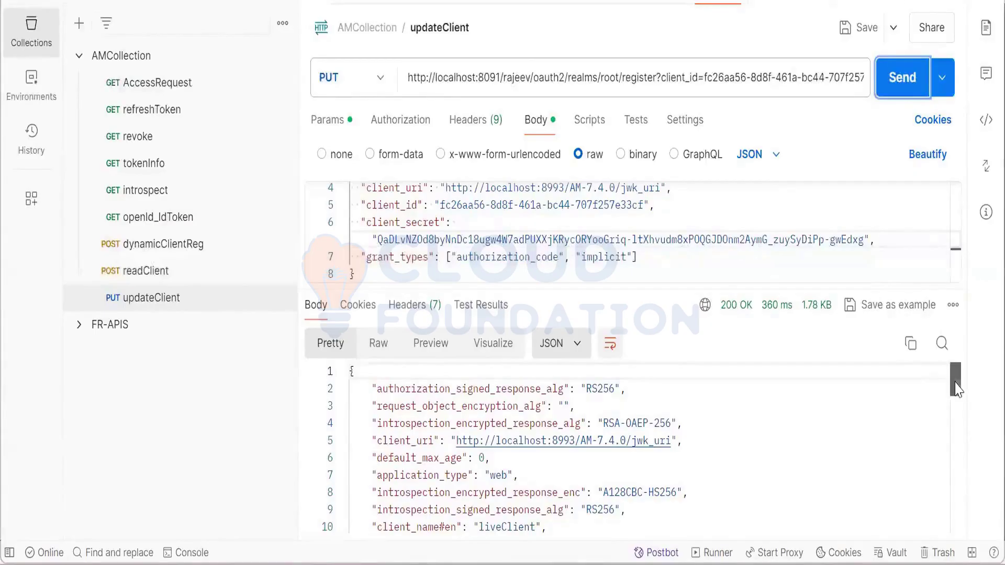
Examine the update response, reload the client page in the ForgeRock console in the browser and check the Grant Types in its Advanced settings
left_click_drag(955, 389, 953, 439)
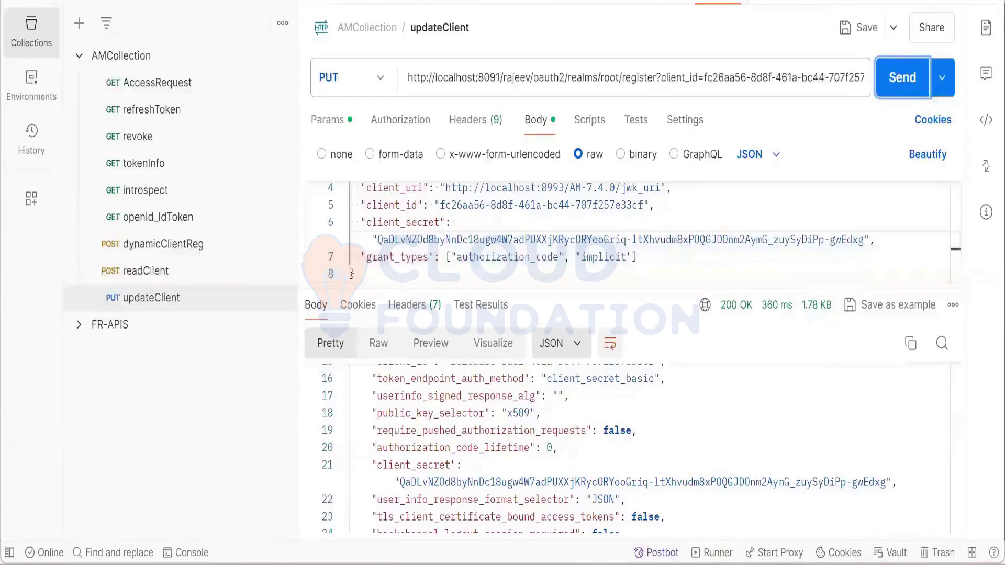
mouse_move(618, 563)
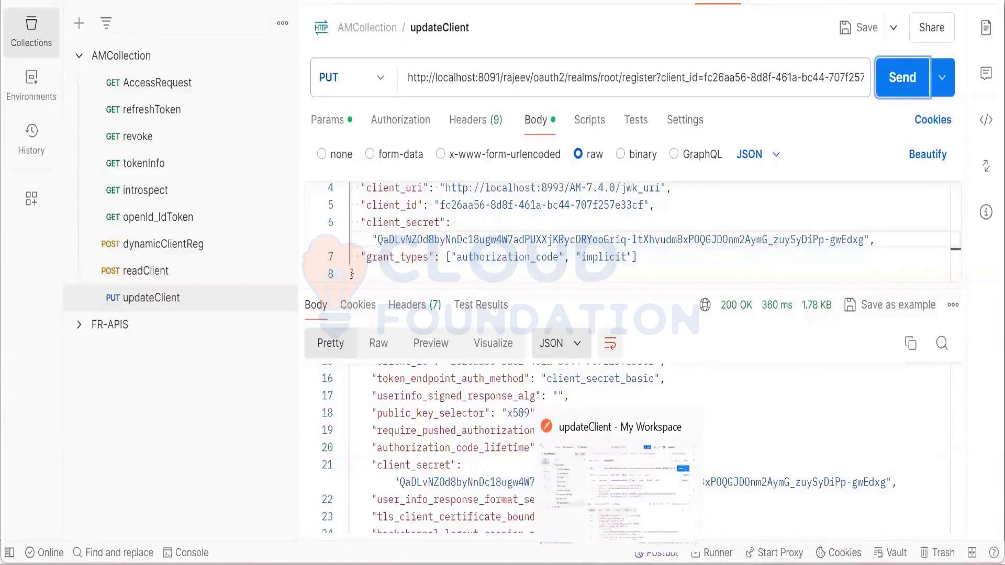
mouse_move(584, 563)
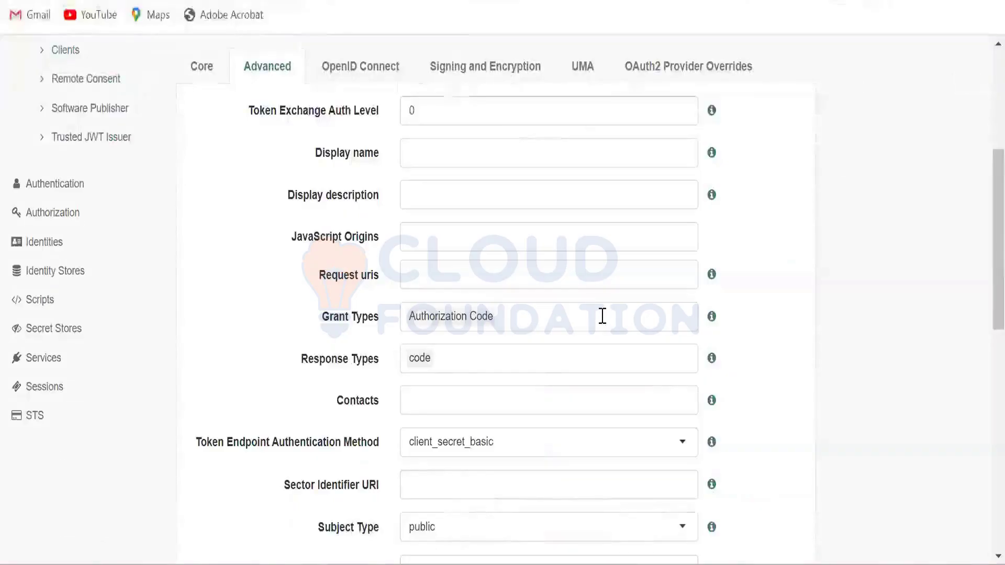
left_click(602, 316)
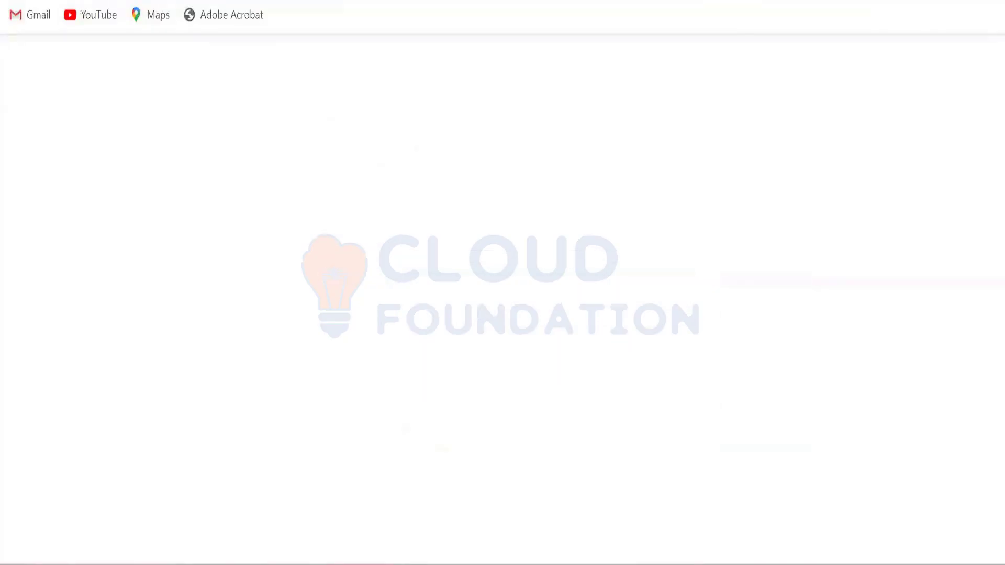
left_click(264, 354)
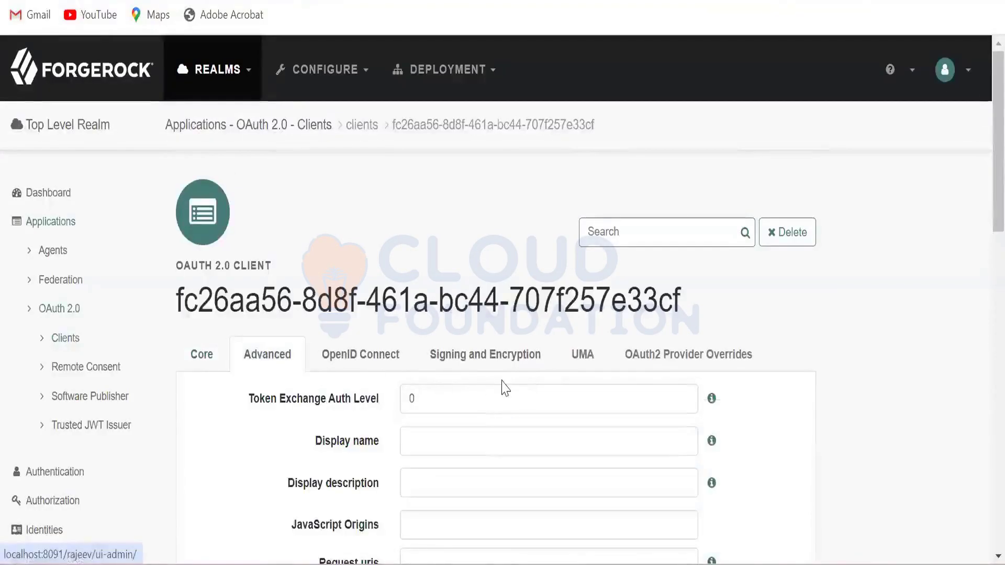
scroll(508, 388, "down", 2)
scroll(510, 388, "down", 4)
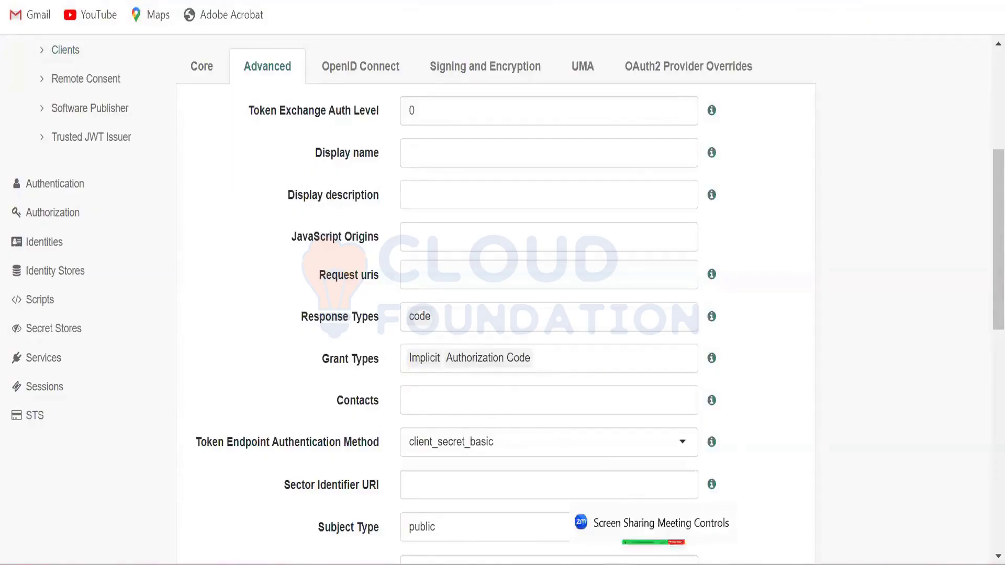
Check the updateClient request URL in Postman, read through the saved registration response in the text editor and return to Postman
key("alt+Tab")
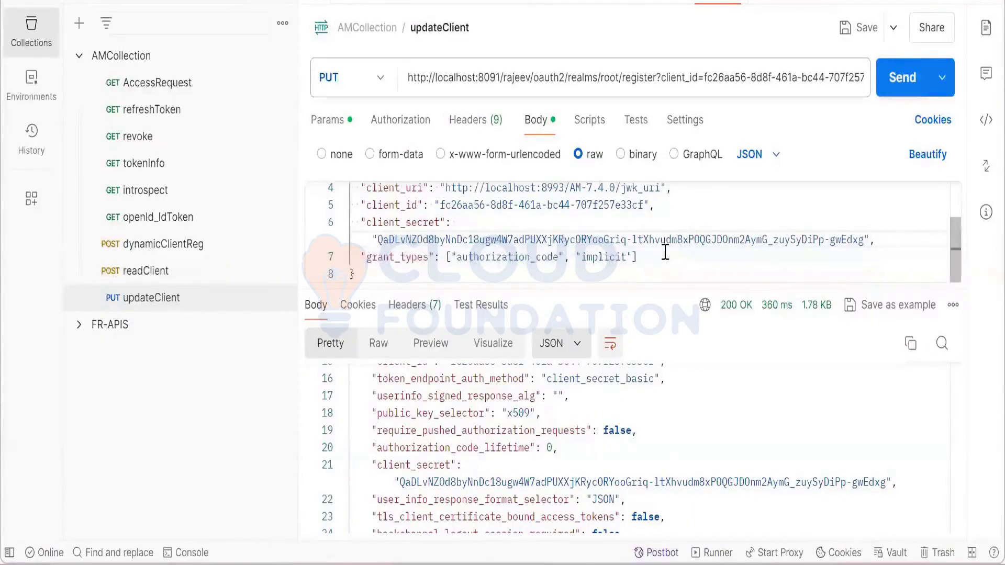
left_click(781, 77)
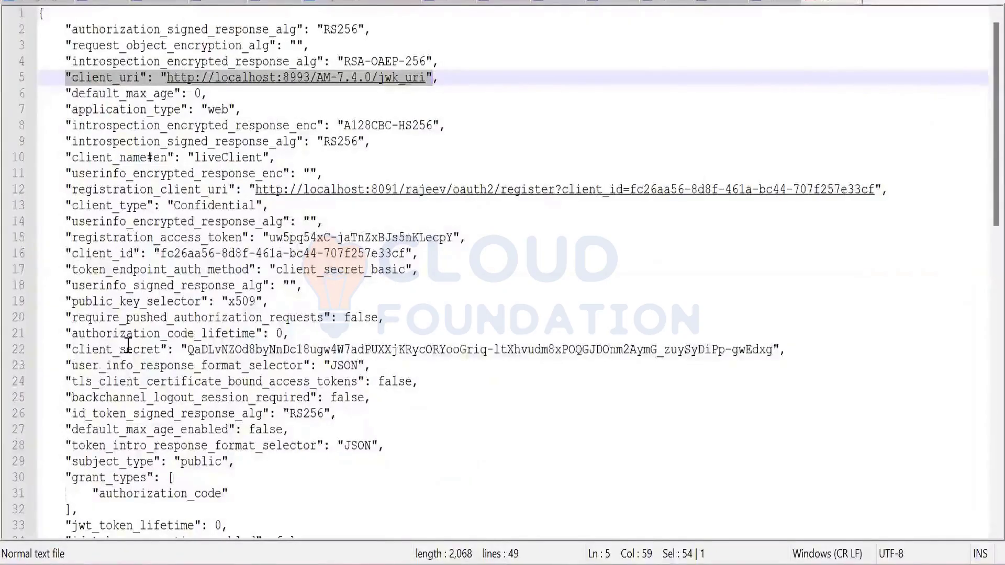
scroll(128, 346, "down", 5)
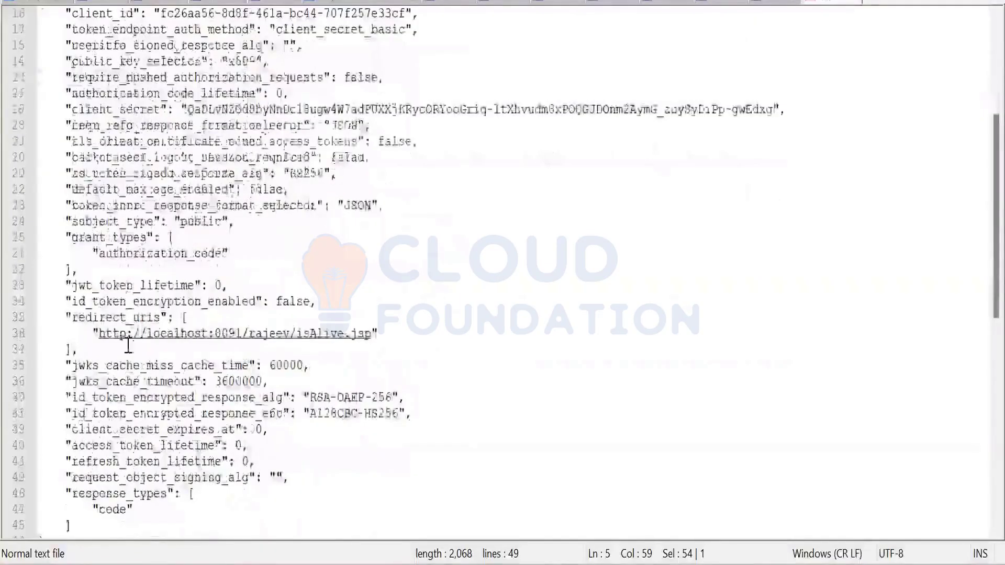
scroll(191, 348, "down", 2)
scroll(192, 349, "up", 1)
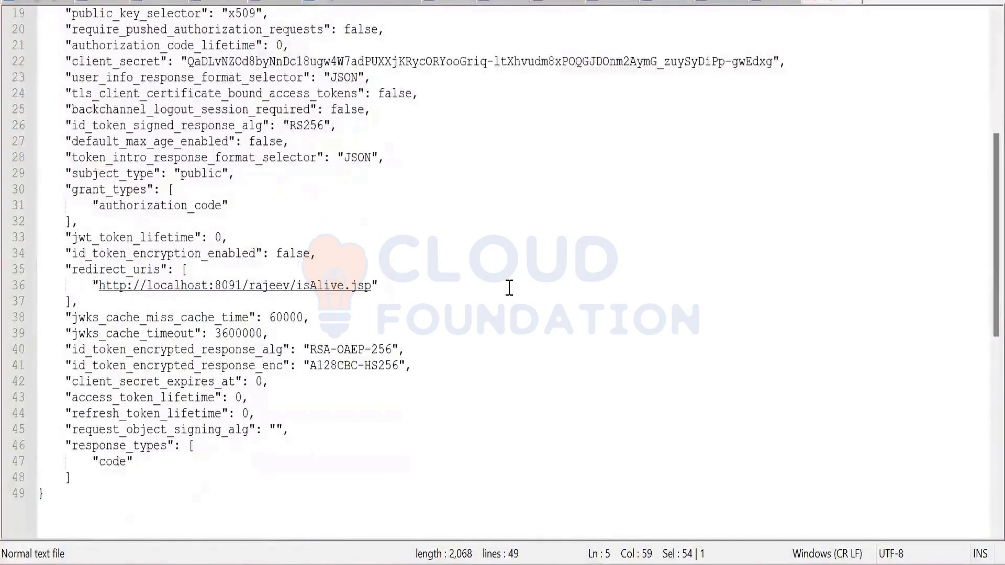
scroll(508, 287, "up", 4)
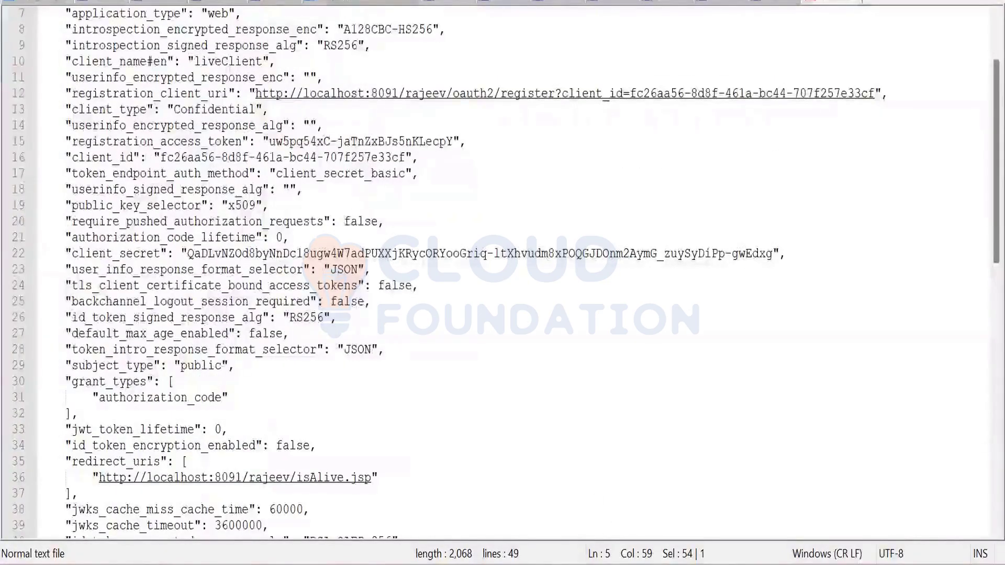
key("alt+Tab")
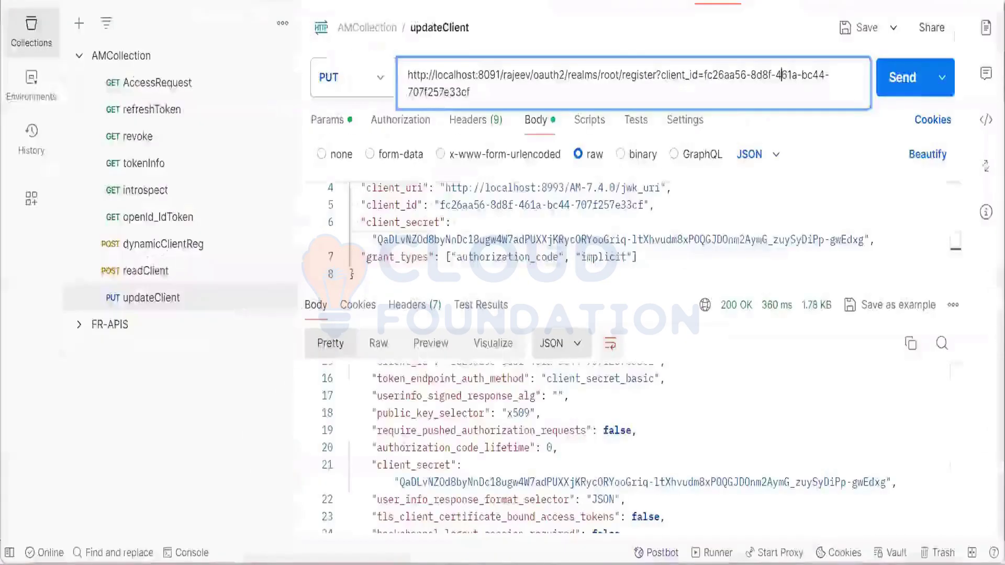
Open the readClient request and examine its whole JSON response, from the signing algorithms down to the response types
left_click(163, 275)
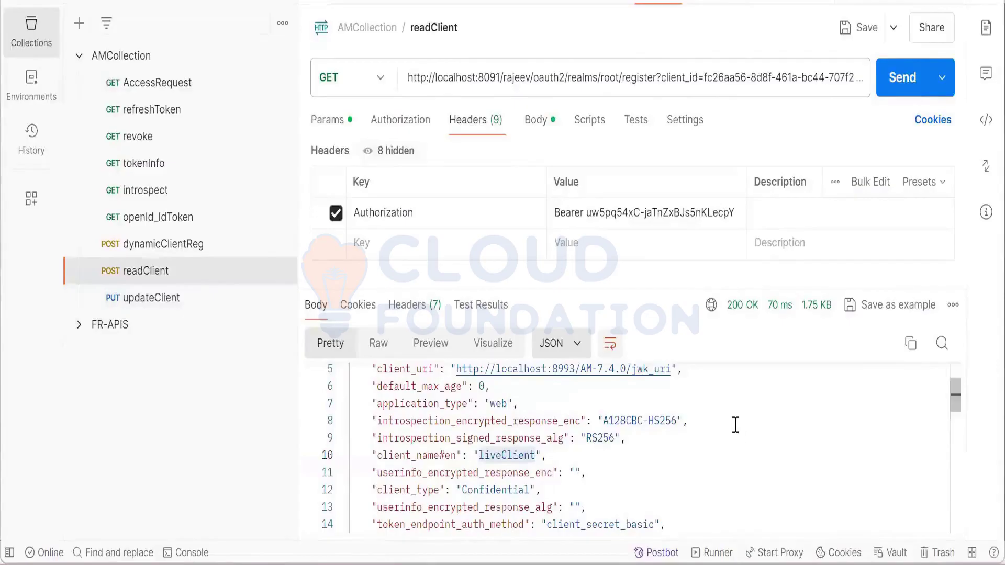
left_click(428, 421)
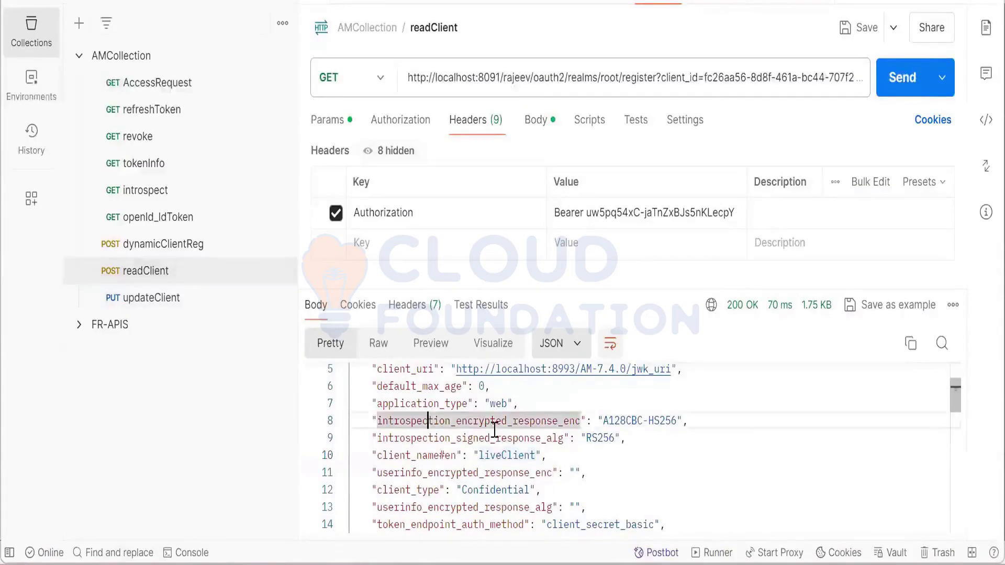
scroll(494, 430, "down", 6)
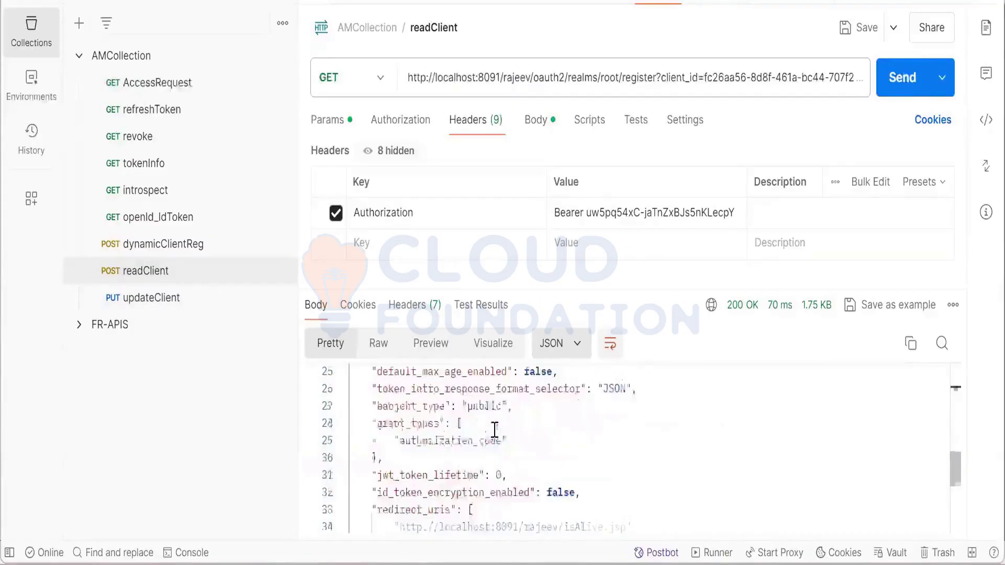
scroll(495, 430, "down", 4)
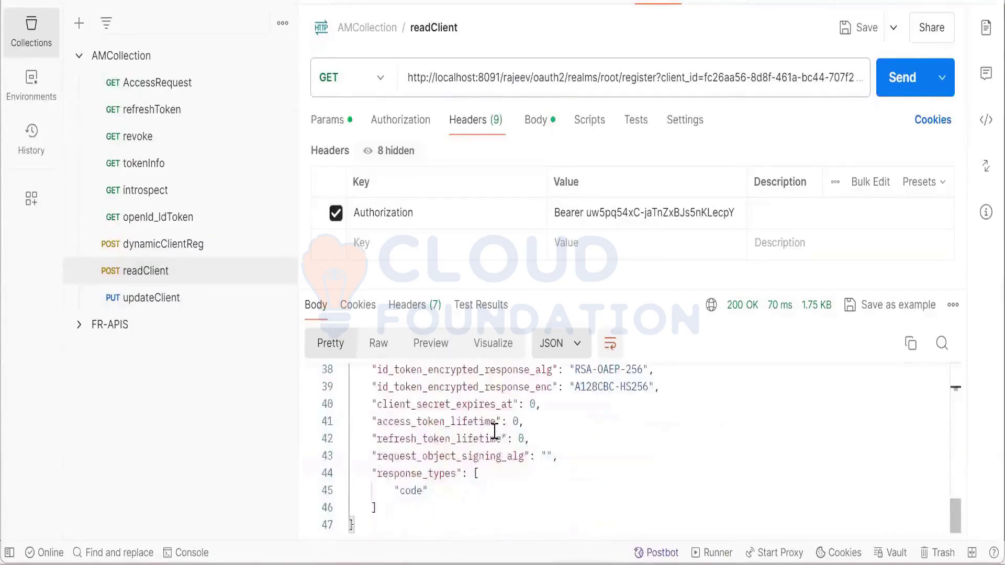
scroll(494, 431, "up", 11)
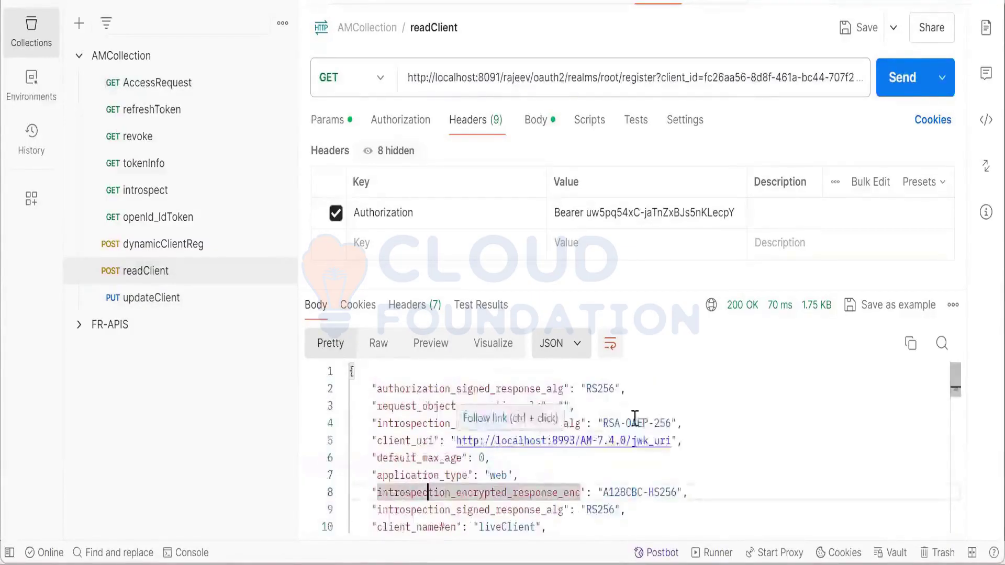
left_click(635, 387)
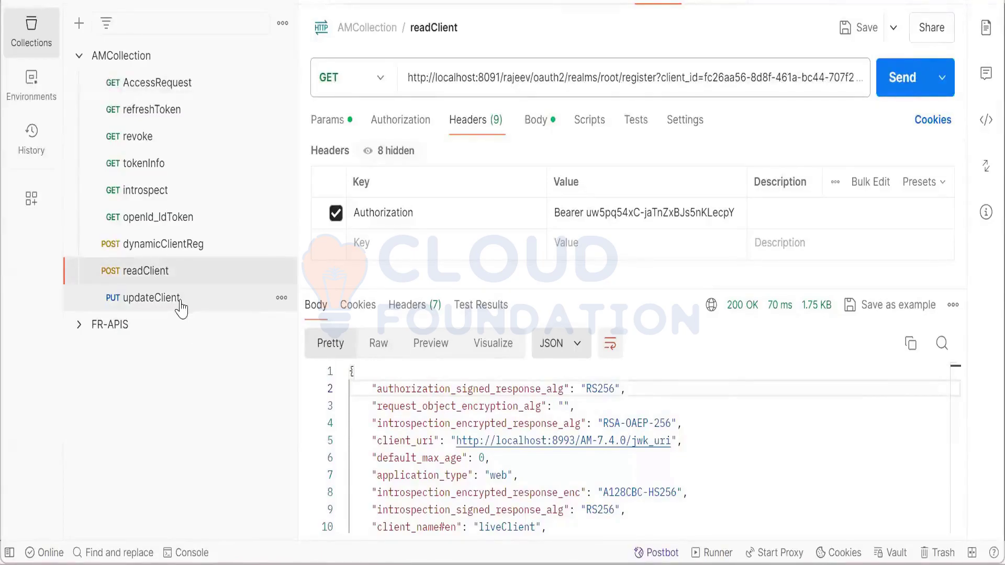
Duplicate the updateClient request in AMCollection and rename the copy deleteClient
left_click(281, 298)
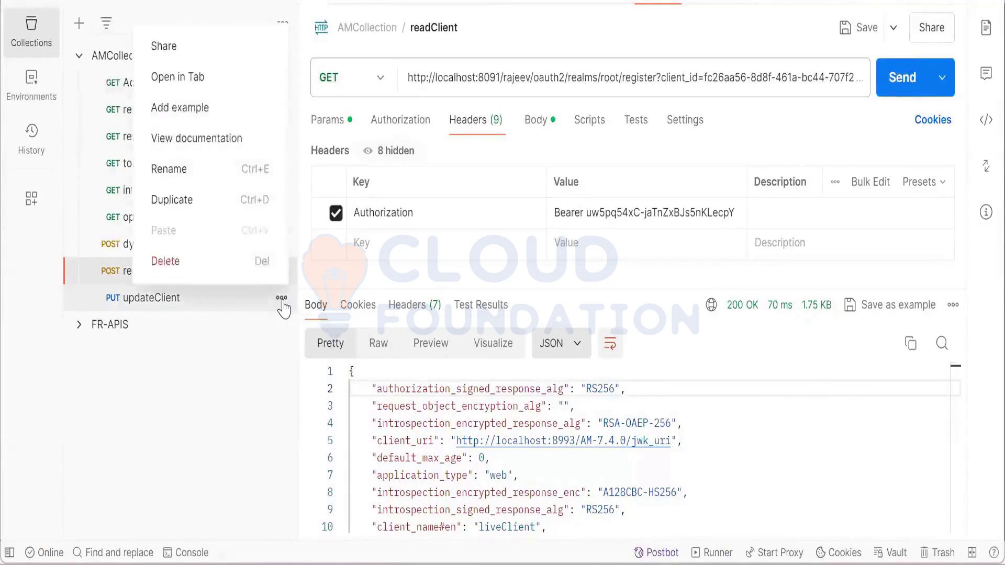
left_click(198, 208)
left_click(221, 326)
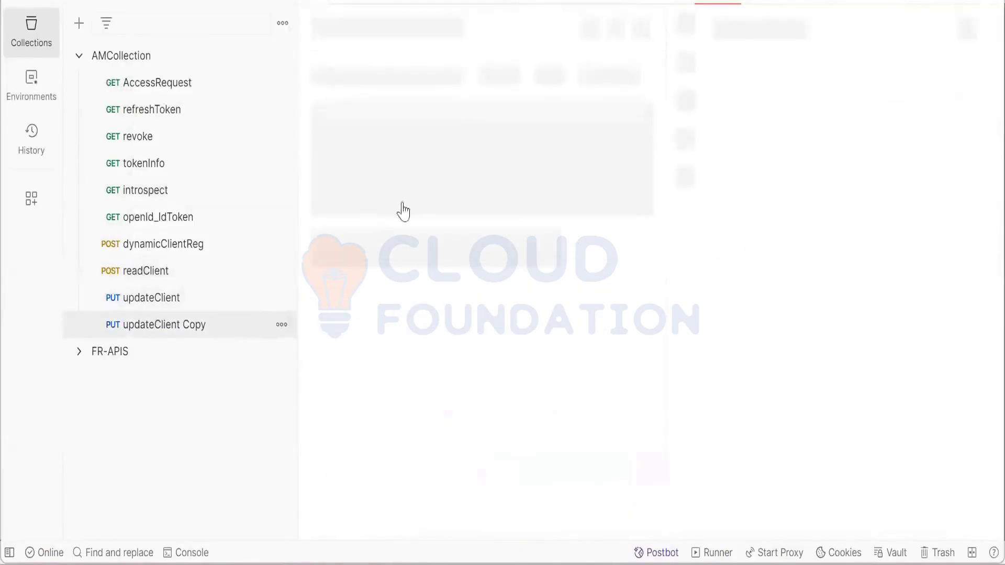
left_click(452, 28)
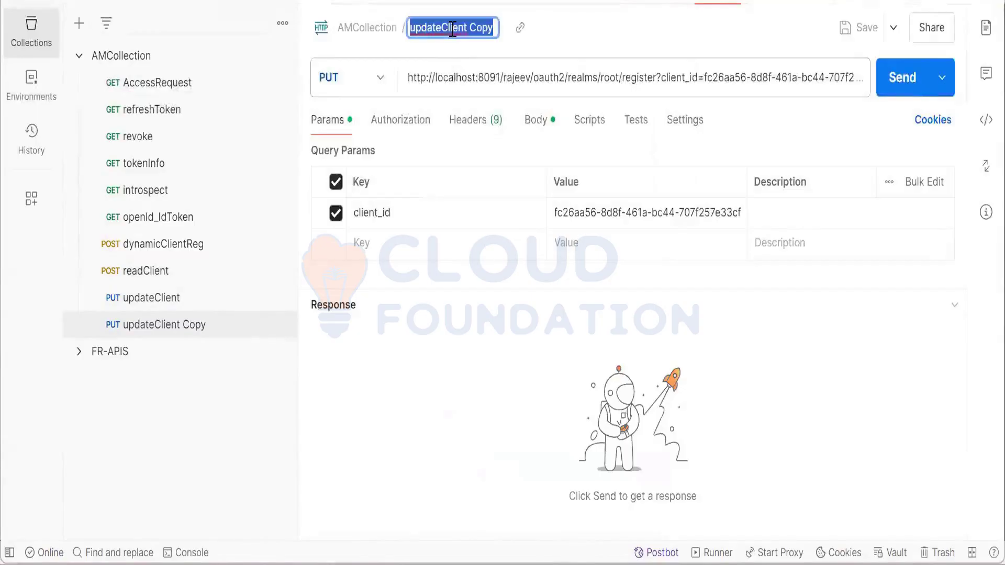
key("BackSpace")
type("d")
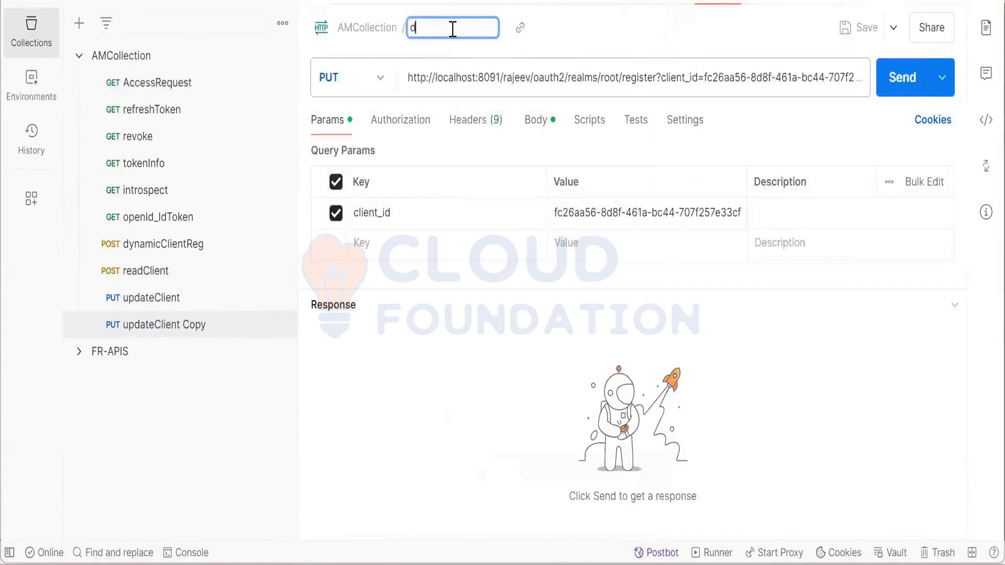
type("eleteClient")
left_click(556, 35)
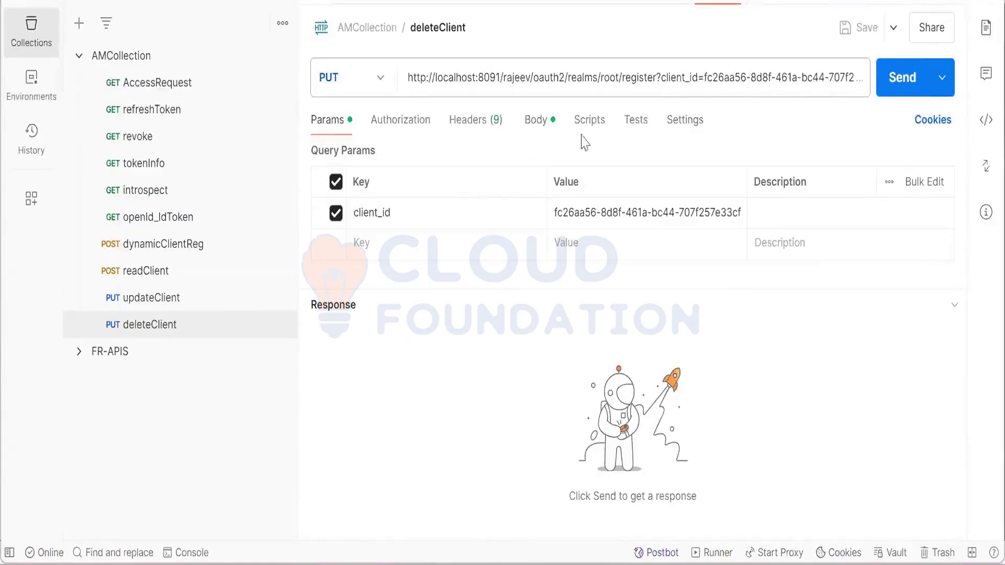
Set the authorization type of the deleteClient request to Basic Auth
left_click(422, 133)
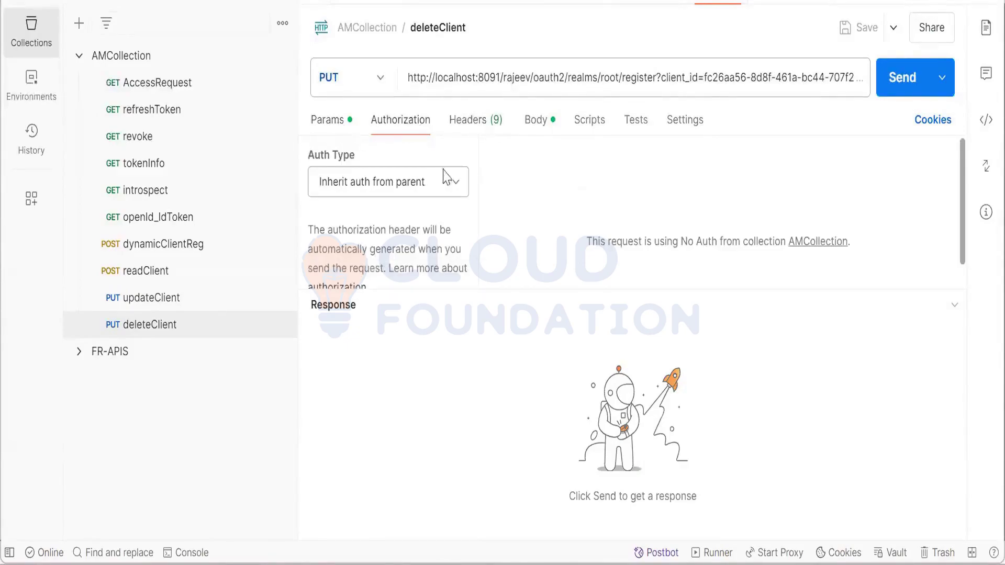
left_click(456, 184)
scroll(392, 31, "down", 1)
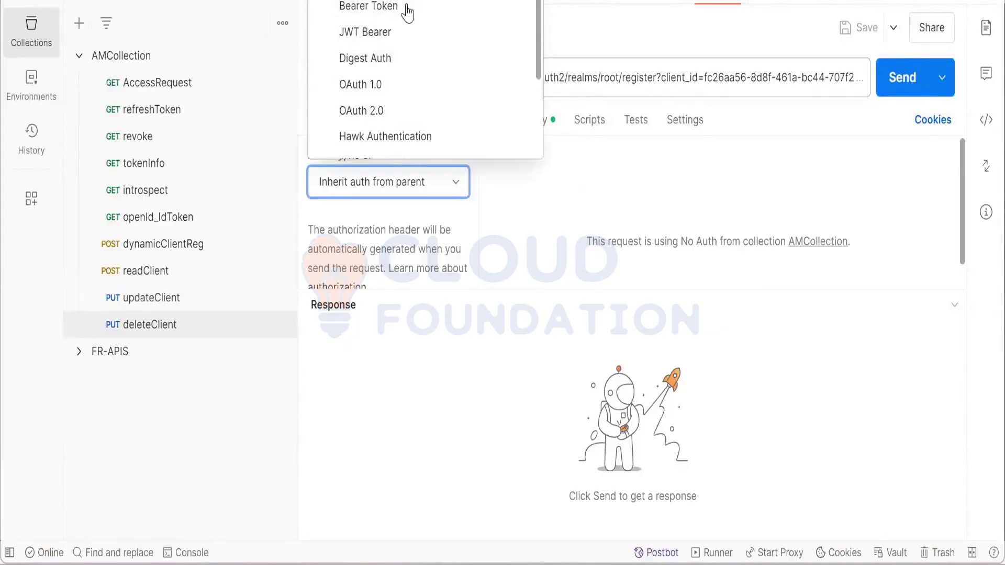
scroll(407, 11, "up", 1)
left_click(407, 9)
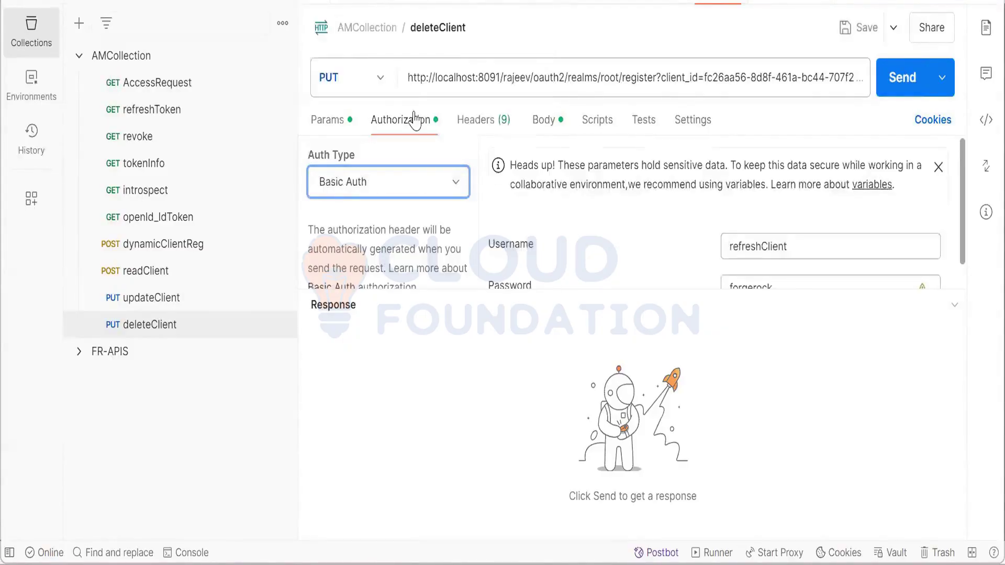
left_click(456, 184)
scroll(393, 29, "down", 1)
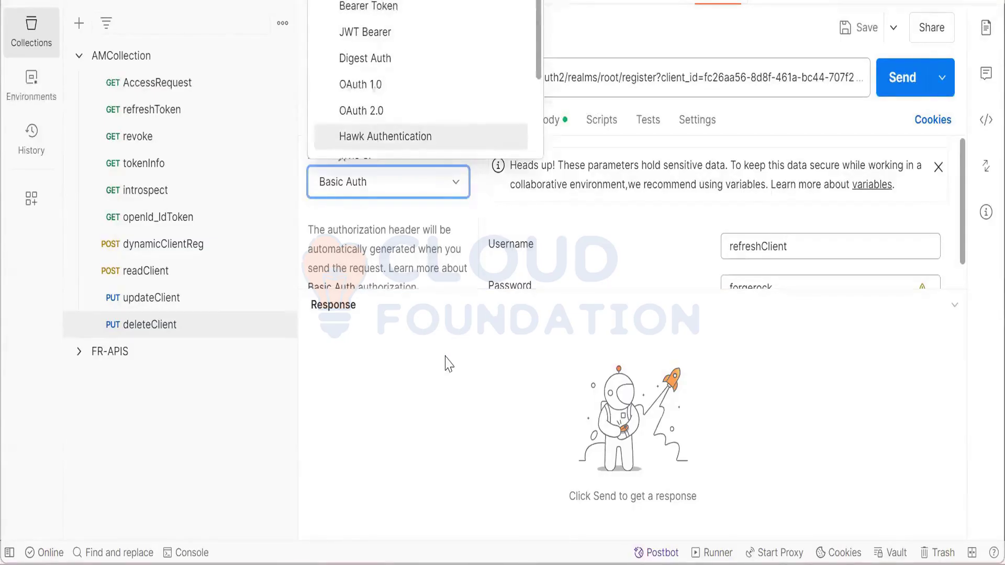
left_click(455, 181)
Check the deleteClient request's query parameters and Authorization header, change its method to DELETE and send it
left_click(327, 123)
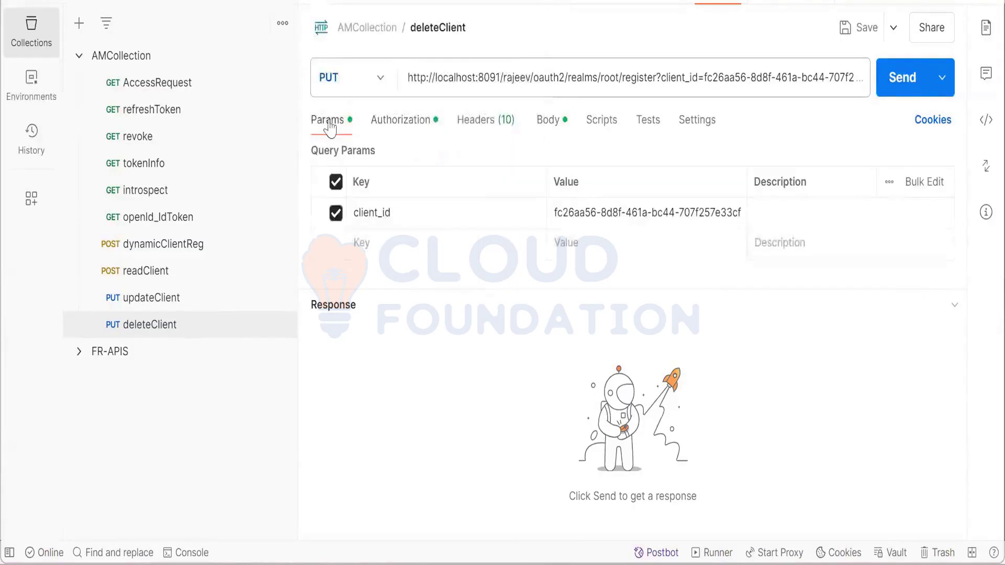
left_click(488, 131)
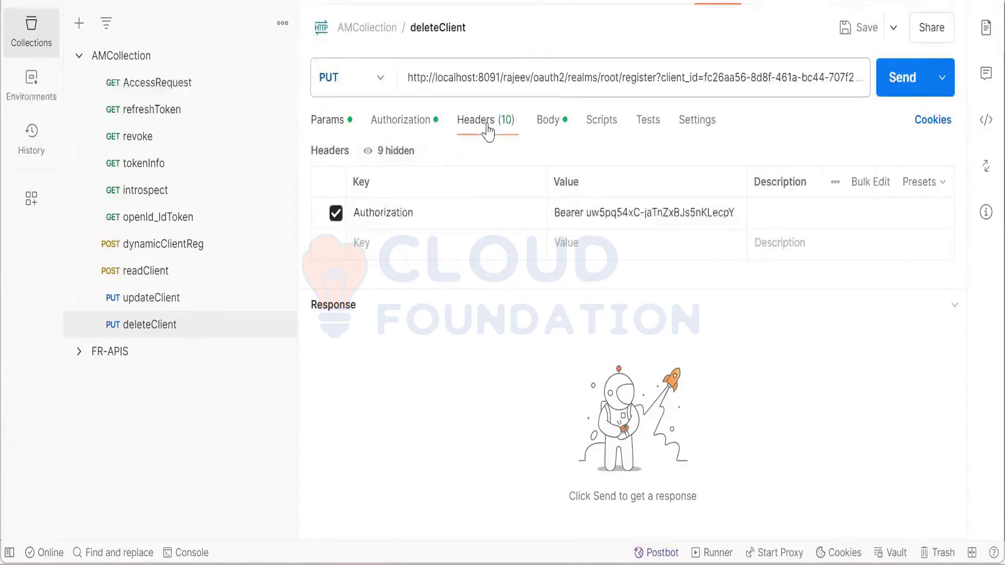
left_click(483, 214)
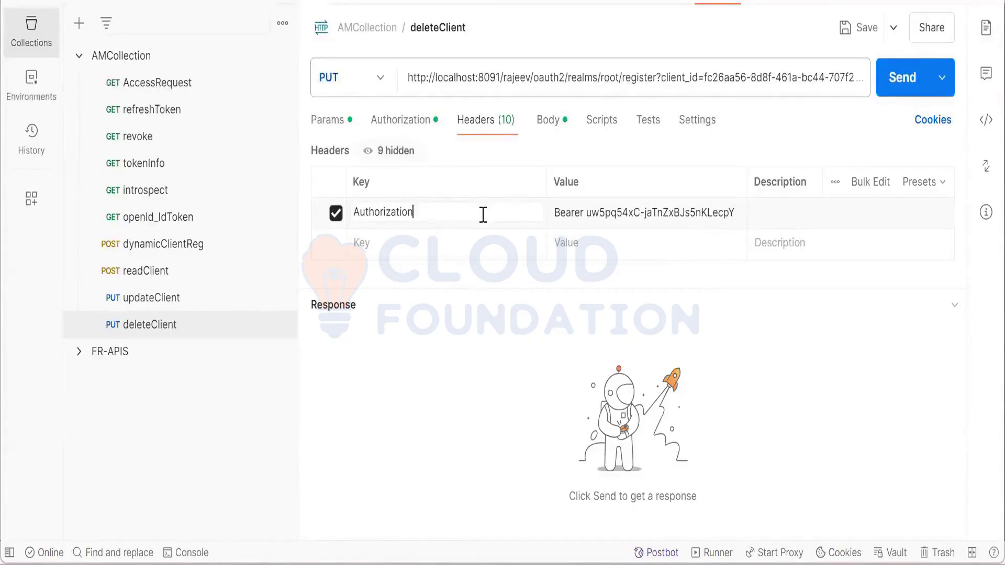
left_click(387, 81)
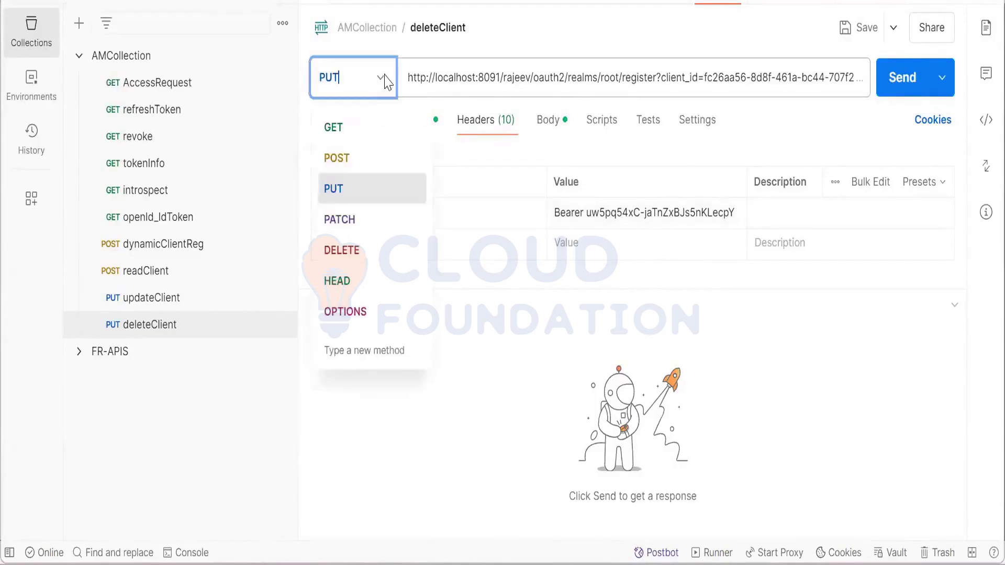
left_click(371, 239)
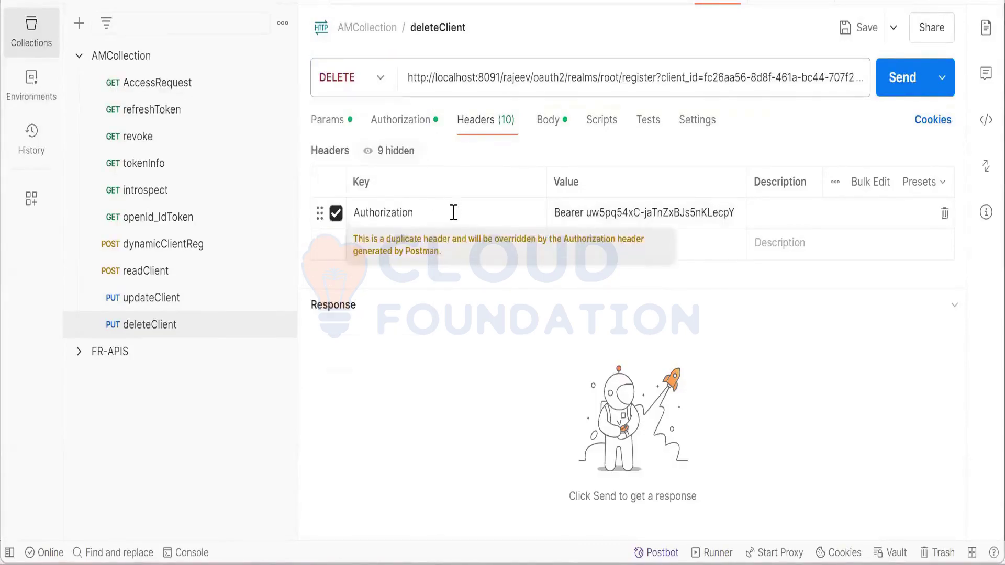
left_click(454, 212)
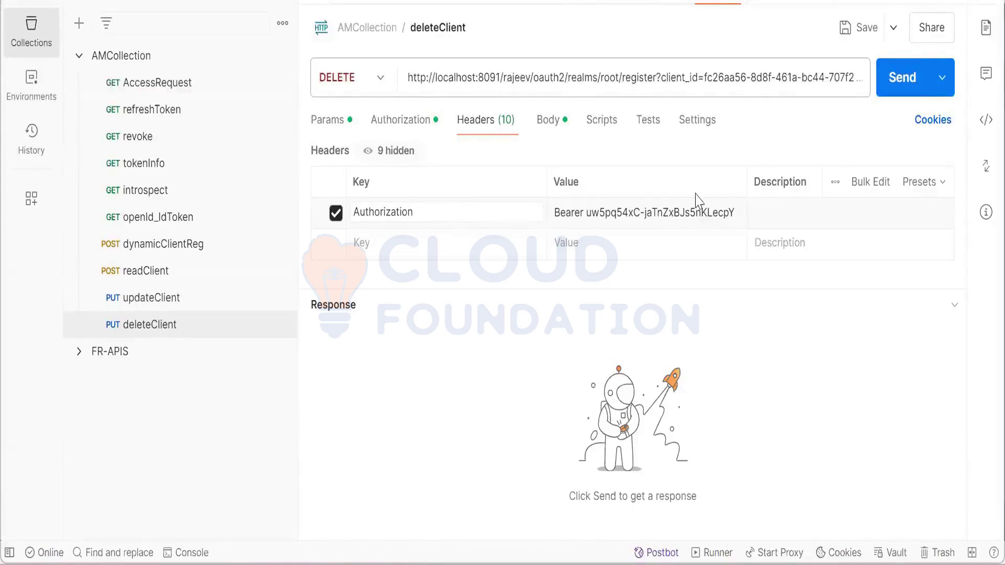
left_click(888, 79)
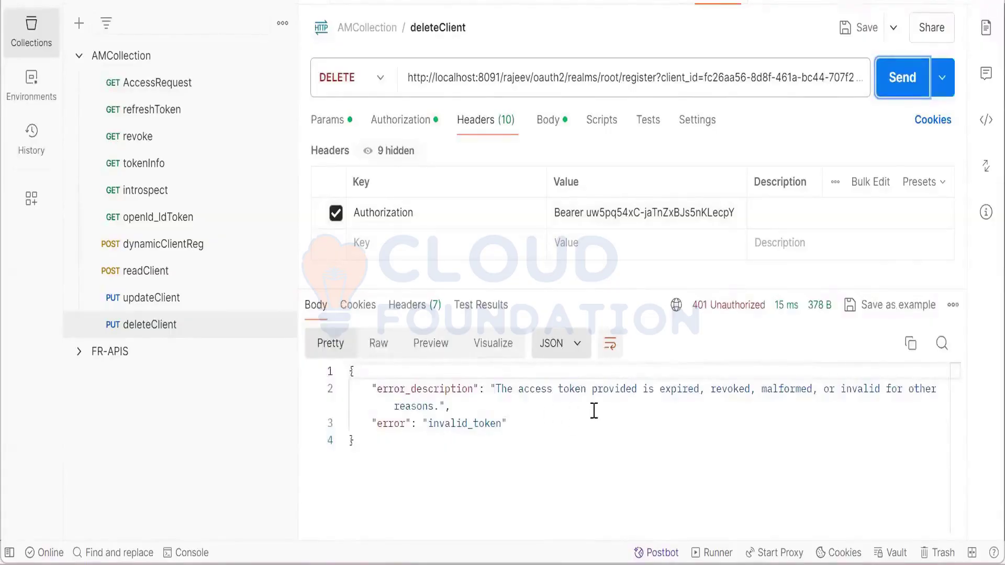
double_click(673, 392)
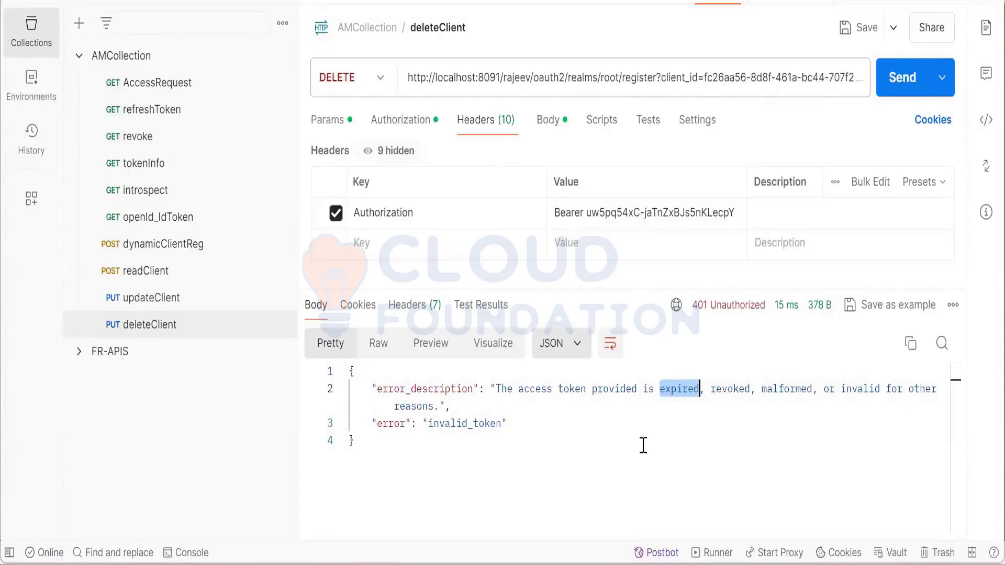
Open the readClient request and send it again with the same Authorization header to test the access token
left_click(176, 276)
left_click(177, 283)
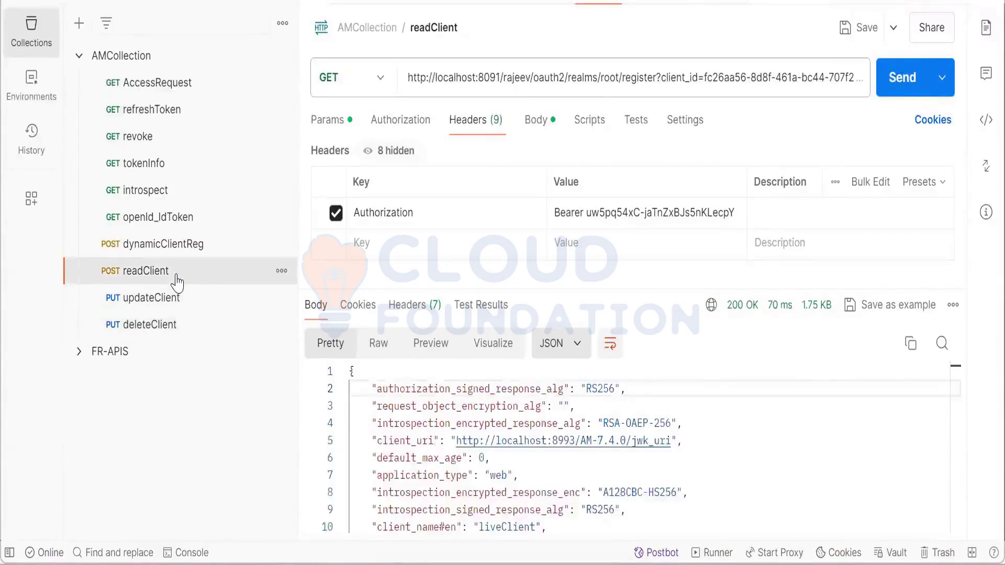
left_click(890, 80)
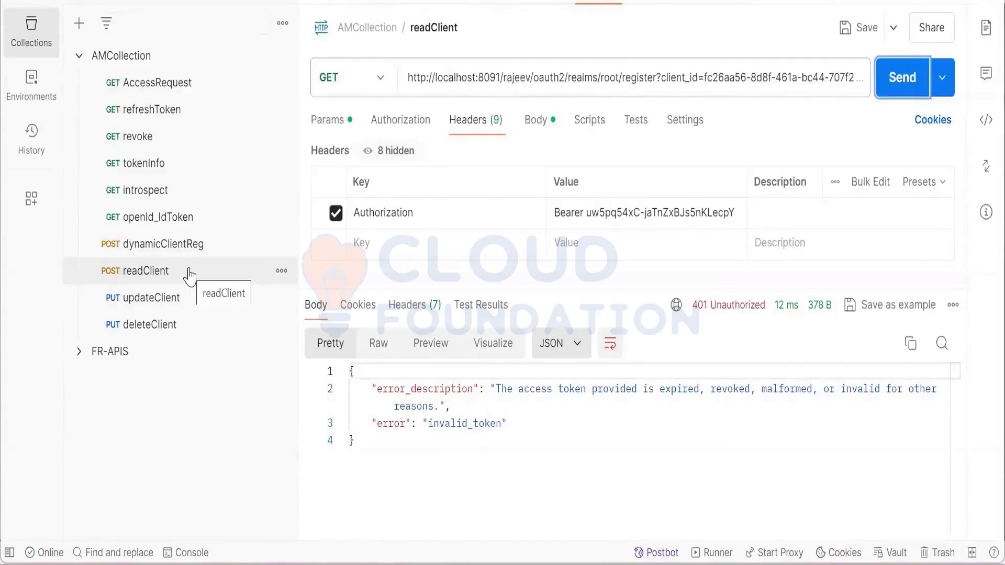
Open the dynamicClientReg request and examine its registration response, including the registration access token and grant types
left_click(187, 246)
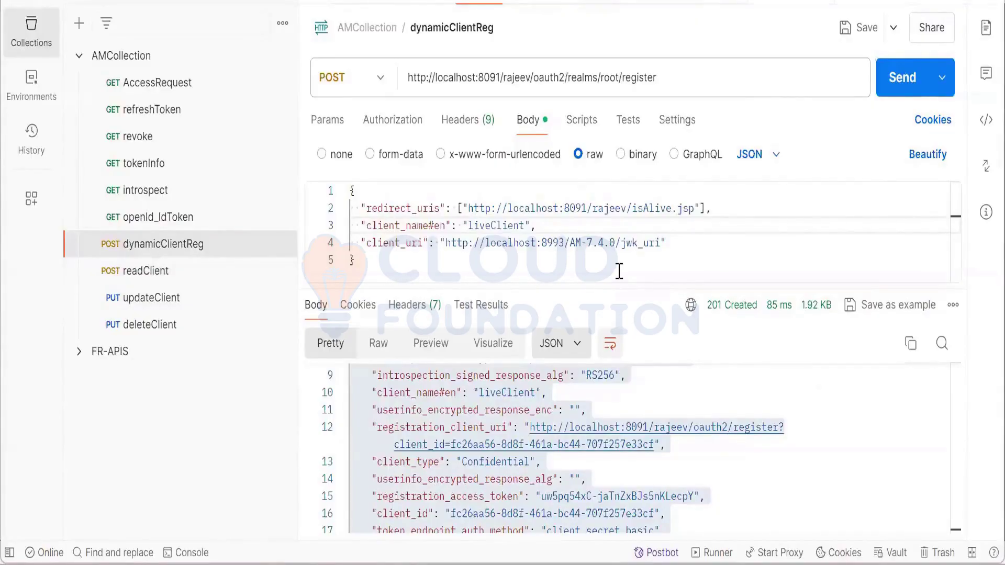
scroll(675, 419, "down", 5)
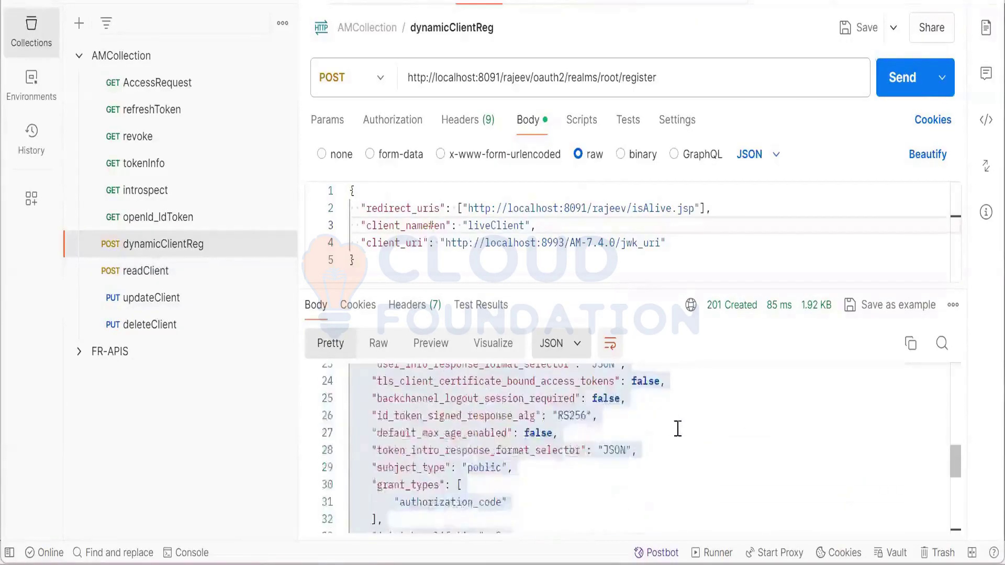
scroll(681, 426, "up", 4)
scroll(688, 413, "up", 4)
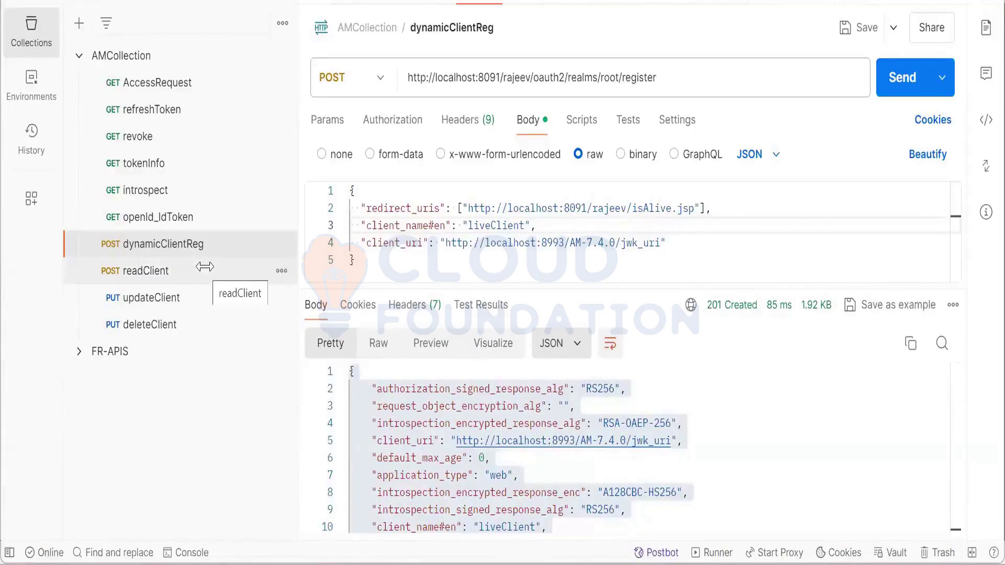
left_click(697, 395)
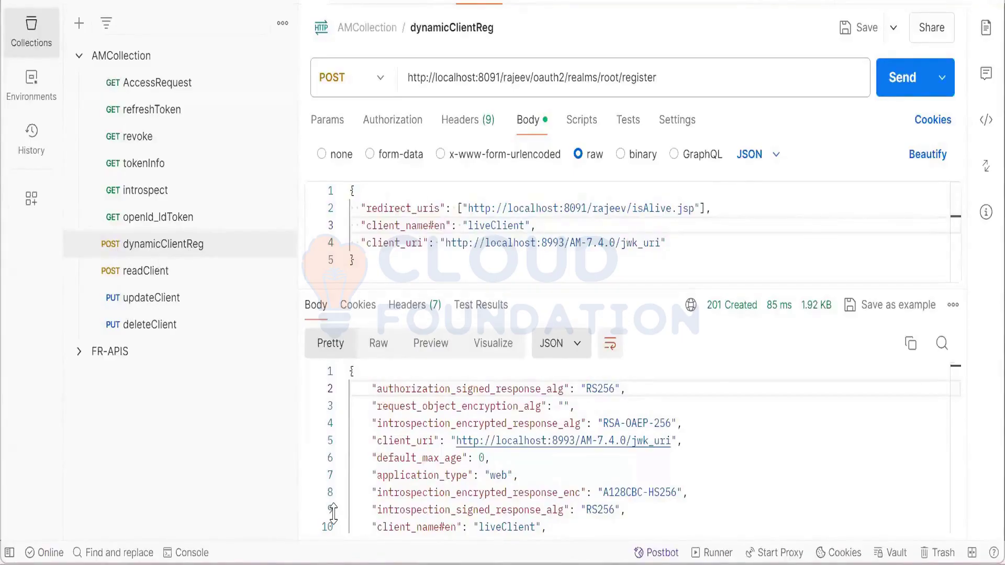
Switch to the AM admin console, enable OIDC Provider Discovery in the OAuth2 Provider service's OpenID Connect settings and save the changes
key("alt+Tab")
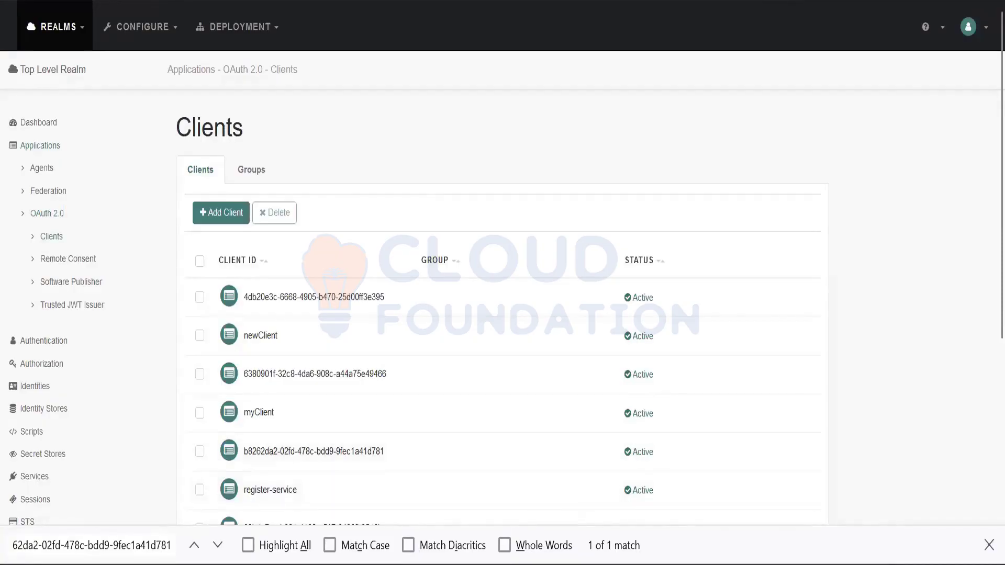
key("alt+Tab")
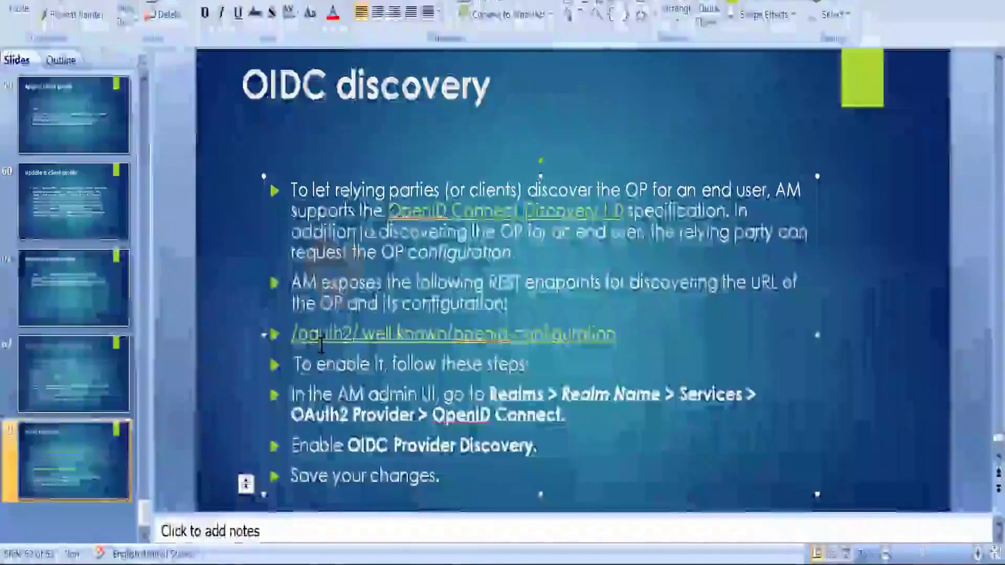
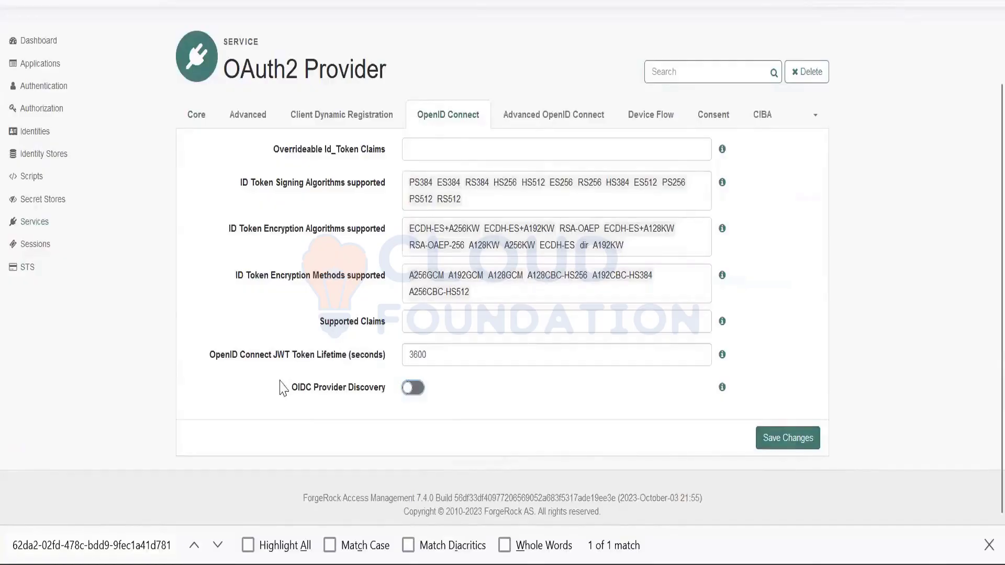
triple_click(288, 409)
left_click(505, 418)
left_click(414, 388)
left_click(779, 444)
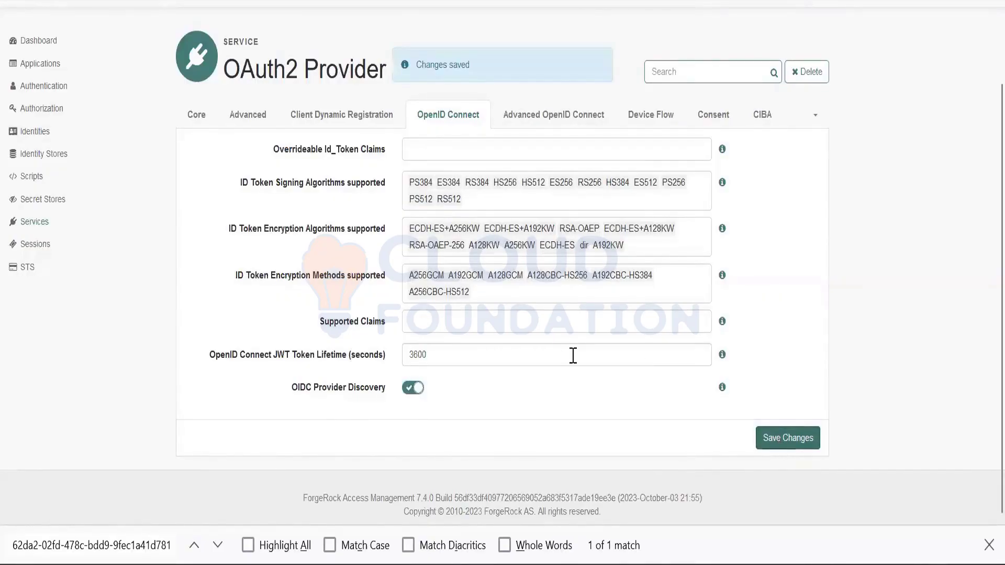
Switch to Postman, duplicate the New Request Copy request in AM Collection and name the duplicate OpenIdConfiguration
key("alt+Tab")
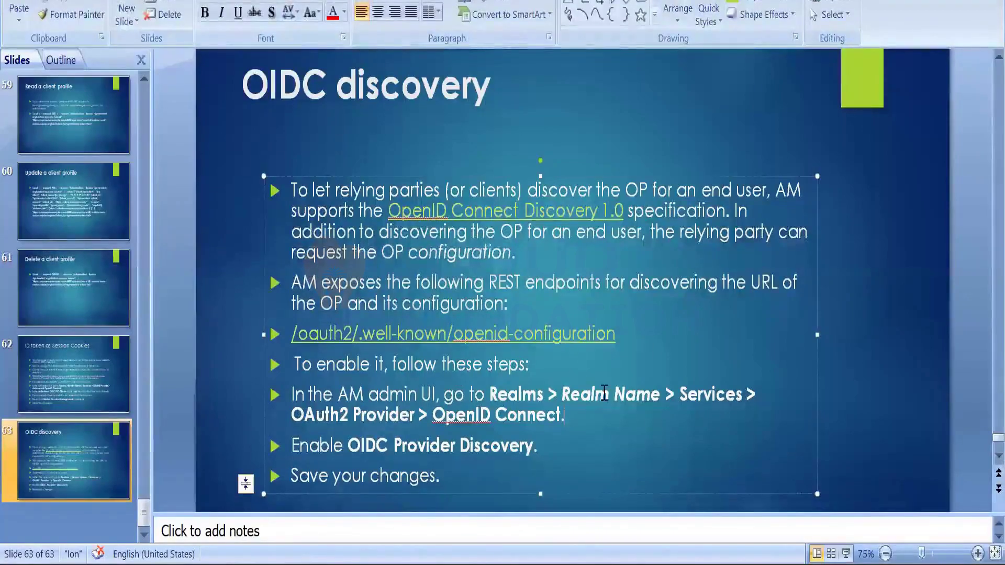
key("alt+Tab")
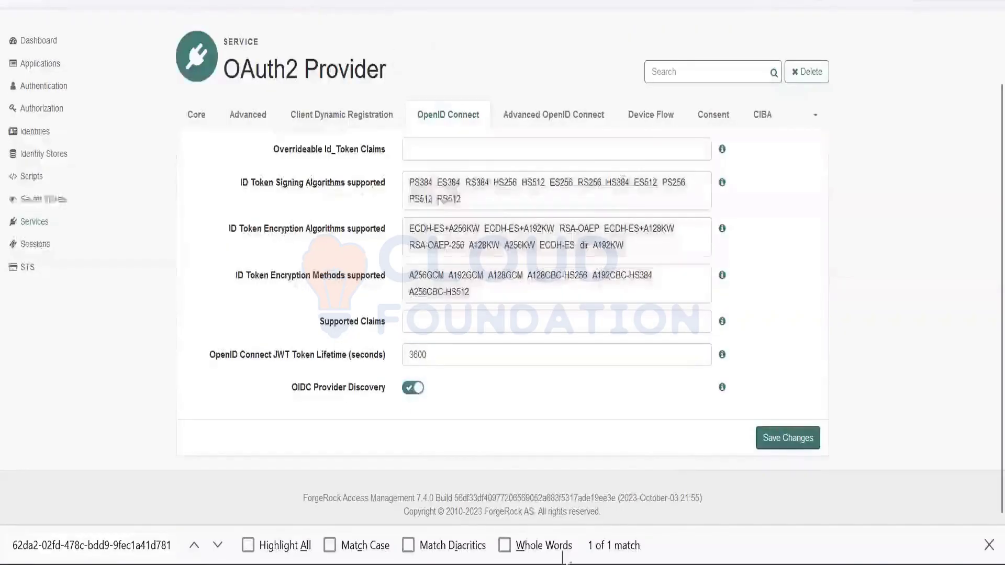
key("alt+Tab")
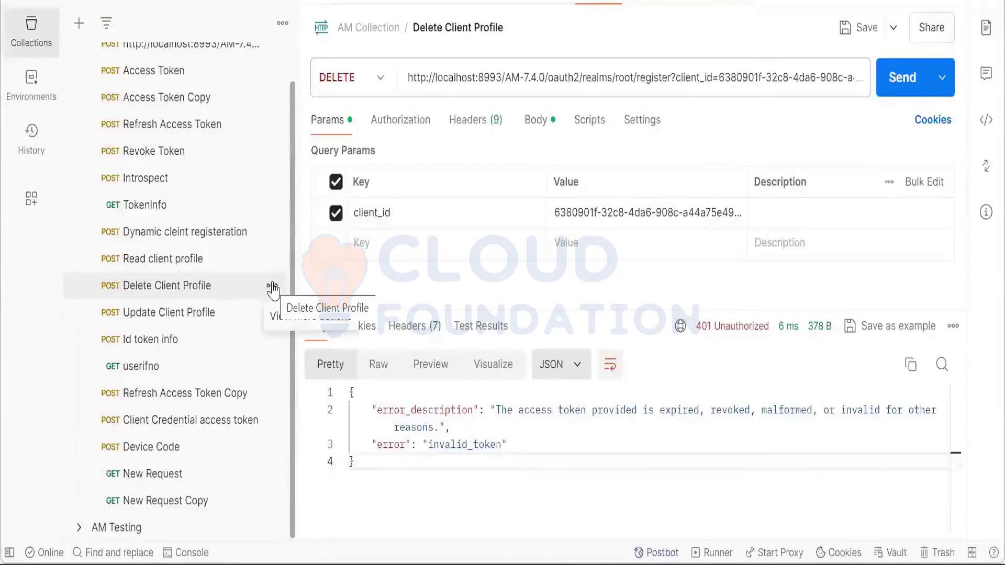
left_click(198, 480)
left_click(198, 501)
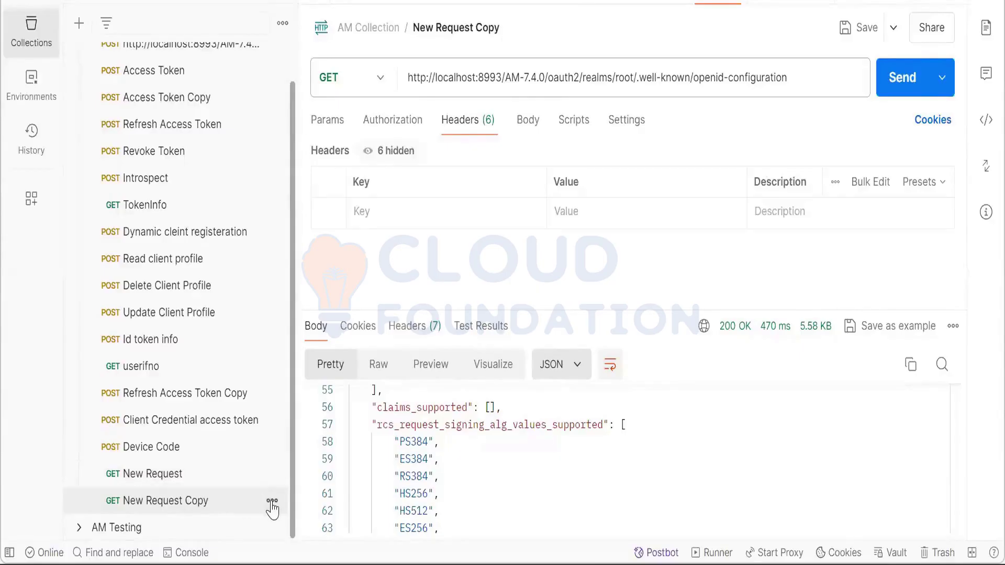
left_click(272, 500)
left_click(225, 404)
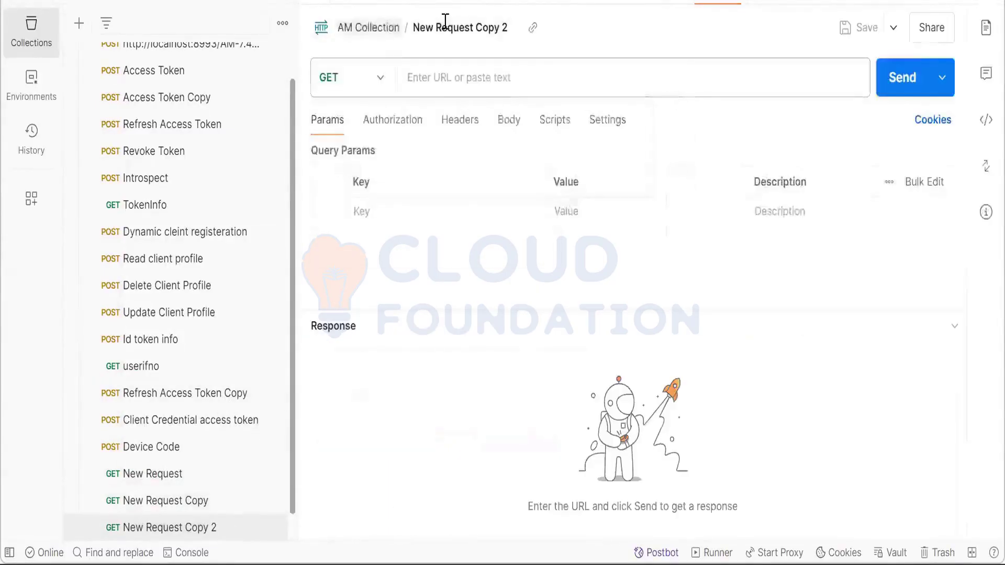
left_click(445, 23)
type("OpenIdConf")
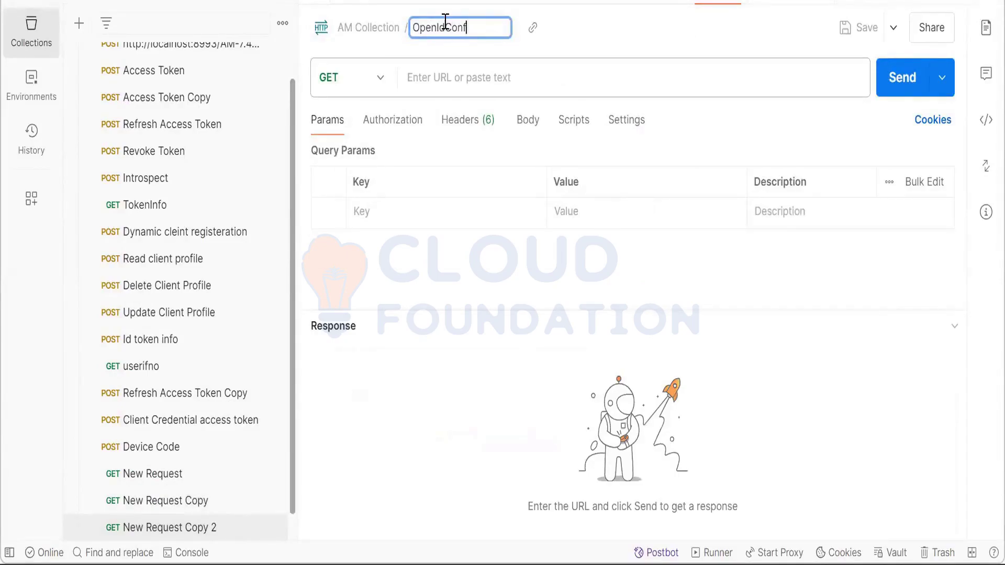
type("iguration")
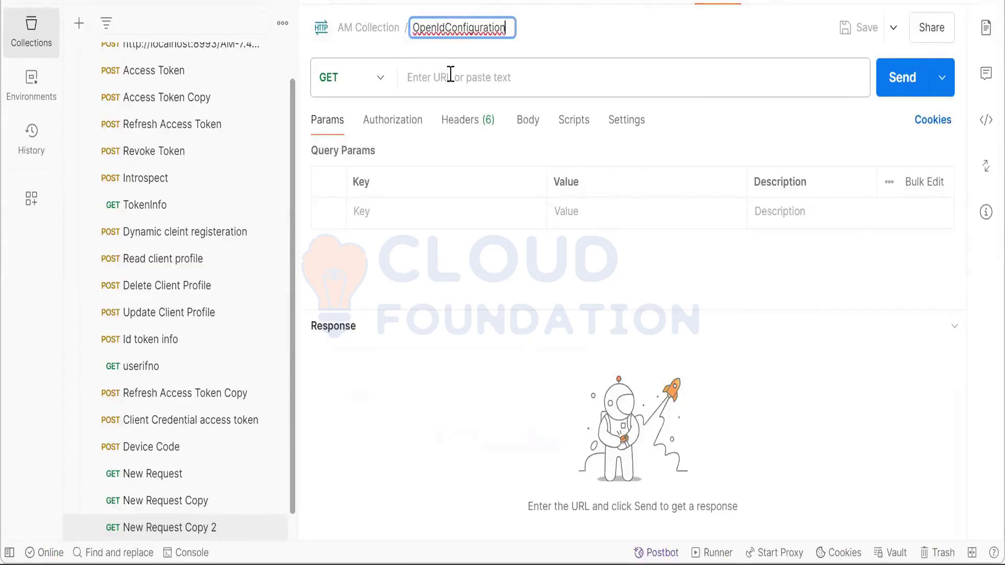
left_click(450, 74)
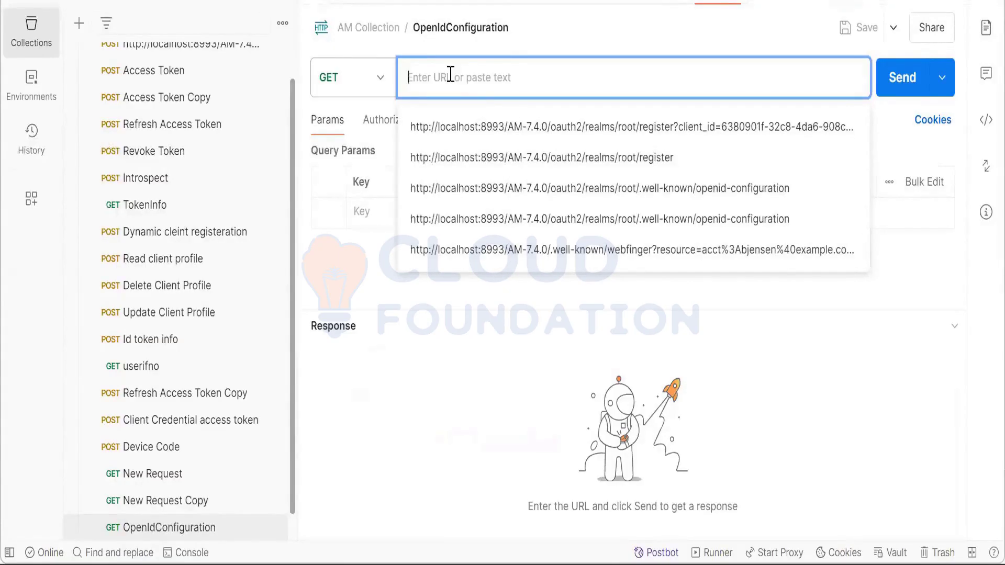
type("htt")
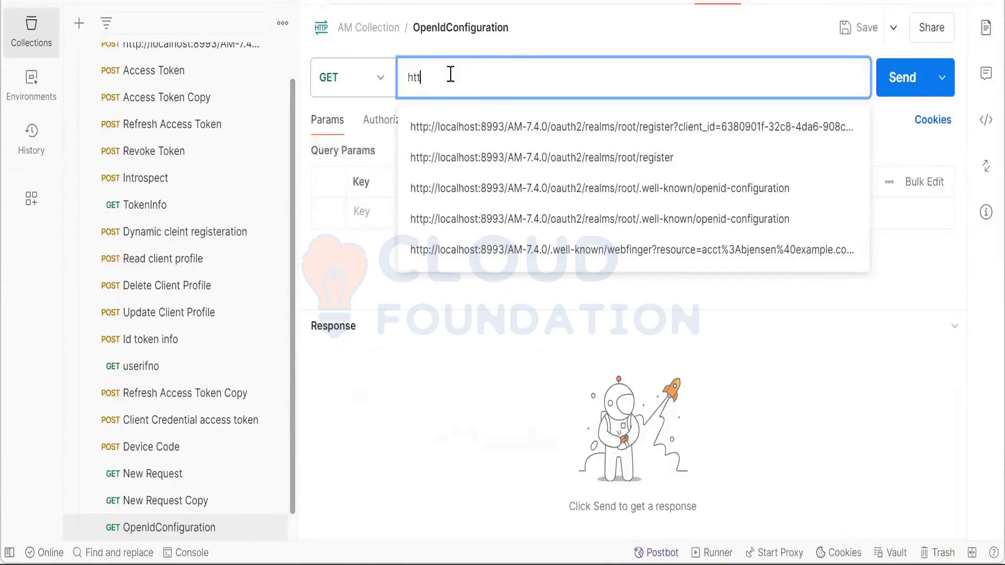
type("ps:")
key("BackSpace")
key("BackSpace")
key("BackSpace")
key("BackSpace")
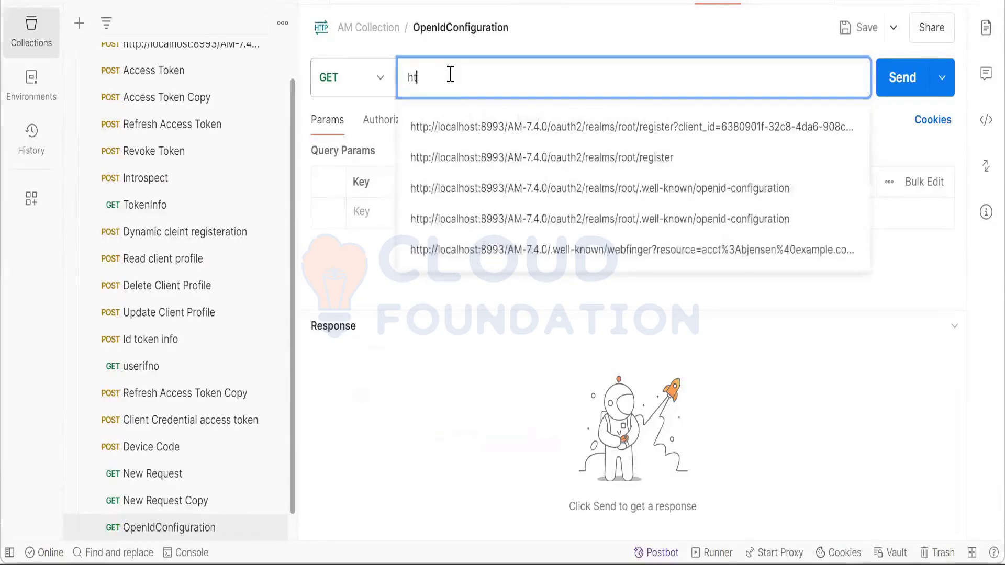
left_click(482, 188)
left_click(607, 78)
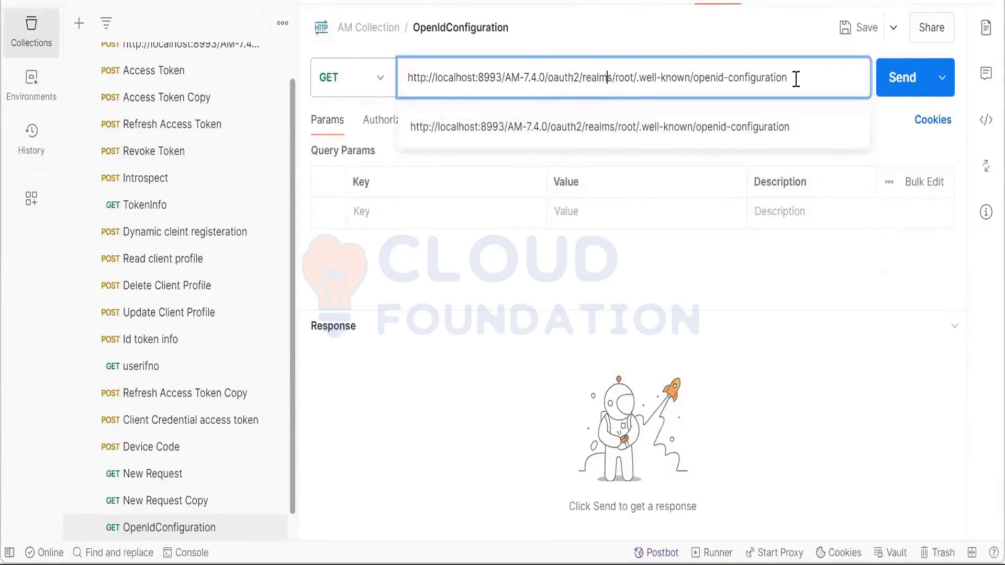
Check the request URL's well-known path against the endpoint on the OIDC discovery slide and send the GET request
left_click_drag(789, 78, 624, 79)
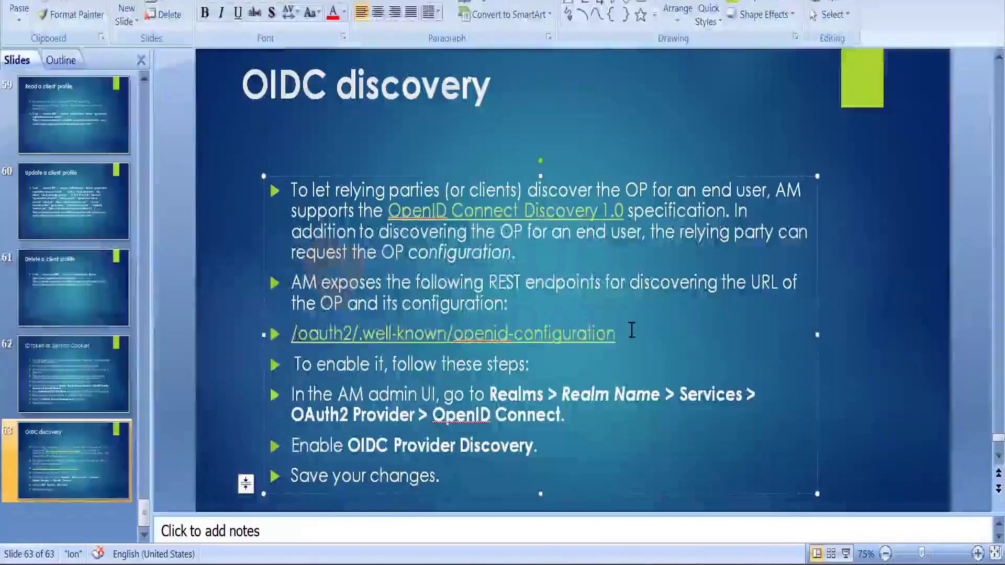
left_click_drag(632, 330, 294, 339)
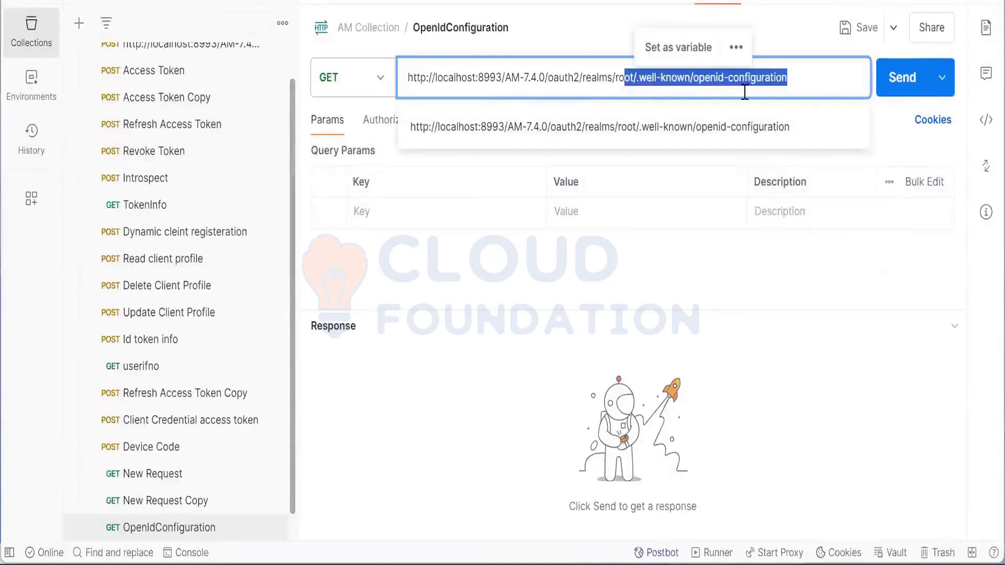
left_click(545, 366)
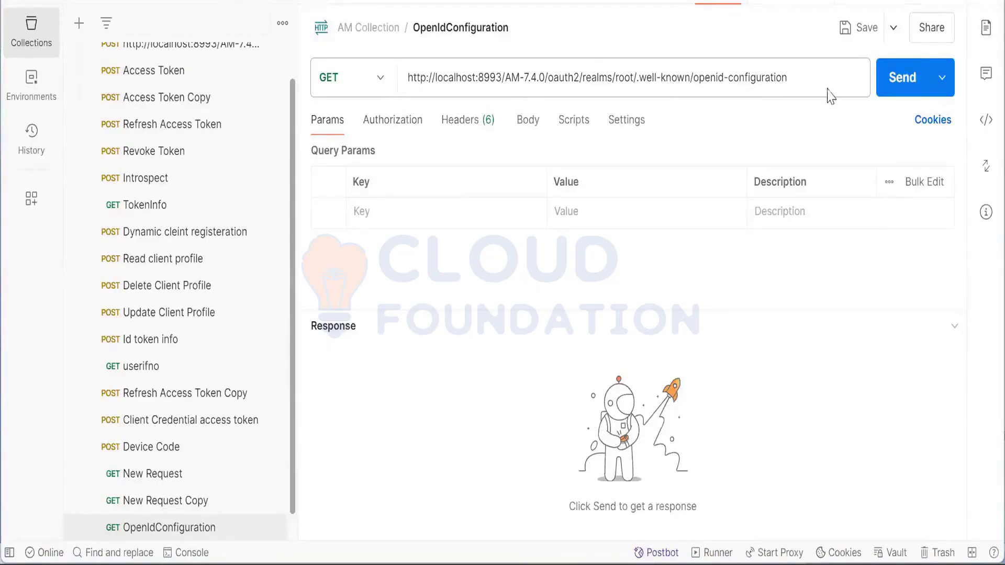
left_click_drag(812, 77, 624, 77)
left_click(893, 89)
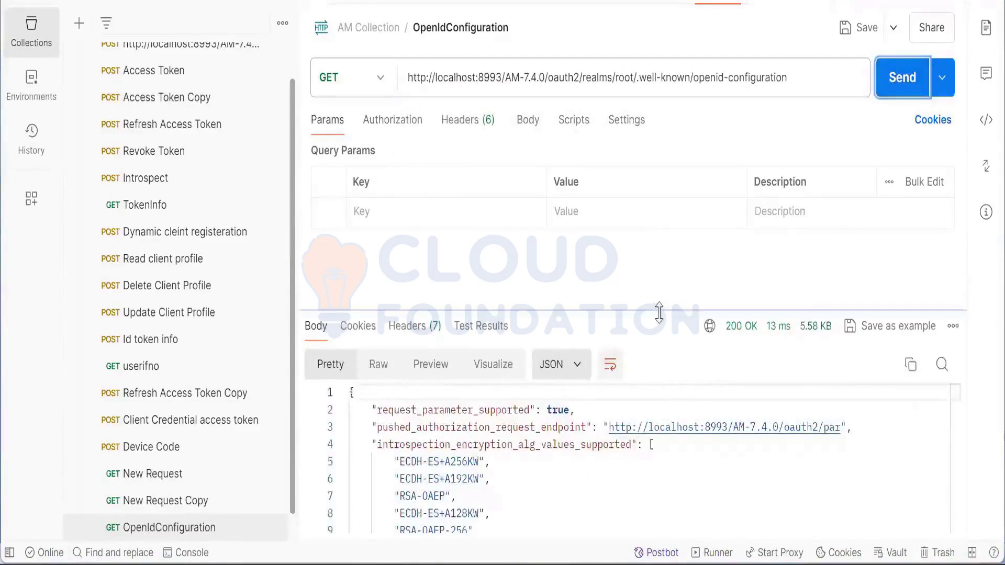
Copy the entire JSON response of the OpenIdConfiguration request into a new Notepad++ document
left_click_drag(656, 314, 657, 203)
scroll(499, 384, "down", 3)
scroll(499, 385, "down", 20)
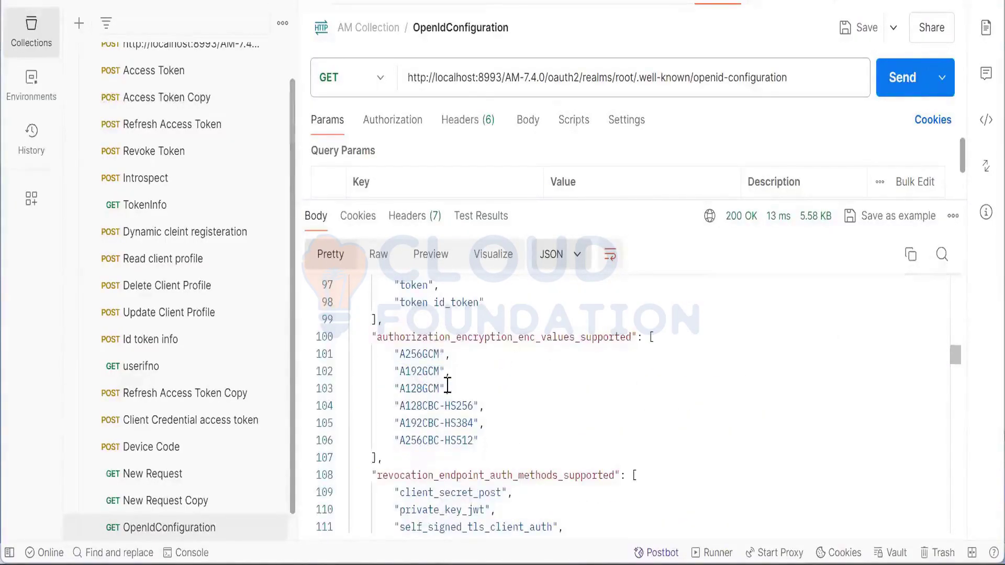
left_click(470, 394)
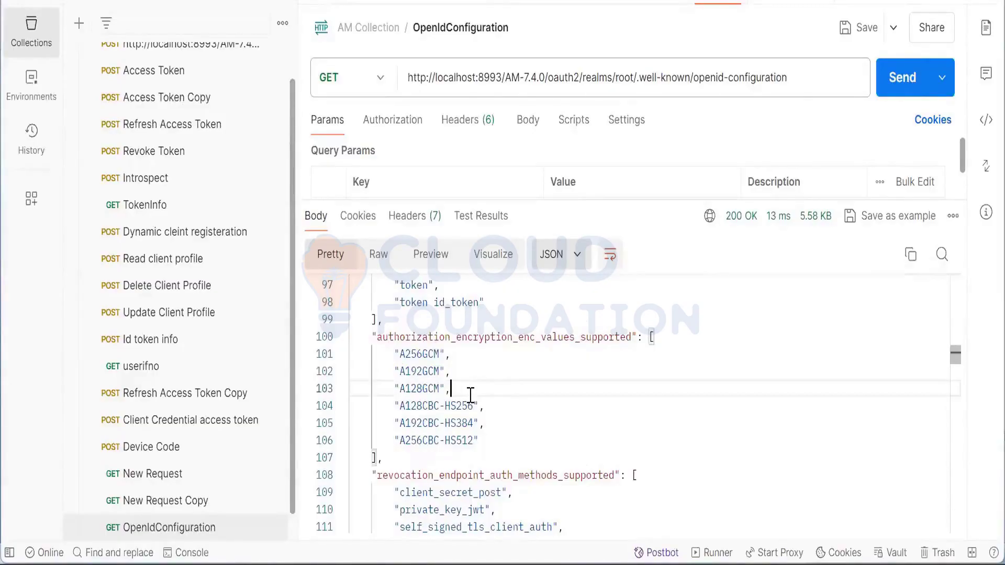
key("ctrl+a")
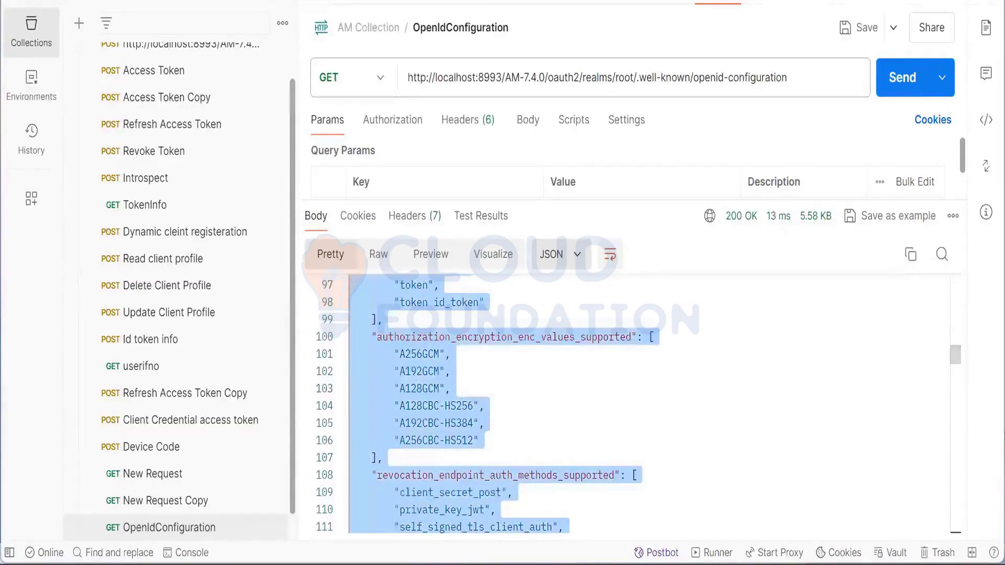
key("alt+Tab")
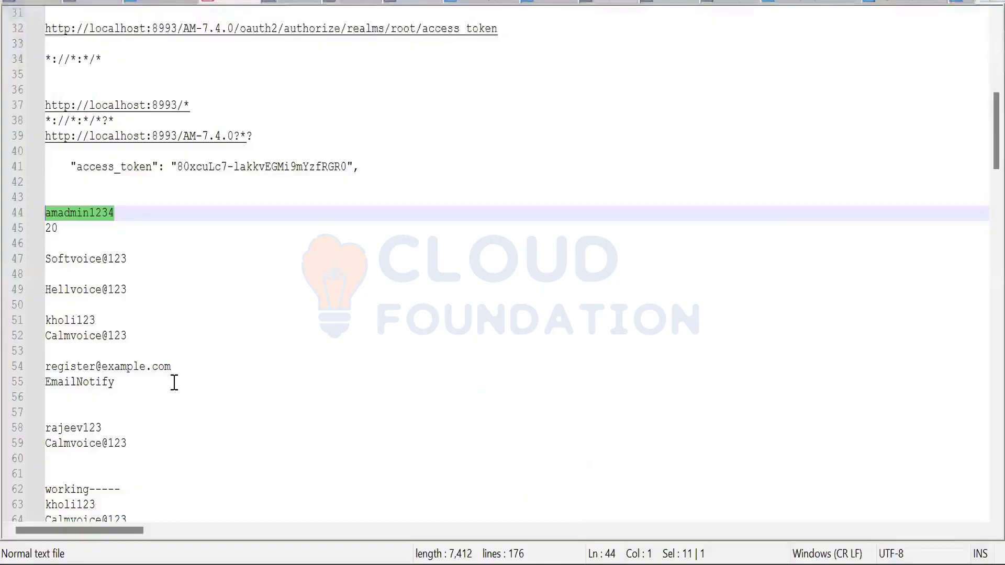
key("ctrl+n")
key("ctrl+v")
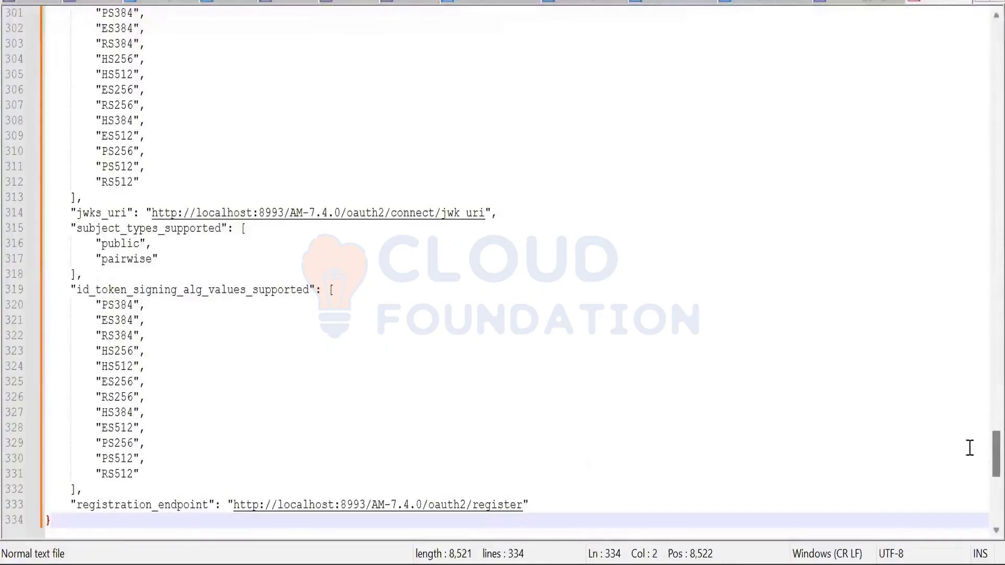
Examine the pasted OpenID configuration from beginning to end, including its supported parameters, encryption algorithms, token endpoint authentication methods, grant types and endpoints
left_click_drag(995, 453, 966, 51)
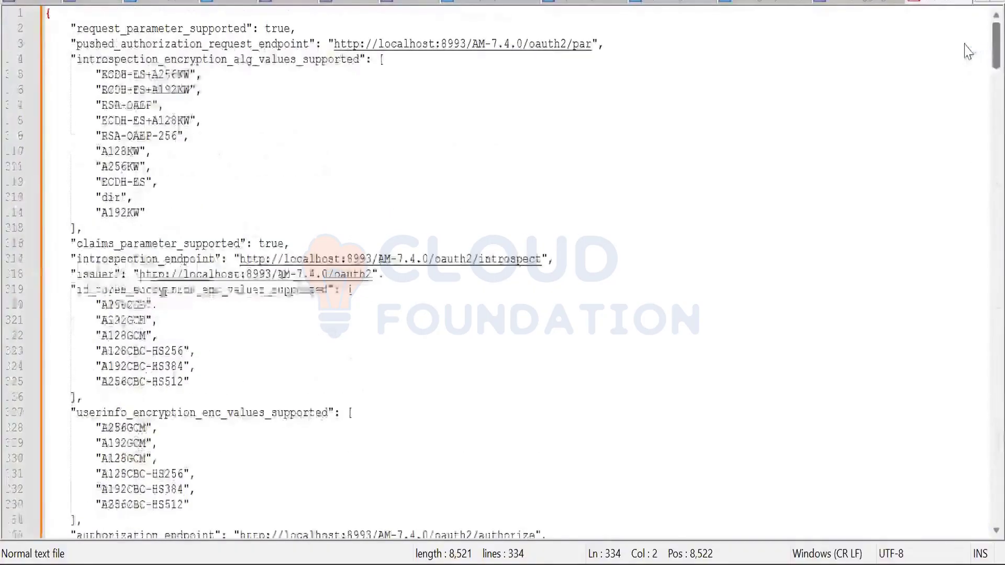
left_click_drag(121, 29, 183, 28)
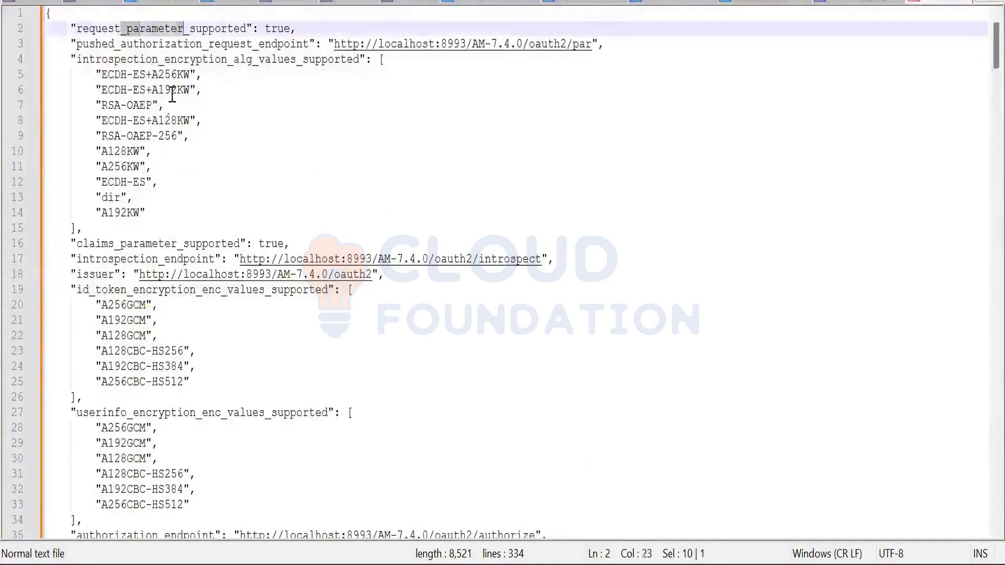
left_click_drag(152, 59, 209, 59)
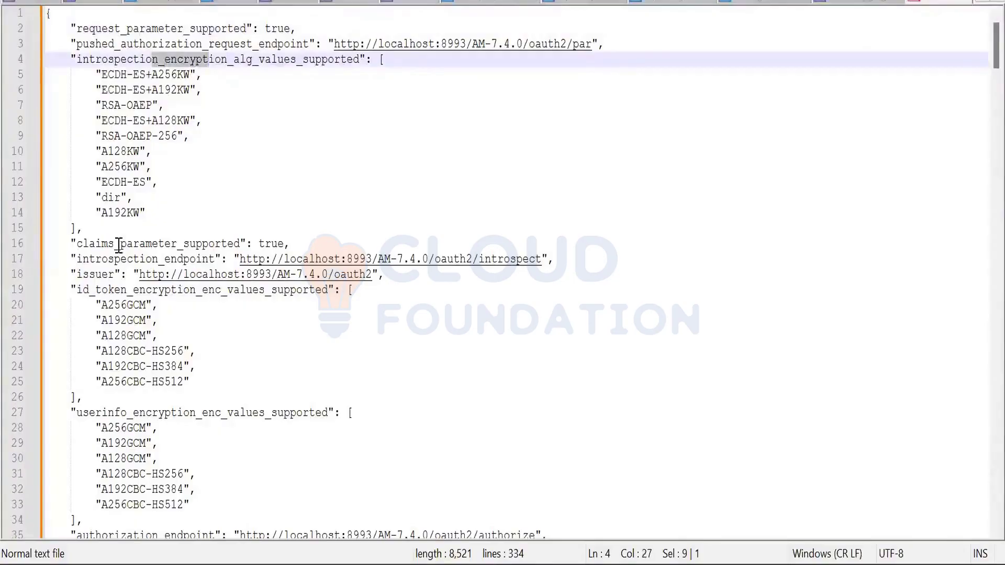
left_click_drag(114, 243, 184, 243)
scroll(204, 333, "down", 3)
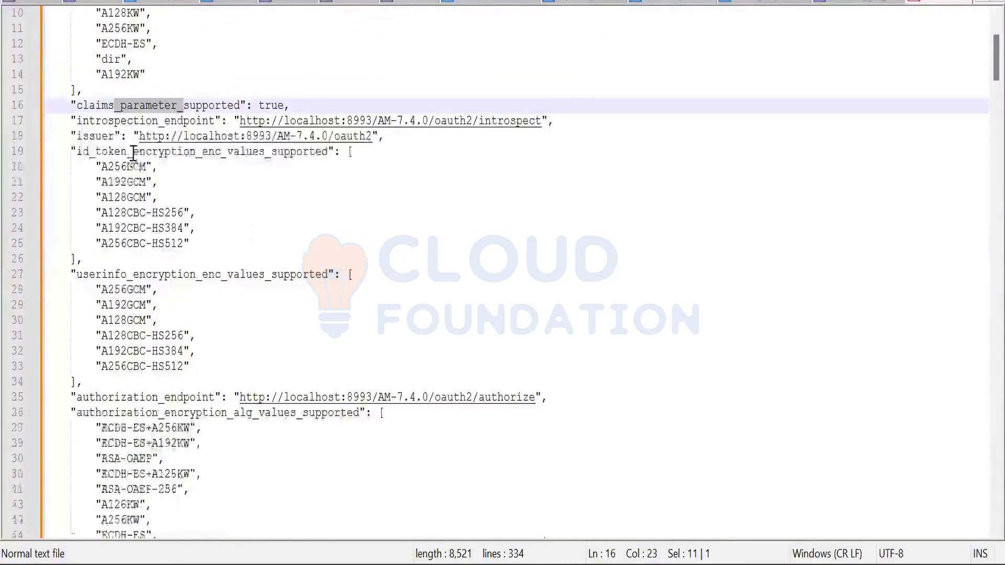
left_click_drag(133, 152, 188, 135)
left_click_drag(116, 274, 119, 258)
scroll(199, 377, "down", 2)
scroll(200, 376, "down", 9)
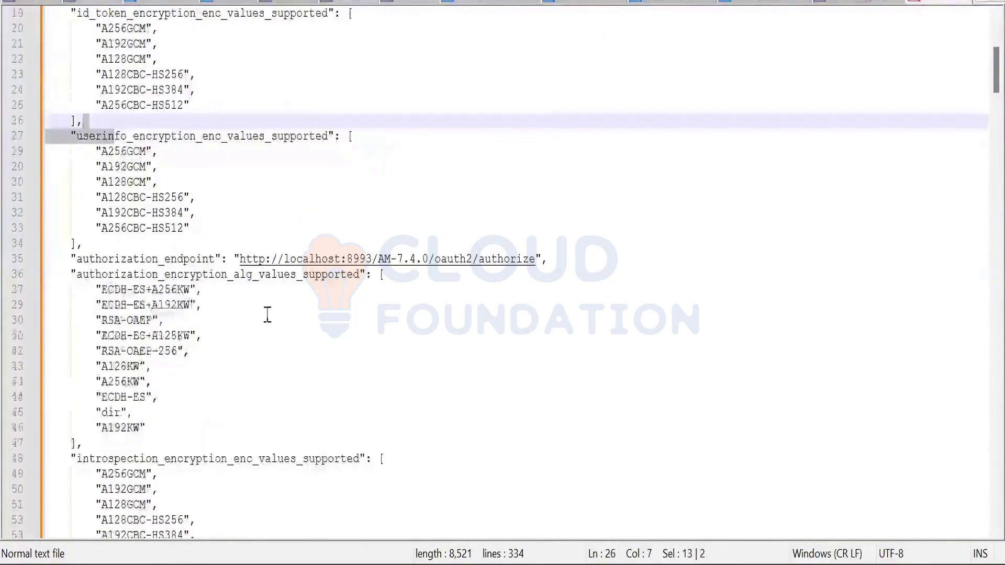
scroll(251, 282, "down", 5)
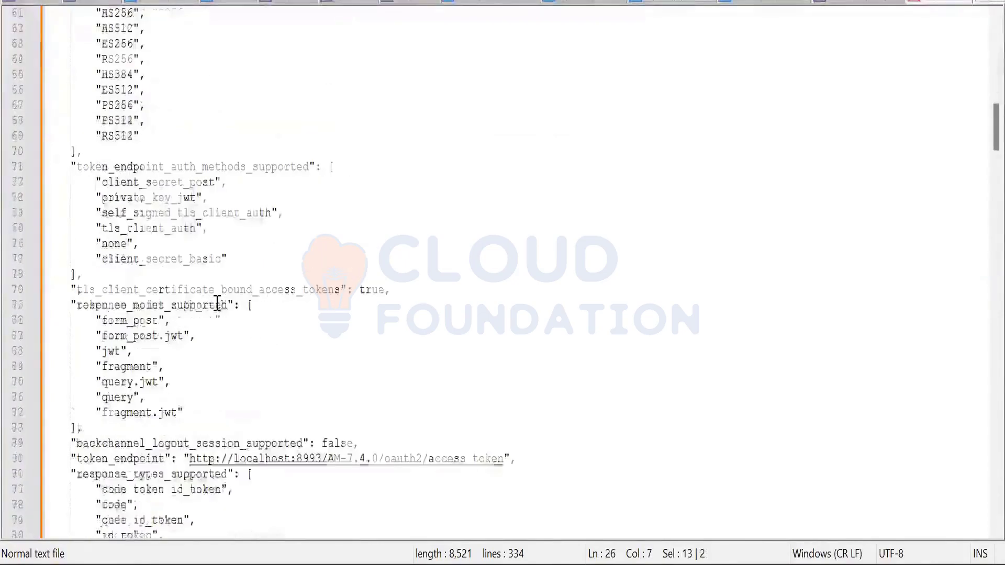
left_click_drag(138, 181, 232, 151)
scroll(194, 276, "down", 7)
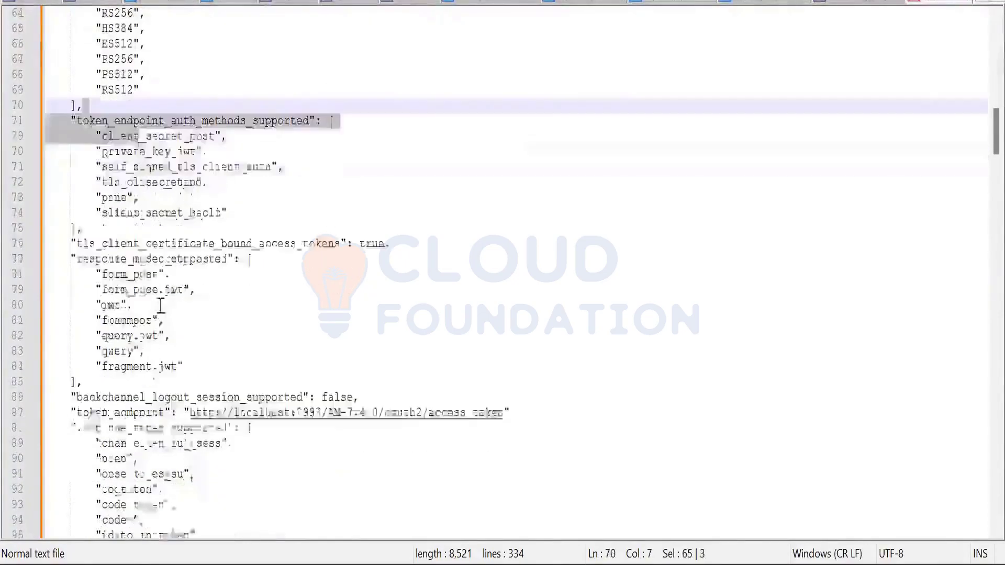
scroll(209, 277, "down", 20)
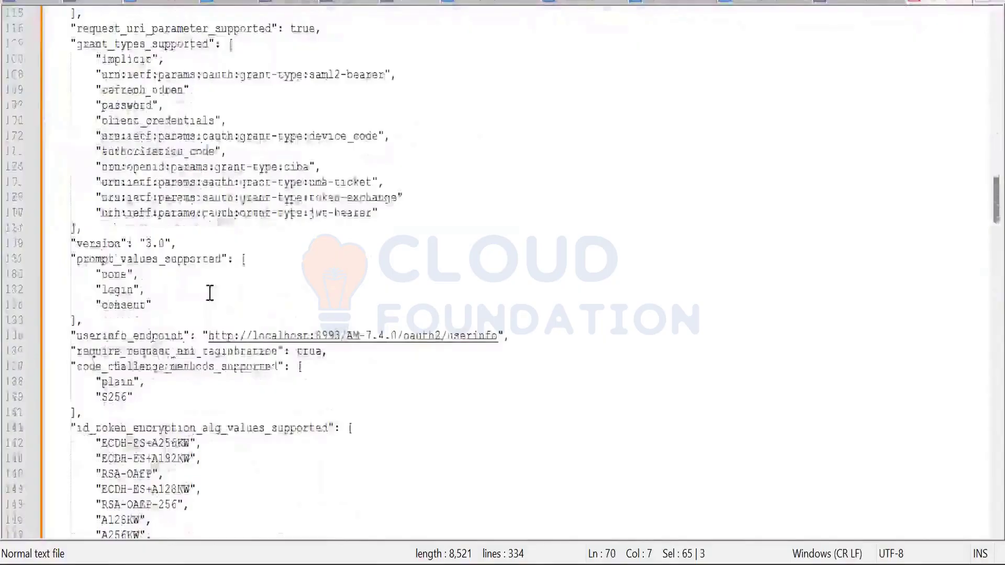
scroll(210, 297, "down", 20)
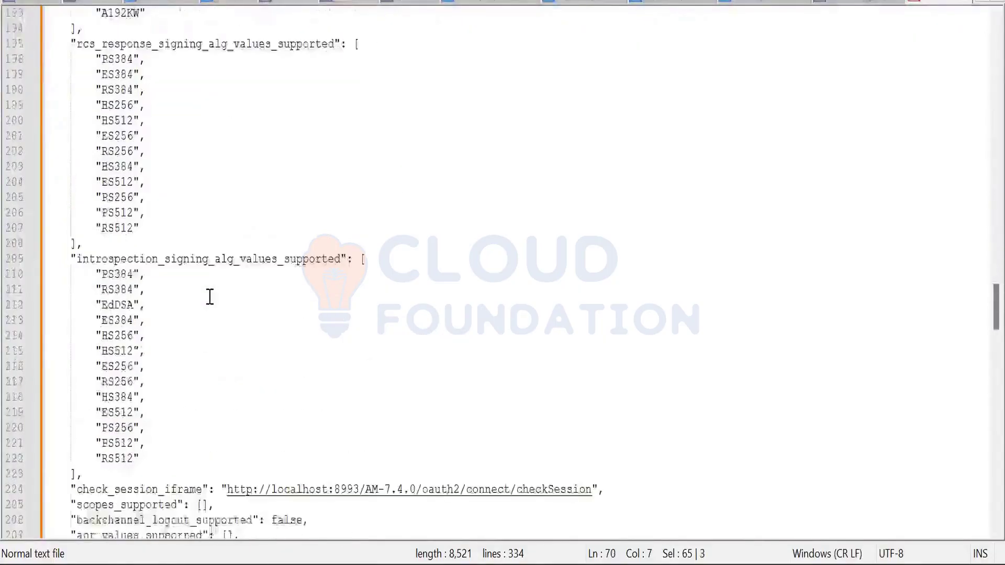
scroll(209, 297, "down", 11)
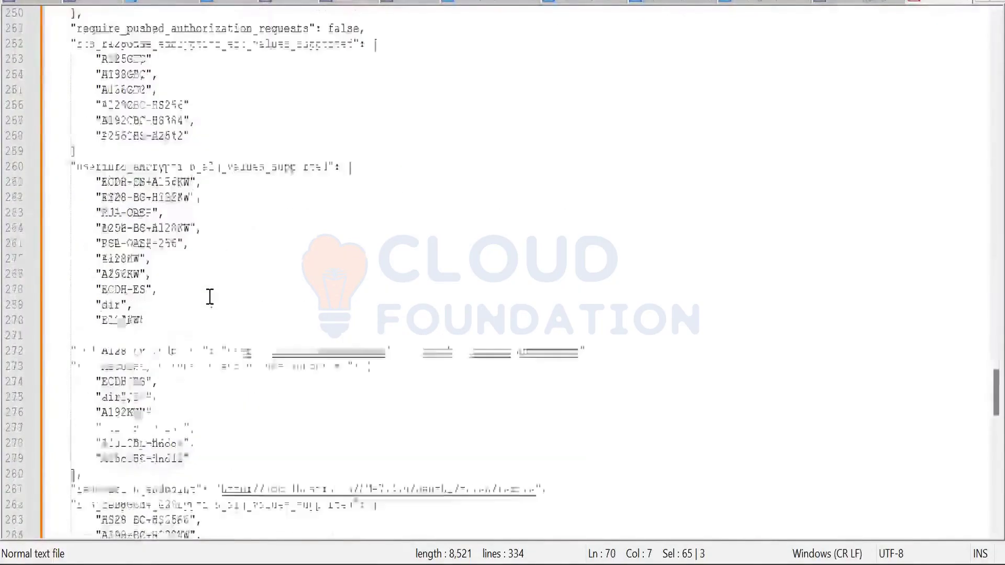
scroll(210, 297, "down", 13)
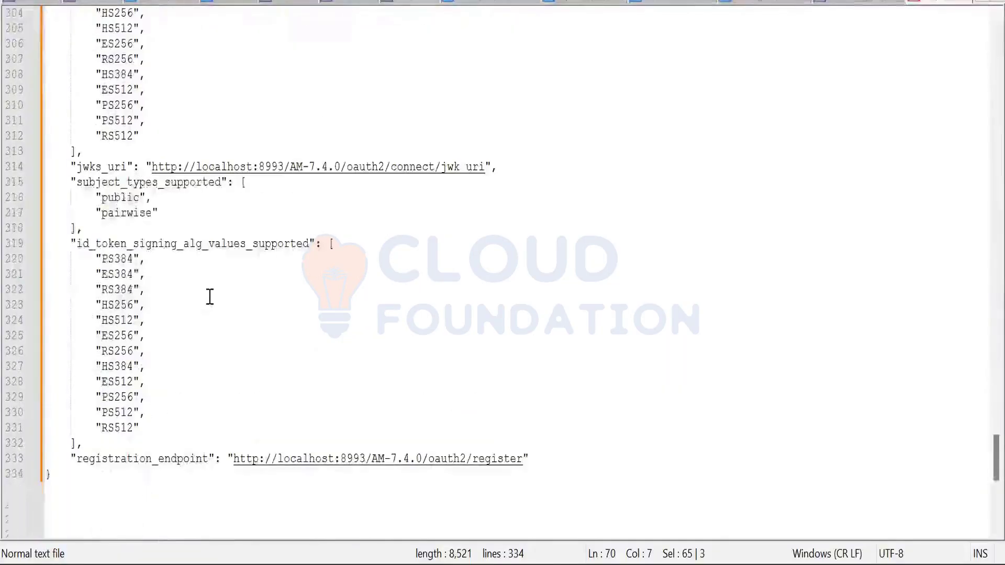
Review the pasted OpenID configuration from the registration endpoint back up to the supported introspection signing algorithms
left_click_drag(578, 458, 142, 427)
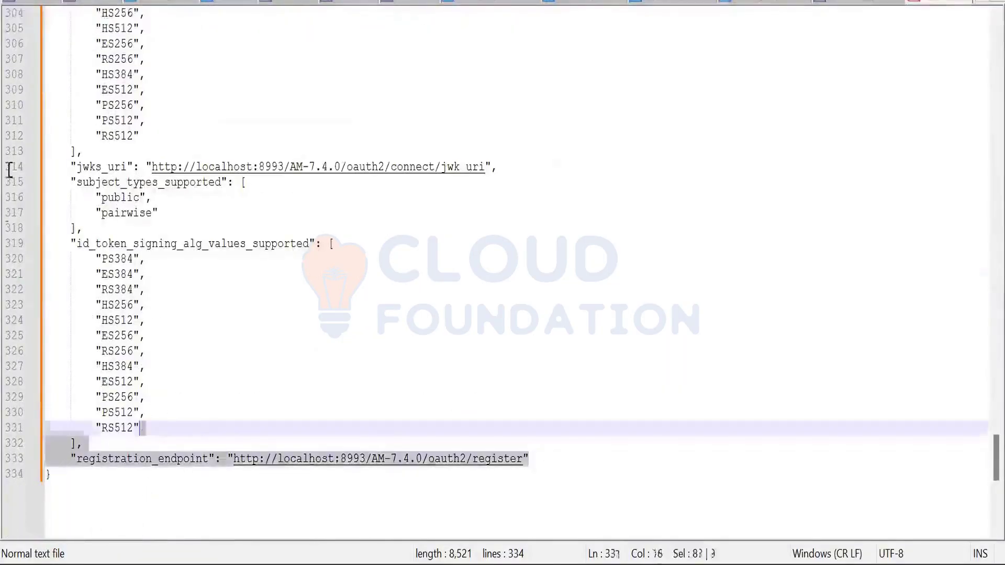
left_click_drag(9, 170, 10, 8)
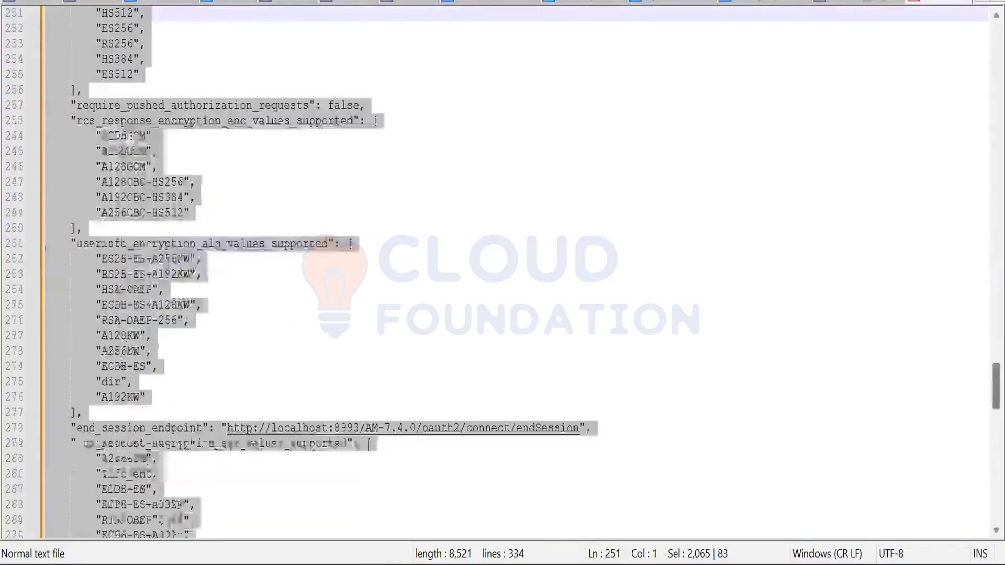
scroll(416, 235, "up", 4)
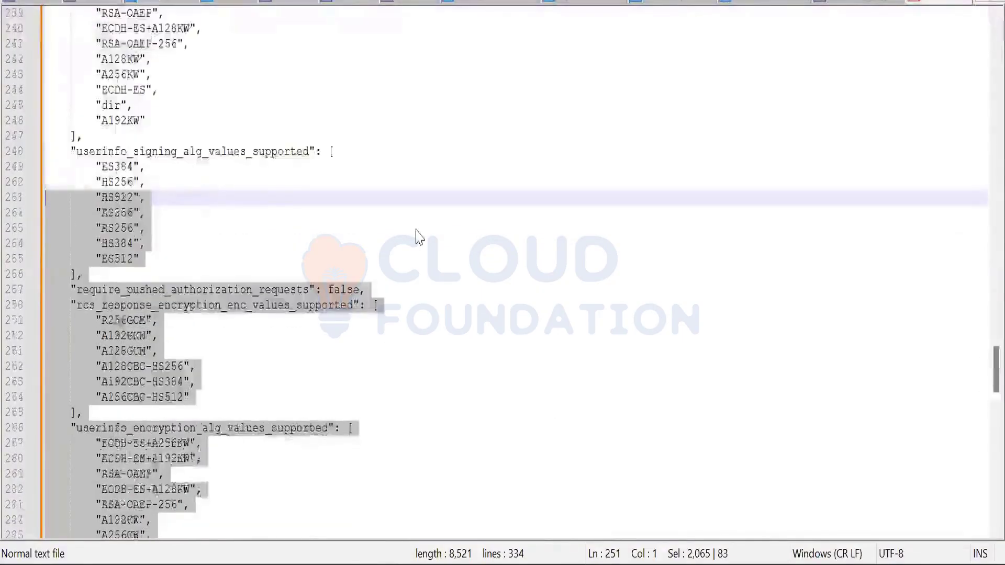
scroll(417, 235, "up", 3)
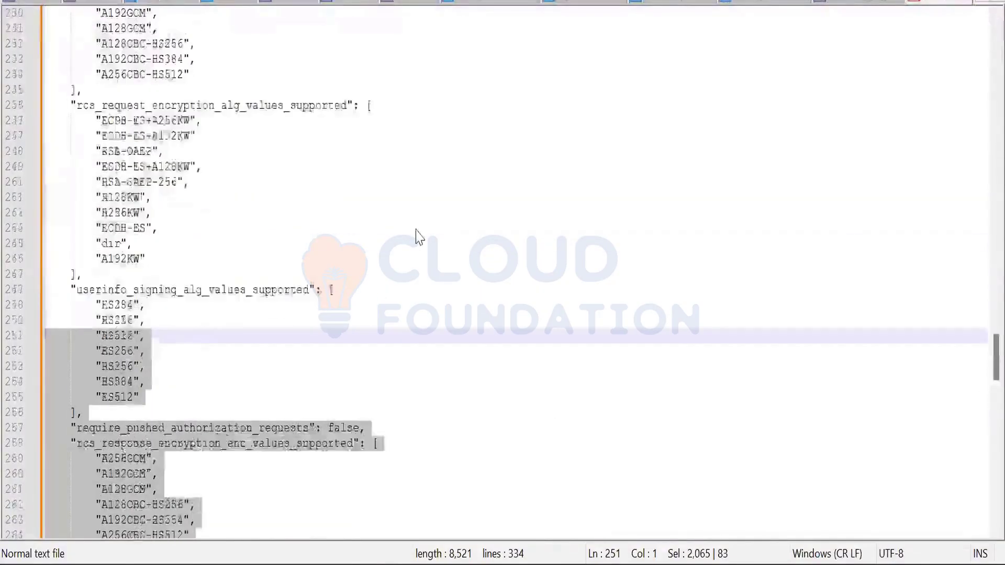
scroll(416, 231, "up", 5)
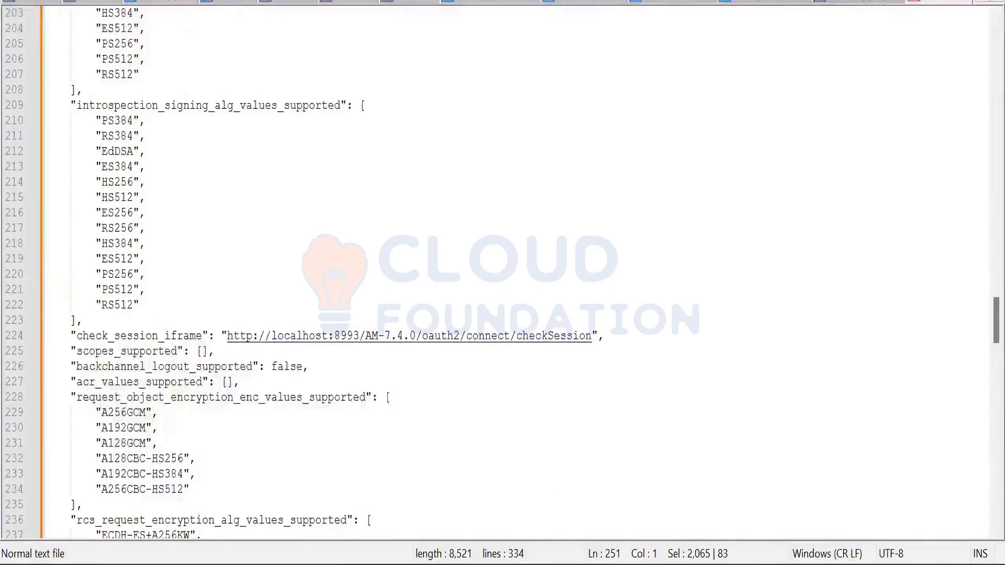
Highlight the well-known path in Postman's OpenIdConfiguration request URL, and bring up the ID token as Session Cookies slide in PowerPoint
key("alt+Tab")
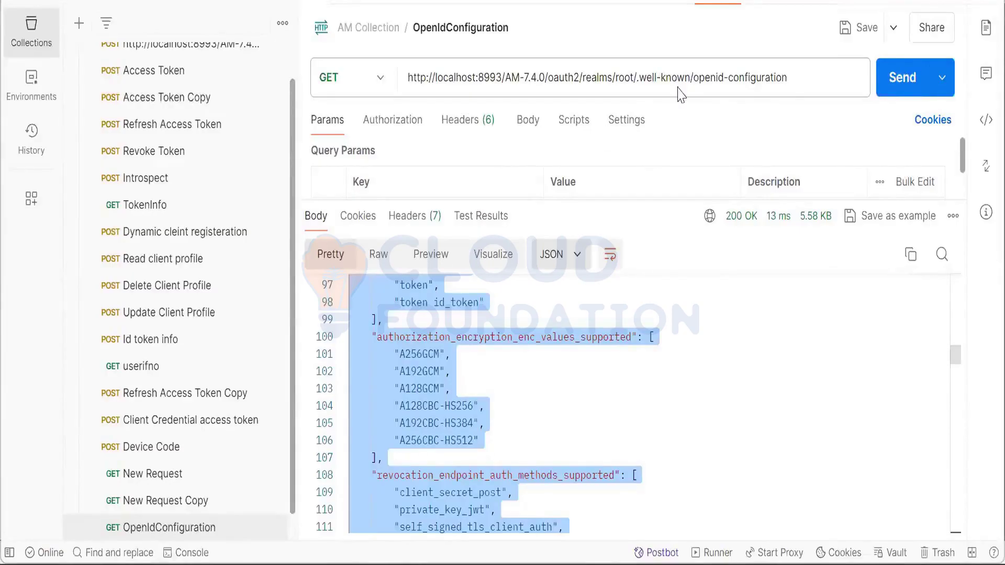
left_click_drag(659, 74, 768, 83)
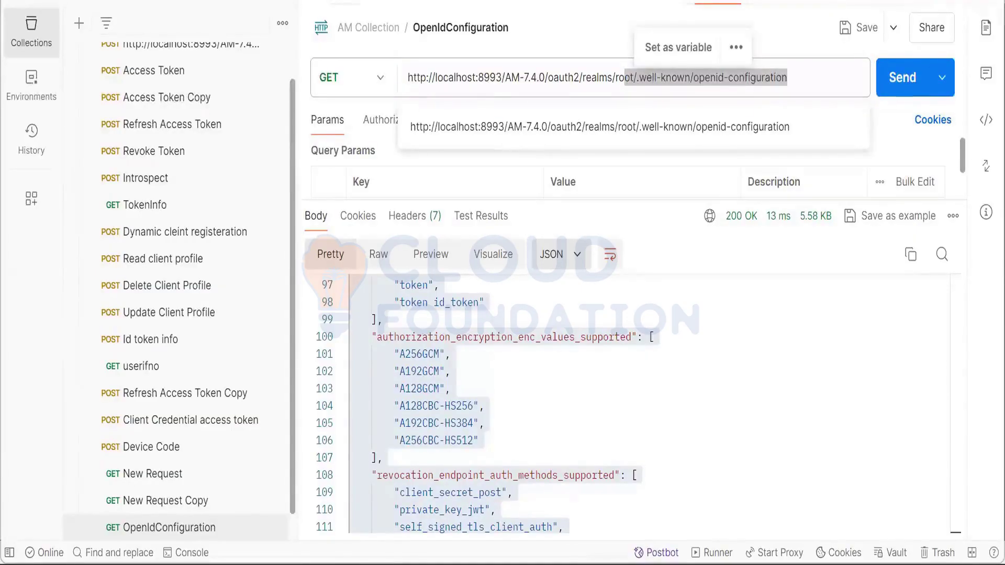
mouse_move(485, 561)
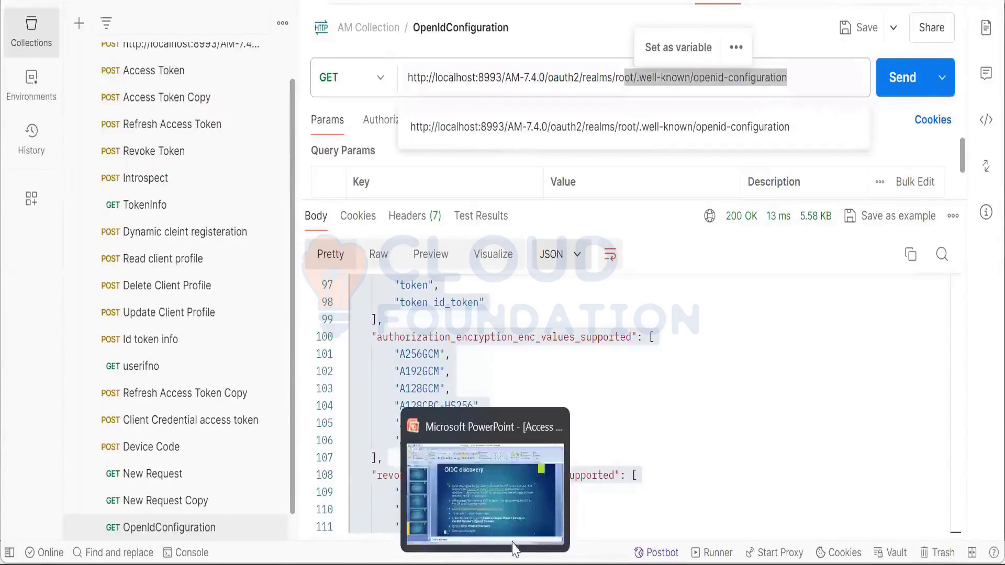
left_click(485, 495)
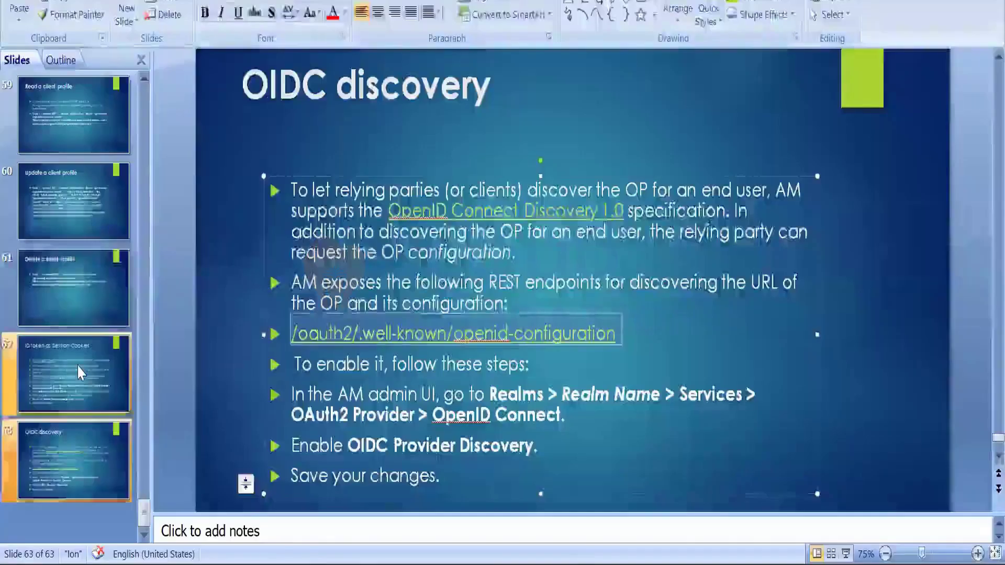
left_click(77, 366)
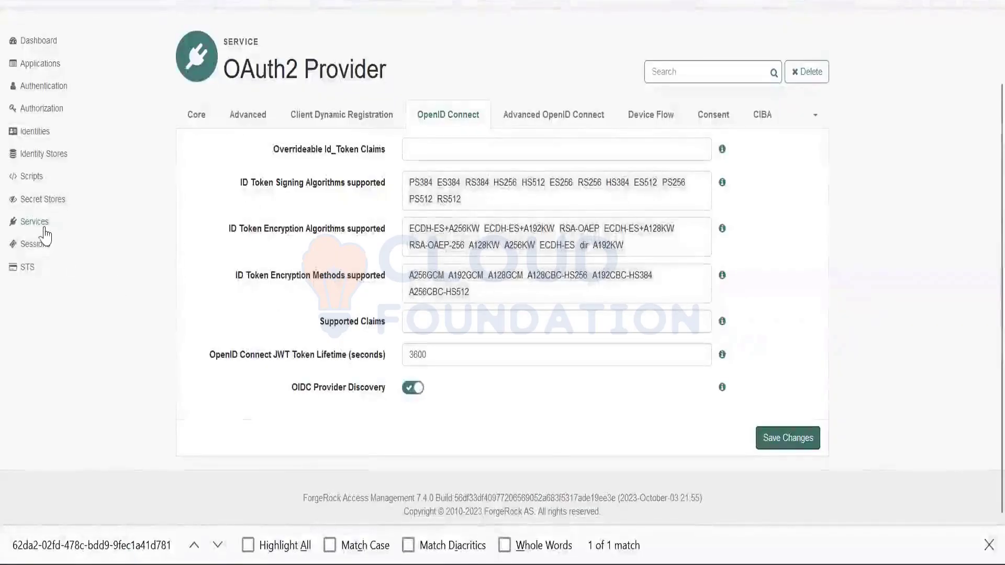
In the AM admin console, open the Advanced OpenID Connect settings of the realm's OAuth2 Provider service
left_click(44, 229)
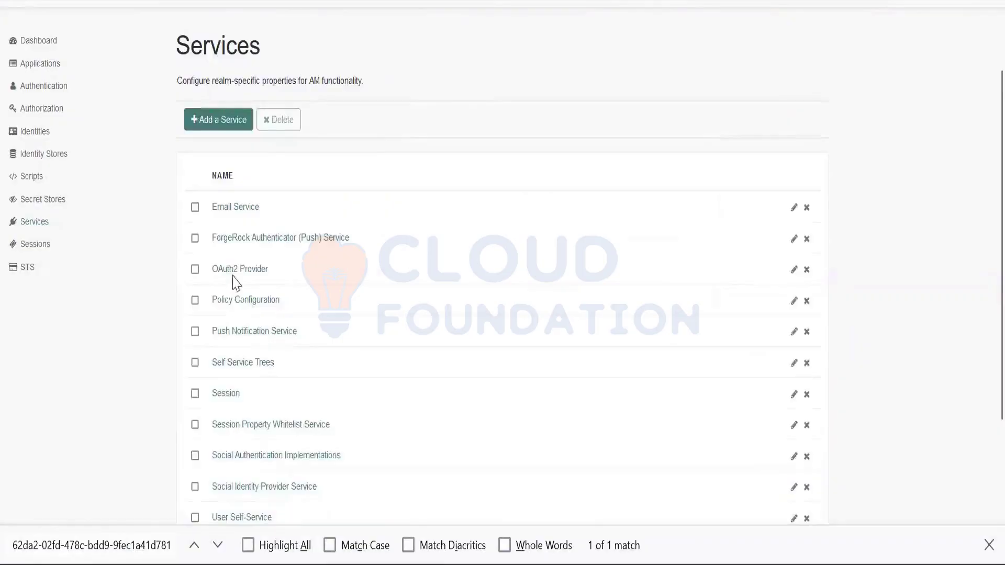
left_click(256, 271)
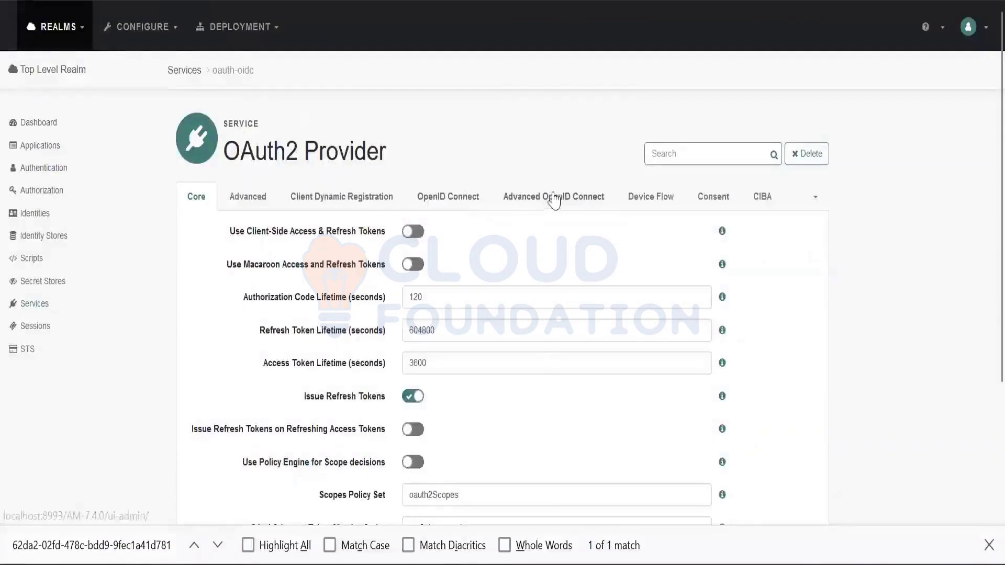
left_click(551, 195)
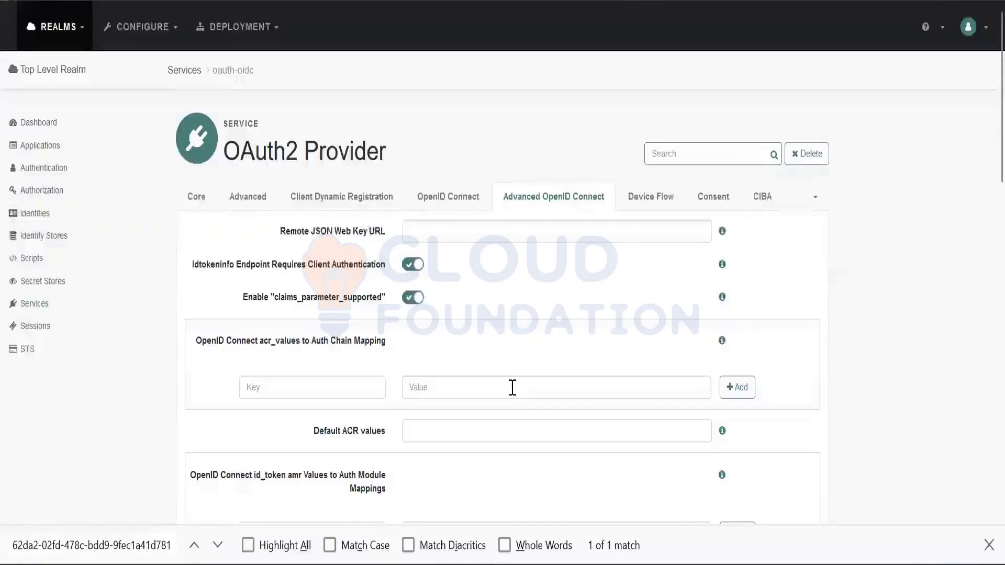
scroll(512, 387, "down", 5)
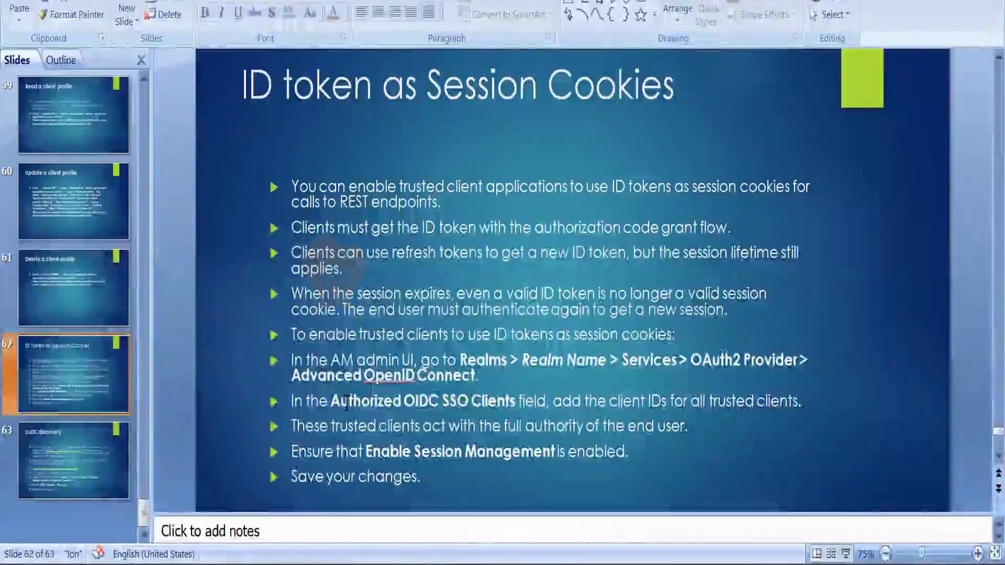
Look up the Authorized OIDC SSO Clients field named on the slide in the provider settings and read its help text
left_click(395, 400)
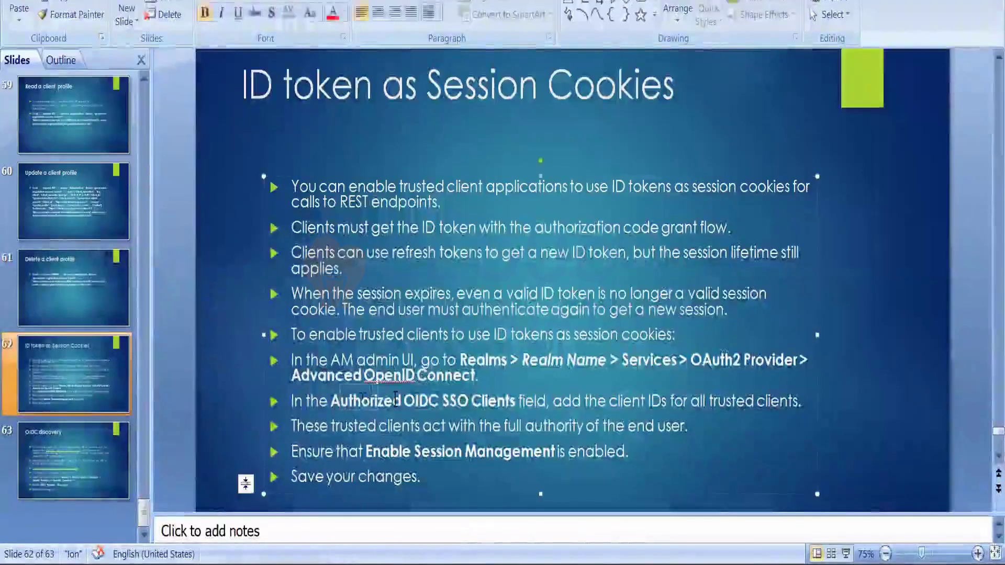
left_click_drag(395, 399, 507, 415)
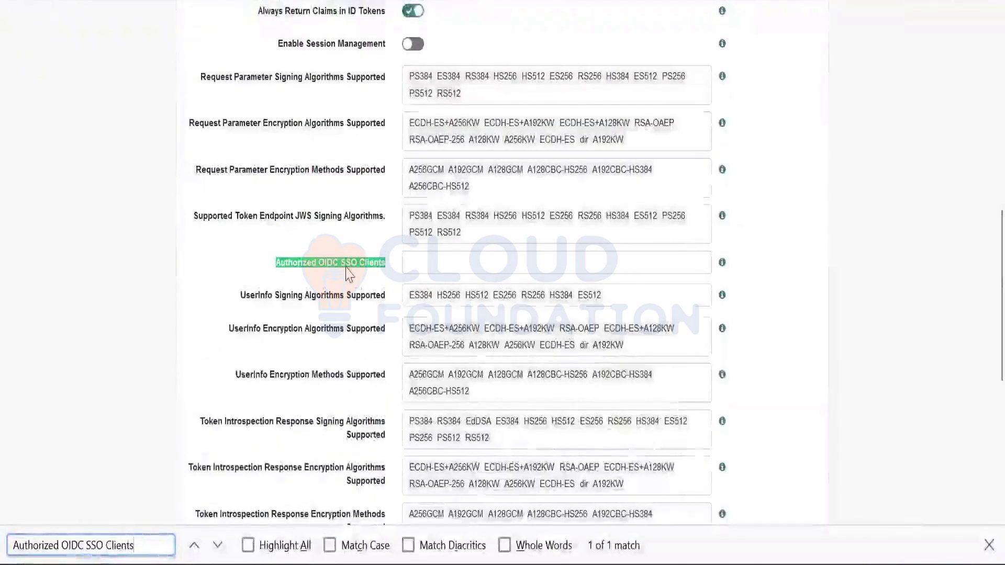
left_click(466, 271)
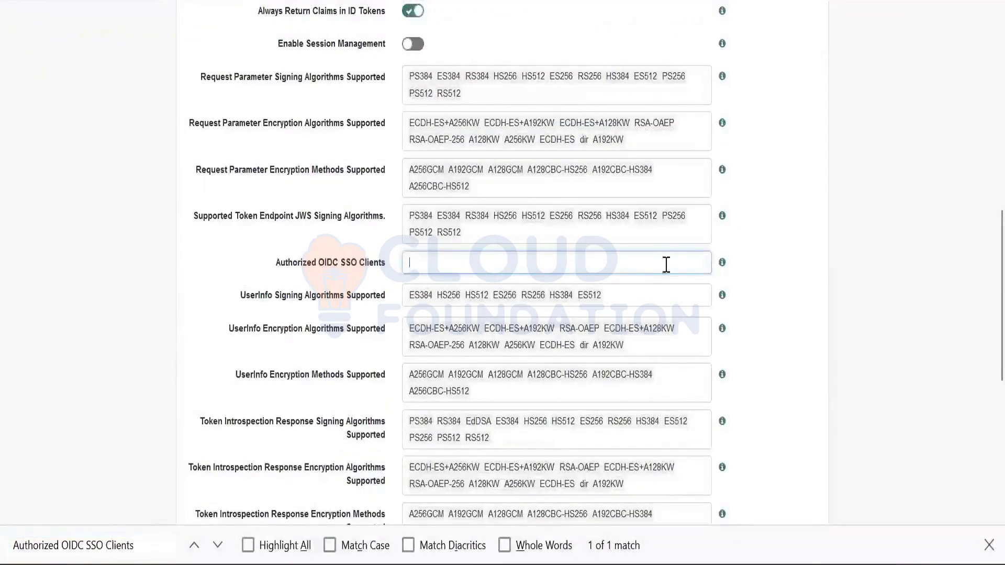
left_click(722, 263)
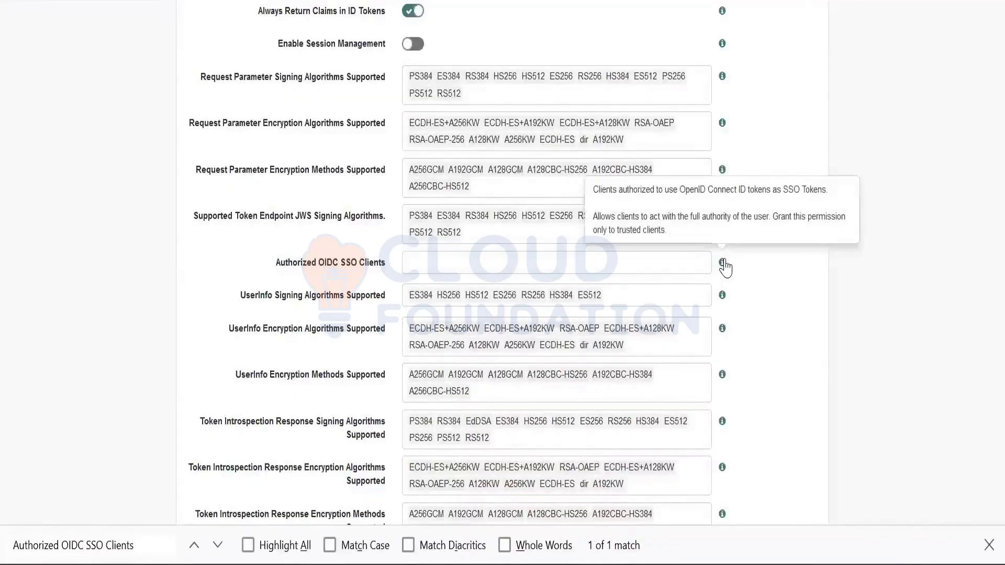
left_click(659, 258)
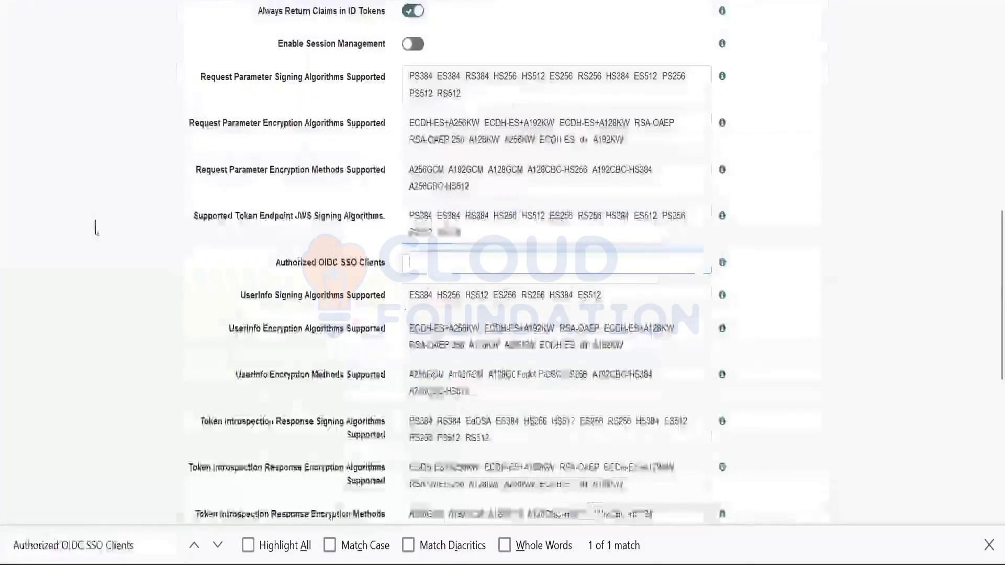
Open the newClient profile among the realm's OAuth 2.0 clients and copy its client ID
scroll(99, 214, "up", 10)
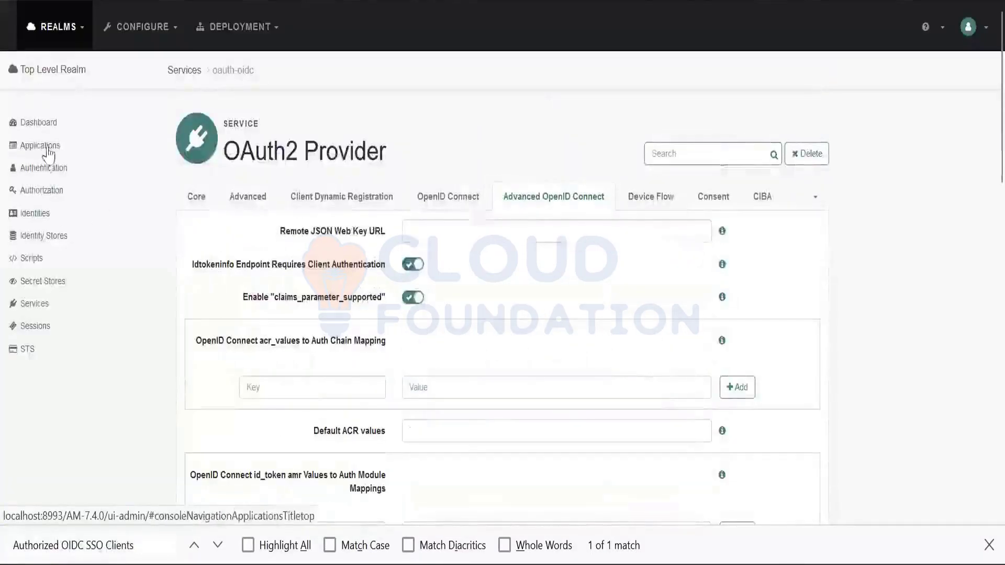
left_click(43, 135)
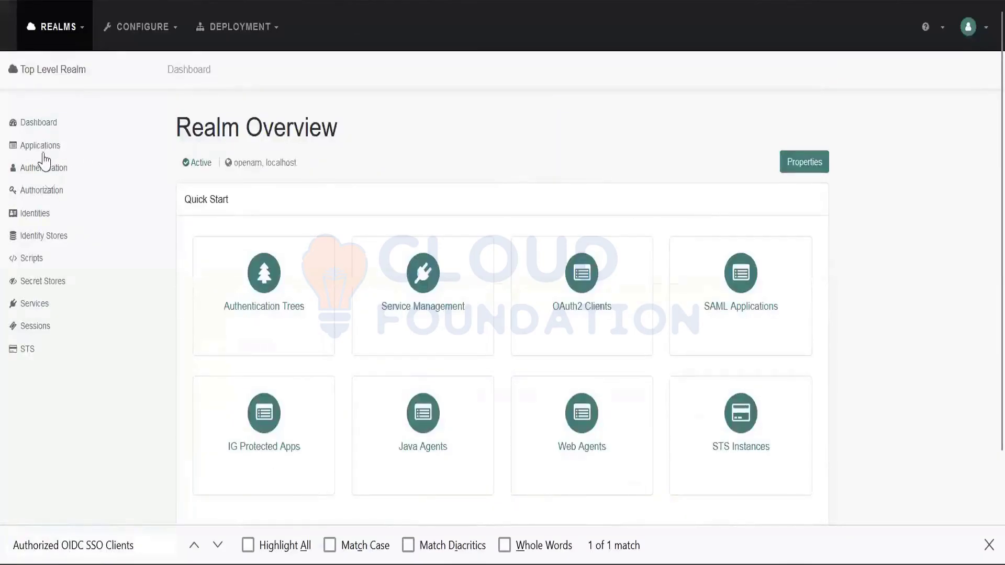
left_click(49, 149)
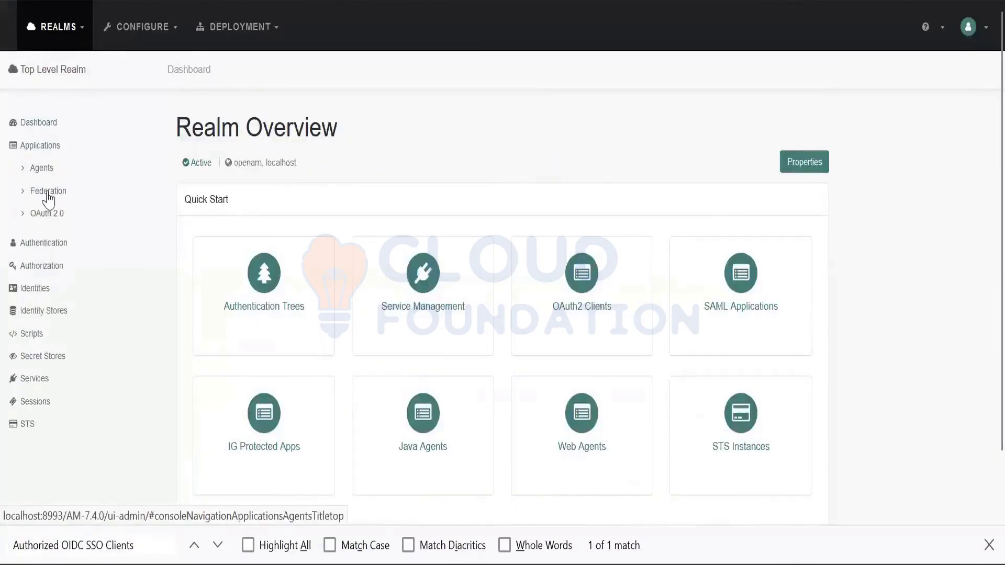
left_click(44, 214)
left_click(51, 237)
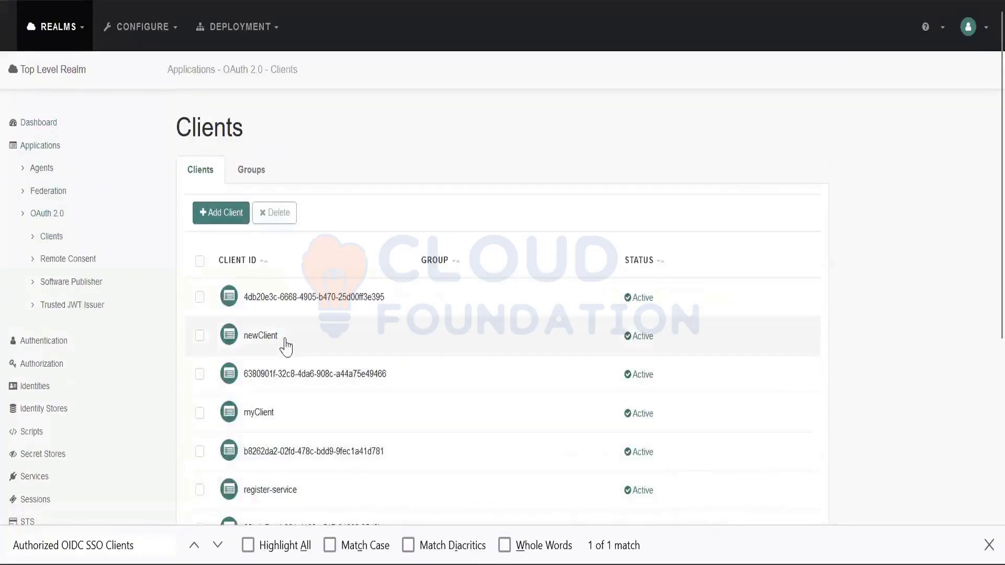
left_click(255, 338)
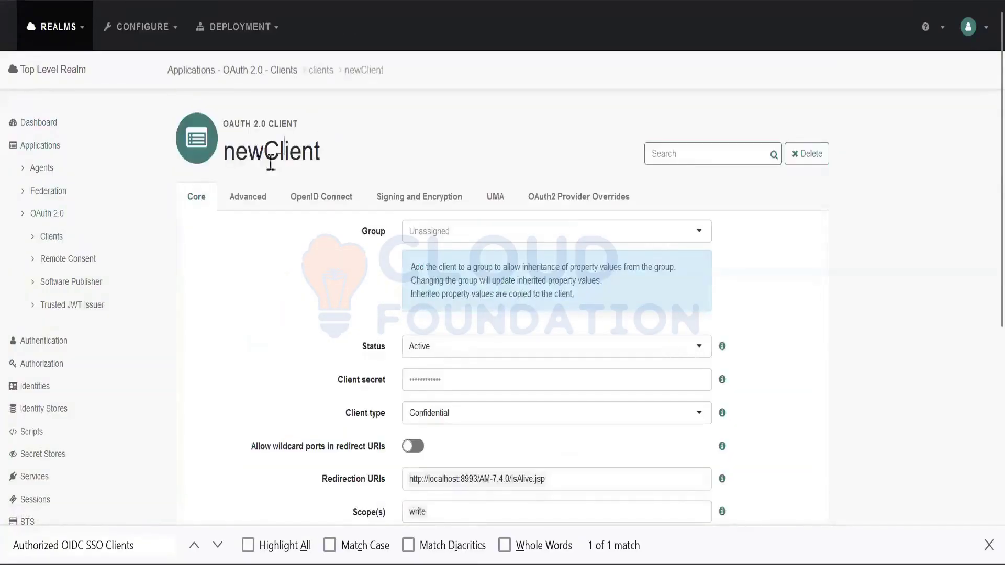
left_click_drag(320, 153, 228, 155)
Return to the Advanced OpenID Connect settings of the OAuth2 Provider service
scroll(94, 387, "down", 3)
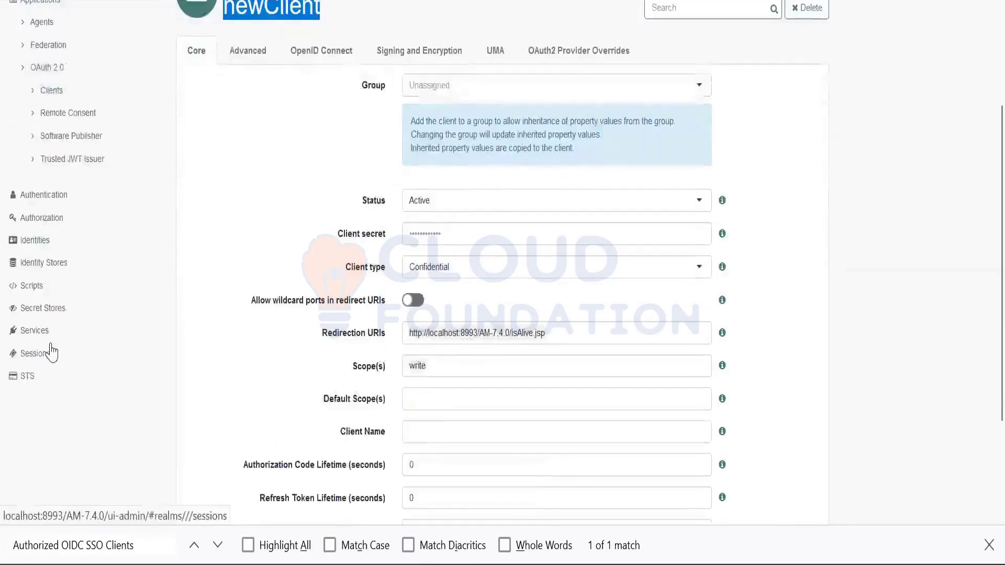
left_click(37, 334)
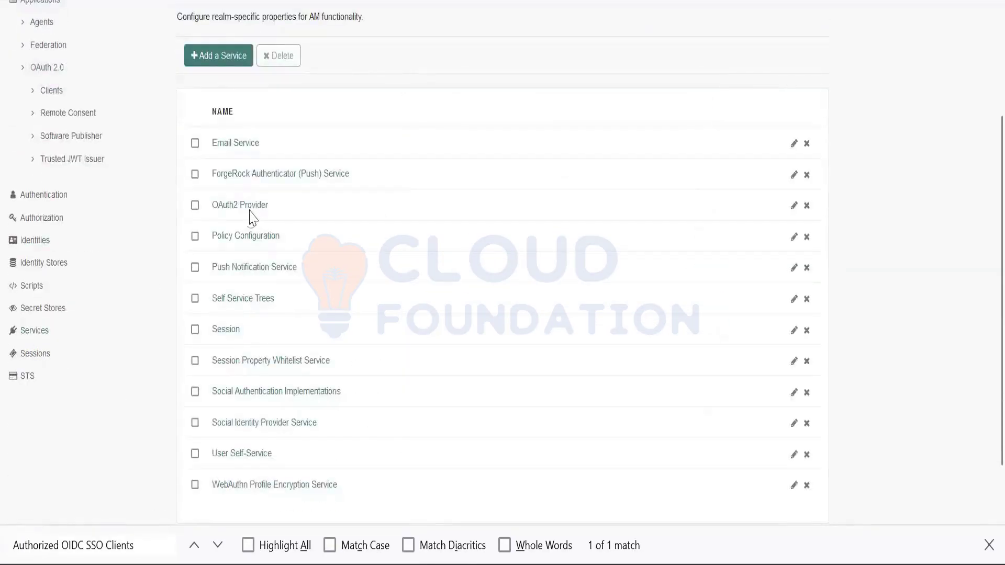
left_click(249, 206)
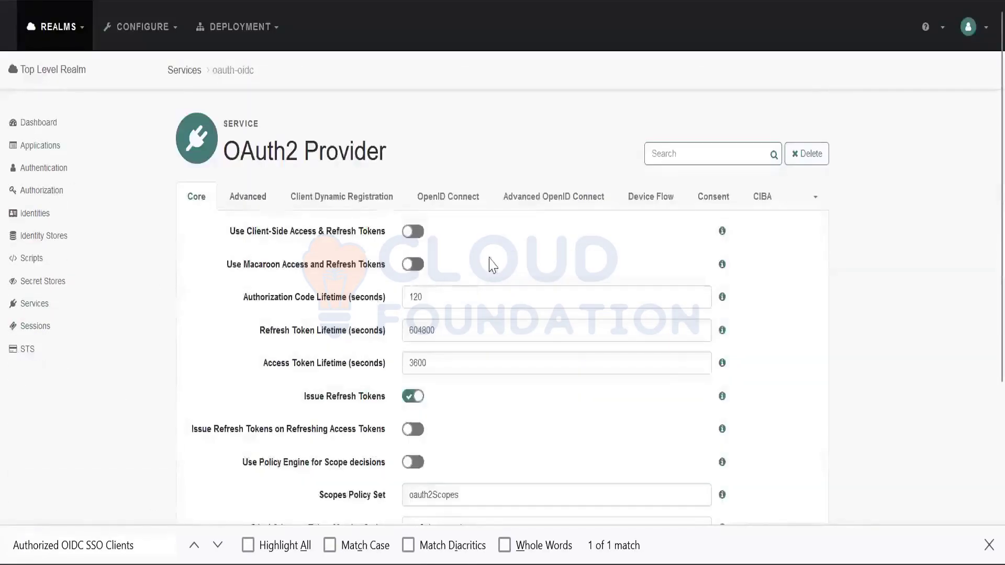
left_click(532, 196)
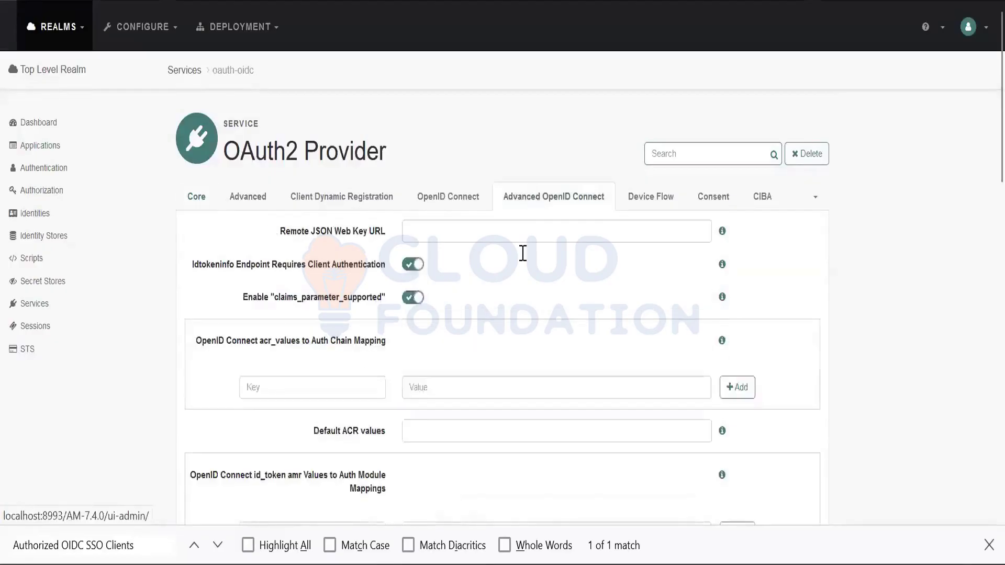
Add newClient to Authorized OIDC SSO Clients and save the provider changes
scroll(523, 256, "down", 15)
scroll(520, 256, "up", 5)
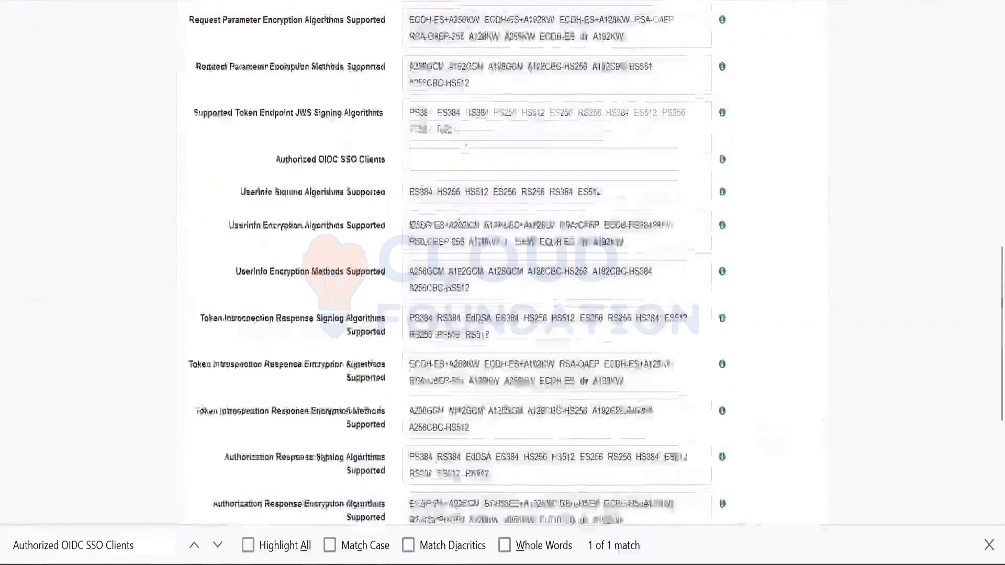
left_click(441, 181)
type("newClient")
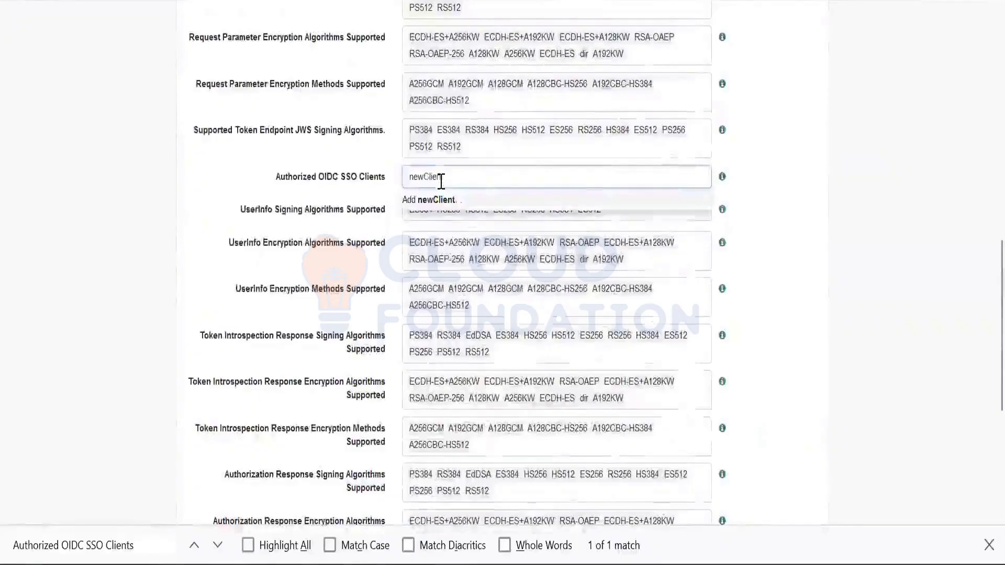
left_click(454, 200)
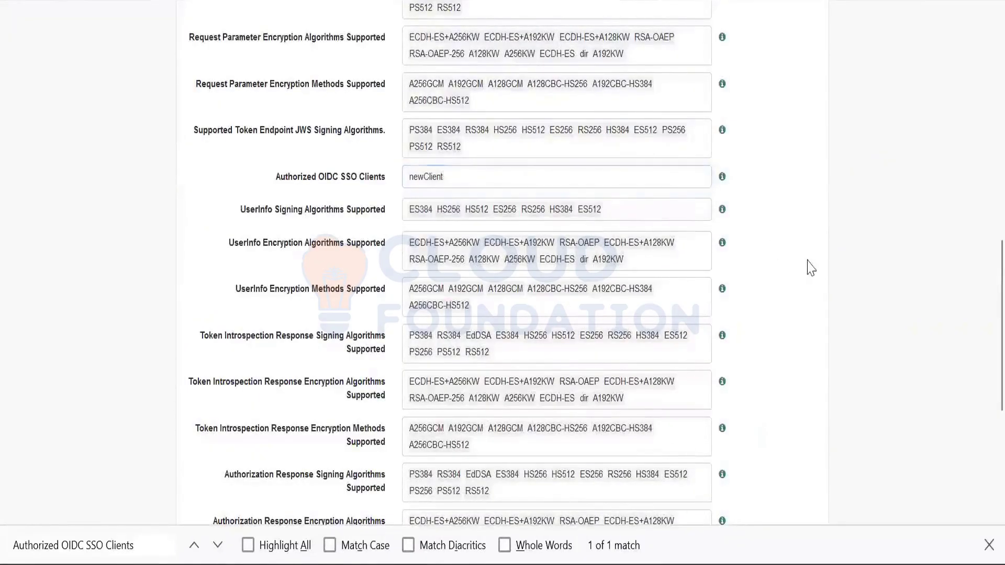
scroll(807, 267, "down", 5)
left_click(806, 442)
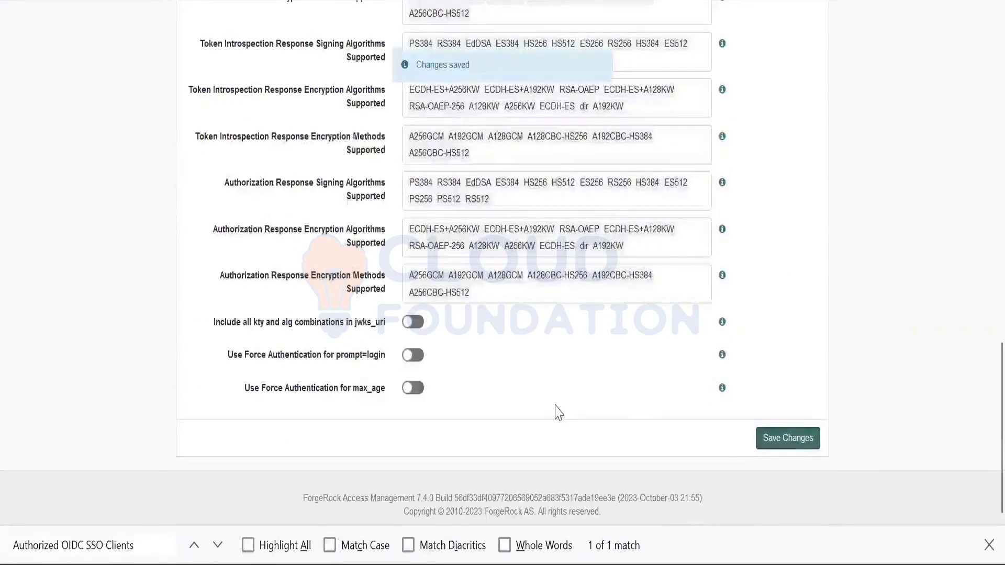
Take the Enable Session Management setting name from the slide, find it in the provider settings and turn it on
key("alt+Tab")
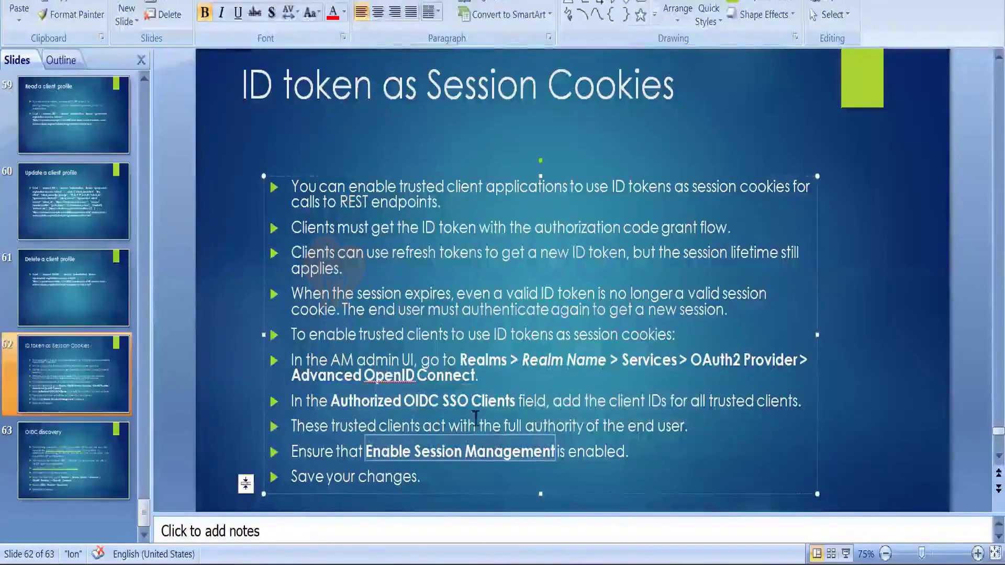
key("alt+Tab")
key("ctrl+f")
type("Enable Session Management")
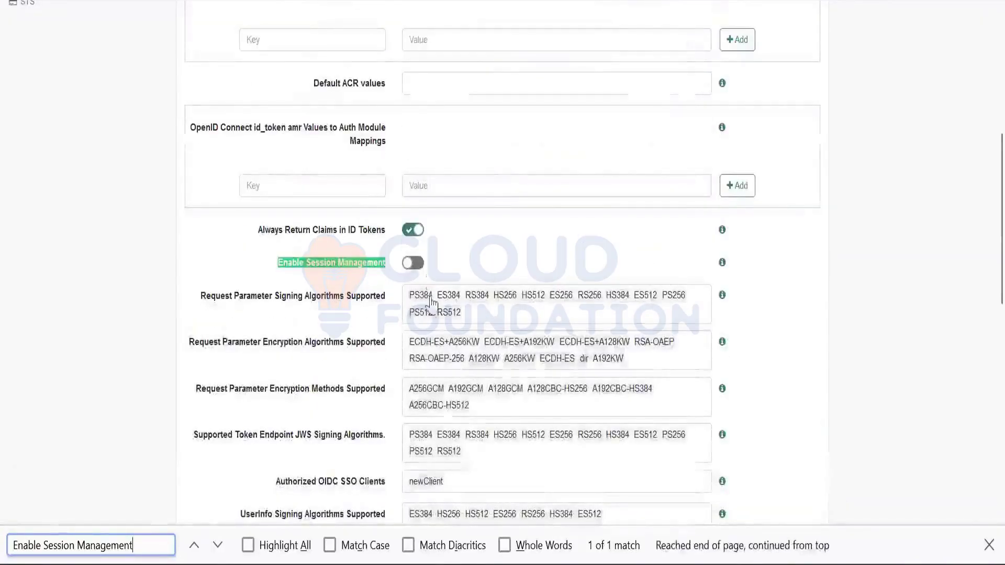
left_click(418, 268)
left_click(418, 268)
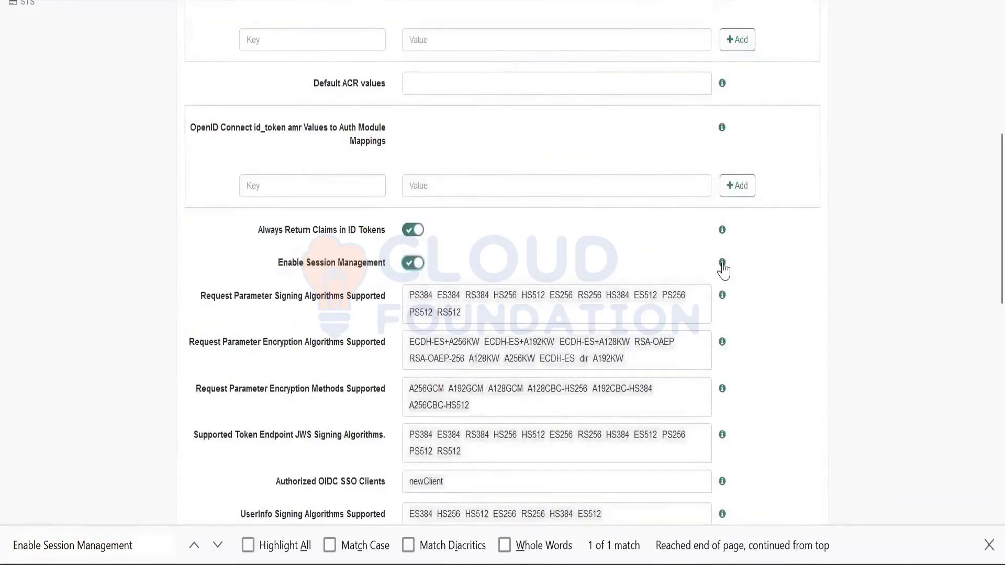
Read the help text for Enable Session Management and review the ID token as Session Cookies instructions on the slide
mouse_move(722, 264)
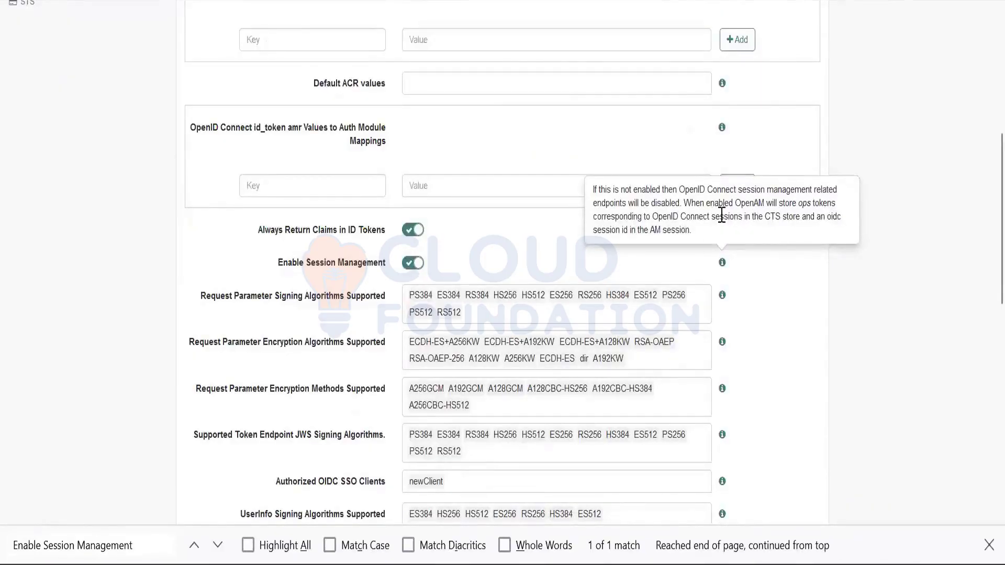
left_click_drag(652, 216, 782, 218)
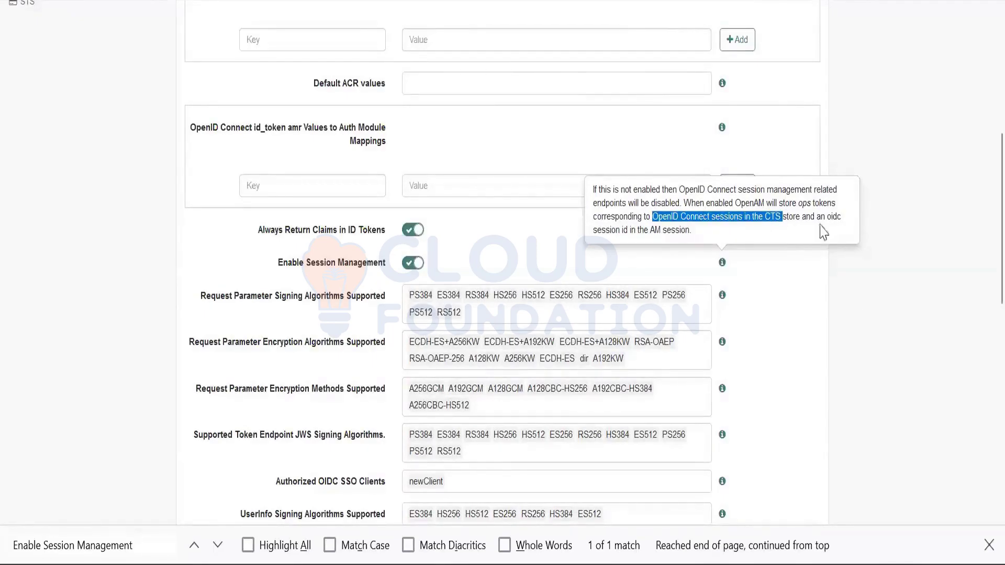
left_click_drag(277, 262, 378, 262)
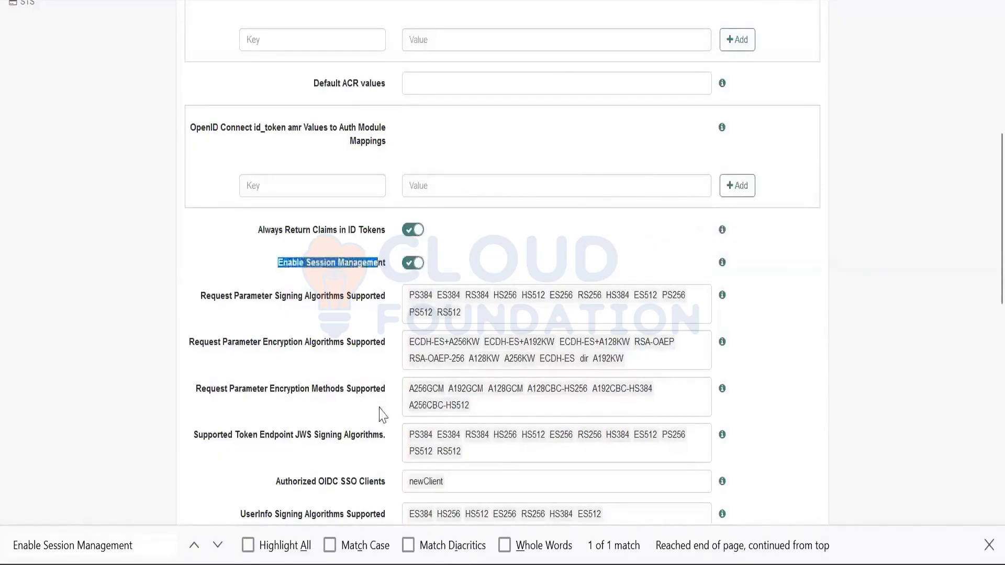
key("alt+Tab")
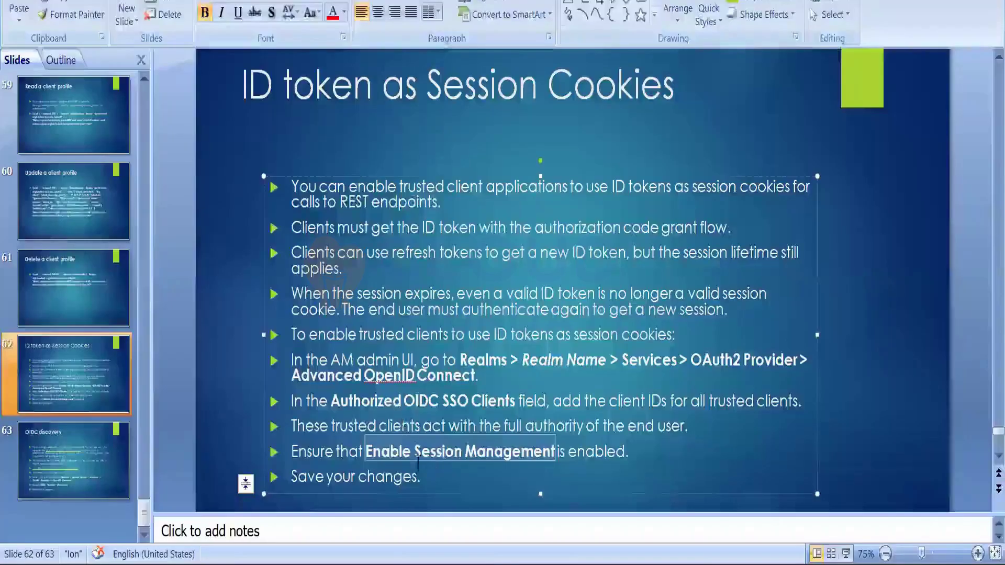
left_click_drag(422, 477, 291, 187)
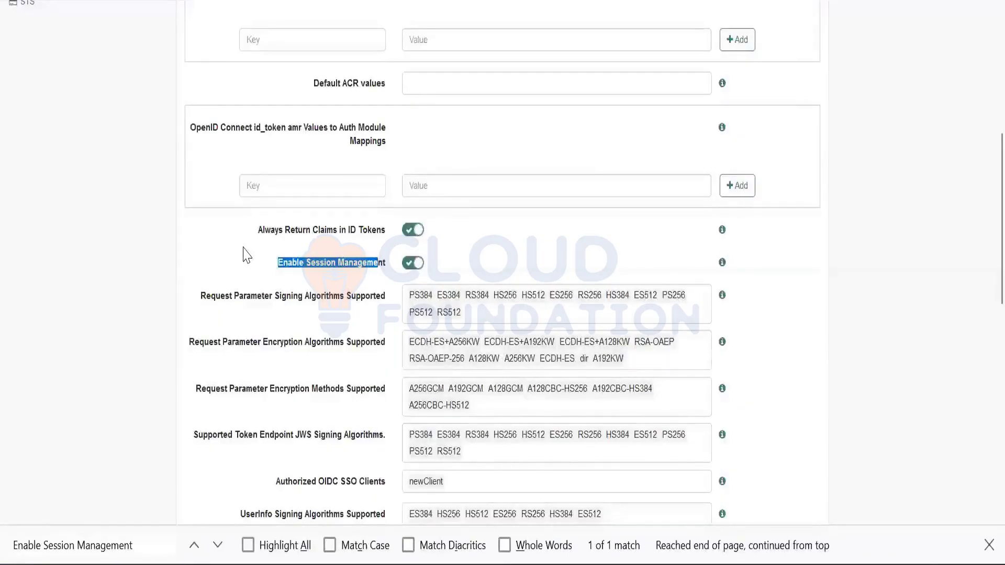
Open the OAuth2 Provider's plugin settings and review the access token modification, OIDC claims and scope script options
scroll(246, 255, "down", 4)
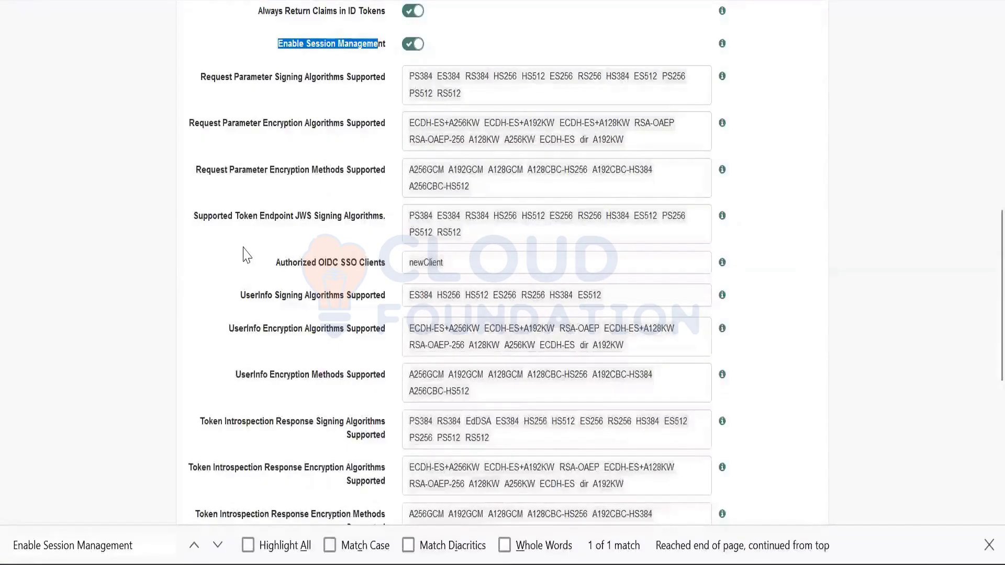
scroll(246, 255, "up", 9)
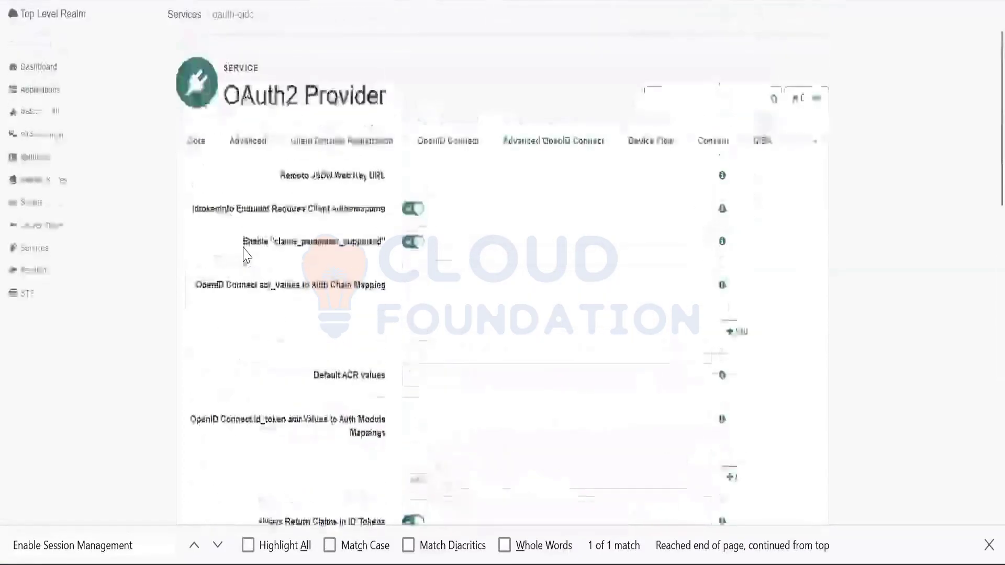
left_click(816, 145)
left_click(812, 171)
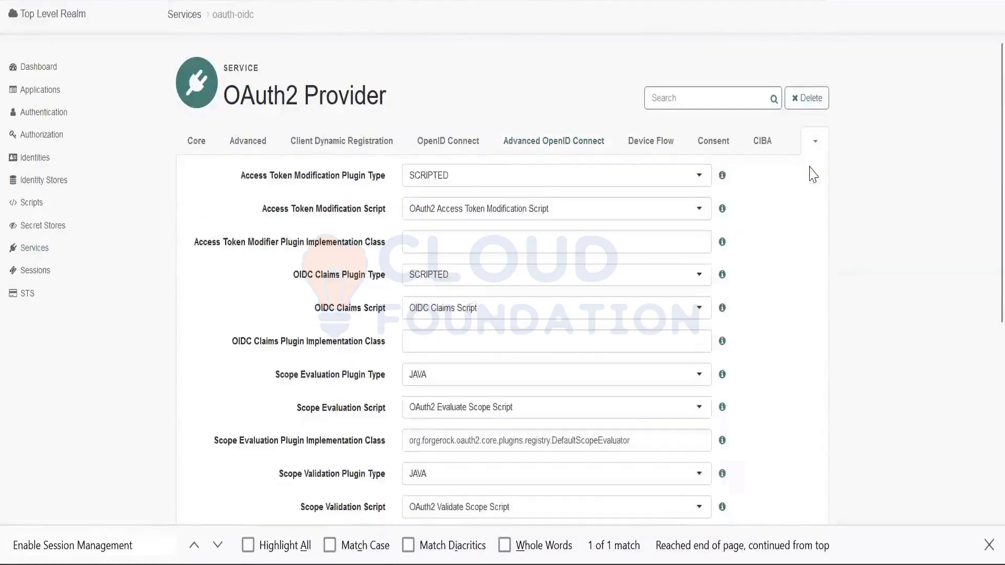
scroll(820, 266, "down", 5)
scroll(820, 266, "up", 3)
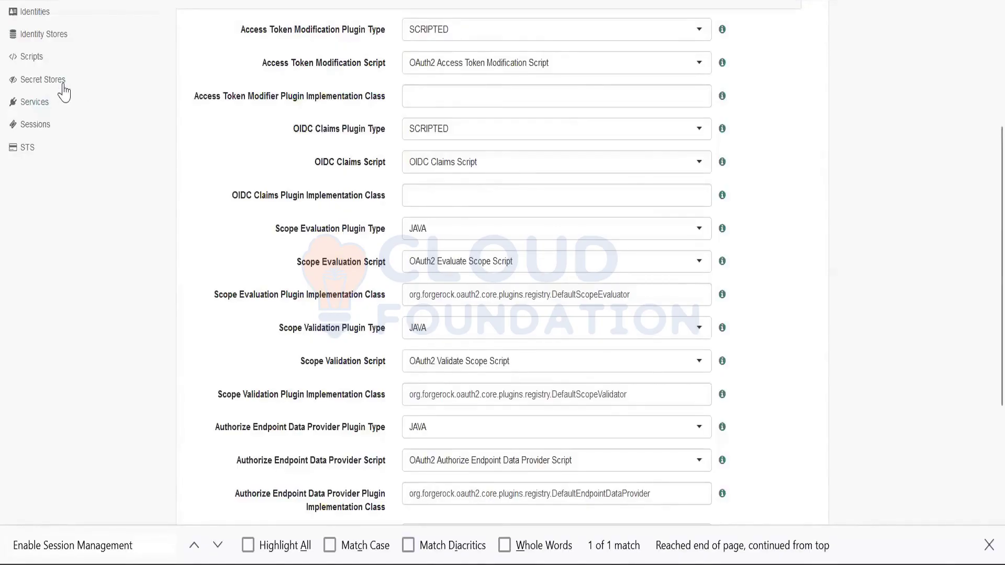
Open the OIDC Claims Script from the second page of the realm's scripts list
left_click(32, 58)
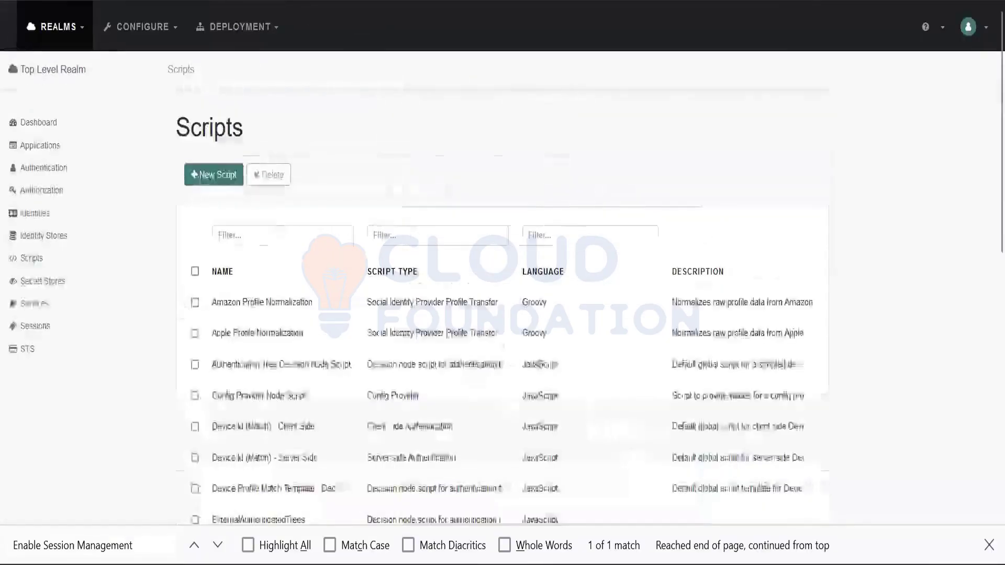
scroll(310, 361, "down", 10)
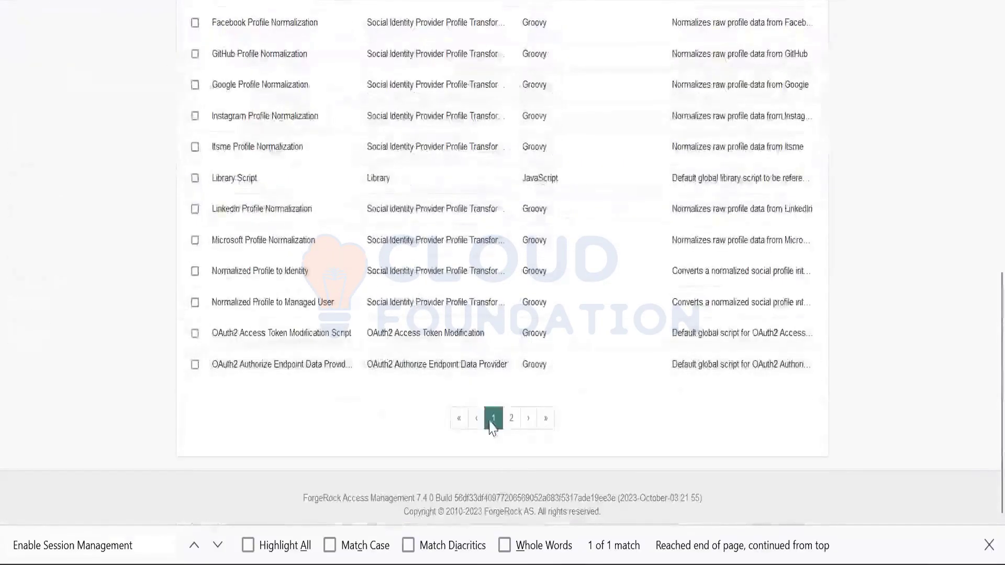
left_click(512, 424)
scroll(267, 380, "up", 7)
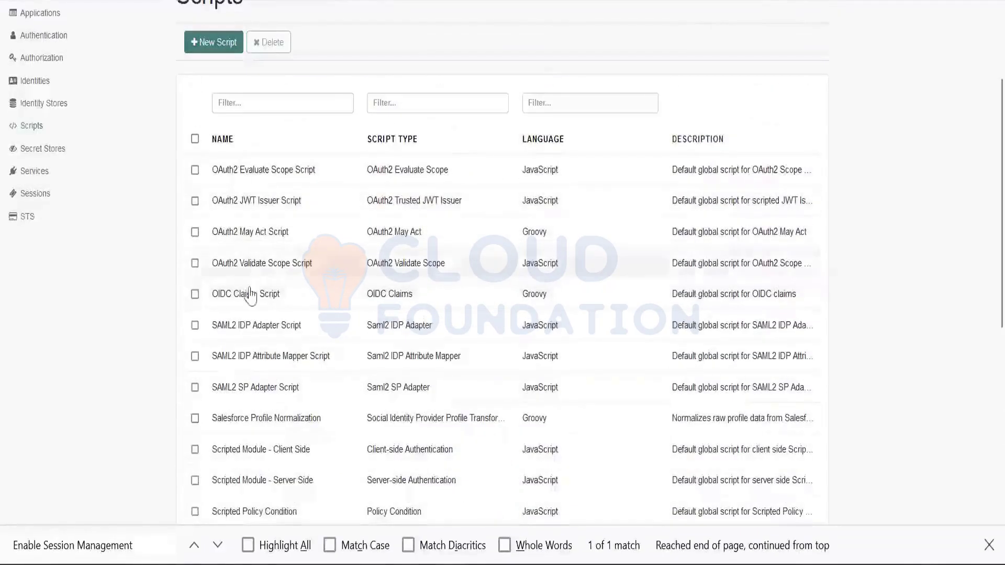
left_click(251, 297)
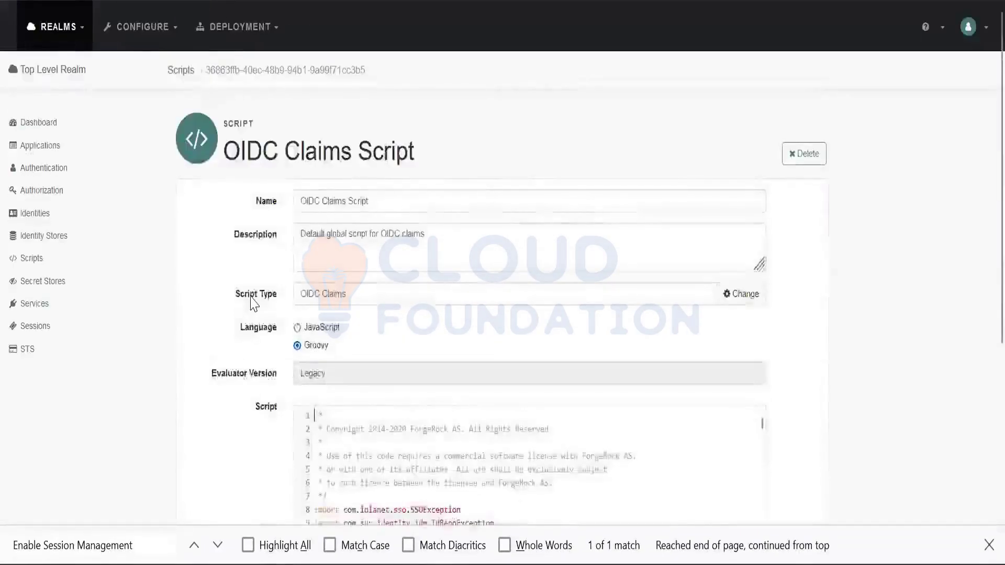
Read through the OIDC Claims Script, examining the claimAttributes list that maps claims to user profile attributes
scroll(377, 262, "down", 10)
scroll(413, 256, "down", 14)
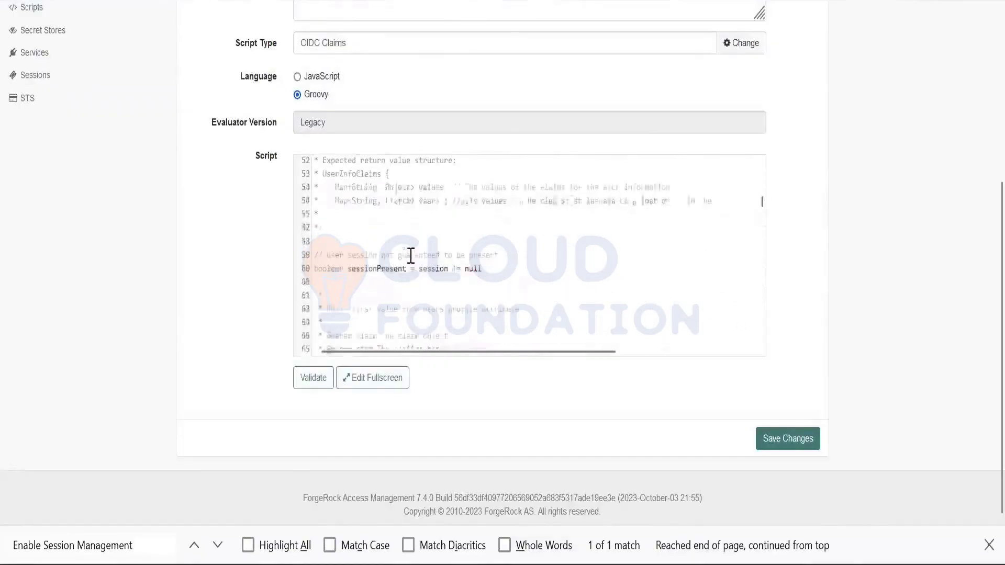
scroll(411, 256, "down", 14)
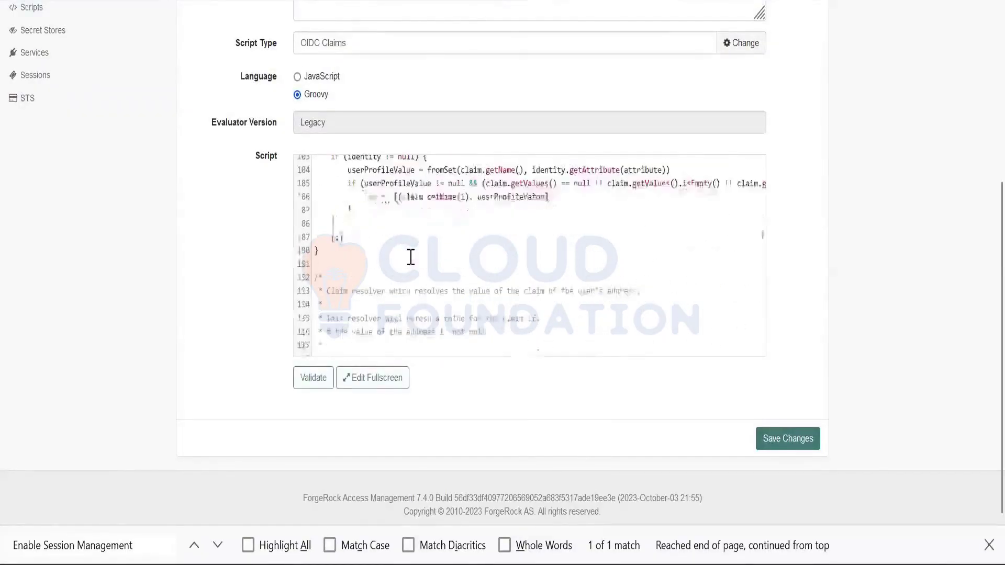
scroll(410, 257, "down", 15)
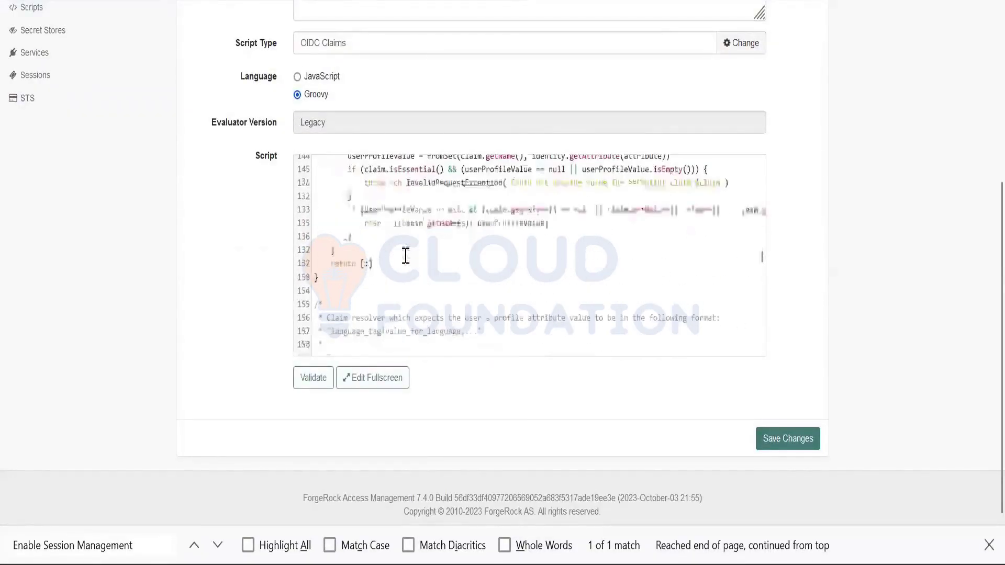
scroll(406, 256, "down", 20)
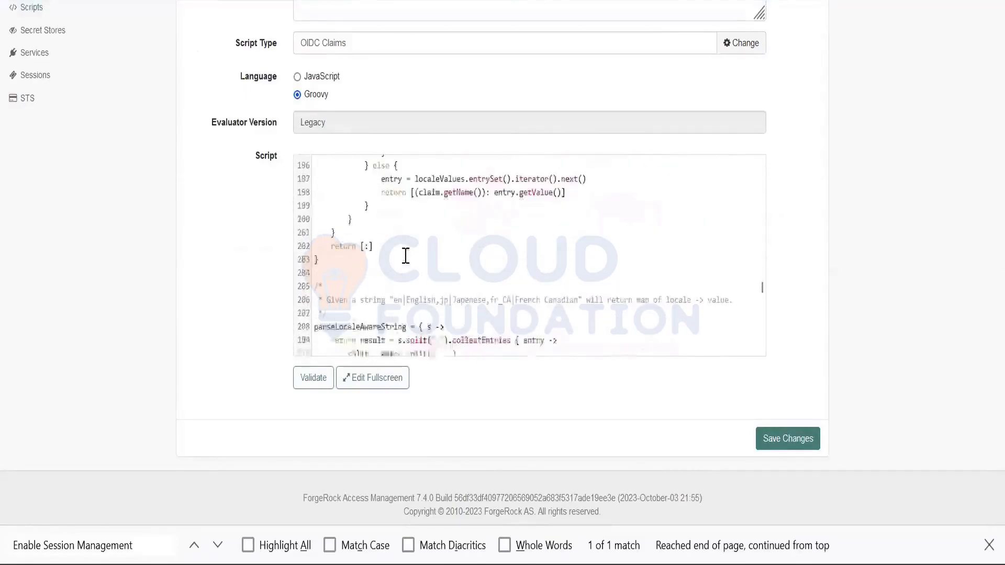
scroll(405, 256, "up", 2)
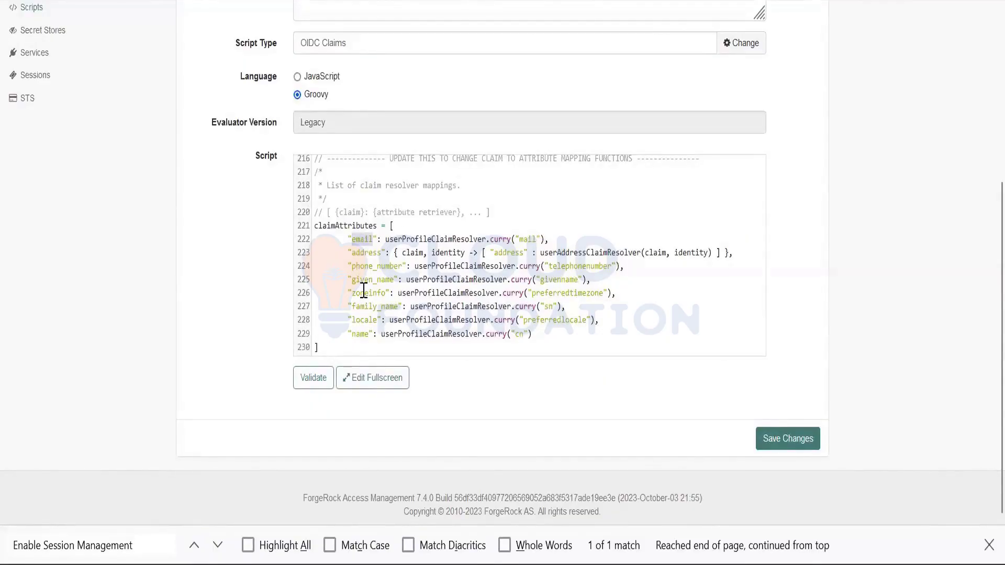
left_click_drag(368, 334, 349, 255)
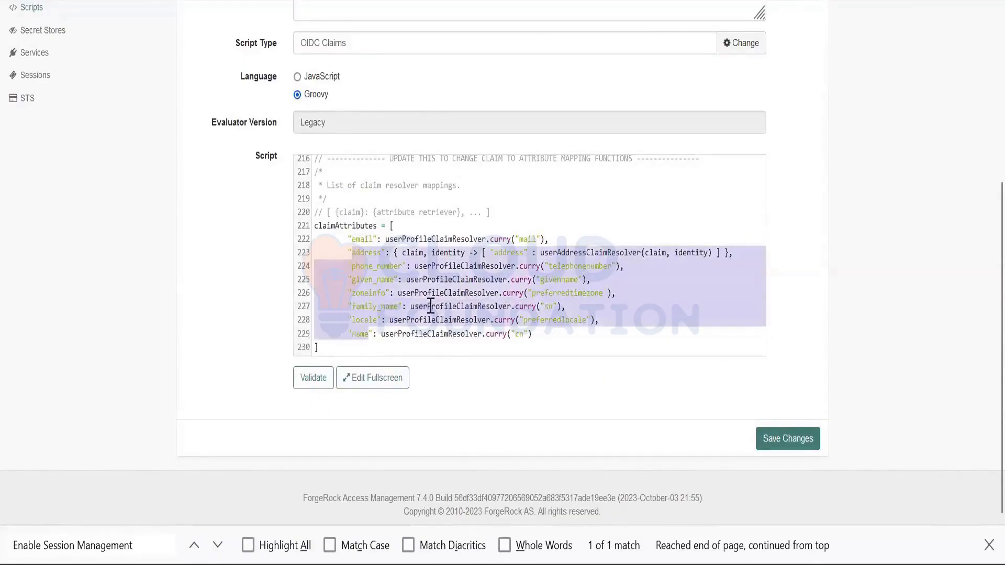
scroll(429, 306, "up", 20)
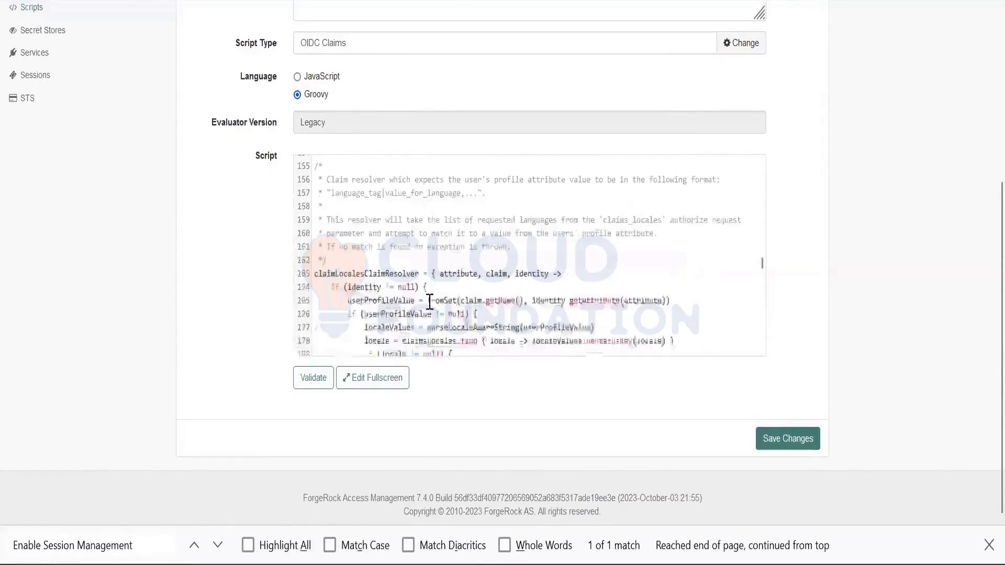
scroll(430, 302, "down", 20)
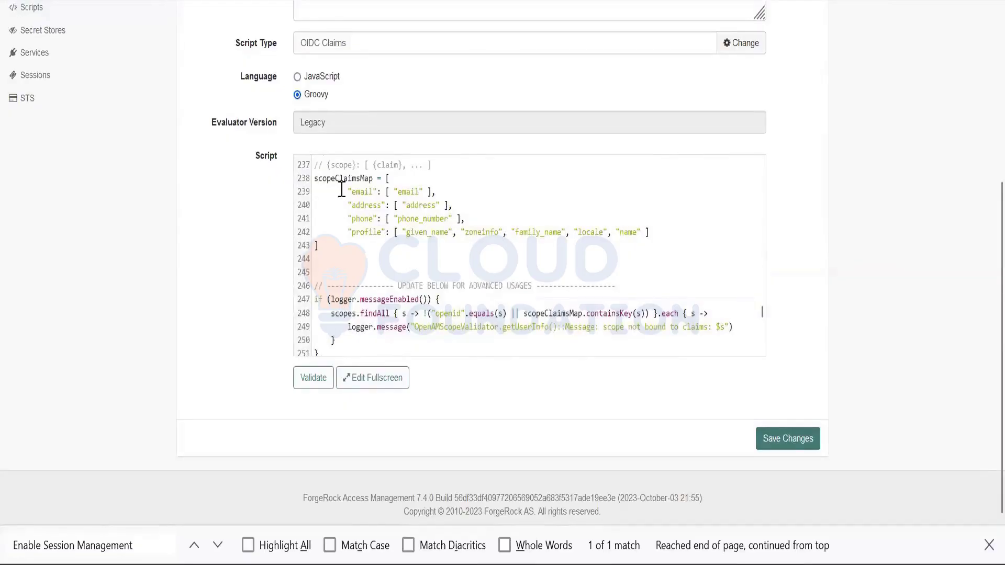
Examine the profile, phone, address and email scope entries in scopeClaimsMap and the claims they map to
double_click(364, 232)
left_click_drag(655, 233, 397, 220)
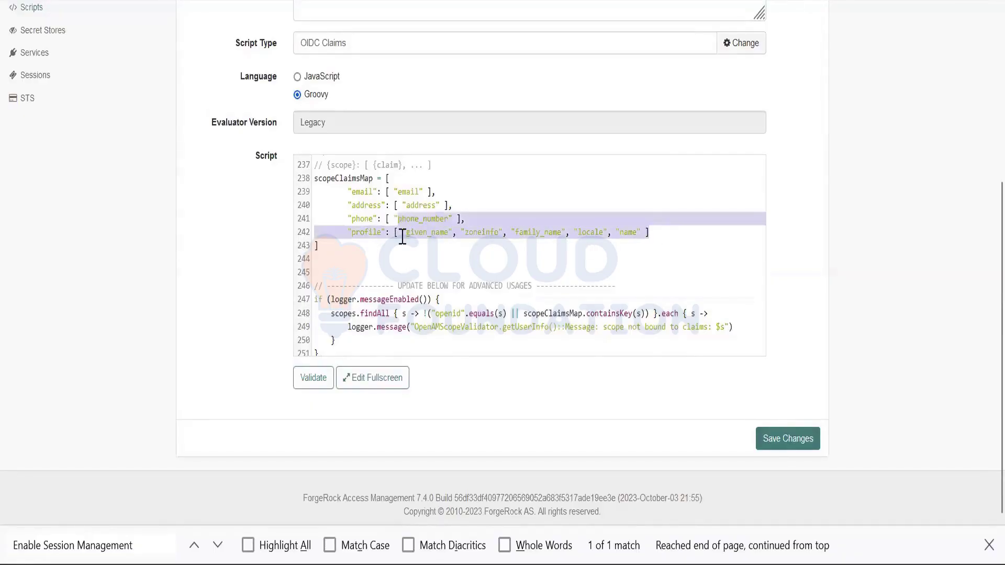
left_click(363, 224)
double_click(362, 224)
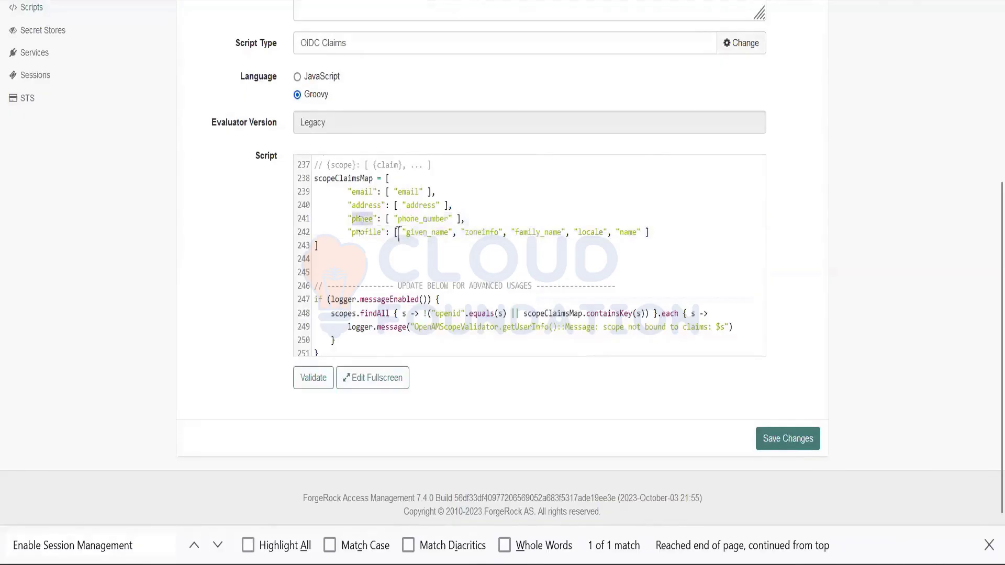
double_click(436, 219)
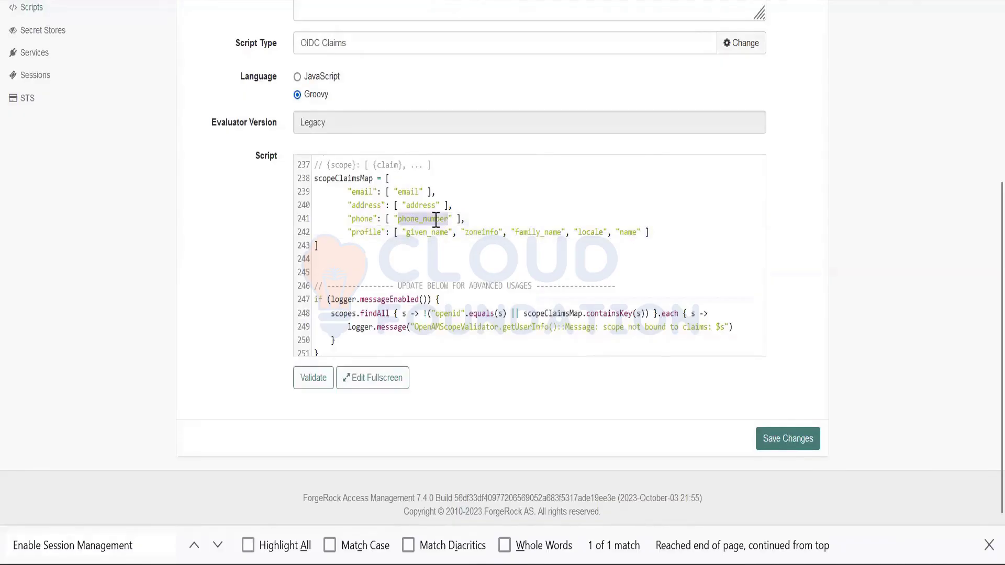
double_click(363, 205)
double_click(416, 193)
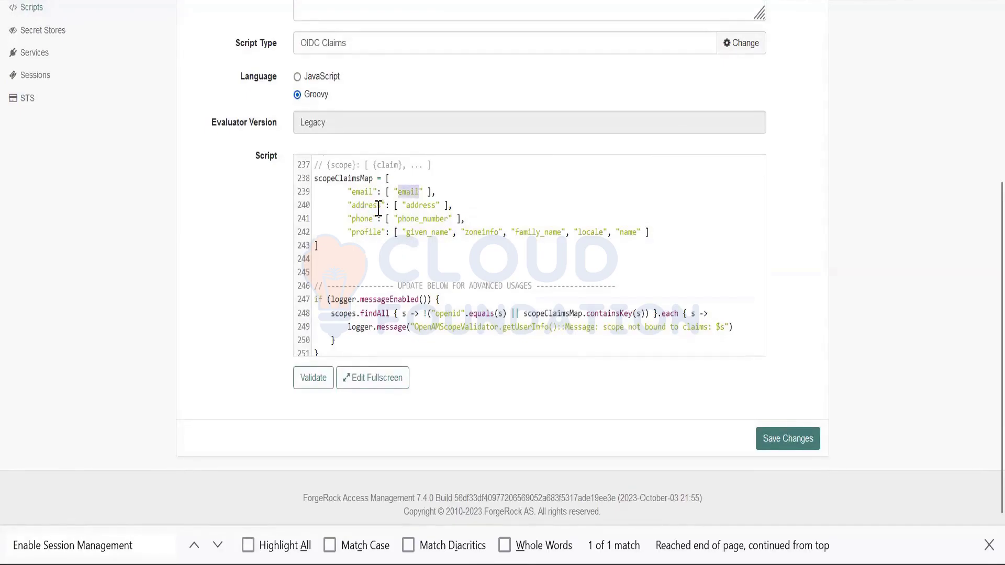
double_click(365, 192)
double_click(412, 192)
scroll(433, 253, "up", 4)
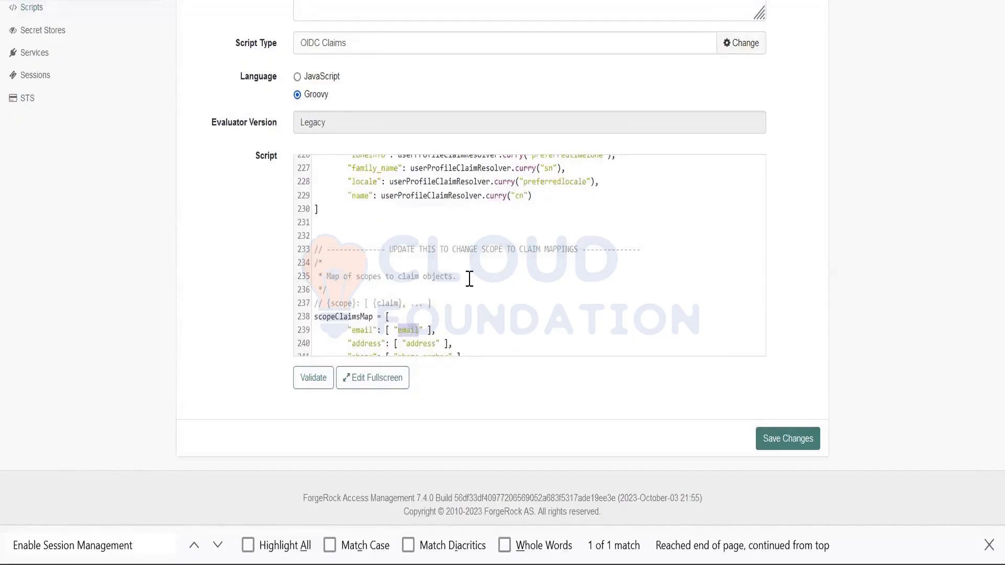
Review the rest of the OIDC Claims Script, including the computeClaim comment in the advanced usages section
scroll(473, 279, "down", 8)
scroll(470, 279, "down", 10)
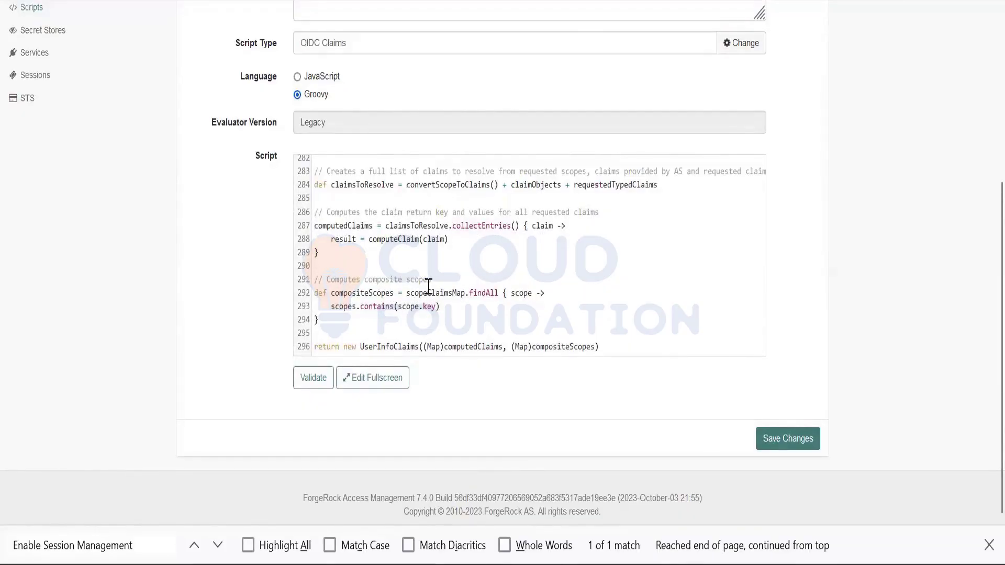
scroll(429, 293, "up", 12)
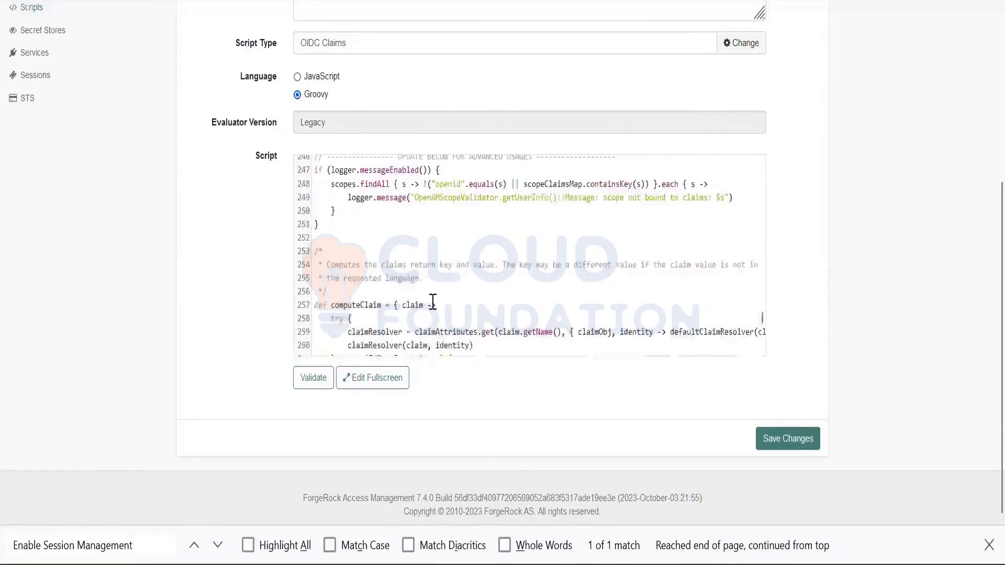
left_click_drag(331, 294, 313, 256)
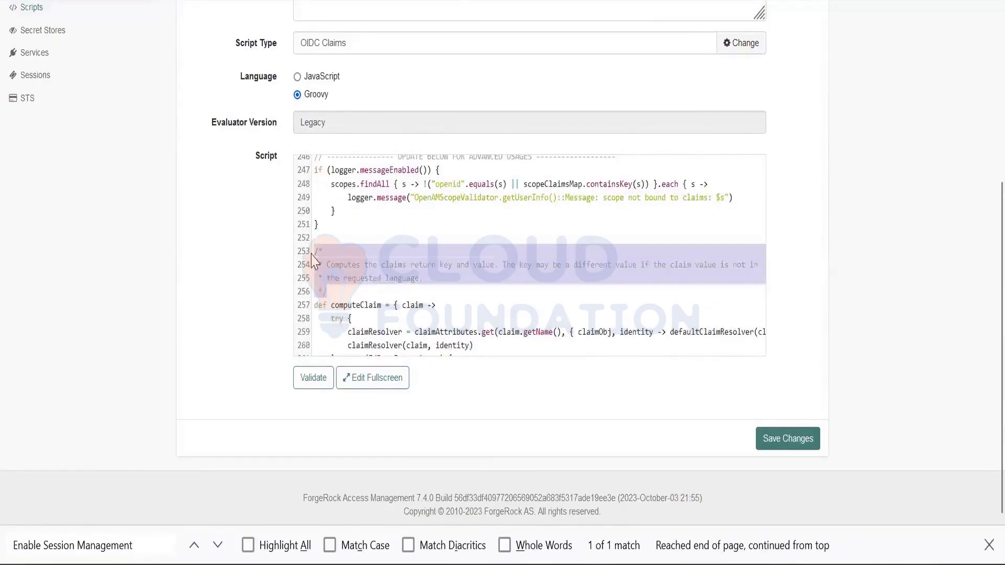
scroll(341, 289, "up", 10)
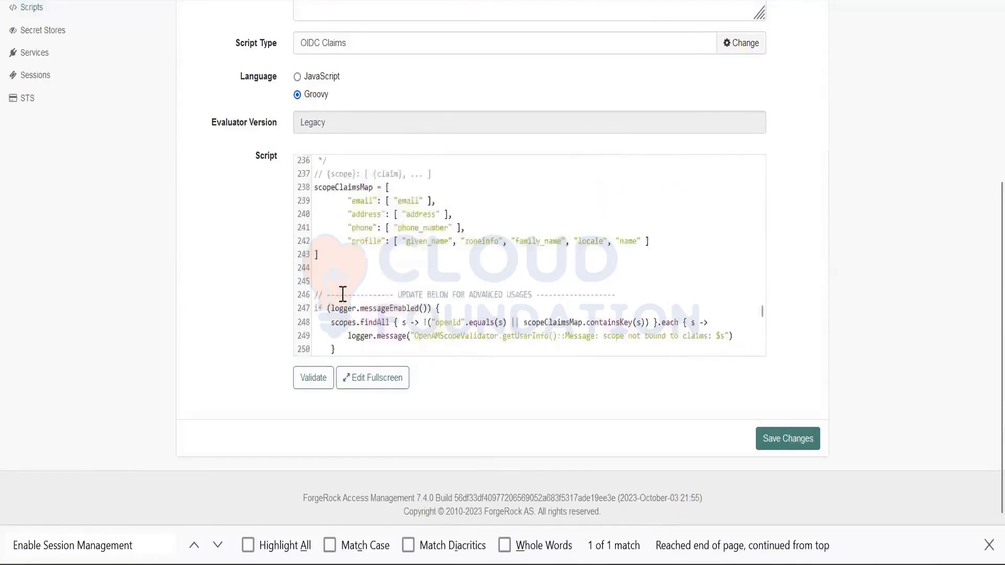
scroll(341, 293, "up", 3)
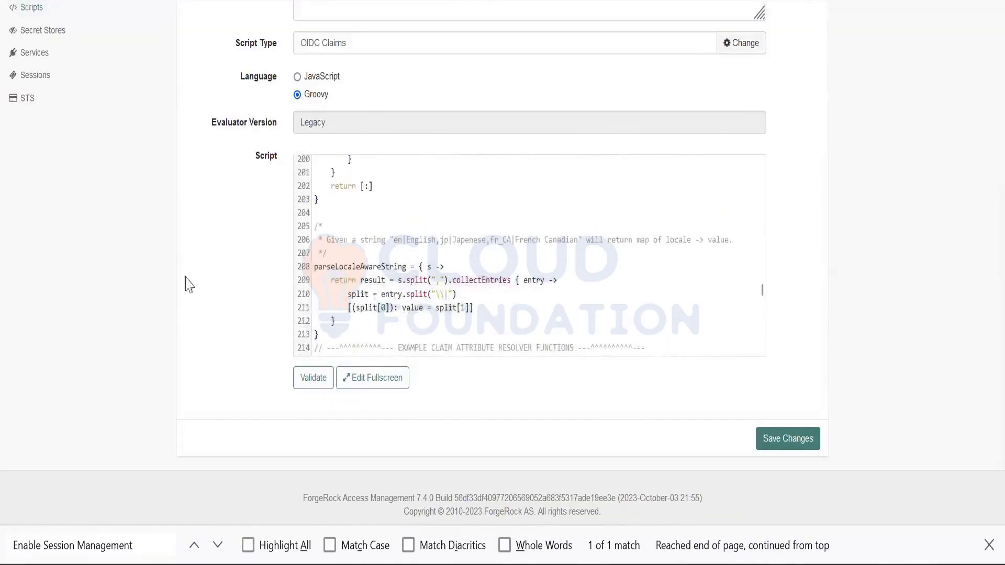
scroll(189, 311, "up", 5)
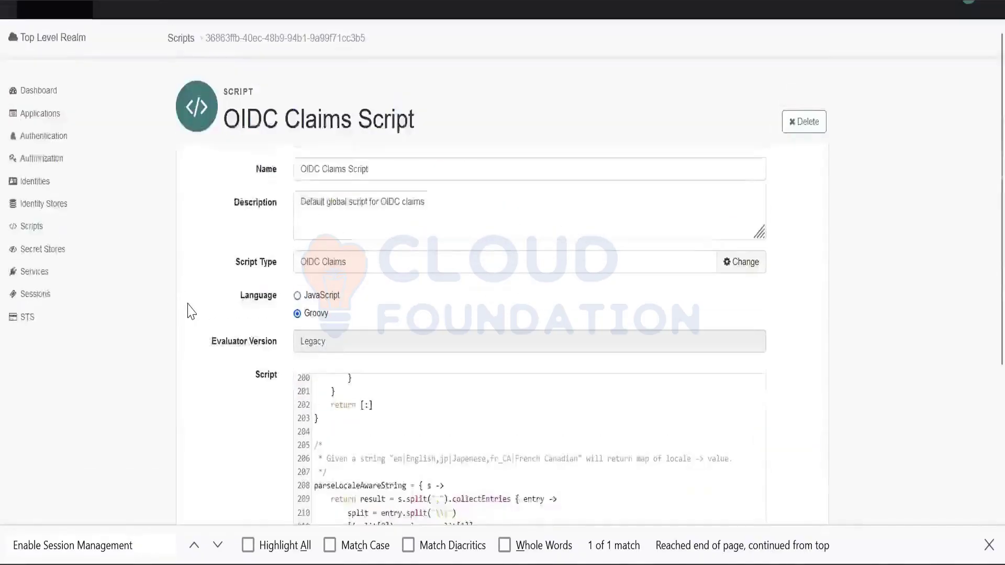
scroll(190, 311, "down", 3)
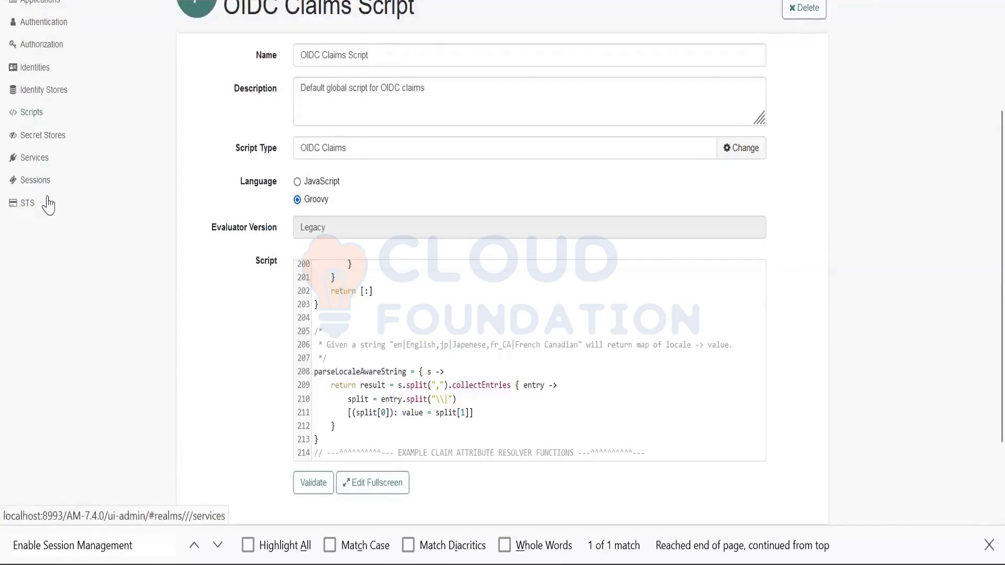
Open the federation Entity Providers page among the realm's applications
scroll(73, 203, "up", 1)
scroll(72, 204, "up", 3)
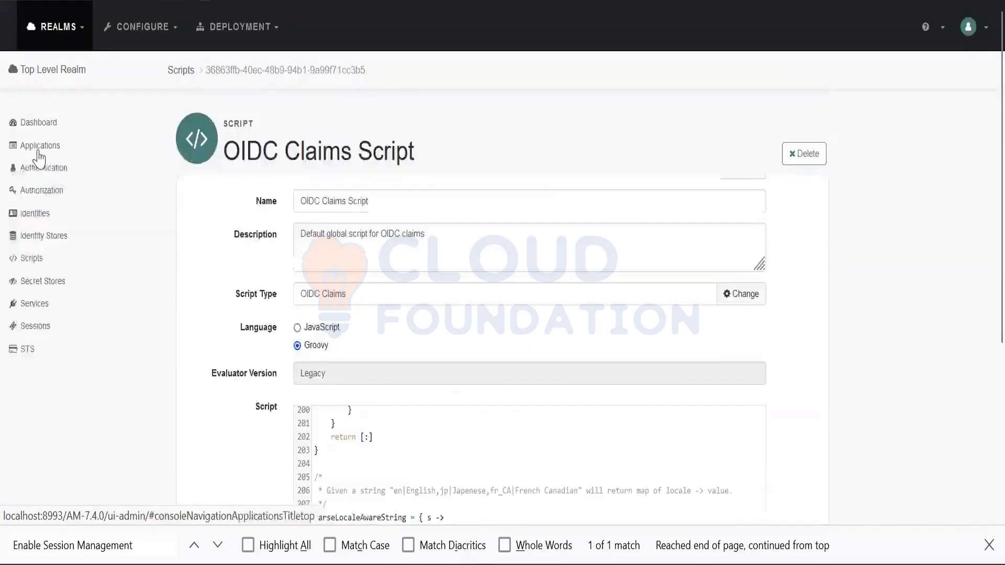
left_click(41, 146)
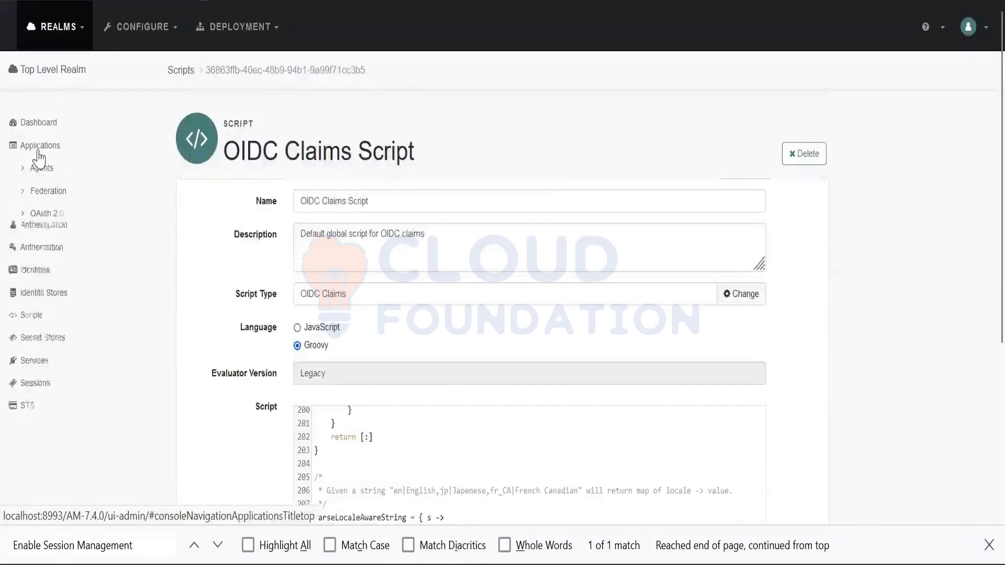
left_click(42, 193)
left_click(49, 240)
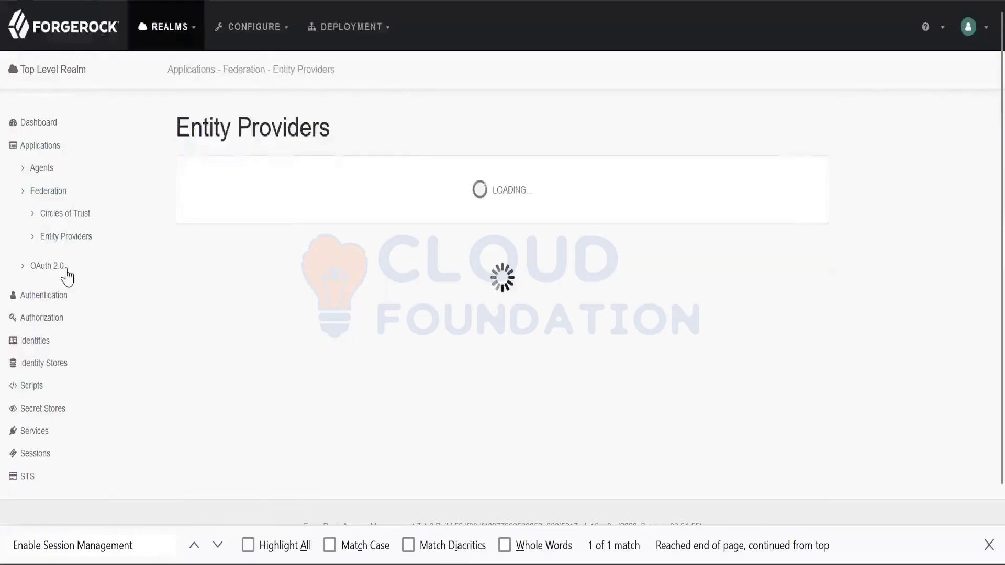